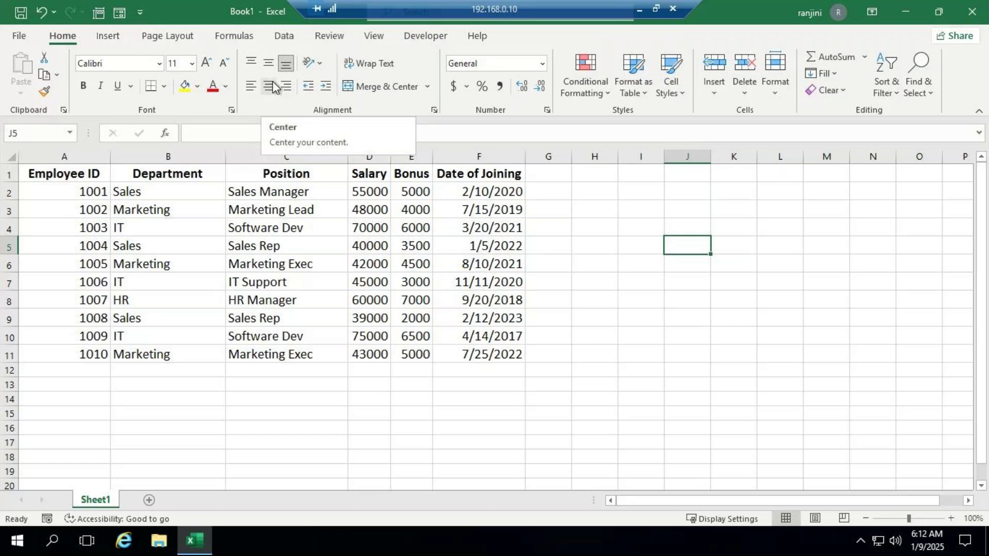
{"action": "left_click", "coordinate": [640, 9]}
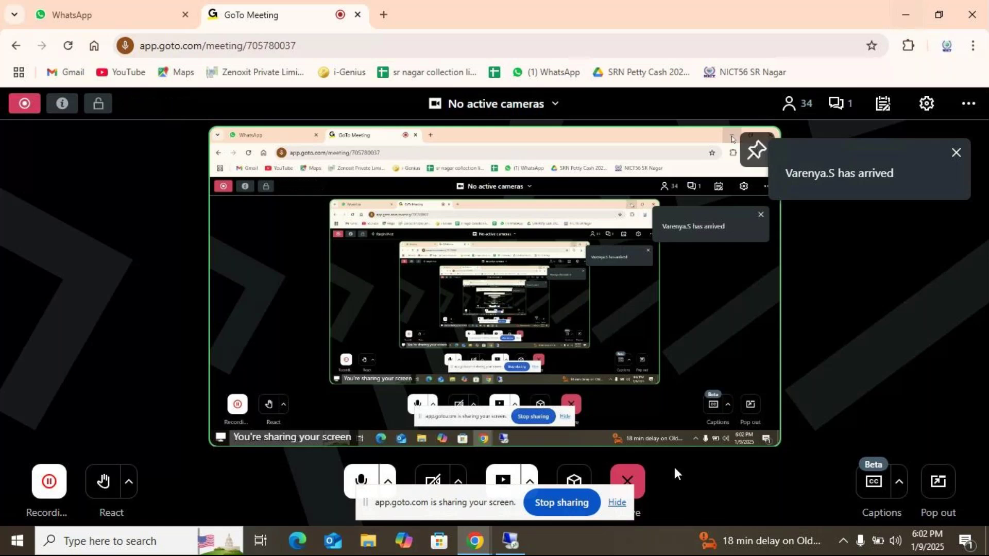
{"action": "left_click", "coordinate": [517, 537]}
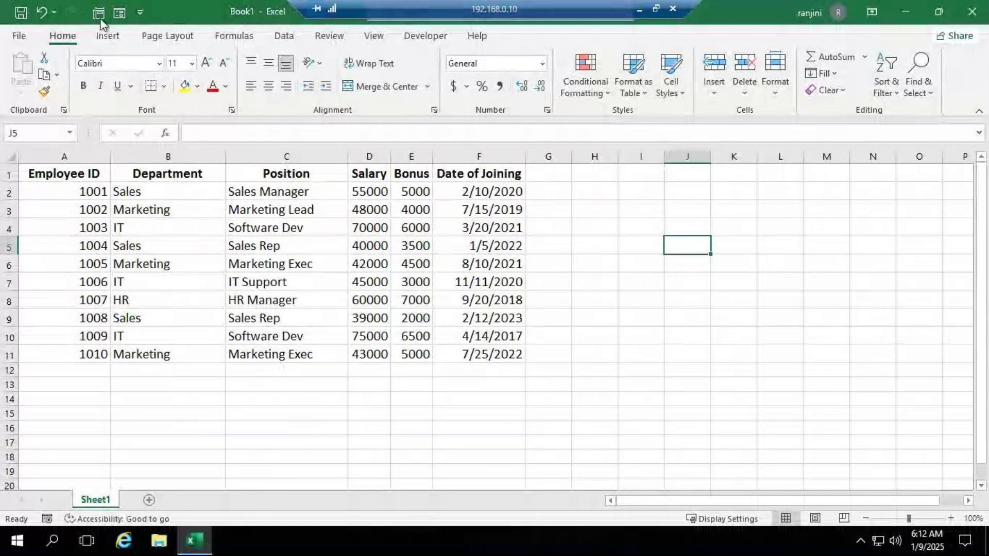
Step: Open the Quick Access Toolbar customization, list All Commands as the source and remove the existing Form command from the toolbar
{"action": "left_click", "coordinate": [140, 14]}
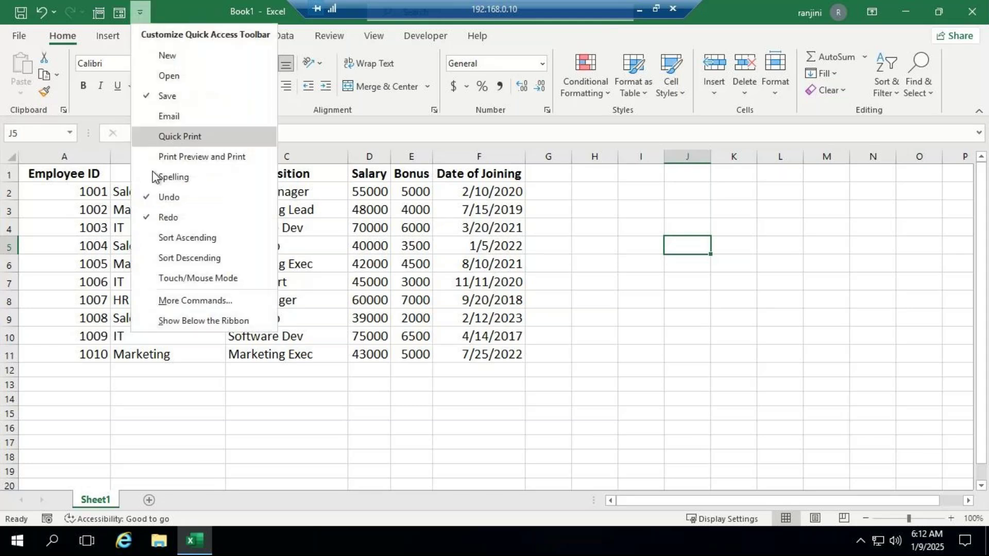
{"action": "left_click", "coordinate": [210, 306]}
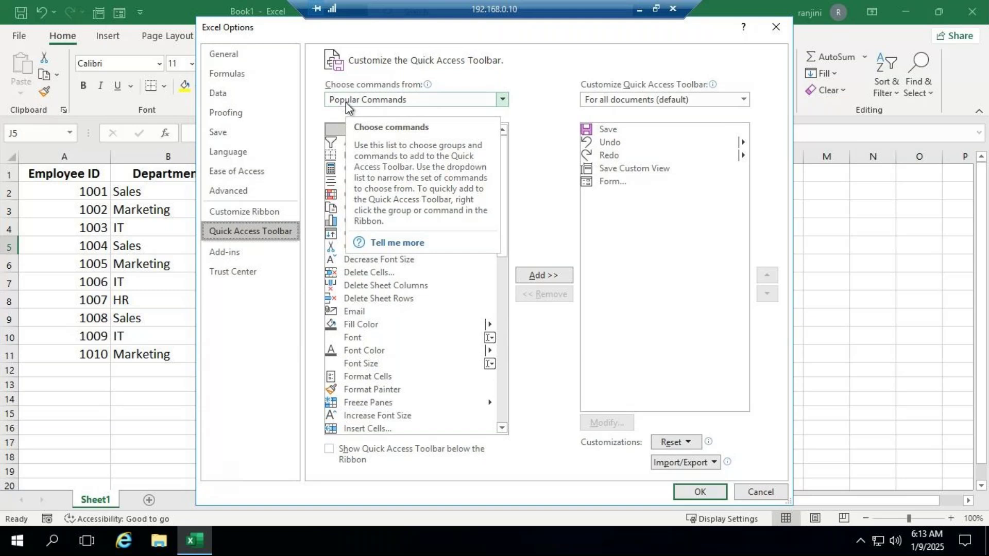
{"action": "left_click", "coordinate": [397, 99]}
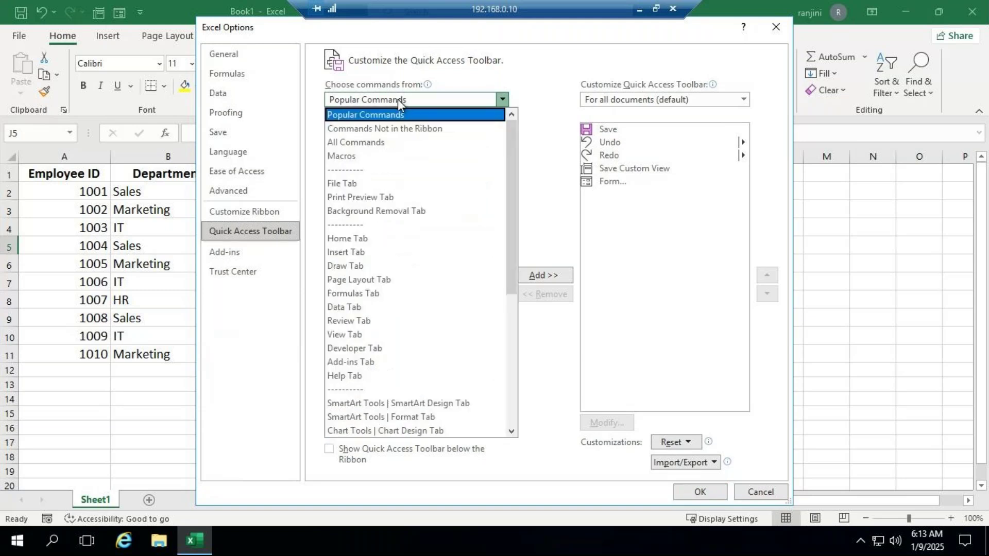
{"action": "left_click", "coordinate": [368, 146]}
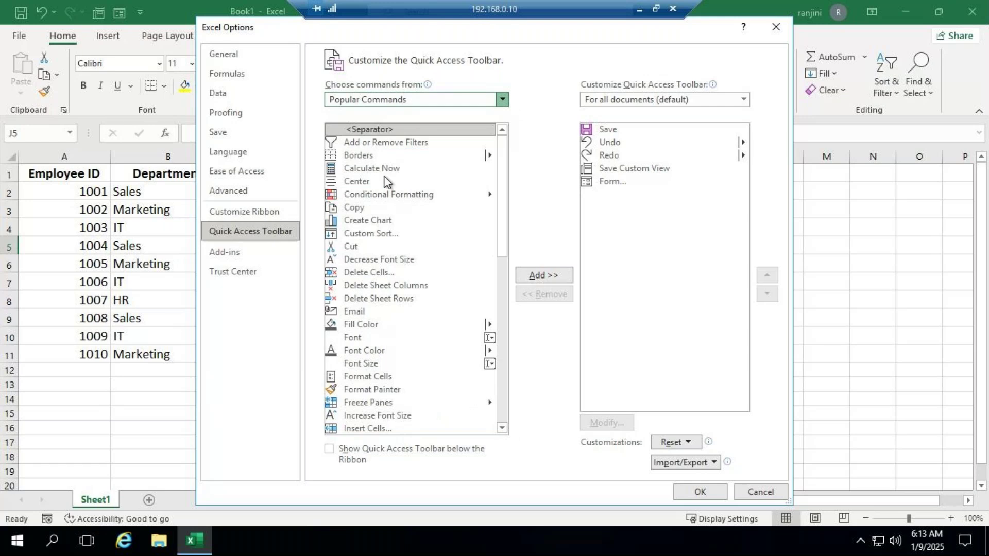
{"action": "left_click", "coordinate": [598, 184]}
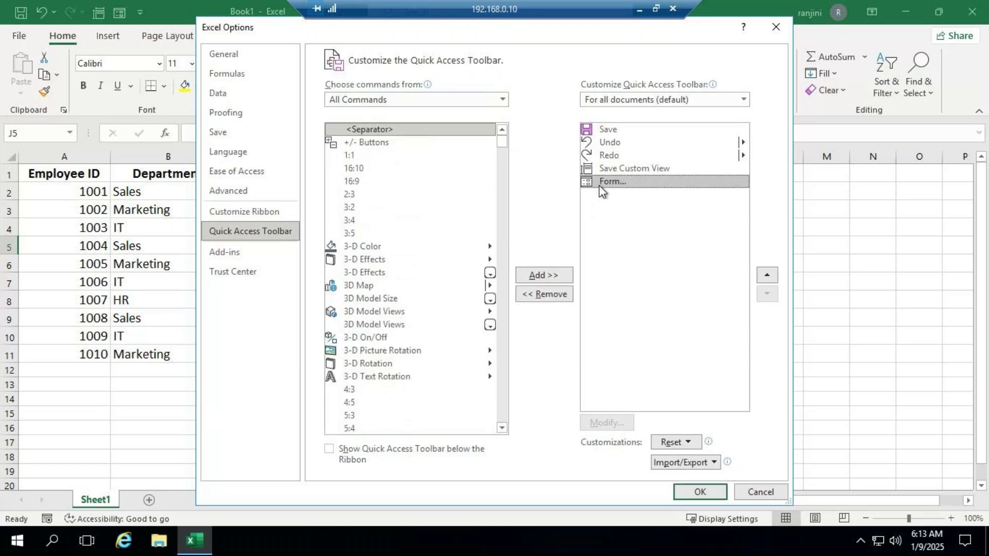
{"action": "left_click", "coordinate": [546, 295]}
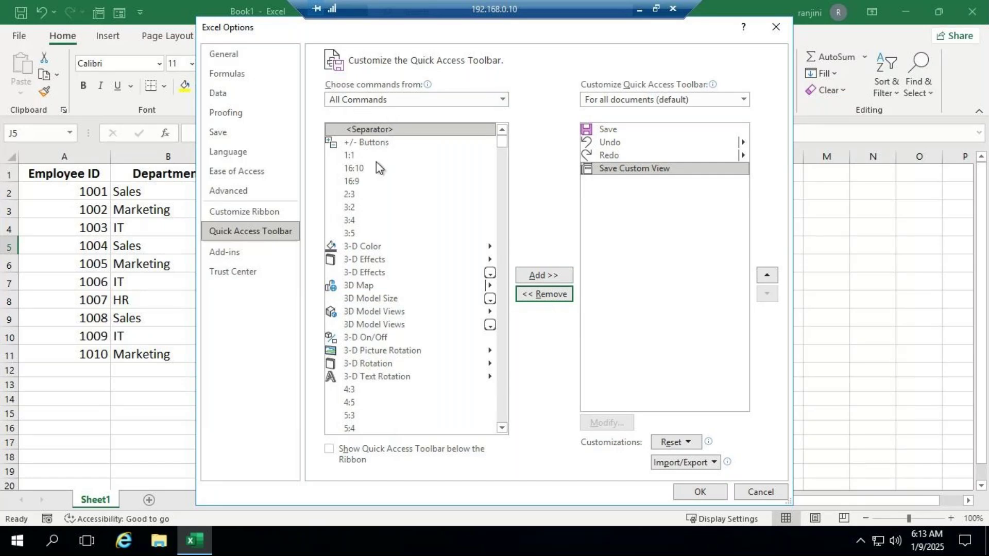
Step: Replace Save Custom View with the Form command on the Quick Access Toolbar and apply the customization
{"action": "left_click", "coordinate": [402, 378]}
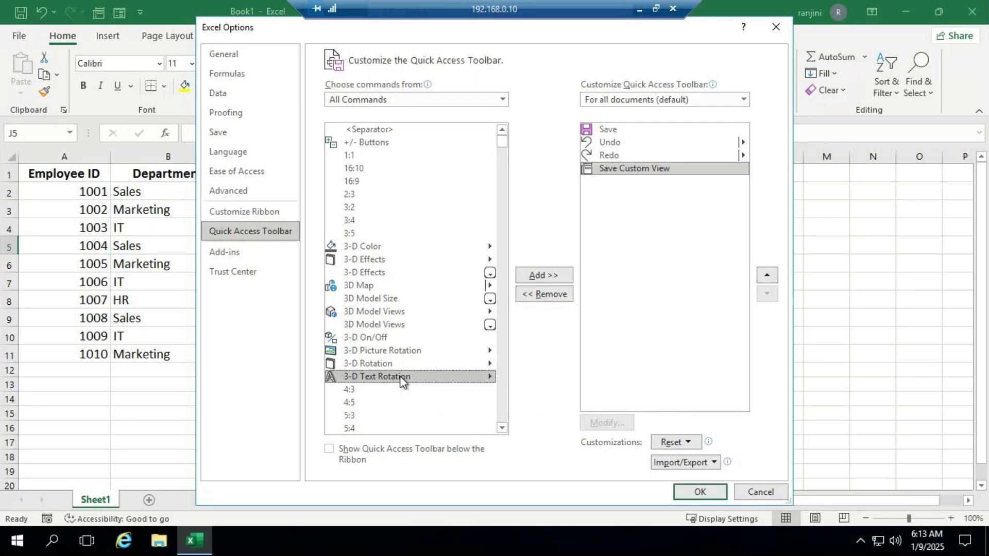
{"action": "key", "text": "f"}
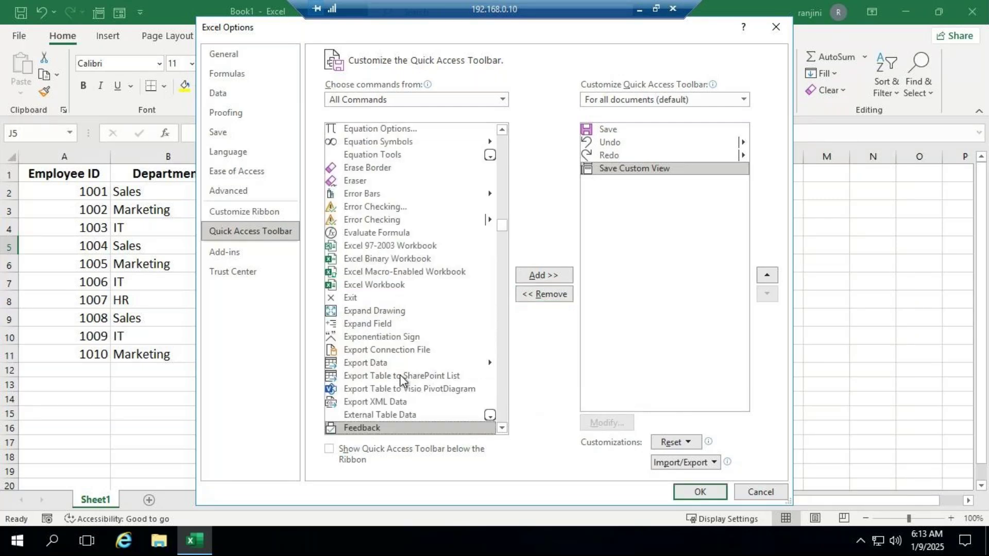
{"action": "left_click", "coordinate": [502, 428]}
{"action": "left_click_drag", "start_coordinate": [502, 428], "coordinate": [501, 428]}
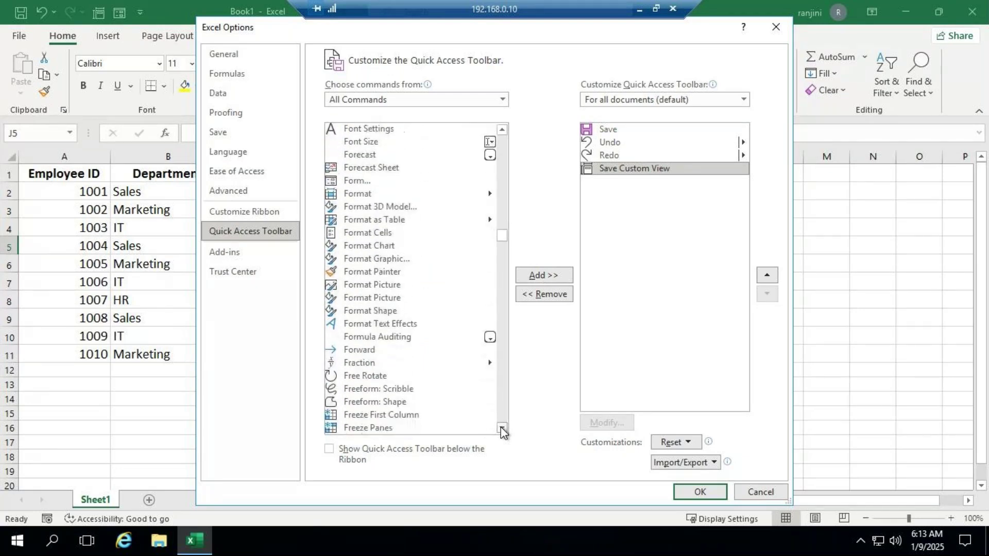
{"action": "left_click", "coordinate": [352, 183]}
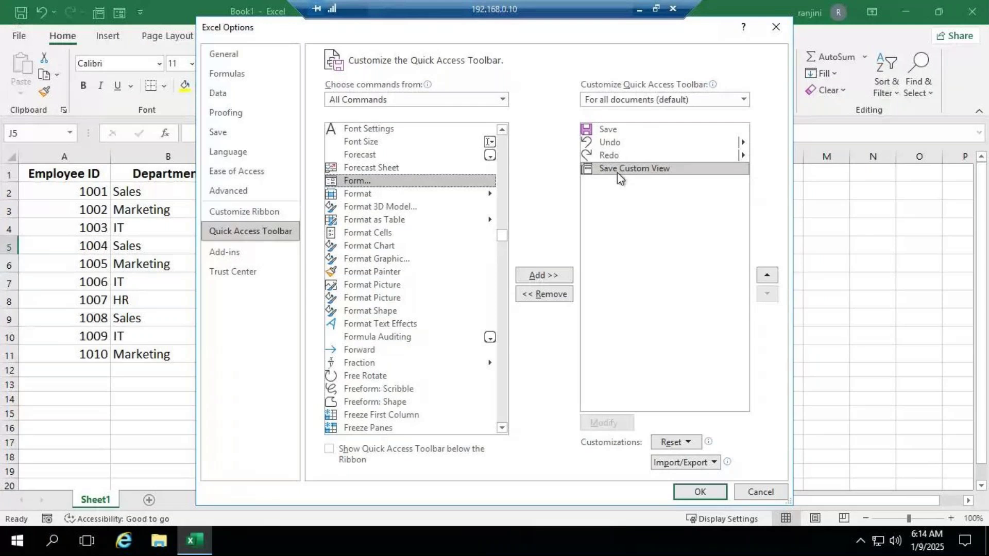
{"action": "left_click", "coordinate": [546, 298]}
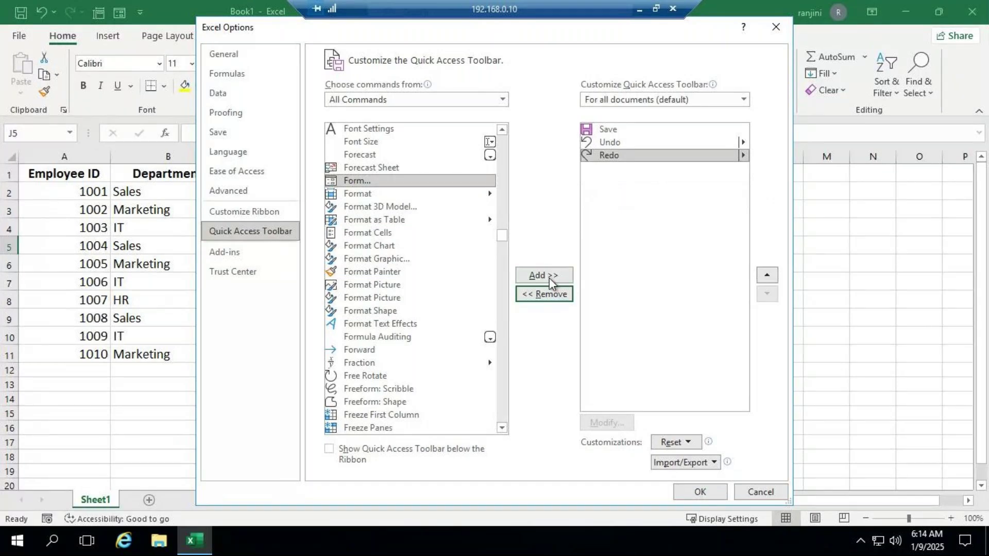
{"action": "left_click", "coordinate": [549, 277]}
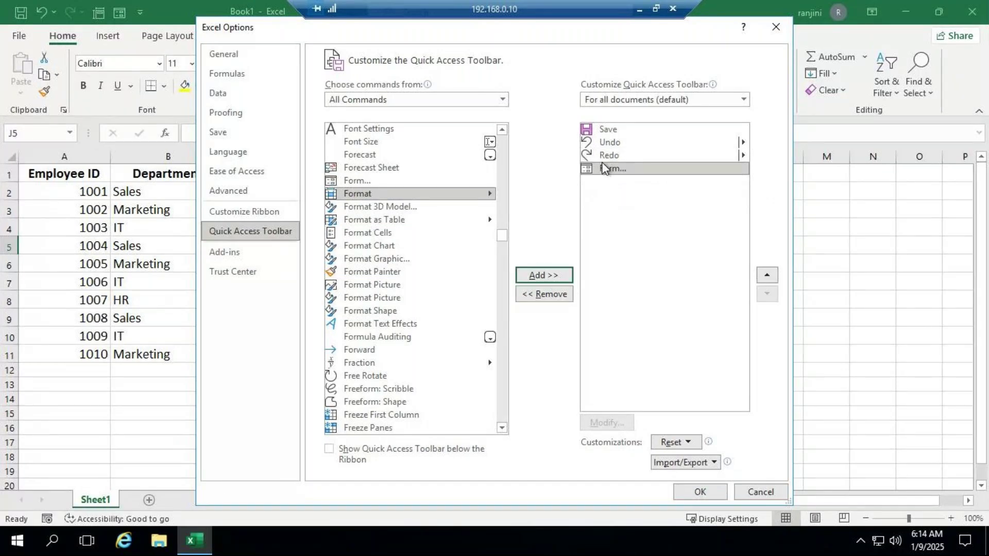
{"action": "left_click", "coordinate": [712, 492]}
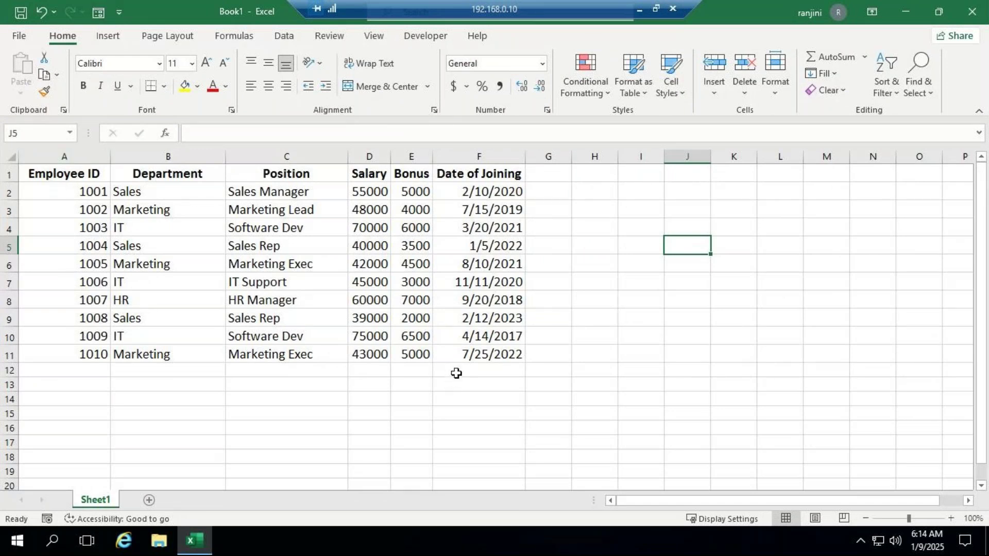
Step: Select the employee table A1:F11 with its headers and open its data form beside the table
{"action": "left_click", "coordinate": [99, 14]}
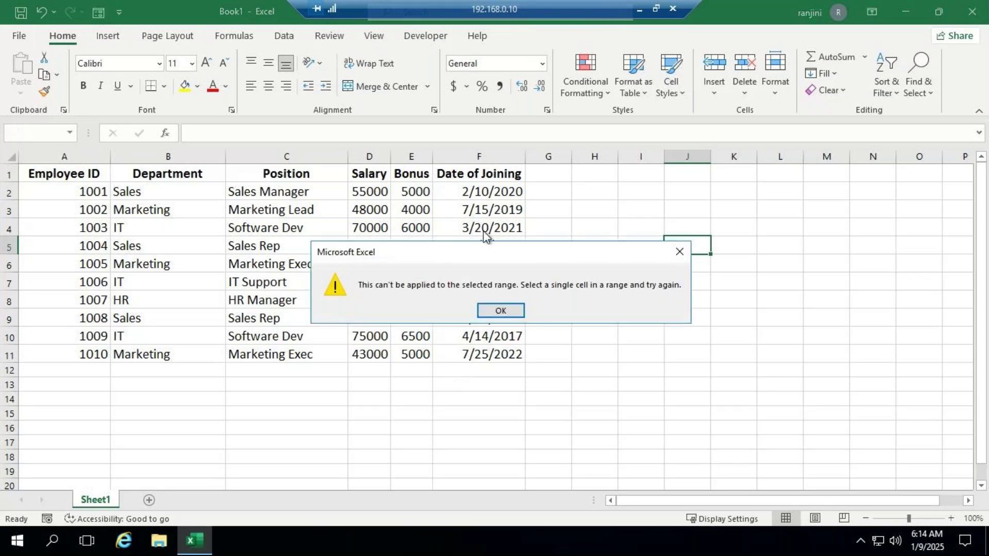
{"action": "left_click", "coordinate": [501, 311]}
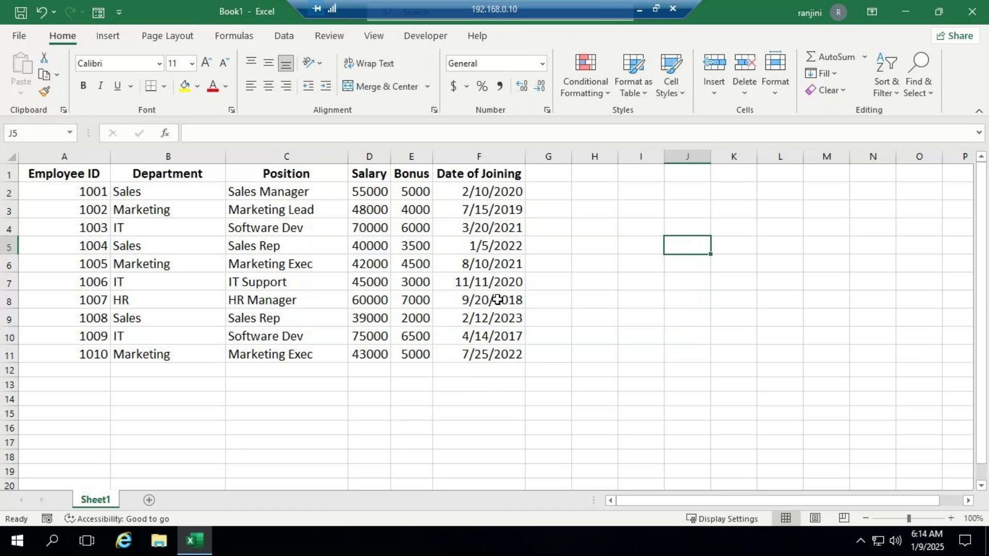
{"action": "left_click_drag", "start_coordinate": [93, 173], "coordinate": [477, 353]}
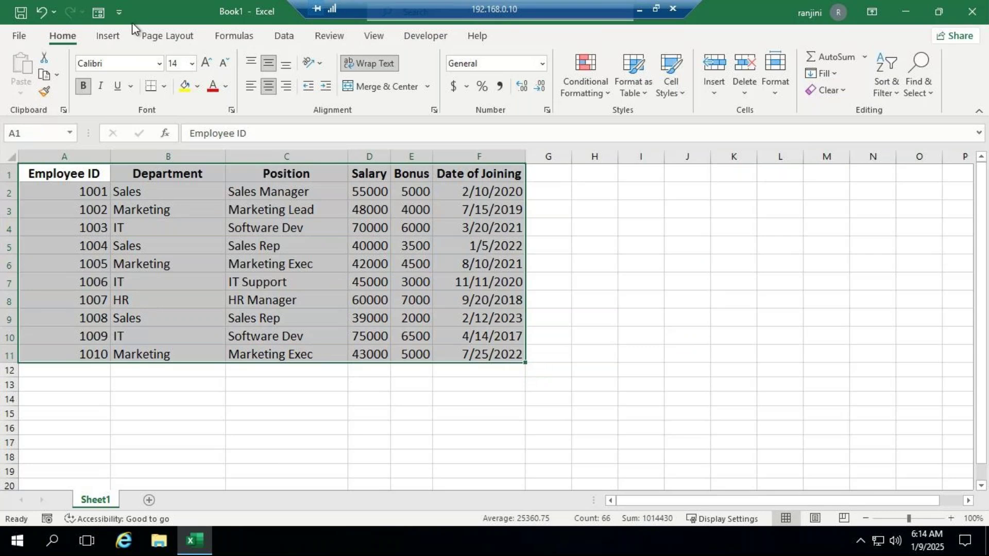
{"action": "left_click", "coordinate": [99, 13]}
{"action": "left_click_drag", "start_coordinate": [628, 141], "coordinate": [643, 184]}
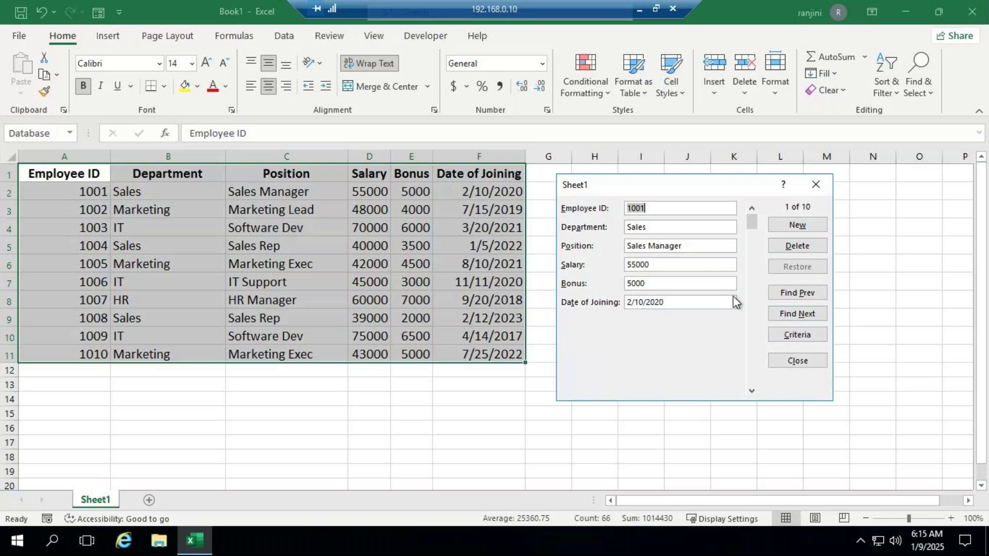
Step: Browse forward through the records in the data form up to the last employee
{"action": "left_click", "coordinate": [805, 316]}
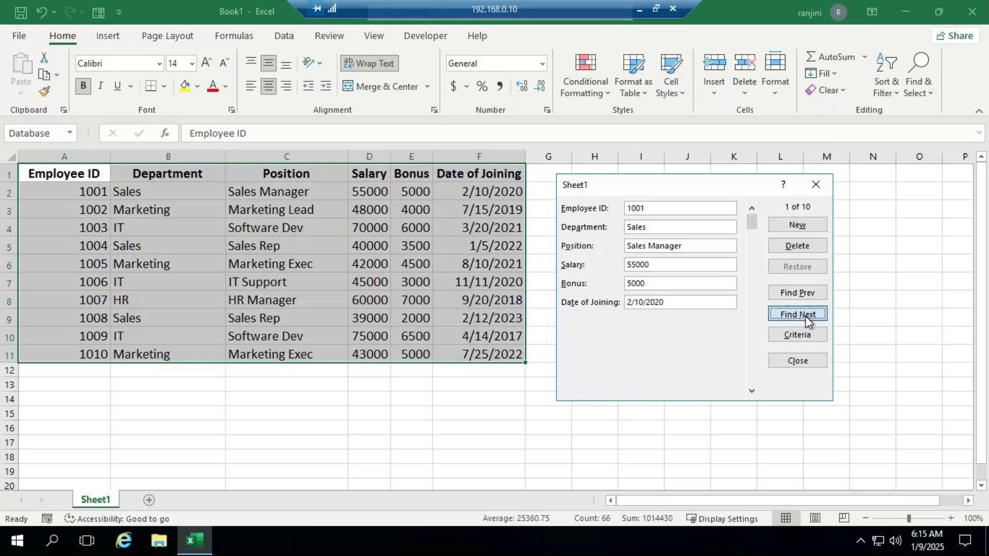
{"action": "double_click", "coordinate": [805, 316]}
{"action": "double_click", "coordinate": [805, 316]}
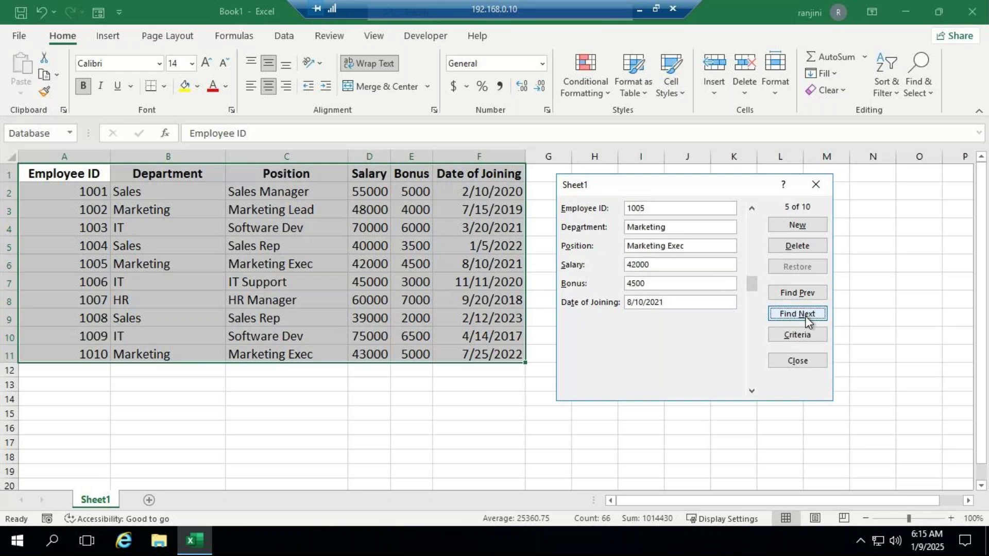
{"action": "left_click", "coordinate": [787, 316]}
{"action": "left_click", "coordinate": [787, 315]}
{"action": "left_click", "coordinate": [787, 315]}
{"action": "left_click", "coordinate": [787, 315]}
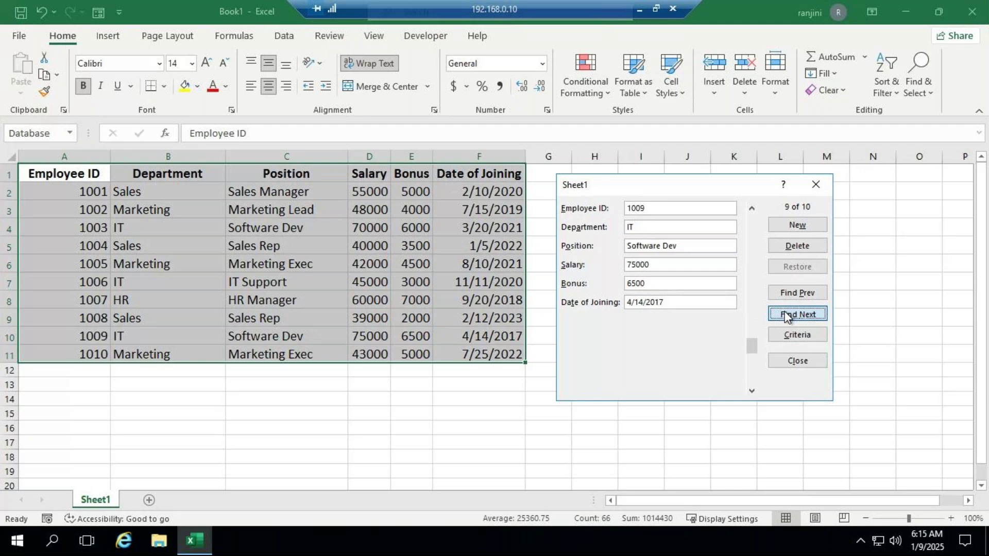
{"action": "left_click", "coordinate": [787, 315]}
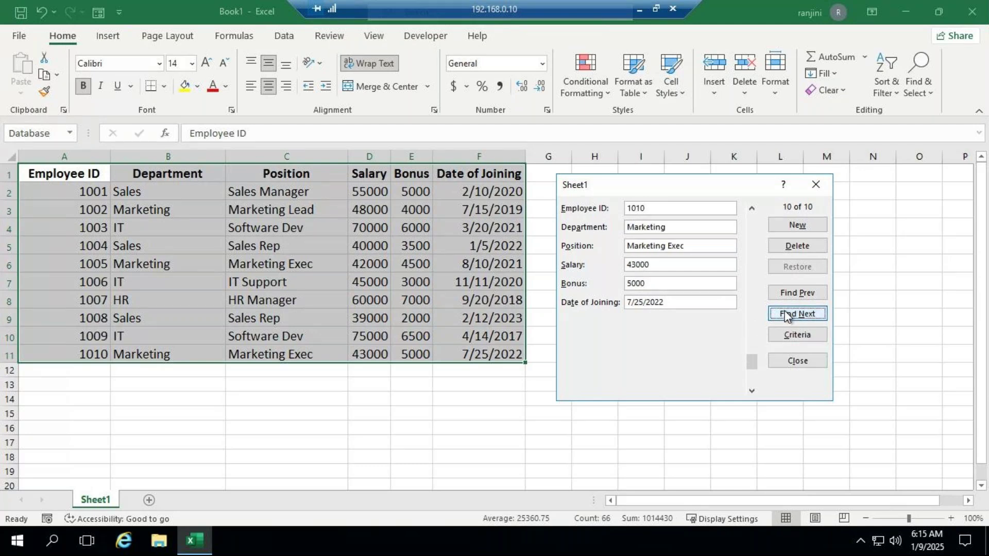
Step: Browse backward through the records in the data form to the first employee
{"action": "left_click", "coordinate": [796, 294]}
{"action": "left_click", "coordinate": [795, 296]}
{"action": "left_click", "coordinate": [795, 294]}
{"action": "left_click", "coordinate": [795, 294]}
{"action": "left_click", "coordinate": [795, 294]}
{"action": "left_click", "coordinate": [794, 293]}
{"action": "left_click", "coordinate": [794, 294]}
{"action": "left_click", "coordinate": [794, 294]}
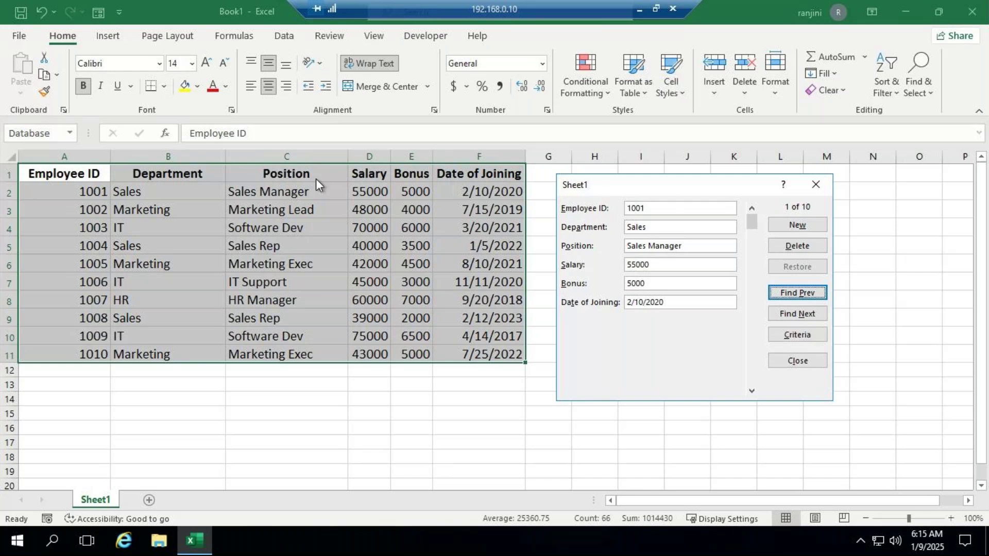
Step: Start a new record in the data form with the next sequential employee ID and enter Software Dev as the department
{"action": "left_click", "coordinate": [798, 226]}
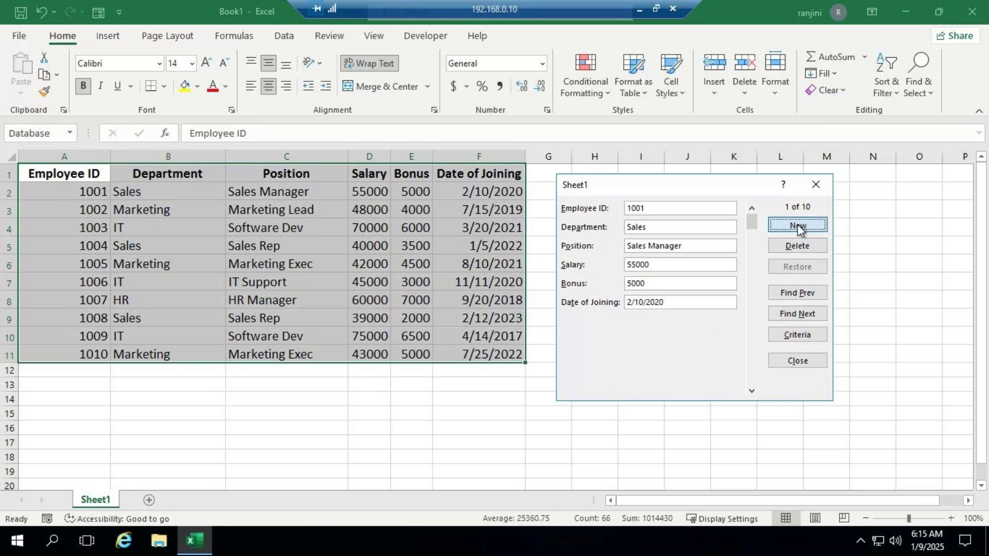
{"action": "type", "text": "11"}
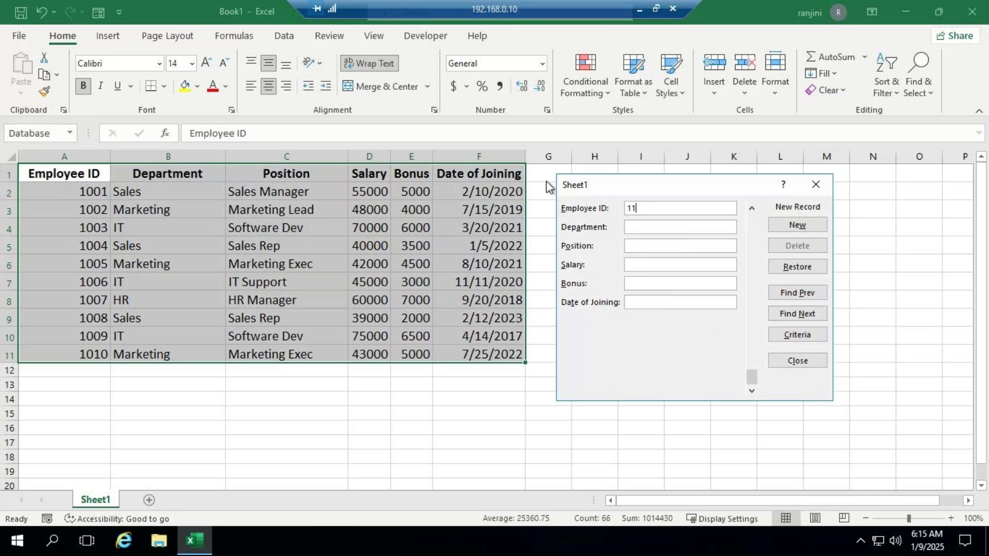
{"action": "key", "text": "BackSpace"}
{"action": "type", "text": "011"}
{"action": "left_click", "coordinate": [639, 225]}
{"action": "type", "text": "Sales"}
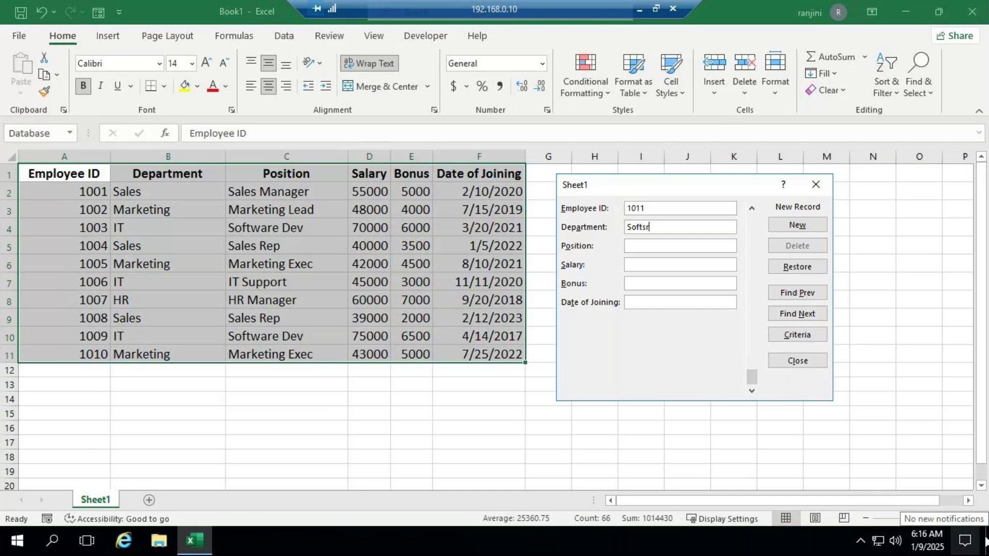
{"action": "key", "text": "BackSpace"}
{"action": "key", "text": "BackSpace"}
{"action": "type", "text": "tware D"}
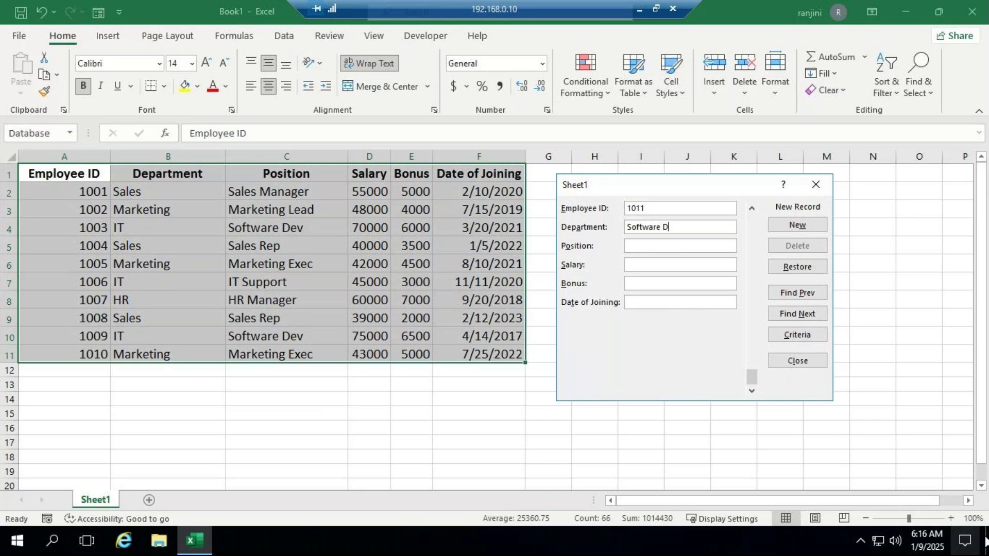
{"action": "type", "text": "ev"}
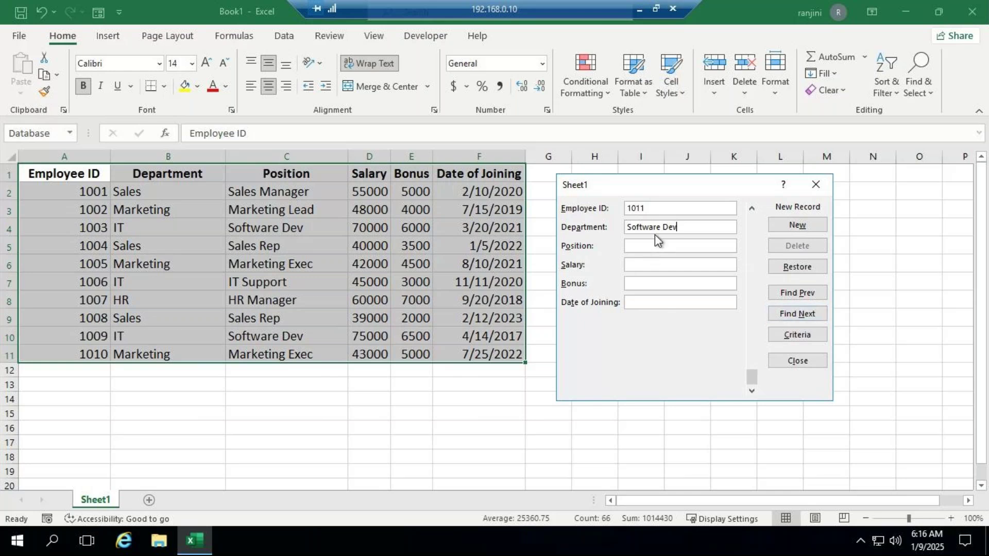
Step: Move Software Dev from the new record's Department to its Position and set the Department to IT
{"action": "left_click_drag", "start_coordinate": [688, 228], "coordinate": [576, 227]}
{"action": "key", "text": "ctrl+c"}
{"action": "key", "text": "BackSpace"}
{"action": "left_click", "coordinate": [660, 240]}
{"action": "key", "text": "ctrl+v"}
{"action": "left_click", "coordinate": [655, 225]}
{"action": "type", "text": "IT"}
Step: Complete the new record with Salary 85000, Bonus 5000 and Date of Joining 1/9/2024, add it to the table and display it in the form
{"action": "left_click", "coordinate": [637, 265]}
{"action": "type", "text": "85000"}
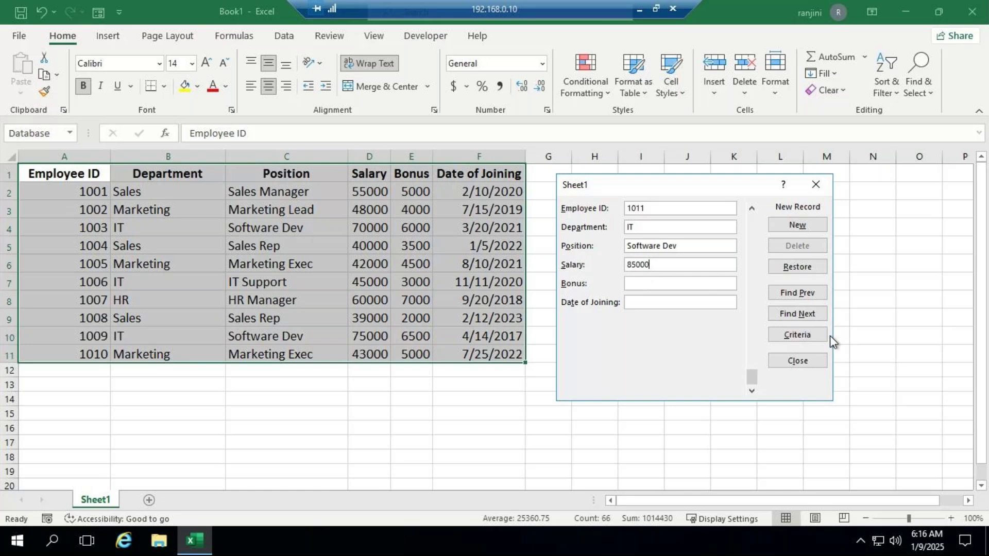
{"action": "left_click", "coordinate": [666, 286]}
{"action": "type", "text": "5000"}
{"action": "key", "text": "Tab"}
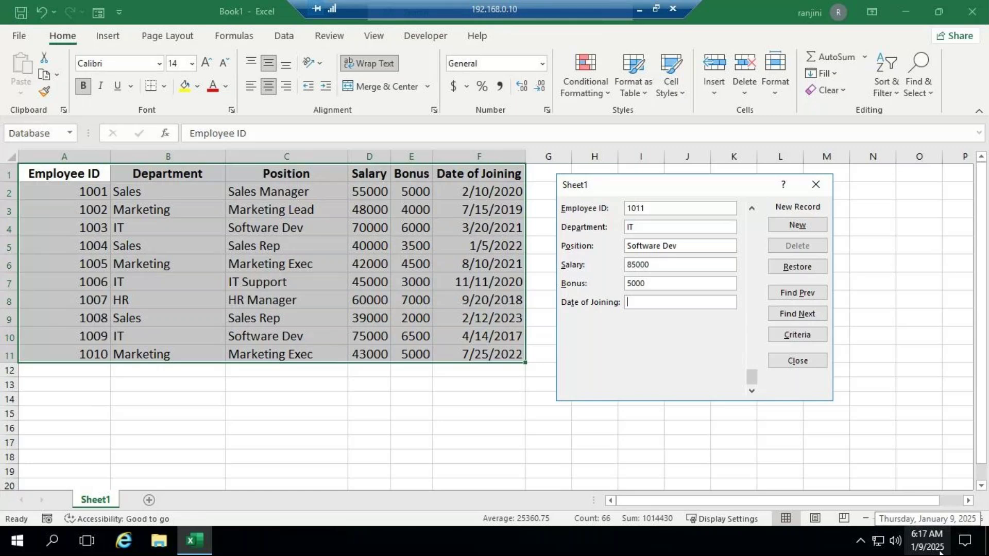
{"action": "type", "text": "1/9"}
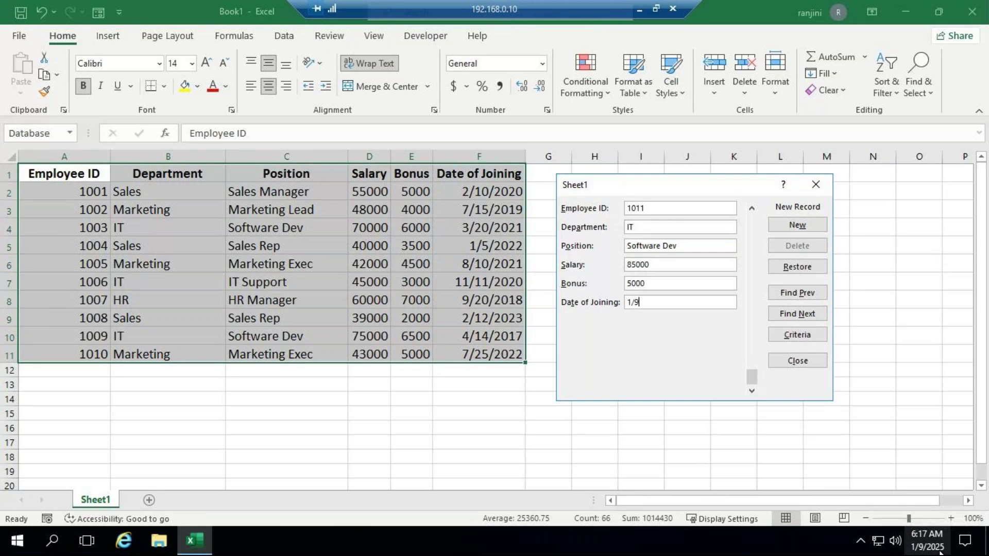
{"action": "type", "text": "/2024"}
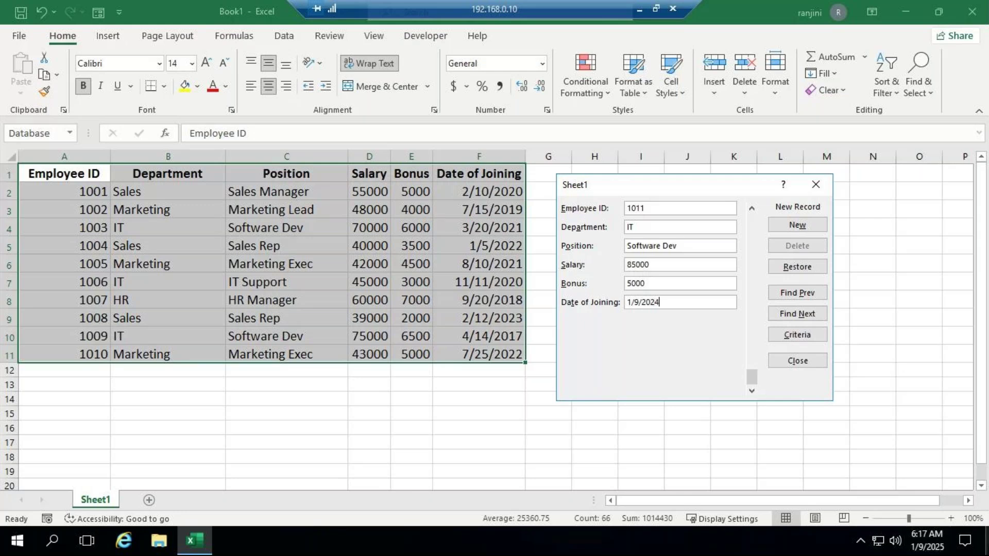
{"action": "left_click", "coordinate": [790, 225]}
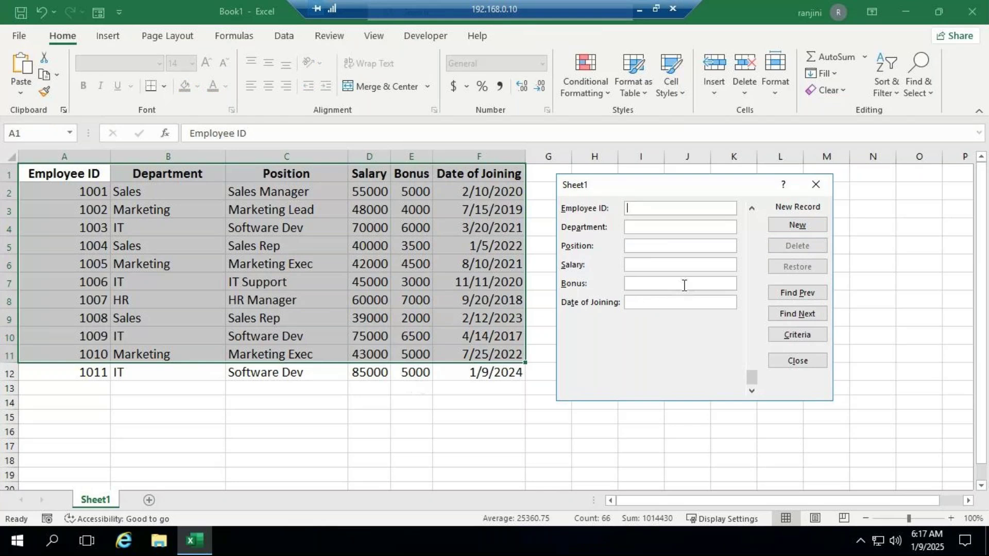
{"action": "left_click", "coordinate": [804, 295]}
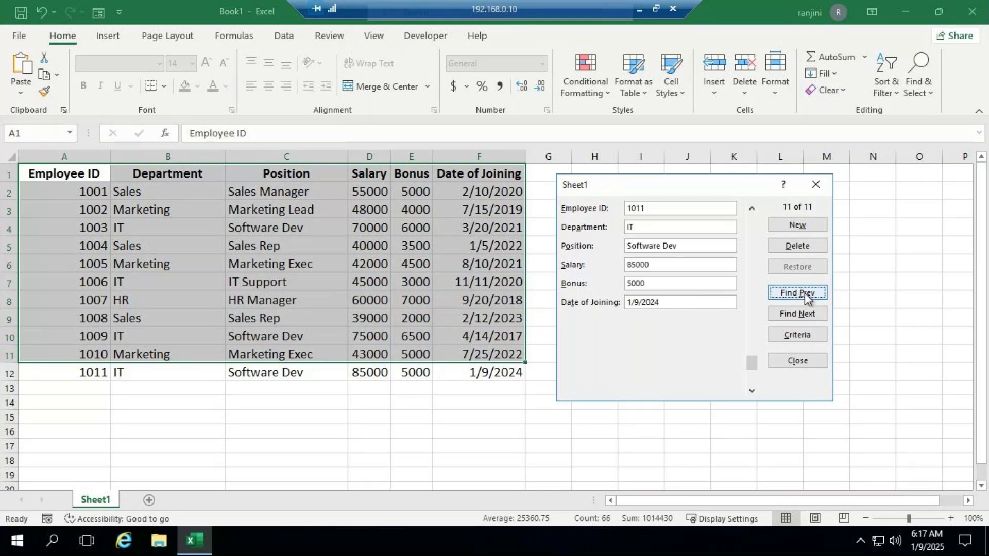
Step: Close the data form and deselect the employee table
{"action": "left_click", "coordinate": [803, 313]}
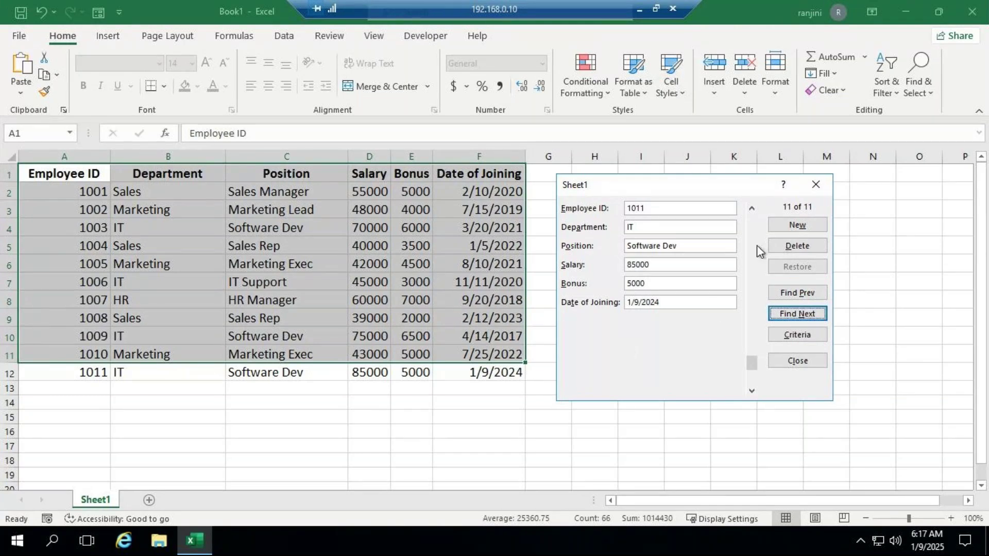
{"action": "left_click", "coordinate": [640, 9]}
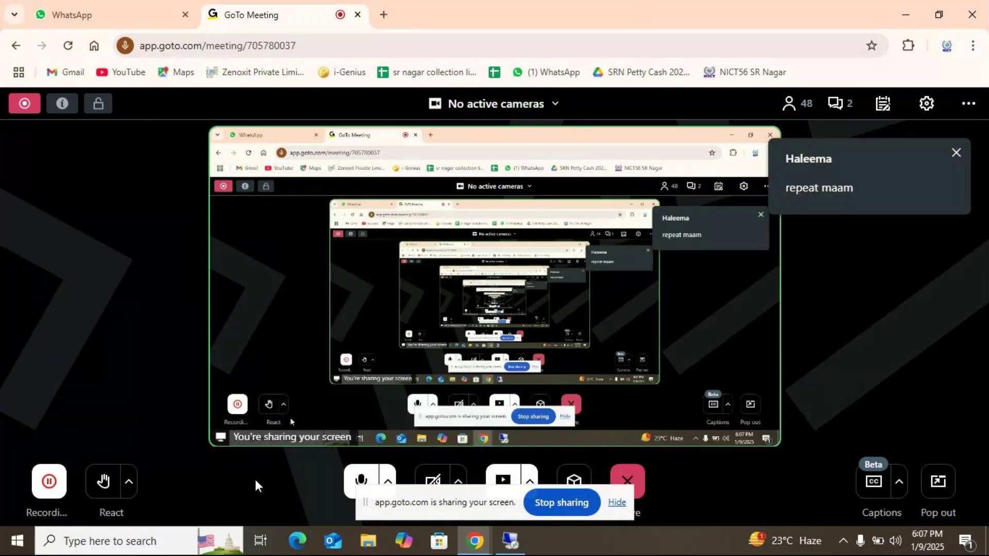
{"action": "left_click", "coordinate": [512, 539]}
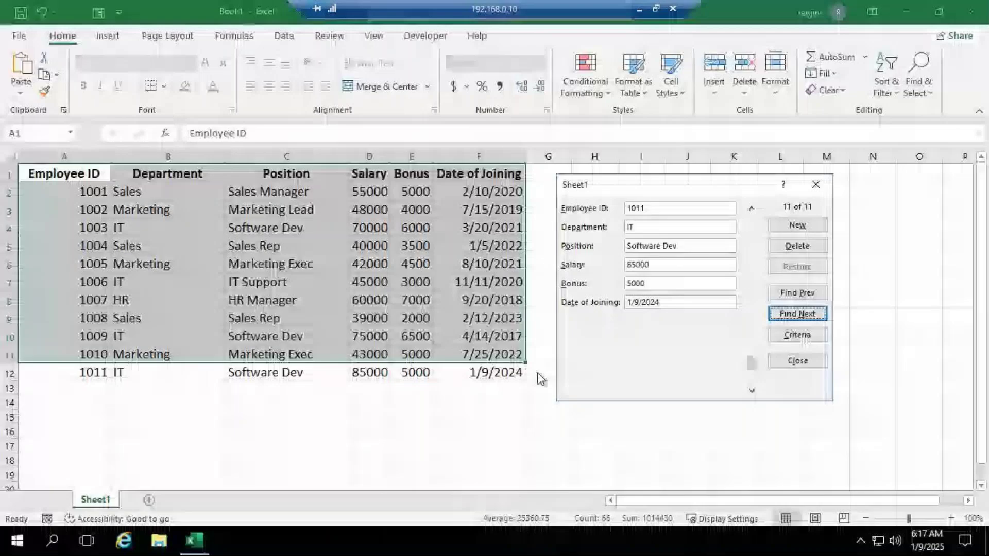
{"action": "left_click", "coordinate": [798, 361]}
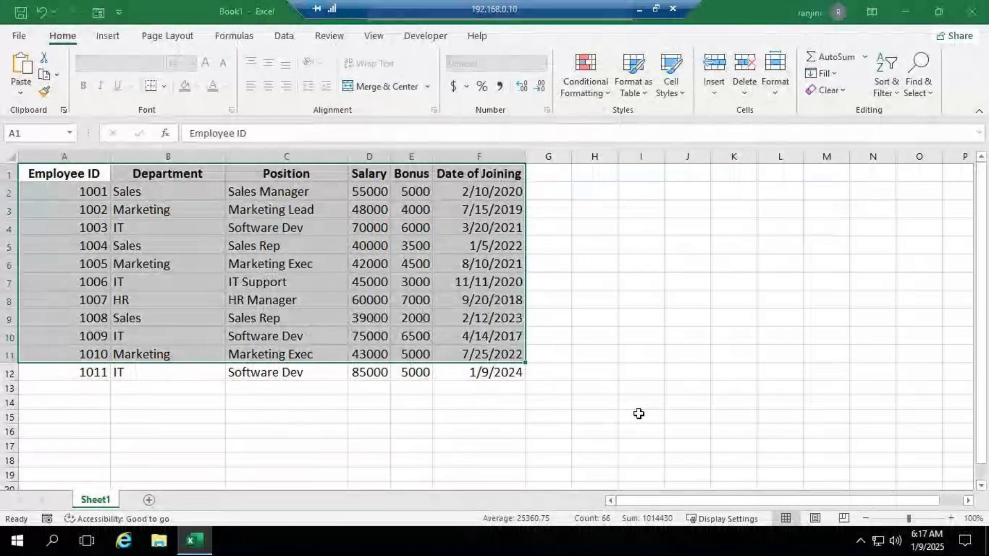
{"action": "left_click", "coordinate": [616, 285]}
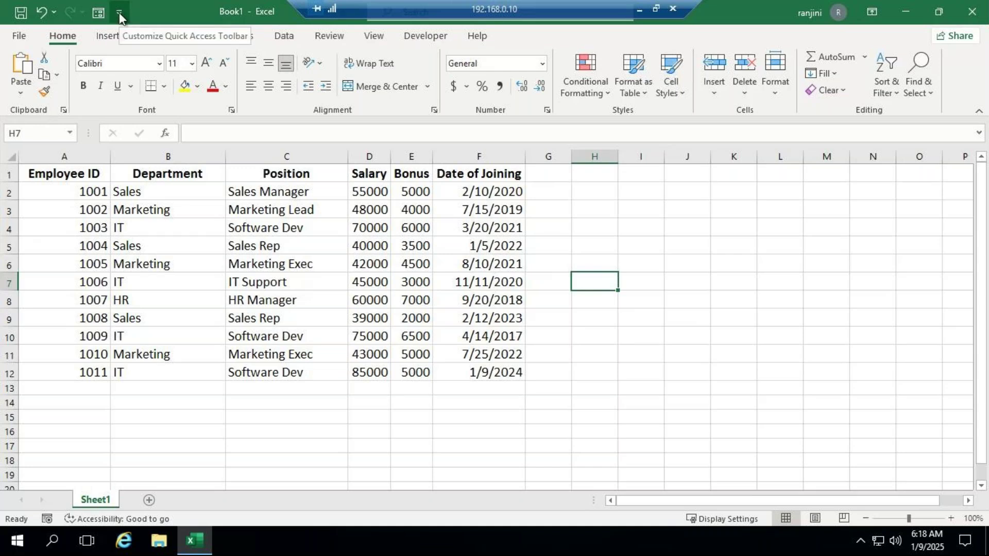
Step: Open the Quick Access Toolbar customization, list All Commands and remove the Form command from the toolbar
{"action": "left_click", "coordinate": [119, 12]}
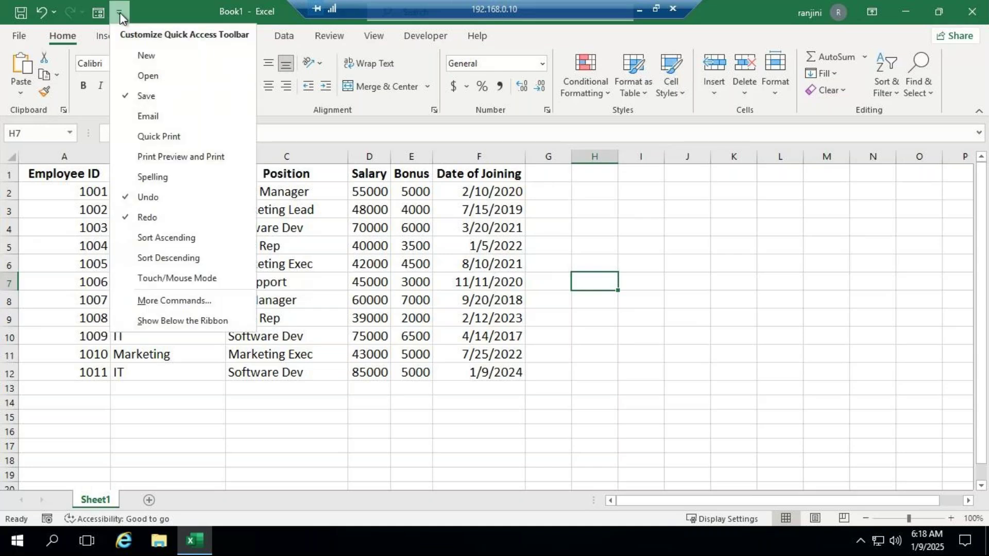
{"action": "left_click", "coordinate": [175, 302]}
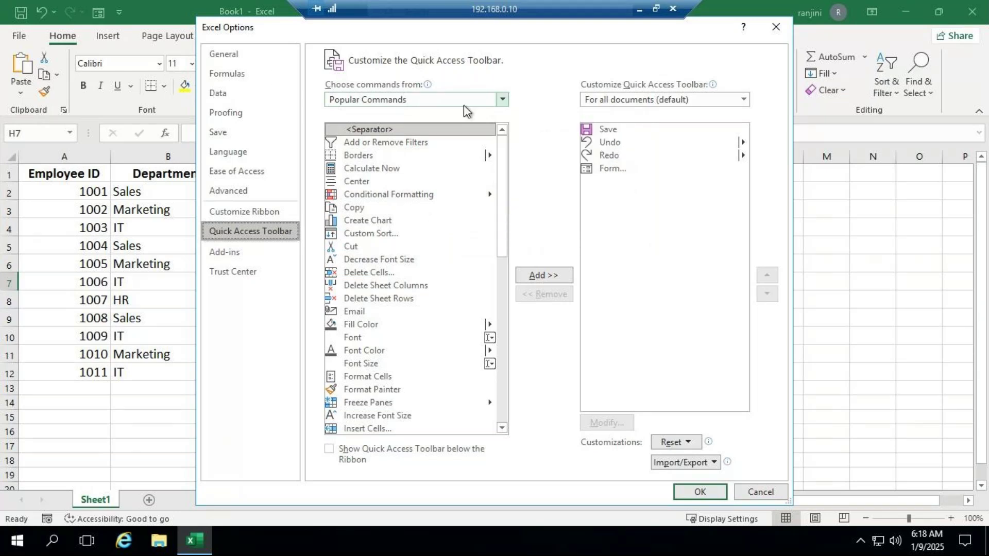
{"action": "left_click", "coordinate": [502, 99]}
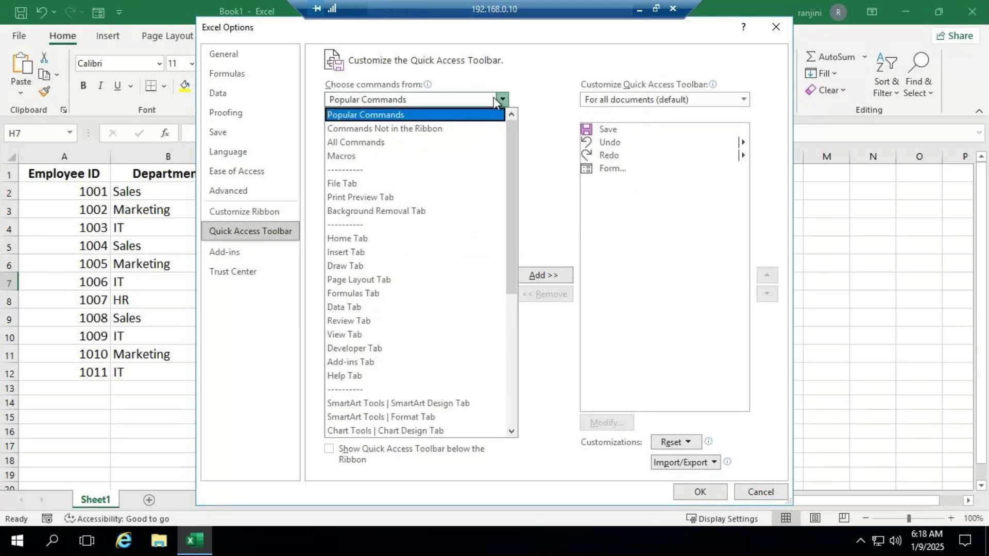
{"action": "left_click", "coordinate": [390, 142]}
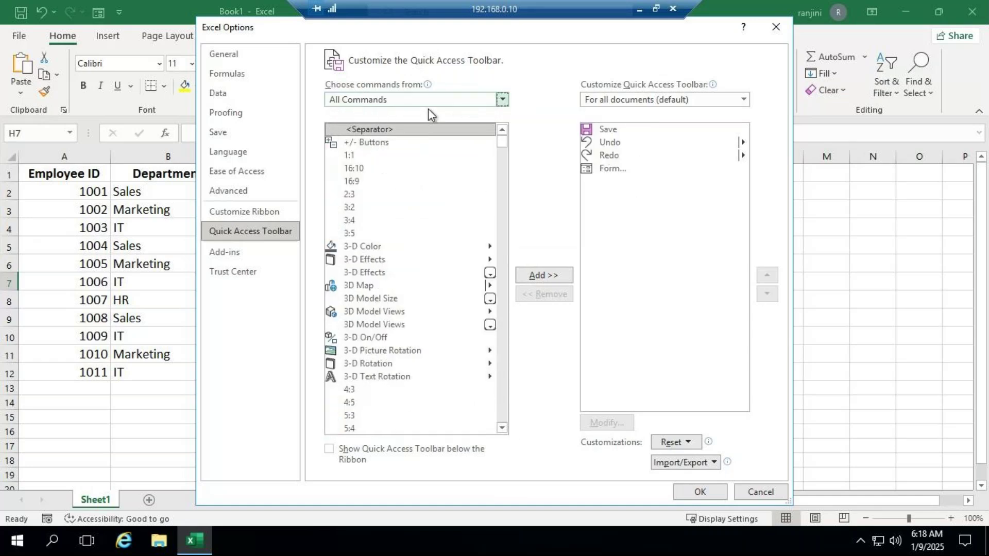
{"action": "left_click", "coordinate": [604, 165]}
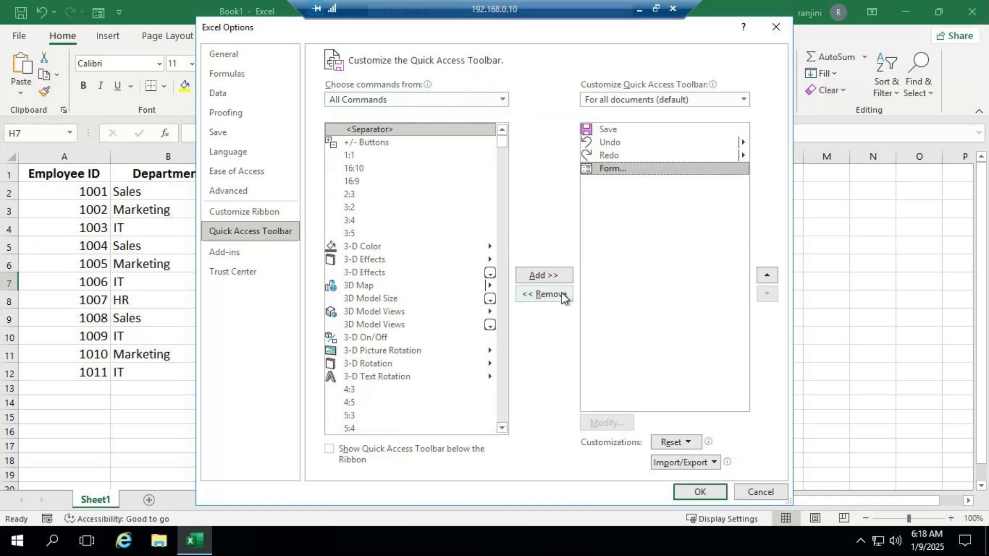
{"action": "left_click", "coordinate": [561, 295]}
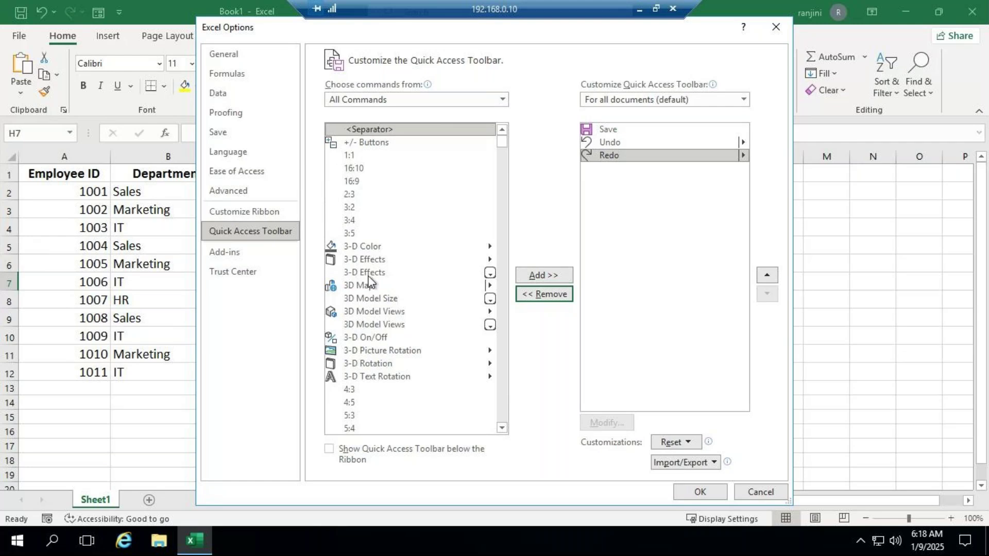
Step: Find the Form command among All Commands, add it to the Quick Access Toolbar again and confirm the options
{"action": "left_click", "coordinate": [386, 368]}
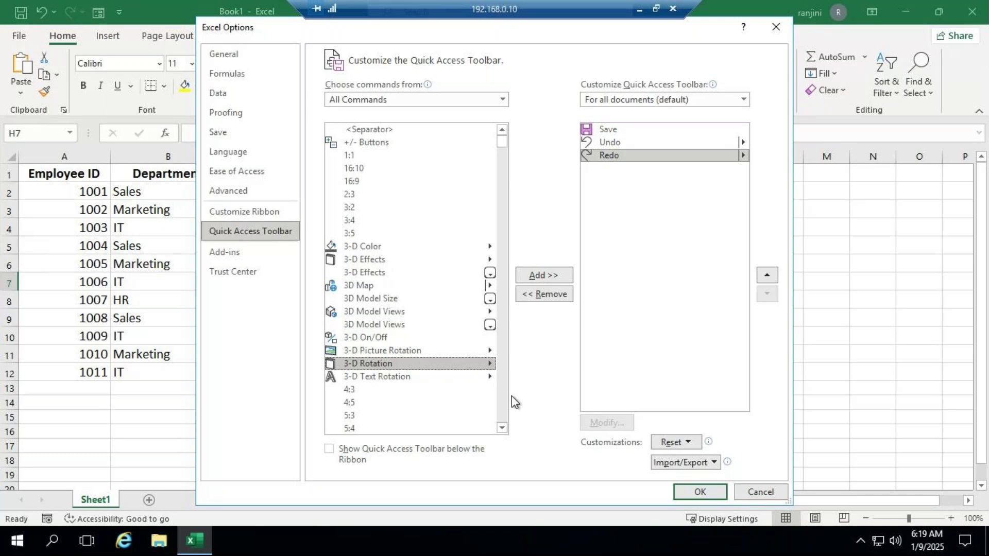
{"action": "key", "text": "f"}
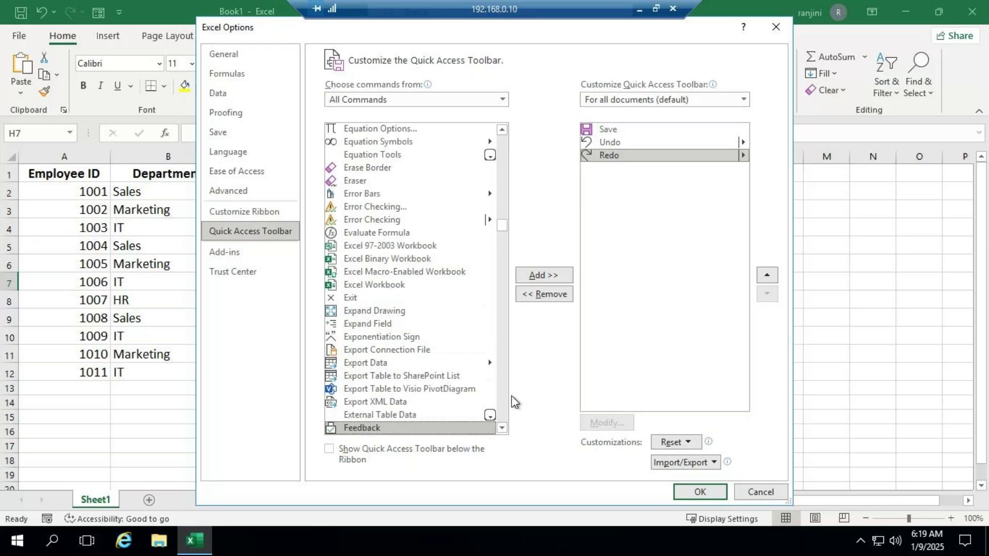
{"action": "left_click", "coordinate": [503, 429]}
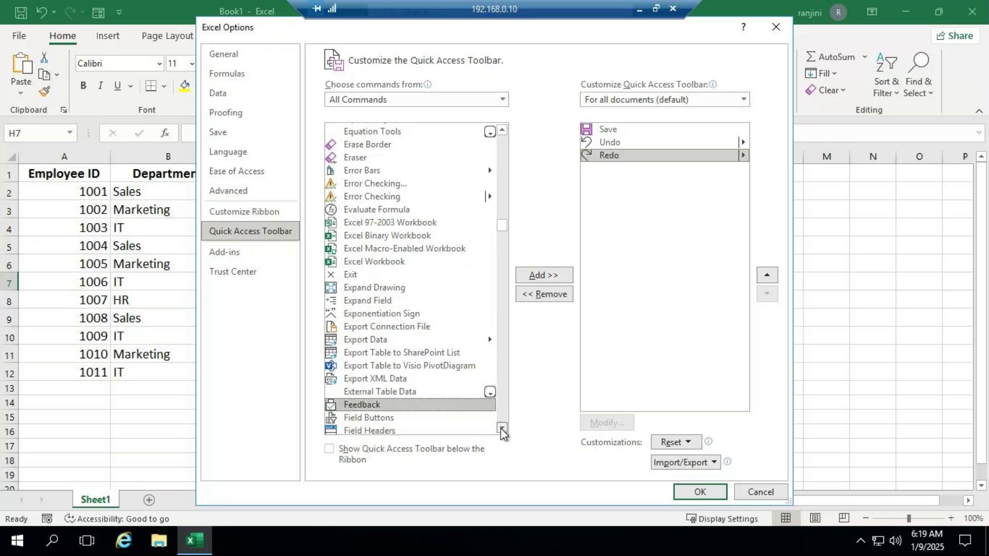
{"action": "left_click_drag", "start_coordinate": [503, 433], "coordinate": [503, 430]}
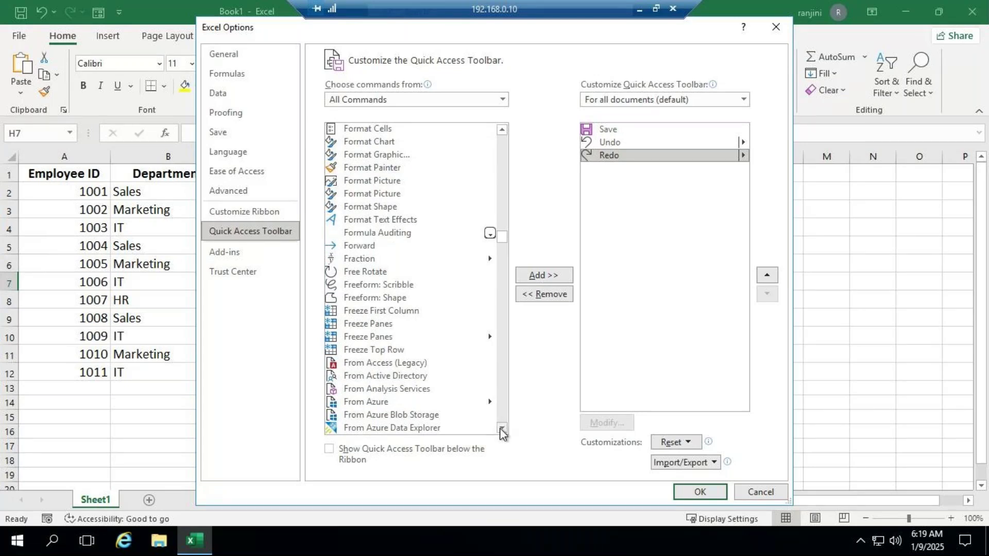
{"action": "left_click", "coordinate": [502, 431]}
{"action": "left_click", "coordinate": [502, 431]}
{"action": "left_click", "coordinate": [502, 431]}
{"action": "left_click", "coordinate": [501, 430]}
{"action": "left_click", "coordinate": [502, 430]}
{"action": "left_click", "coordinate": [502, 430]}
{"action": "left_click", "coordinate": [501, 431]}
{"action": "left_click", "coordinate": [502, 430]}
{"action": "left_click", "coordinate": [501, 431]}
{"action": "left_click", "coordinate": [502, 430]}
{"action": "left_click", "coordinate": [502, 430]}
{"action": "left_click", "coordinate": [502, 430]}
{"action": "left_click", "coordinate": [501, 430]}
{"action": "left_click", "coordinate": [502, 430]}
{"action": "left_click", "coordinate": [502, 430]}
{"action": "left_click", "coordinate": [502, 430]}
{"action": "left_click", "coordinate": [502, 430]}
{"action": "left_click", "coordinate": [502, 430]}
{"action": "left_click", "coordinate": [502, 430]}
{"action": "left_click", "coordinate": [502, 430]}
{"action": "left_click", "coordinate": [501, 430]}
{"action": "left_click", "coordinate": [502, 430]}
{"action": "left_click", "coordinate": [502, 430]}
{"action": "left_click", "coordinate": [502, 431]}
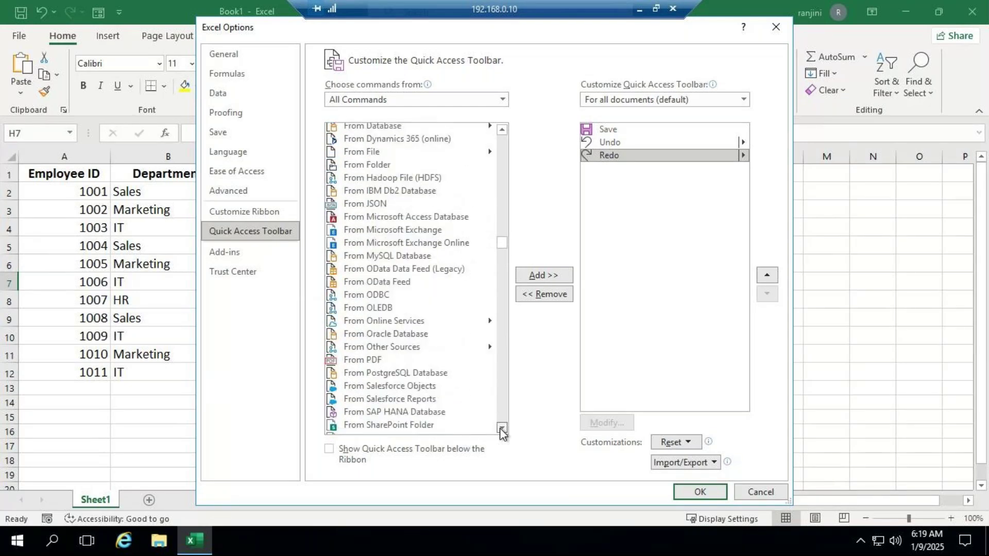
{"action": "left_click", "coordinate": [502, 430]}
{"action": "left_click", "coordinate": [502, 430]}
{"action": "left_click", "coordinate": [502, 431]}
{"action": "left_click", "coordinate": [501, 431]}
{"action": "left_click", "coordinate": [502, 430]}
{"action": "left_click", "coordinate": [502, 430]}
{"action": "left_click", "coordinate": [502, 431]}
{"action": "left_click", "coordinate": [502, 430]}
{"action": "left_click", "coordinate": [502, 430]}
{"action": "left_click", "coordinate": [502, 430]}
{"action": "left_click", "coordinate": [502, 430]}
{"action": "left_click", "coordinate": [502, 430]}
{"action": "left_click", "coordinate": [502, 430]}
{"action": "left_click", "coordinate": [502, 430]}
{"action": "left_click", "coordinate": [502, 431]}
{"action": "left_click", "coordinate": [501, 430]}
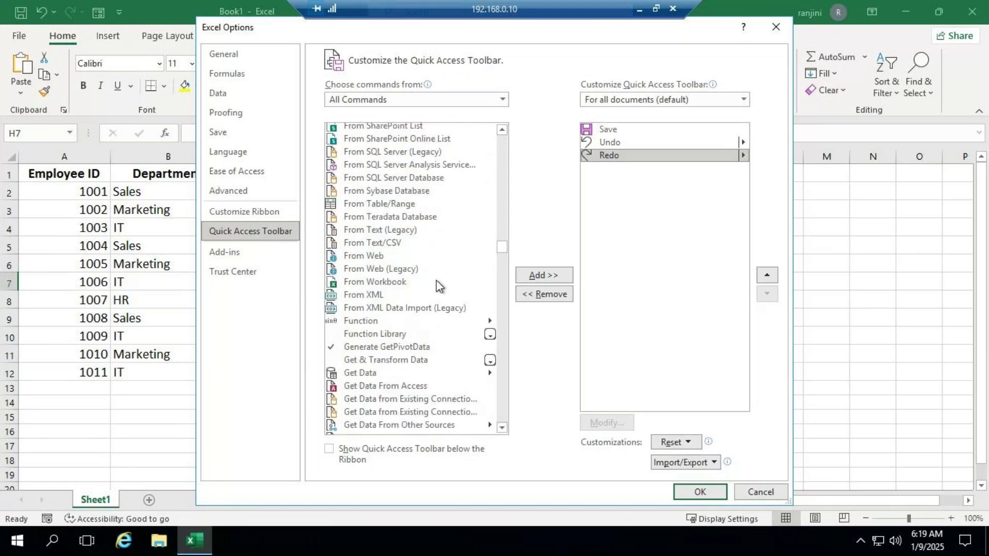
{"action": "scroll", "coordinate": [421, 285], "scroll_direction": "up", "scroll_amount": 4}
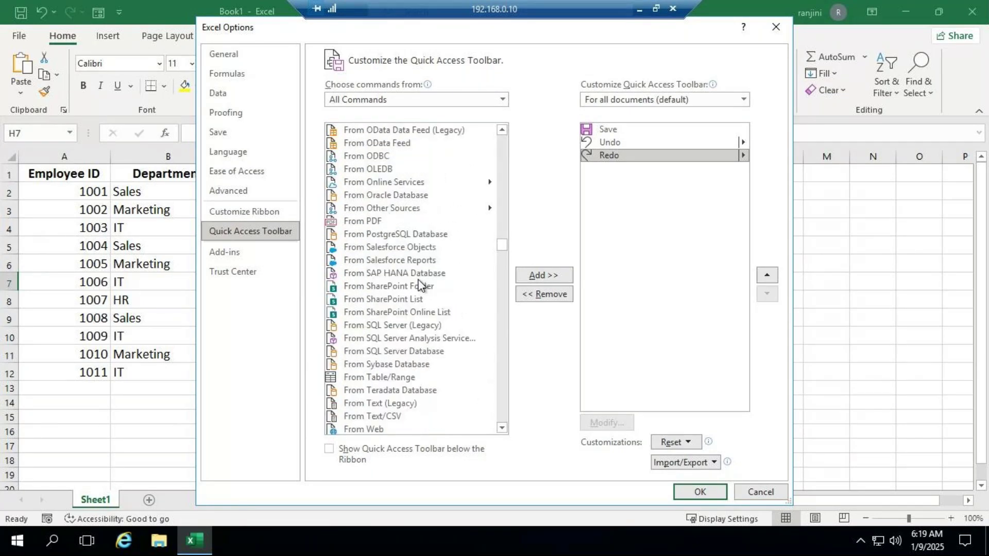
{"action": "scroll", "coordinate": [419, 281], "scroll_direction": "up", "scroll_amount": 5}
{"action": "scroll", "coordinate": [417, 278], "scroll_direction": "up", "scroll_amount": 5}
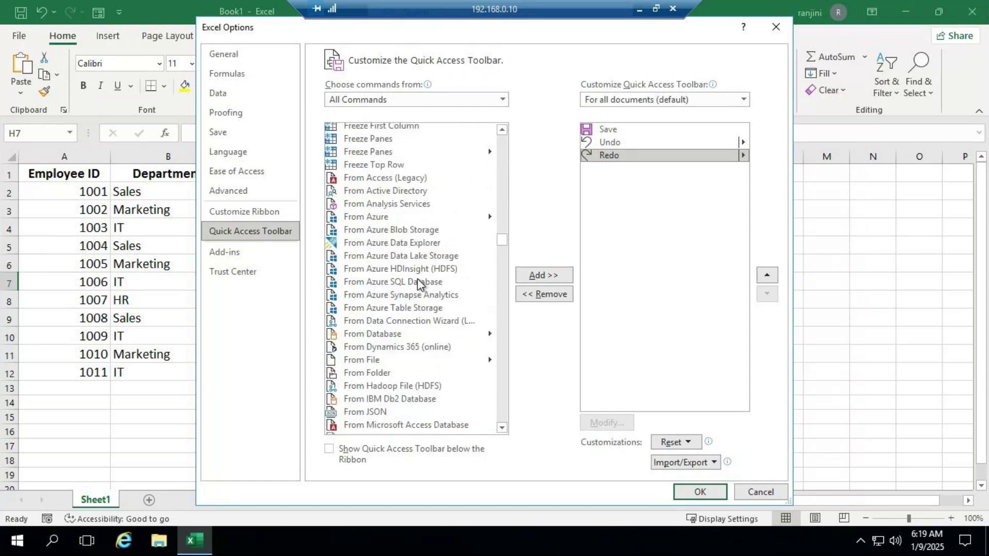
{"action": "scroll", "coordinate": [396, 270], "scroll_direction": "up", "scroll_amount": 2}
{"action": "scroll", "coordinate": [389, 263], "scroll_direction": "up", "scroll_amount": 2}
{"action": "scroll", "coordinate": [384, 193], "scroll_direction": "up", "scroll_amount": 3}
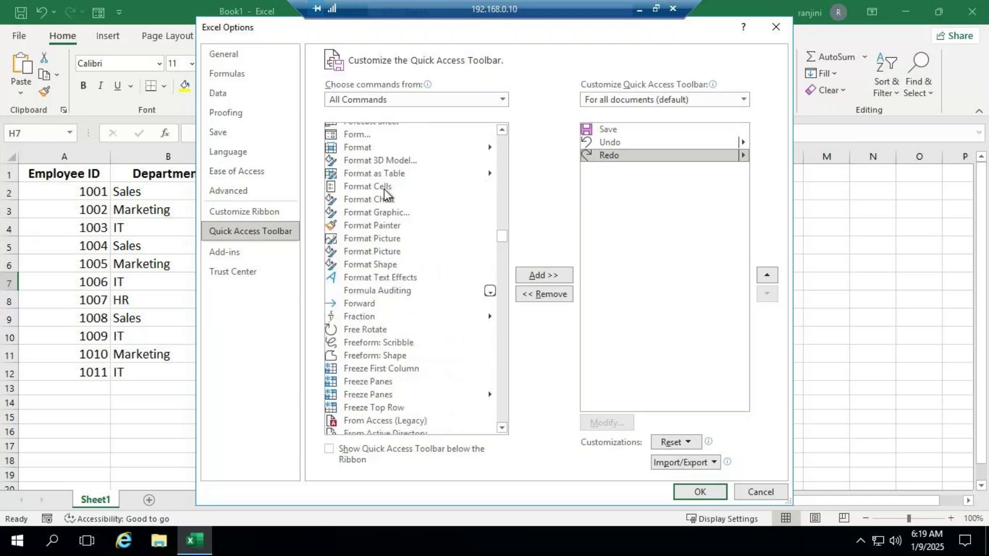
{"action": "left_click", "coordinate": [364, 136]}
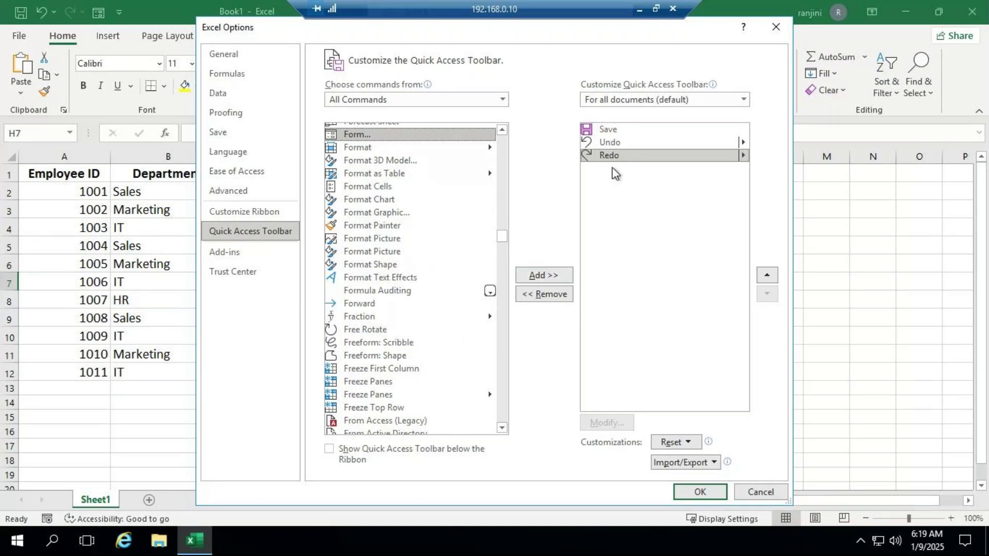
{"action": "left_click", "coordinate": [555, 277]}
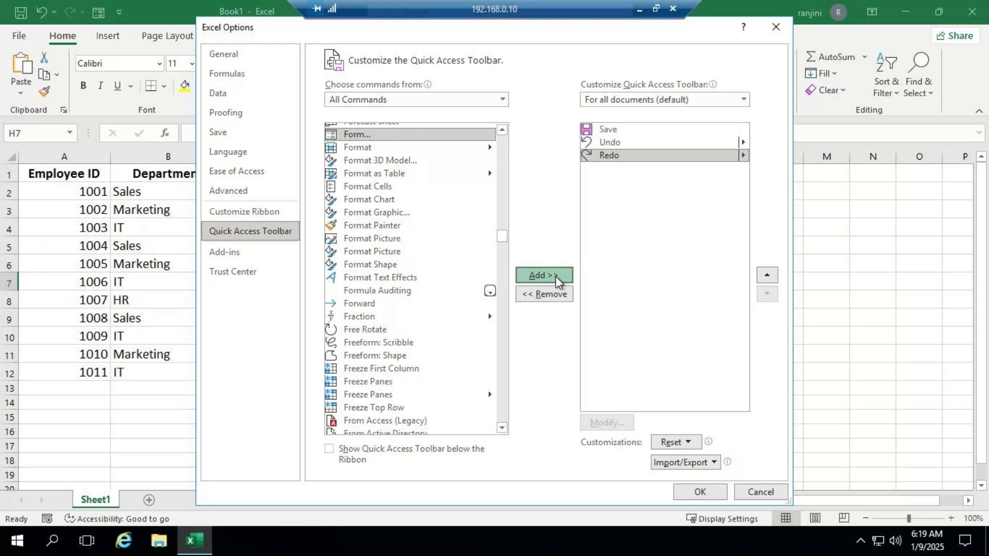
{"action": "left_click", "coordinate": [716, 487]}
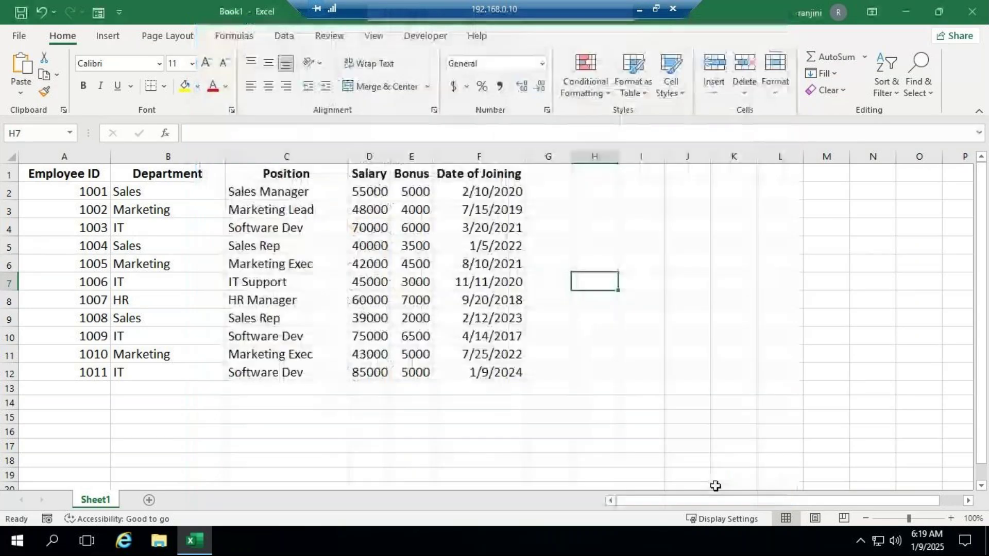
Step: Open the data form for the employee table A1:F12 and move it slightly higher beside the table
{"action": "left_click", "coordinate": [97, 14]}
{"action": "left_click_drag", "start_coordinate": [31, 168], "coordinate": [479, 370]}
{"action": "left_click", "coordinate": [98, 13]}
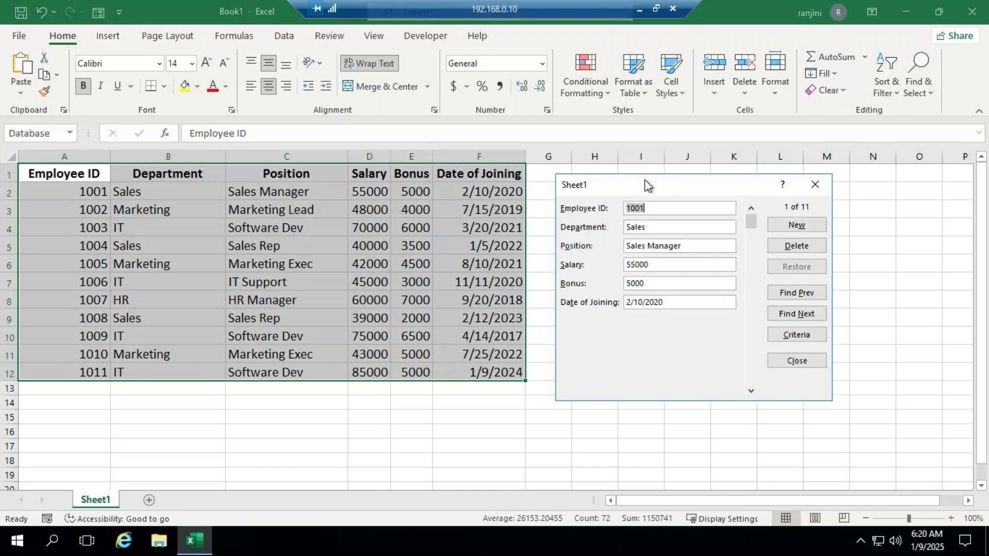
{"action": "left_click_drag", "start_coordinate": [644, 184], "coordinate": [651, 137]}
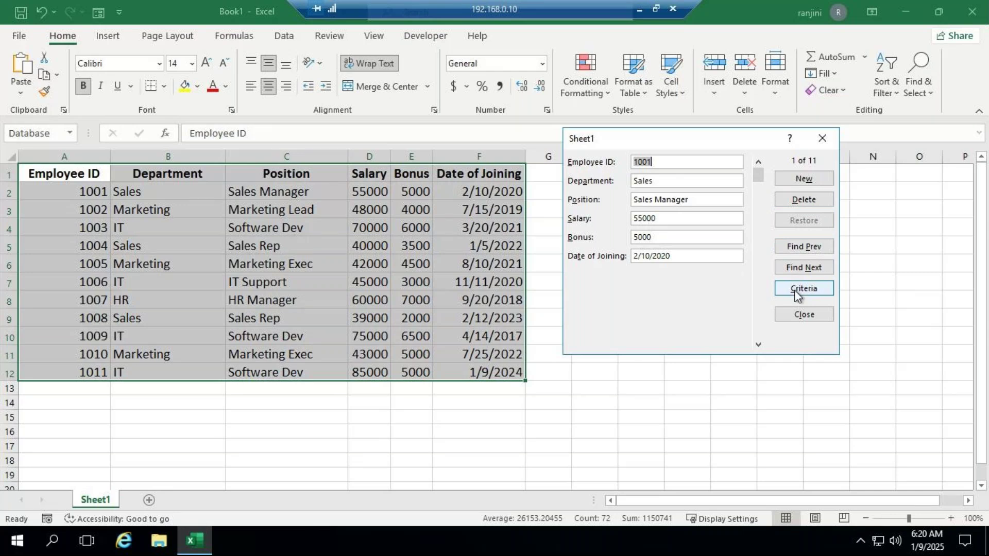
Step: Switch to the GoTo Meeting window, read the chat messages and close the chat
{"action": "left_click", "coordinate": [639, 9]}
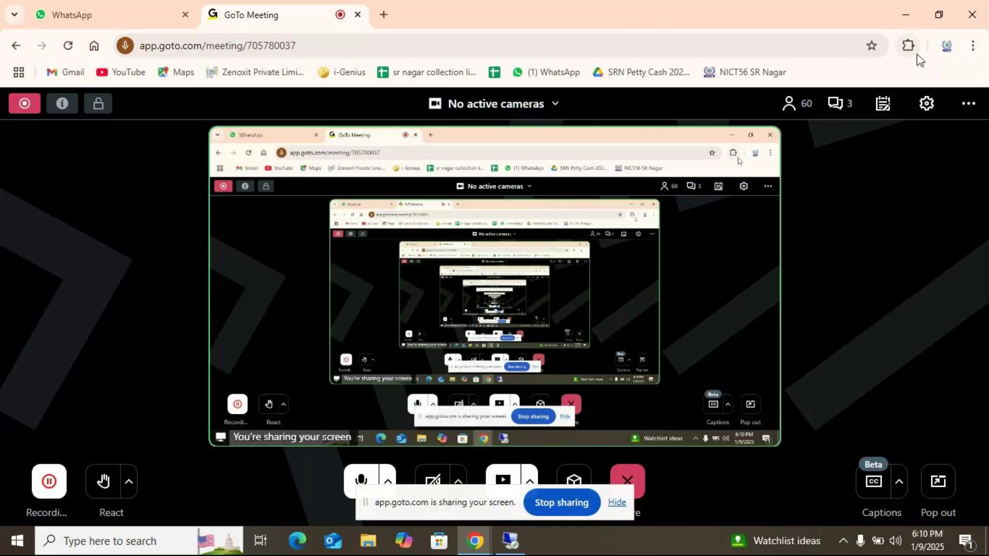
{"action": "left_click", "coordinate": [851, 106]}
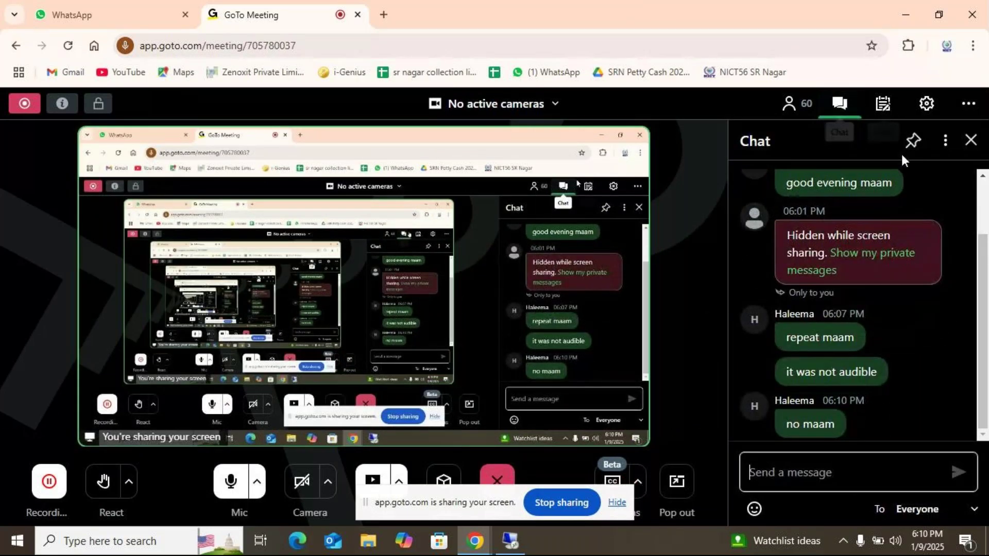
{"action": "left_click", "coordinate": [971, 142]}
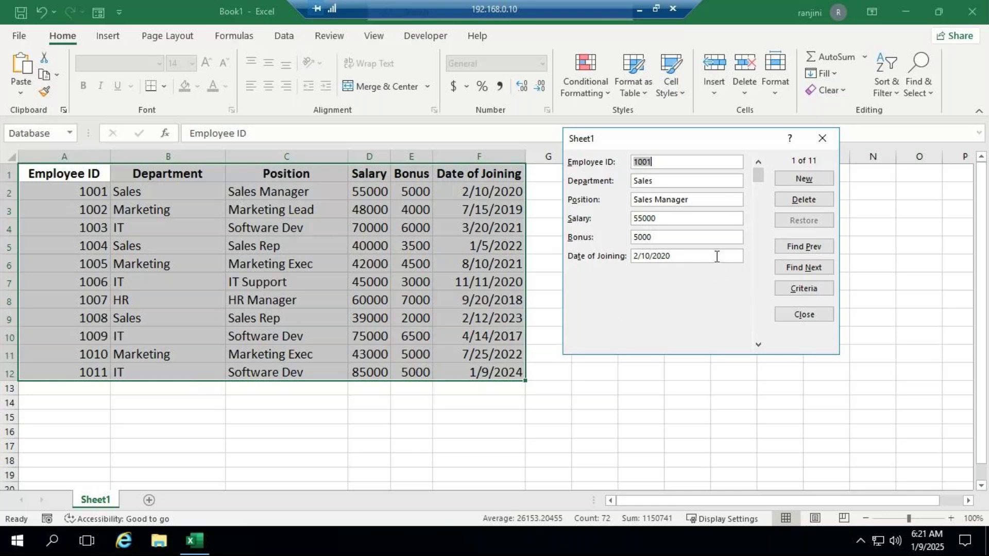
Step: Browse forward through the records in the data form to the last employee
{"action": "left_click", "coordinate": [792, 266]}
{"action": "left_click", "coordinate": [793, 266]}
{"action": "left_click", "coordinate": [796, 270]}
{"action": "left_click", "coordinate": [796, 271]}
{"action": "left_click", "coordinate": [796, 270]}
{"action": "left_click", "coordinate": [793, 269]}
{"action": "left_click_drag", "start_coordinate": [758, 293], "coordinate": [769, 358]}
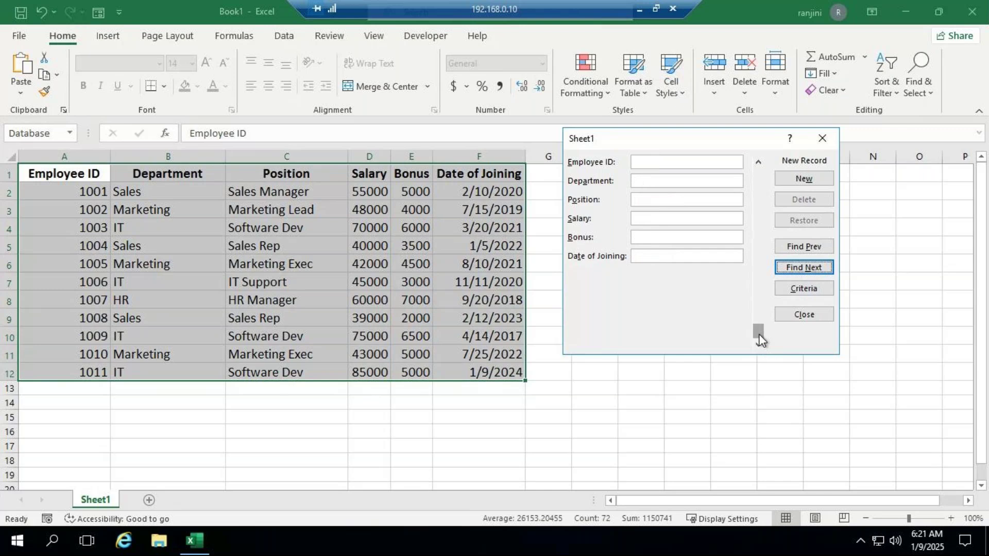
{"action": "left_click_drag", "start_coordinate": [761, 332], "coordinate": [762, 322]}
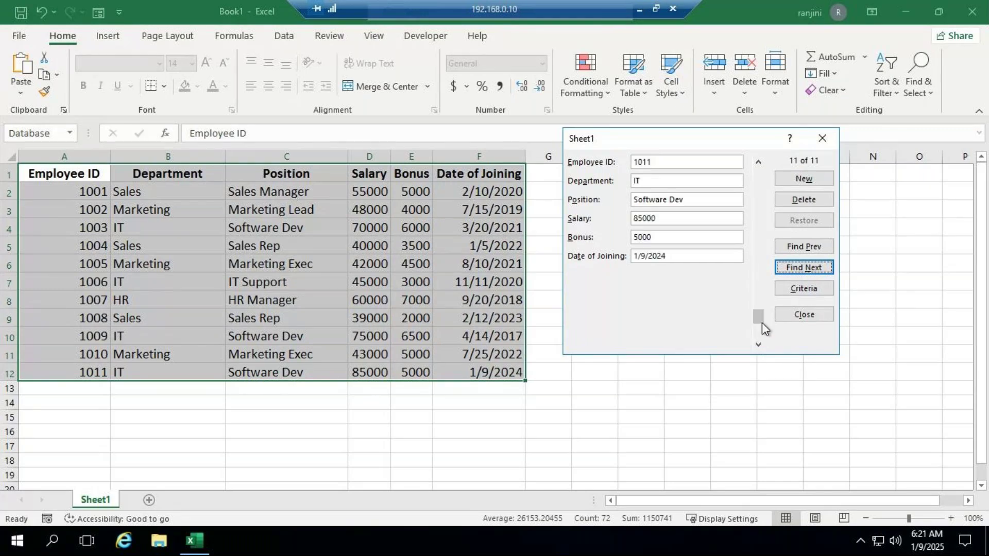
Step: Delete the last employee's record, the Software Dev with salary 85000, and display the preceding record in the form
{"action": "left_click", "coordinate": [805, 201]}
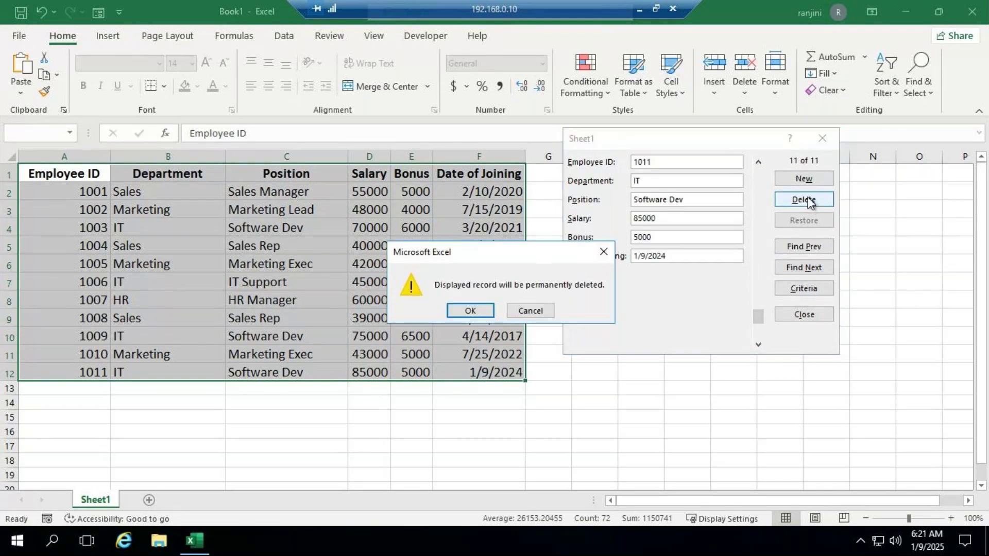
{"action": "left_click", "coordinate": [475, 310]}
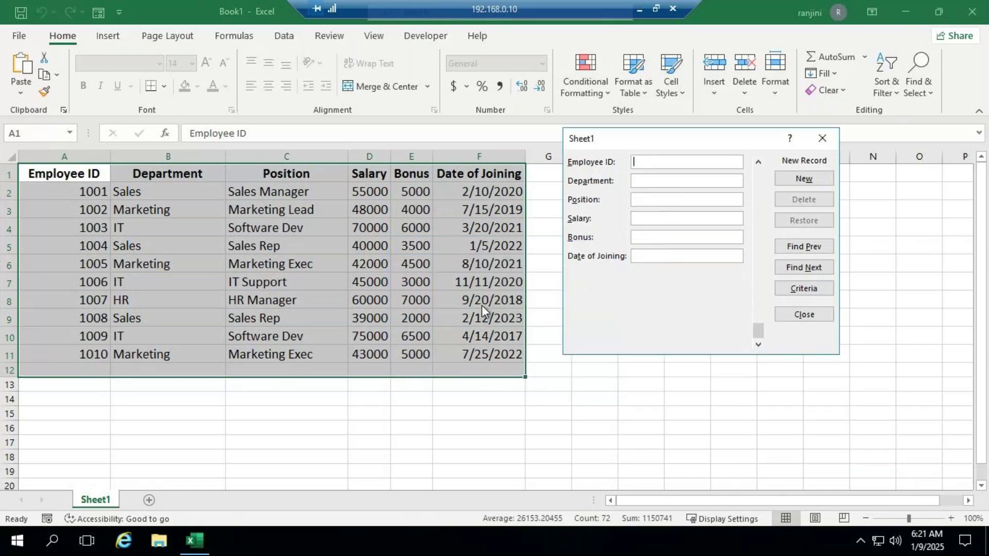
{"action": "left_click", "coordinate": [815, 247]}
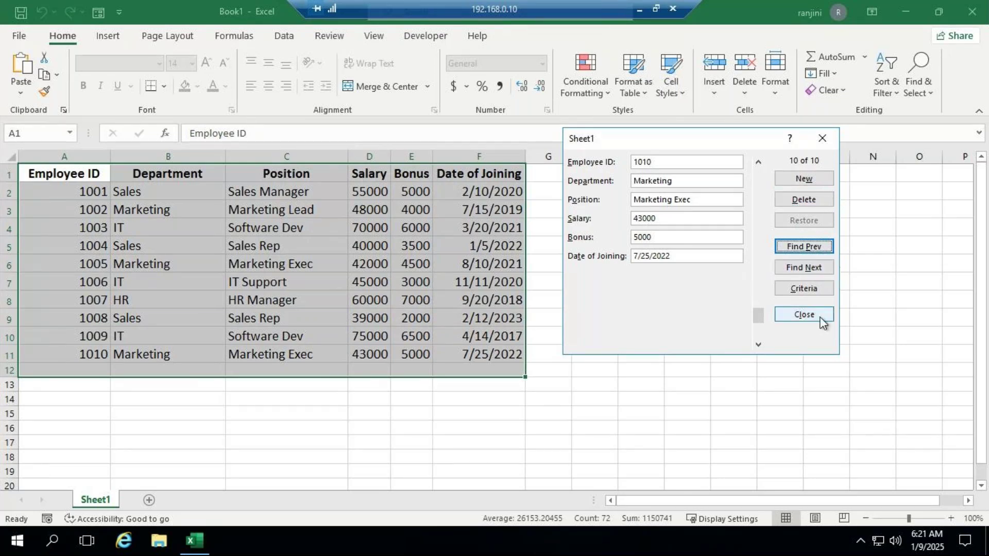
Step: Set the data form's search criteria to Position Sales Manager and search the employee records
{"action": "left_click", "coordinate": [808, 289]}
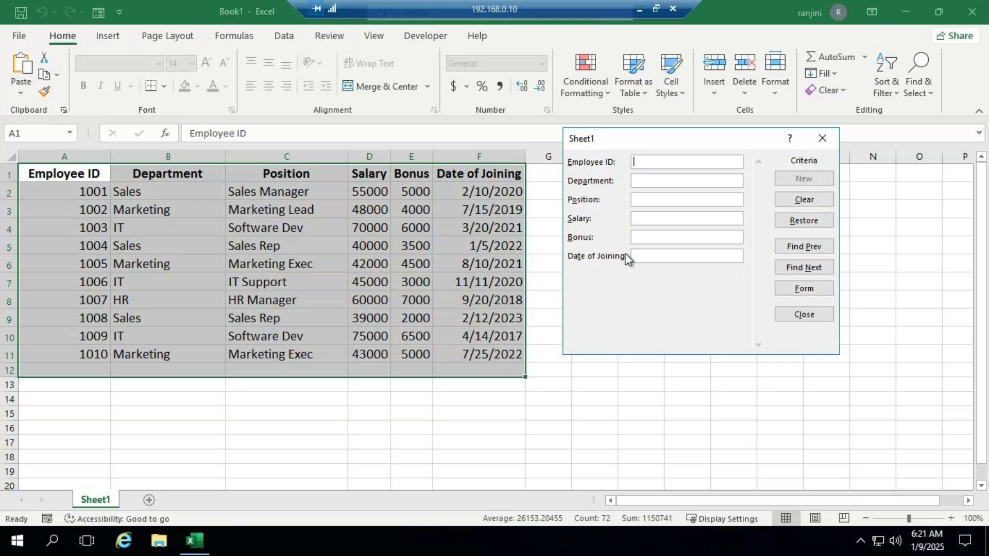
{"action": "left_click", "coordinate": [654, 197]}
{"action": "type", "text": "Sales Manager"}
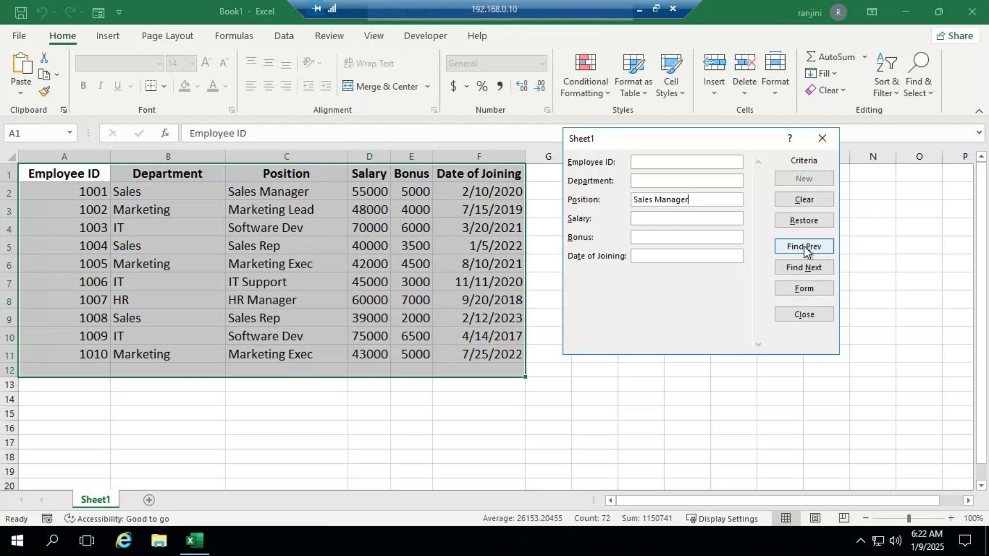
{"action": "left_click", "coordinate": [812, 269]}
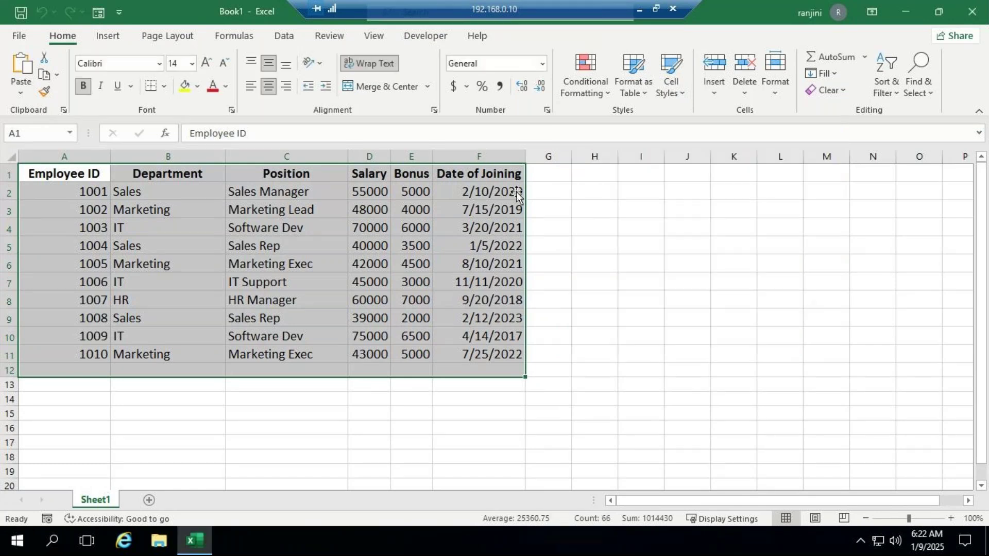
Step: Reopen the data form, enter Sales Manager as the Position criterion again, and search backward and forward for matching records
{"action": "left_click", "coordinate": [98, 19]}
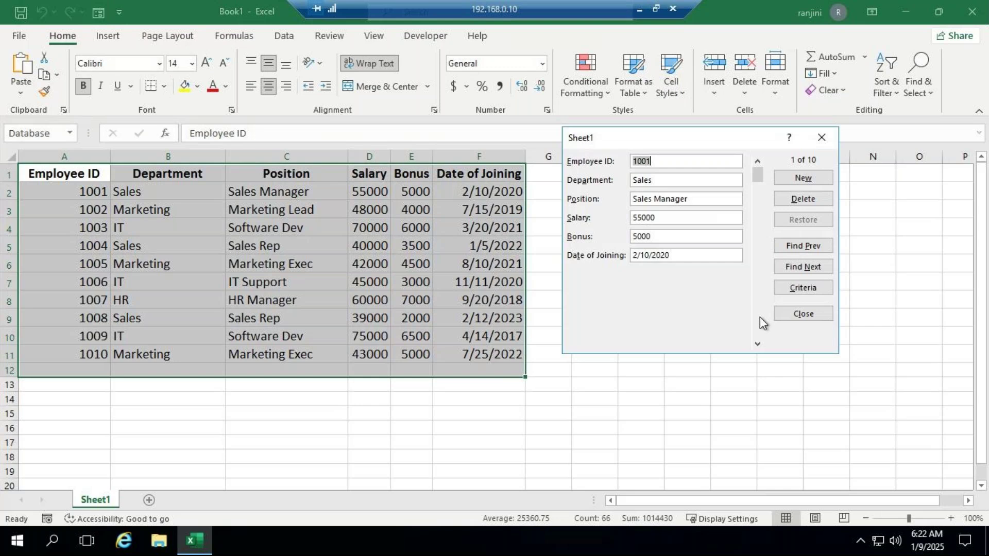
{"action": "key", "text": "alt+c"}
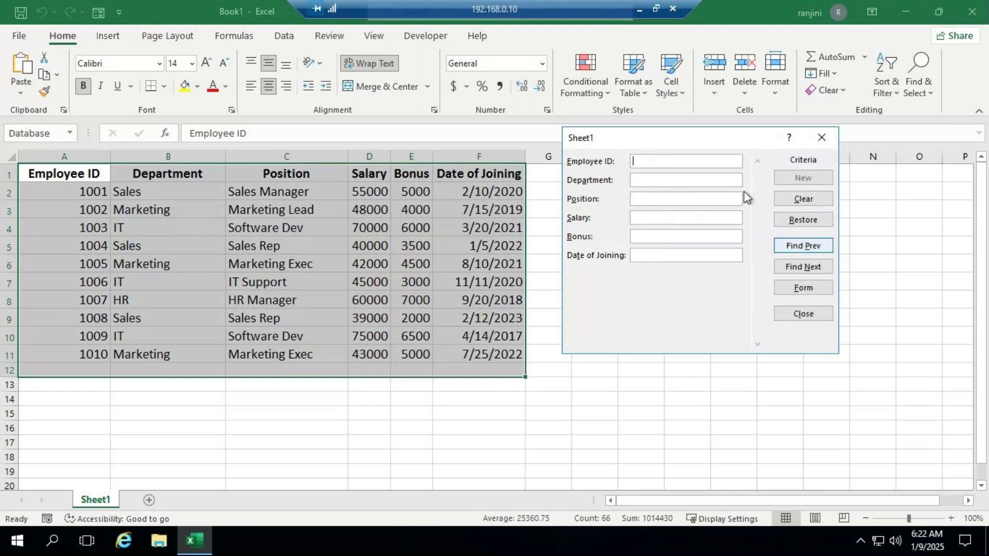
{"action": "left_click", "coordinate": [673, 201]}
{"action": "type", "text": "Sales Manager"}
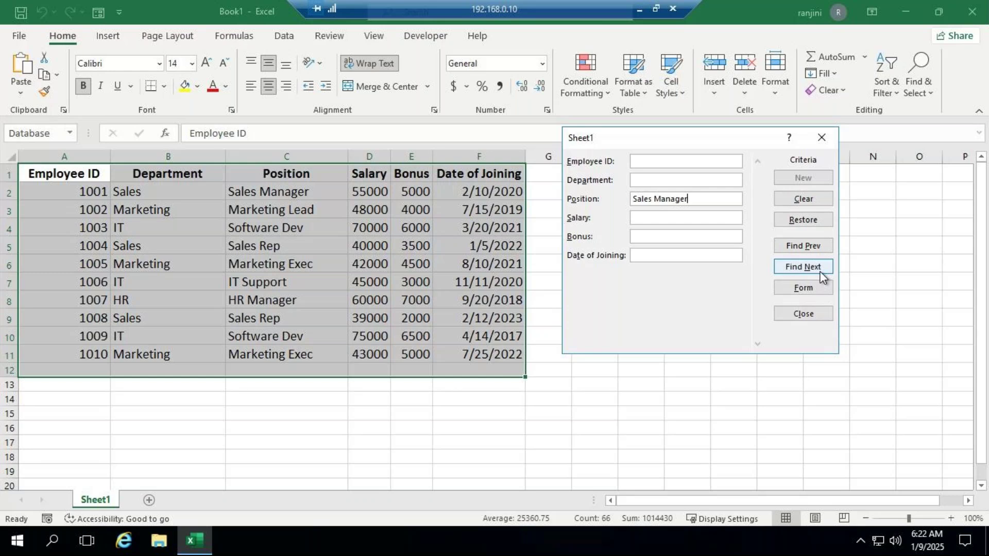
{"action": "left_click", "coordinate": [818, 245]}
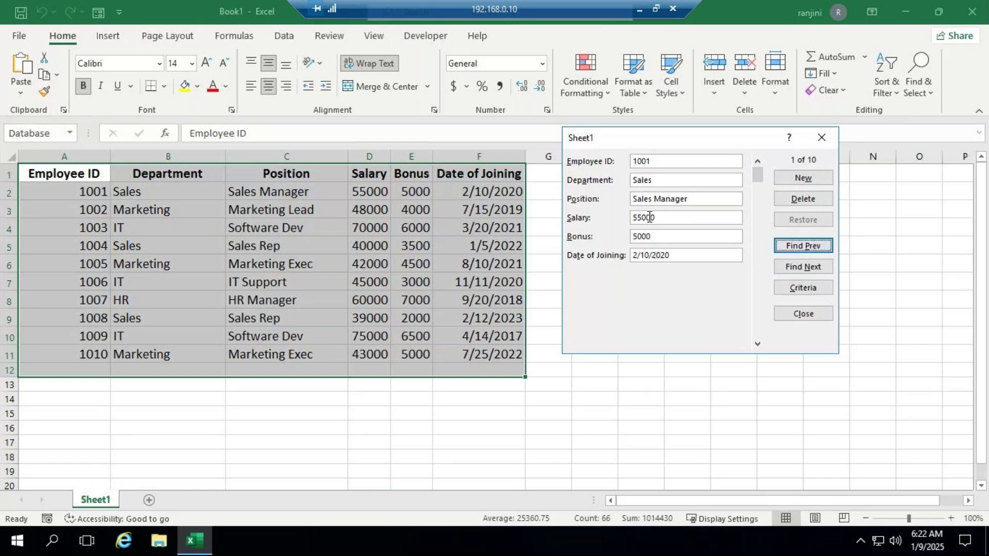
{"action": "left_click", "coordinate": [817, 271]}
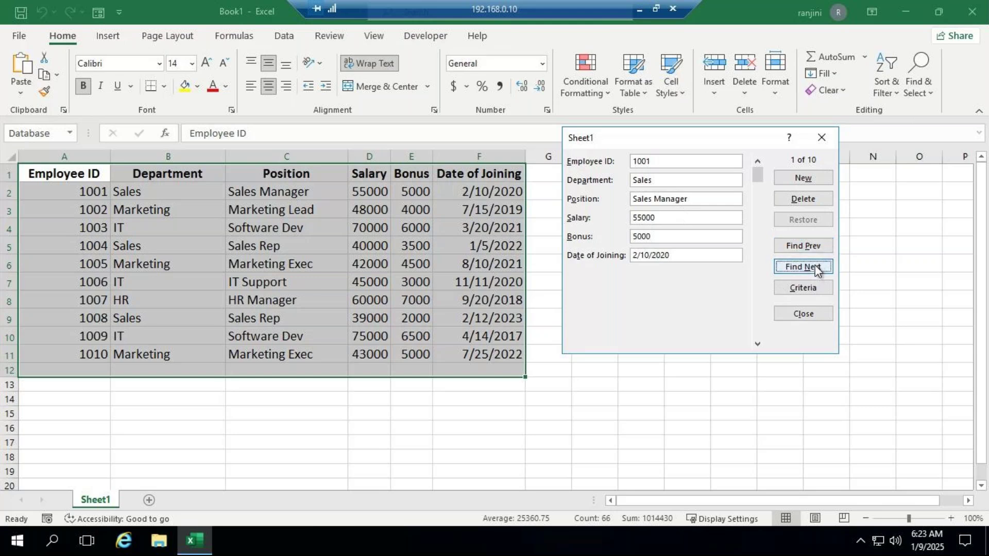
{"action": "left_click", "coordinate": [815, 261]}
Step: Clear the Position criterion in the data form and set the Salary criterion to >48000
{"action": "left_click", "coordinate": [804, 291]}
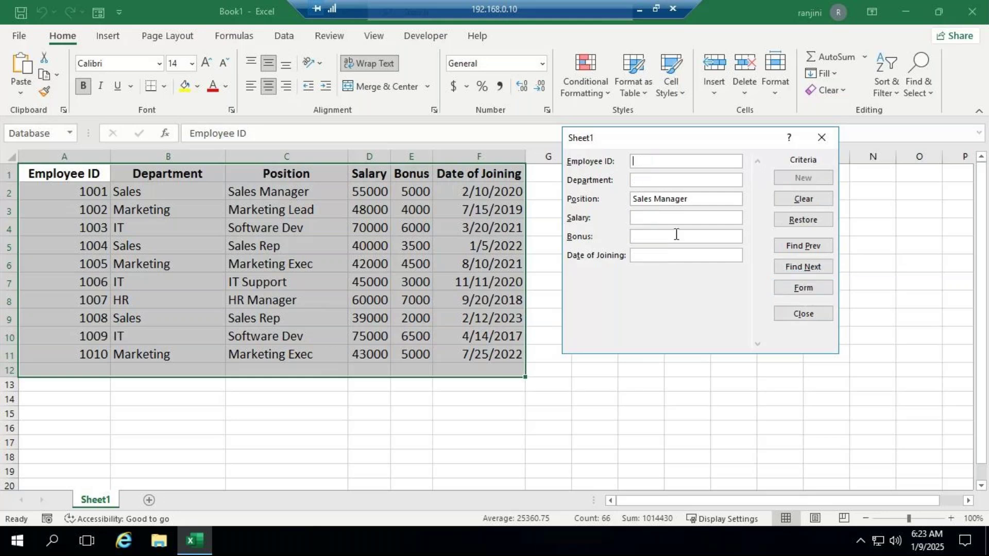
{"action": "left_click_drag", "start_coordinate": [696, 200], "coordinate": [405, 183]}
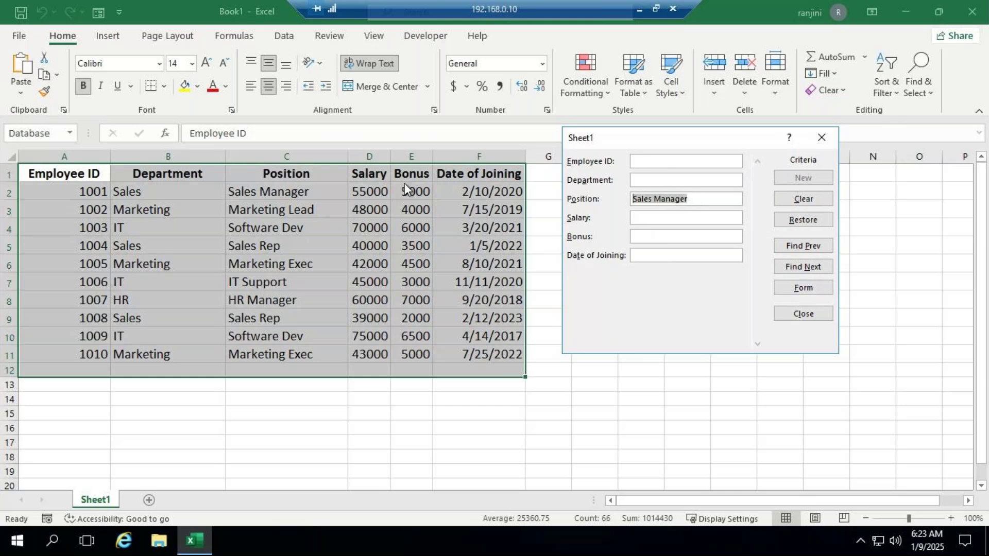
{"action": "key", "text": "BackSpace"}
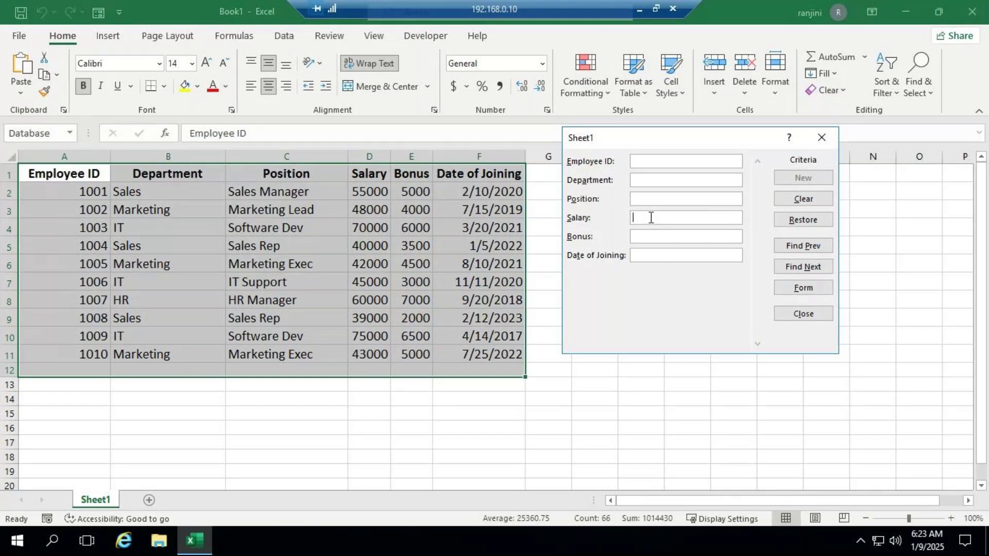
{"action": "type", "text": ">"}
{"action": "type", "text": "48000"}
Step: Browse forward through the employee records that match the salary criterion
{"action": "left_click", "coordinate": [801, 268]}
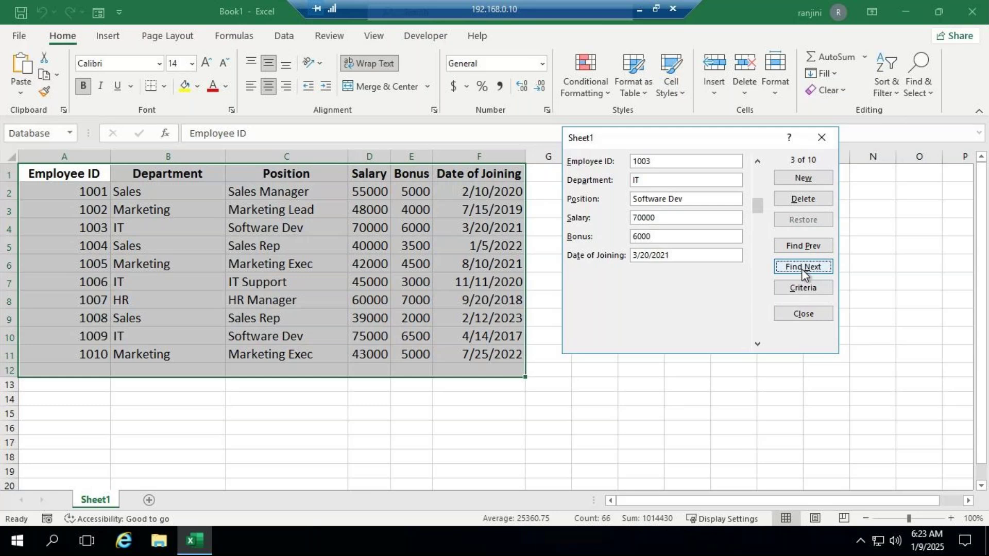
{"action": "left_click", "coordinate": [802, 269]}
{"action": "left_click", "coordinate": [798, 270]}
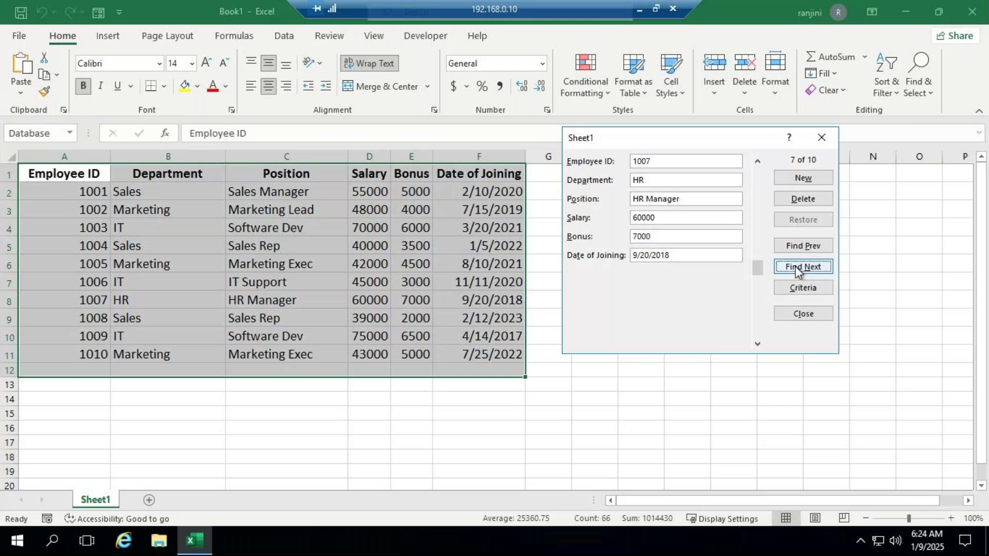
{"action": "left_click", "coordinate": [798, 271]}
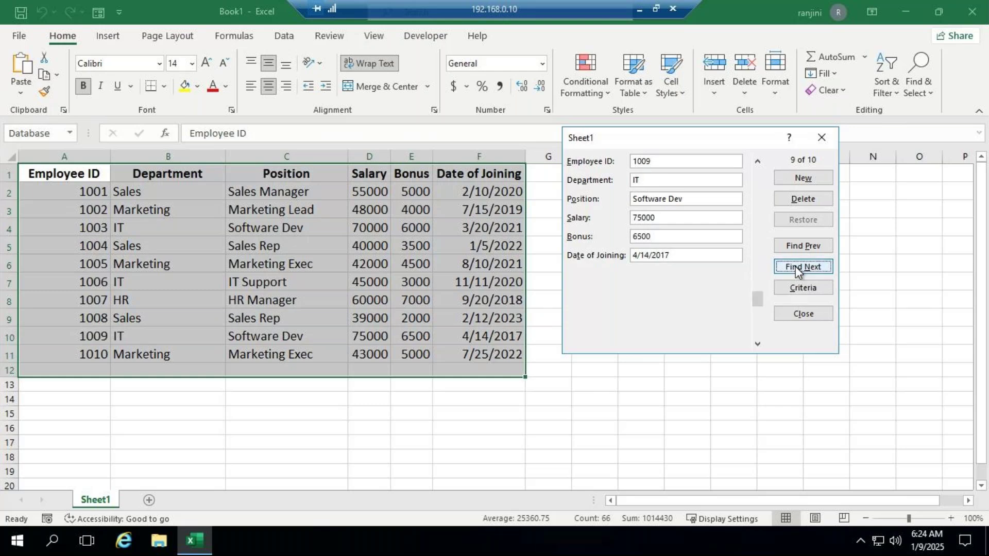
{"action": "left_click", "coordinate": [796, 268]}
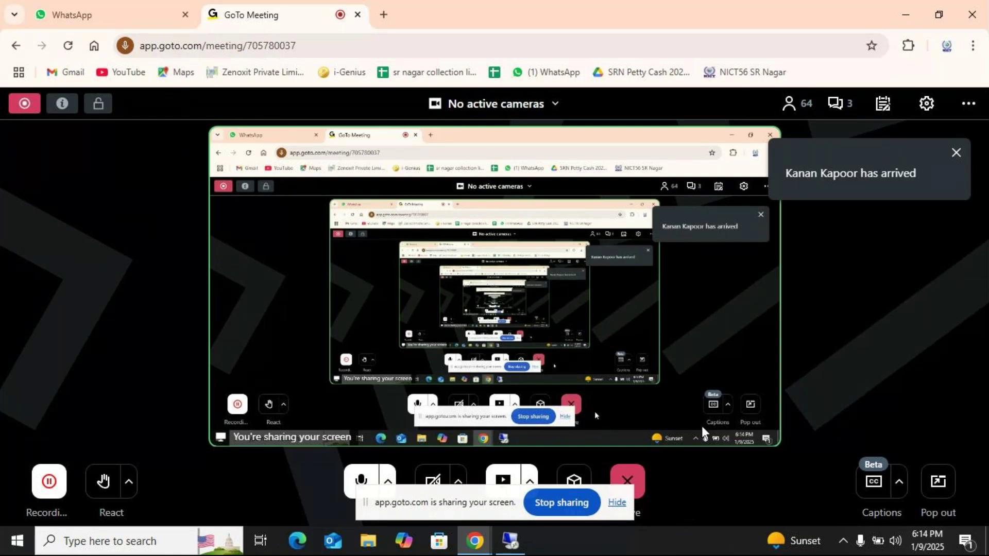
Step: View the participant list in the GoTo Meeting window, close it and switch back to the remote Excel session
{"action": "left_click", "coordinate": [803, 111]}
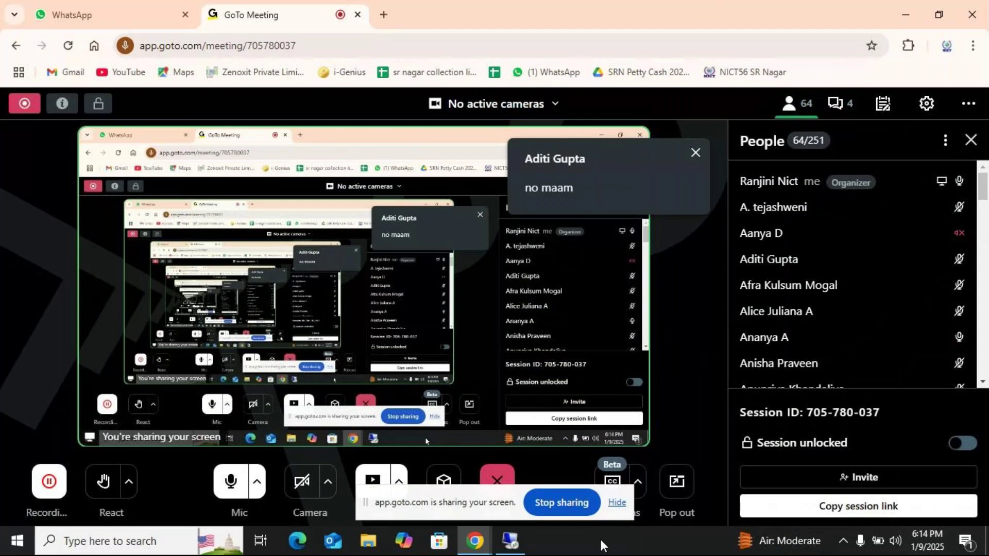
{"action": "left_click", "coordinate": [971, 140]}
{"action": "left_click", "coordinate": [512, 540]}
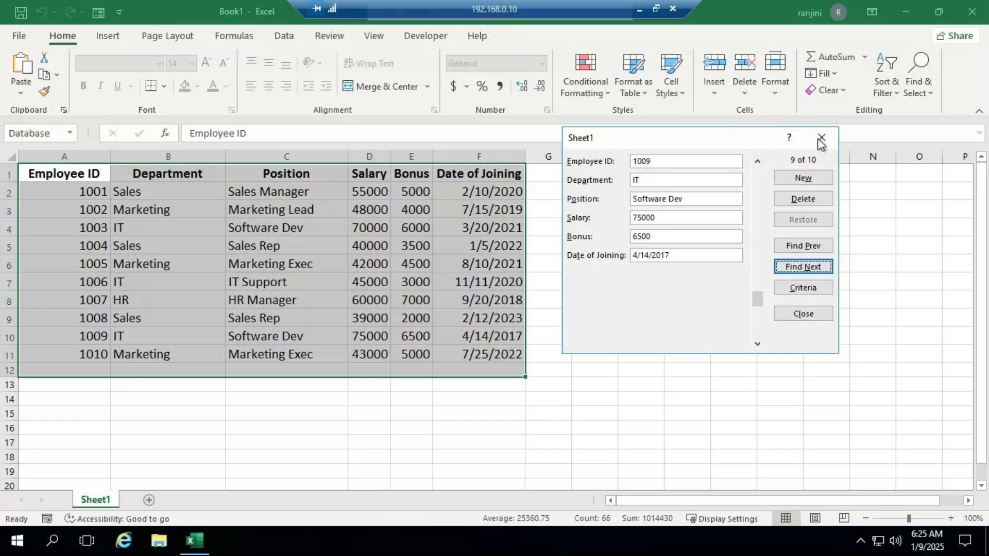
Step: Close the data form and remove the Form command from the Quick Access Toolbar
{"action": "left_click", "coordinate": [820, 137]}
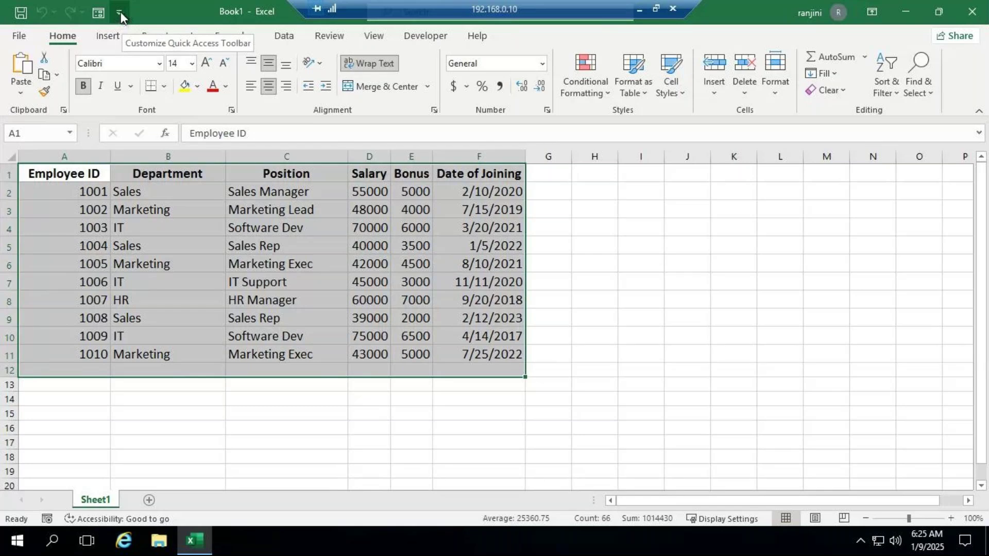
{"action": "left_click", "coordinate": [120, 11]}
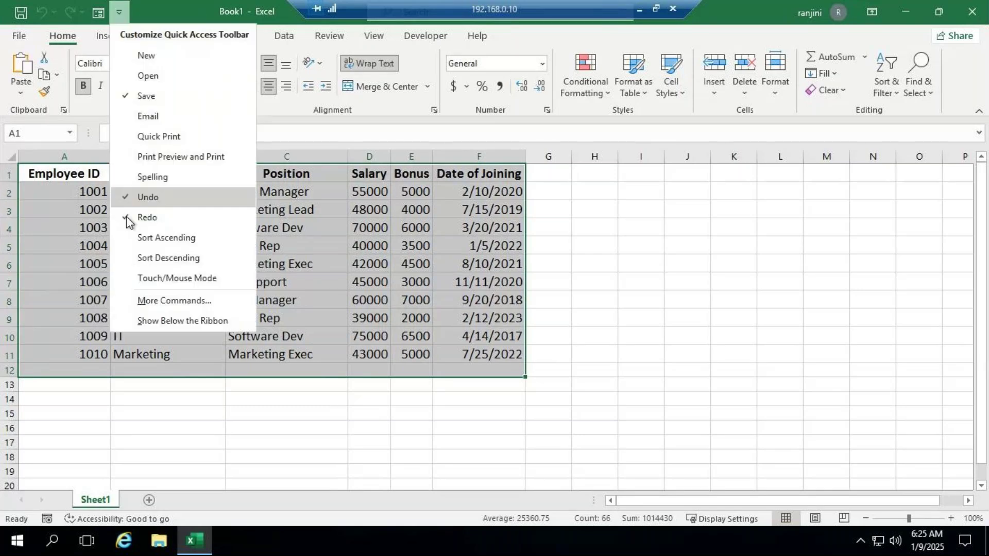
{"action": "left_click", "coordinate": [203, 301]}
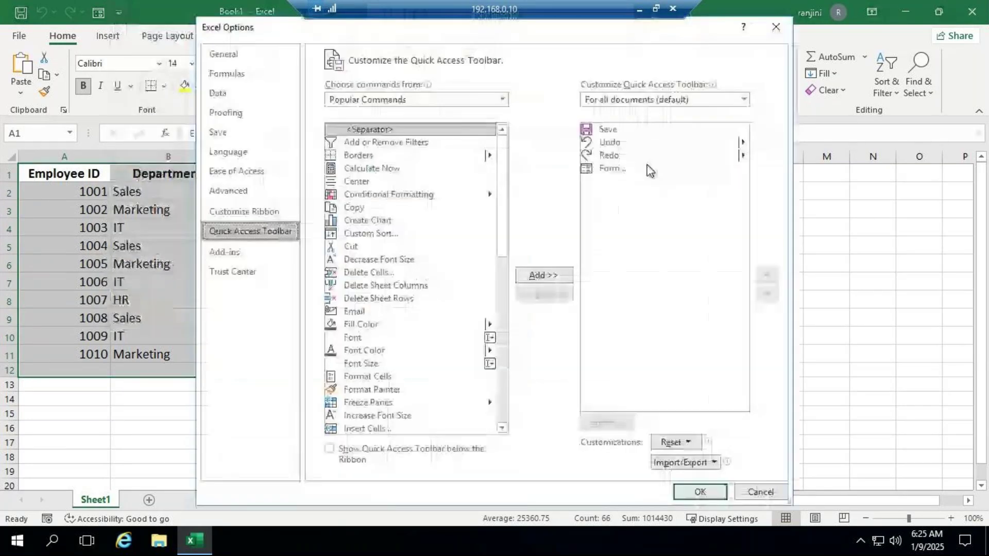
{"action": "left_click", "coordinate": [604, 172]}
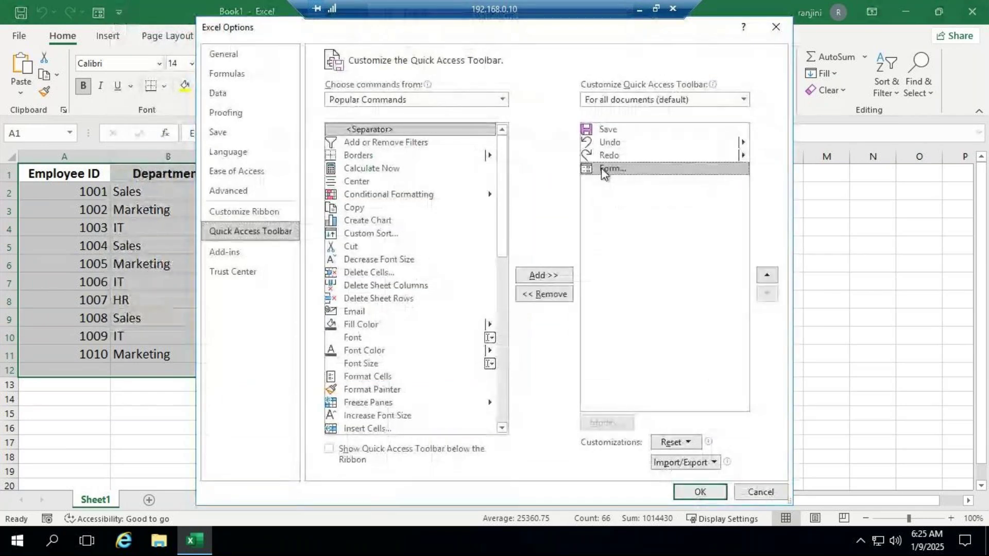
{"action": "left_click", "coordinate": [537, 293]}
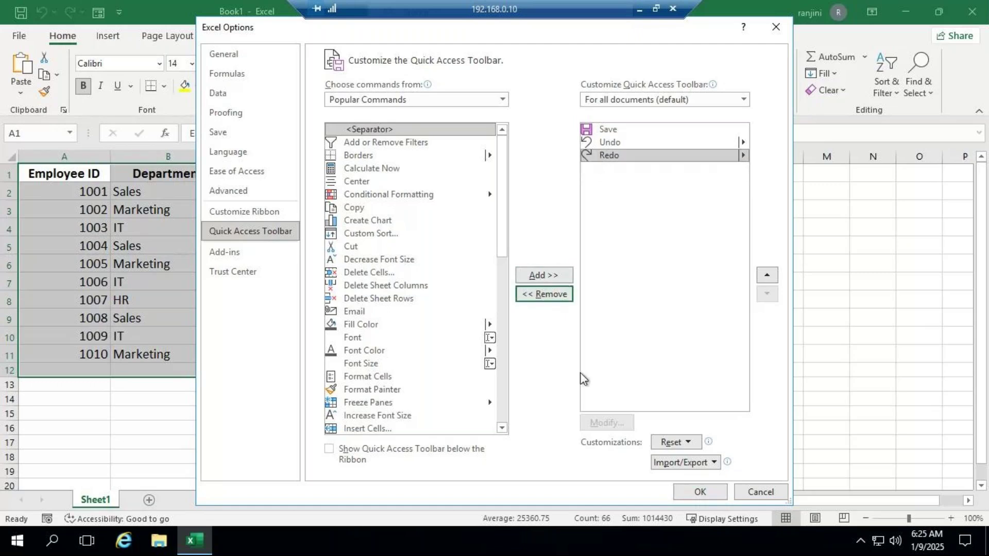
{"action": "left_click", "coordinate": [700, 492]}
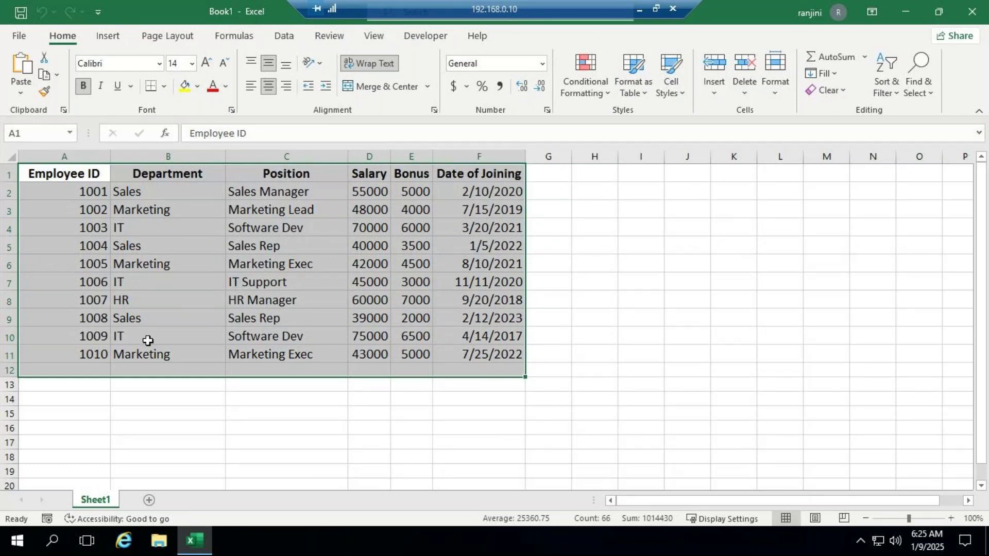
Step: Deselect the employee table by selecting cell C15 and display the Developer commands
{"action": "mouse_move", "coordinate": [200, 545]}
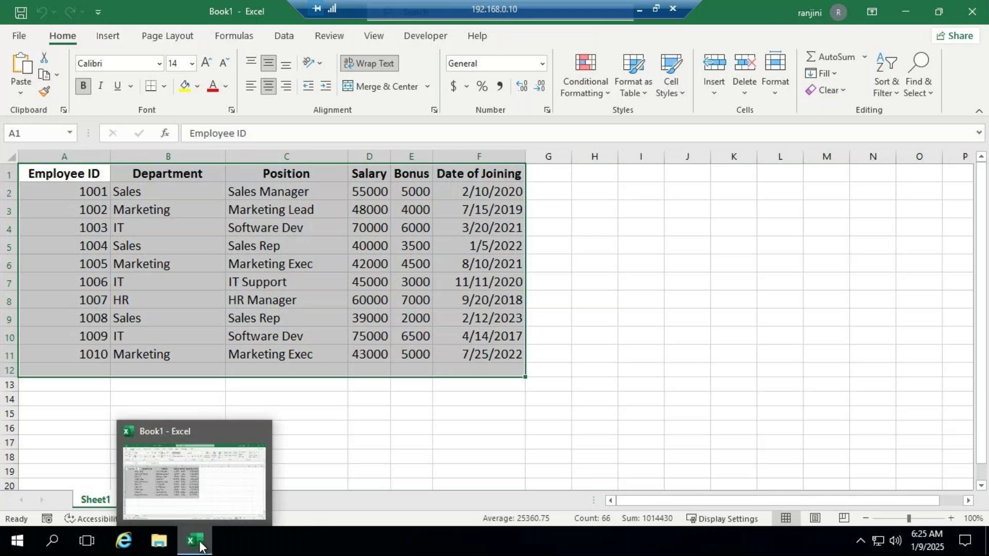
{"action": "left_click", "coordinate": [305, 419]}
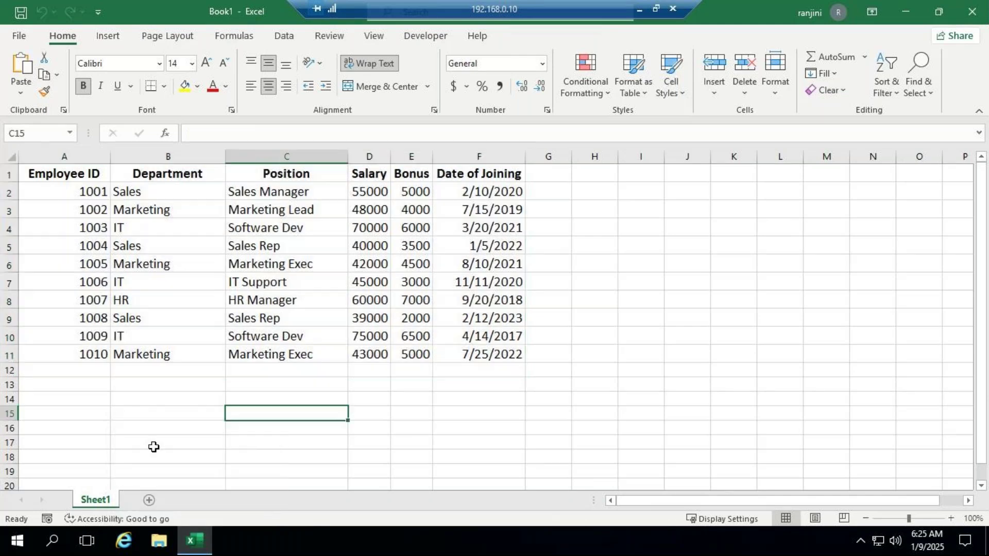
{"action": "left_click", "coordinate": [54, 541]}
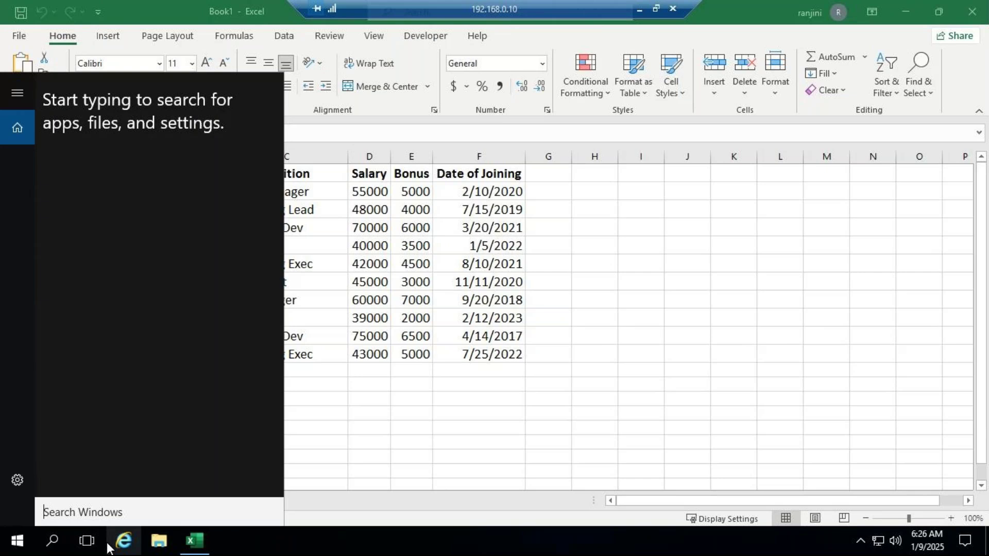
{"action": "left_click", "coordinate": [302, 408]}
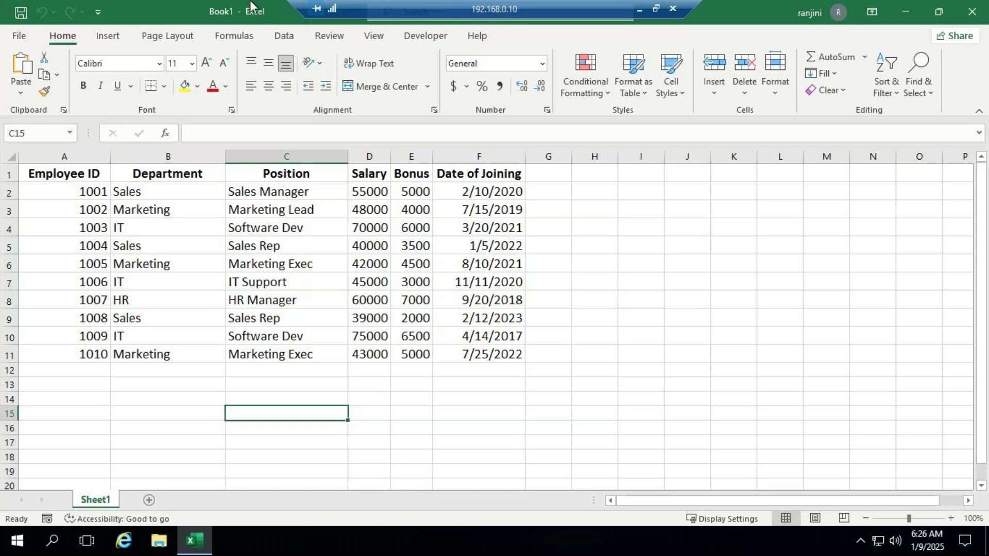
{"action": "left_click", "coordinate": [433, 39]}
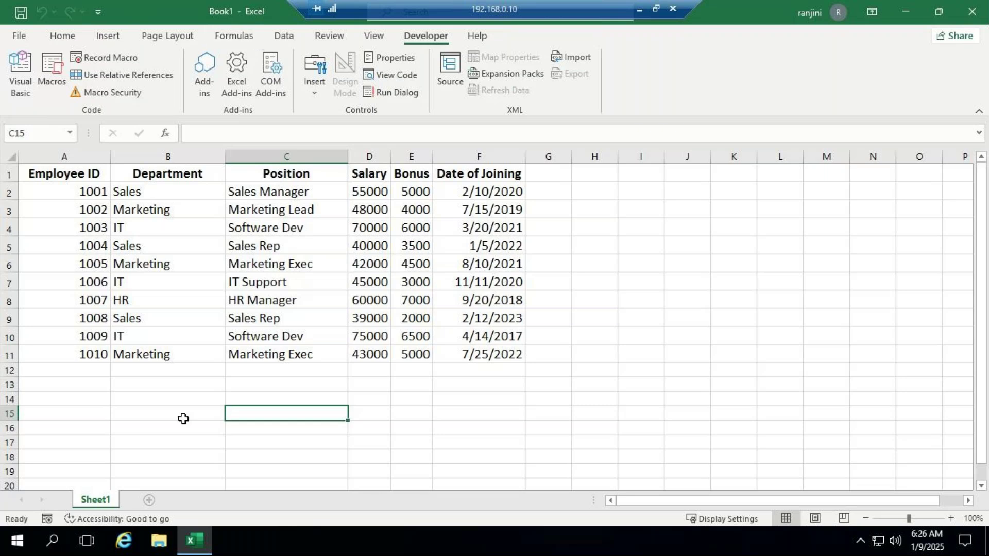
Step: Minimize Excel and the remote session, read the GoTo Meeting chat messages and return to the remote desktop
{"action": "left_click", "coordinate": [194, 541]}
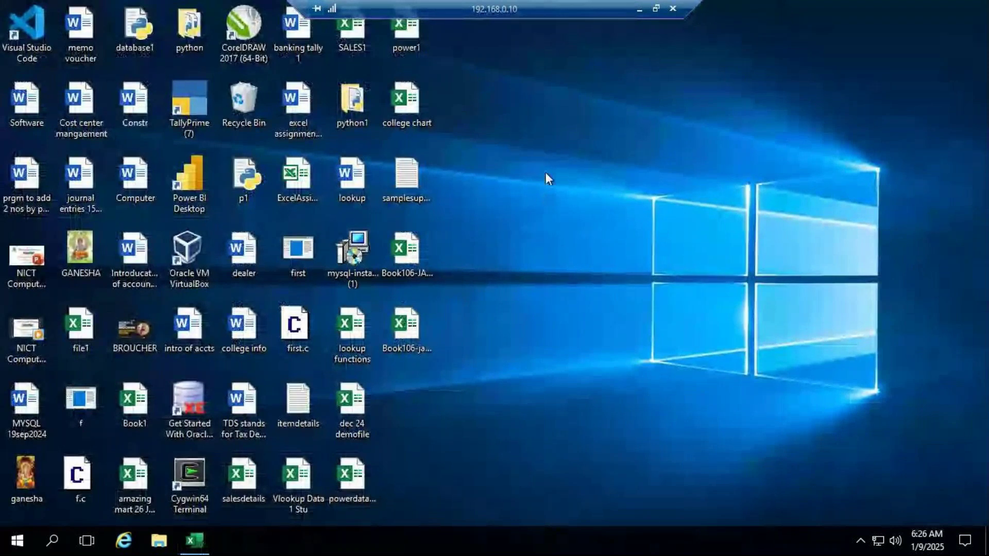
{"action": "left_click", "coordinate": [639, 9]}
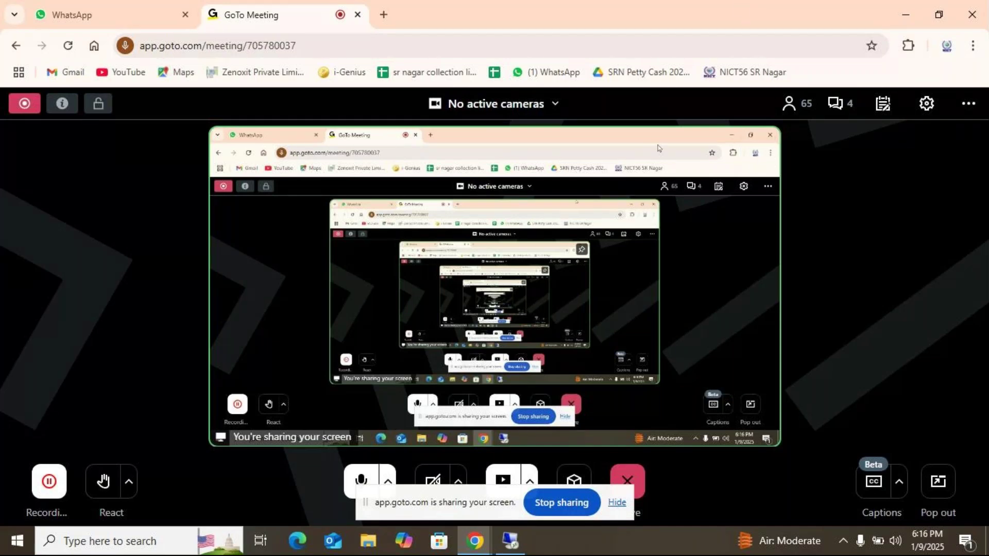
{"action": "left_click", "coordinate": [845, 106]}
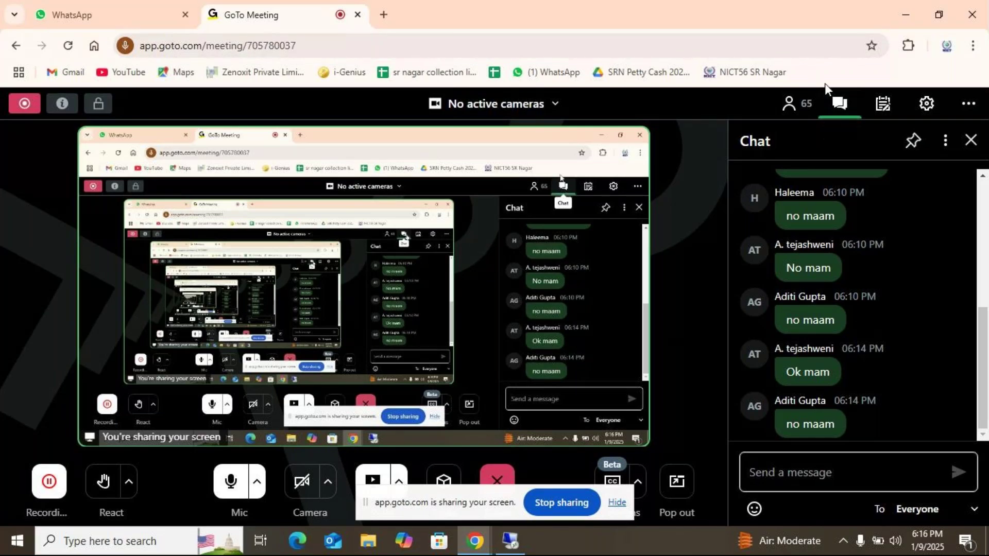
{"action": "left_click", "coordinate": [511, 541]}
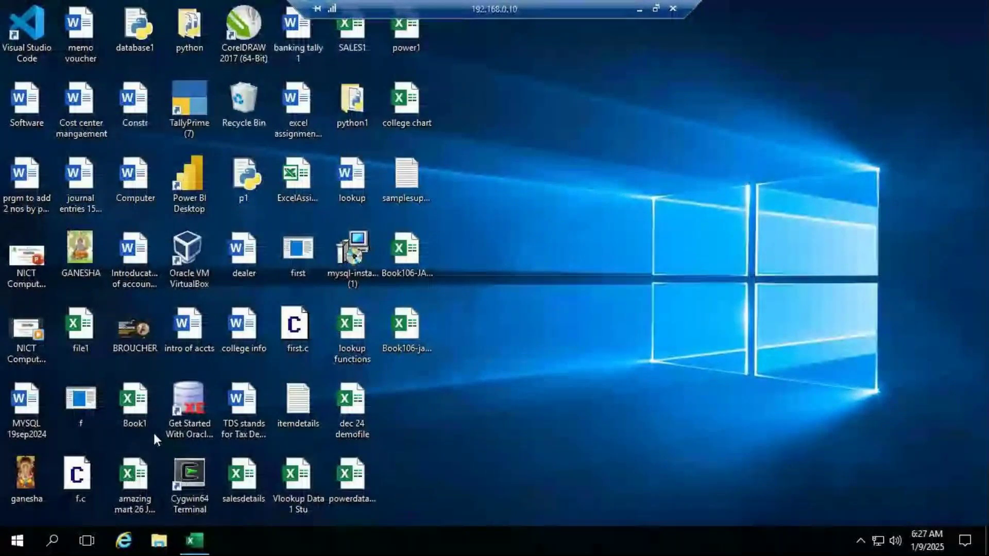
Step: Restore the Book1 workbook, add a new blank worksheet and zoom it in to 196%
{"action": "left_click", "coordinate": [194, 541]}
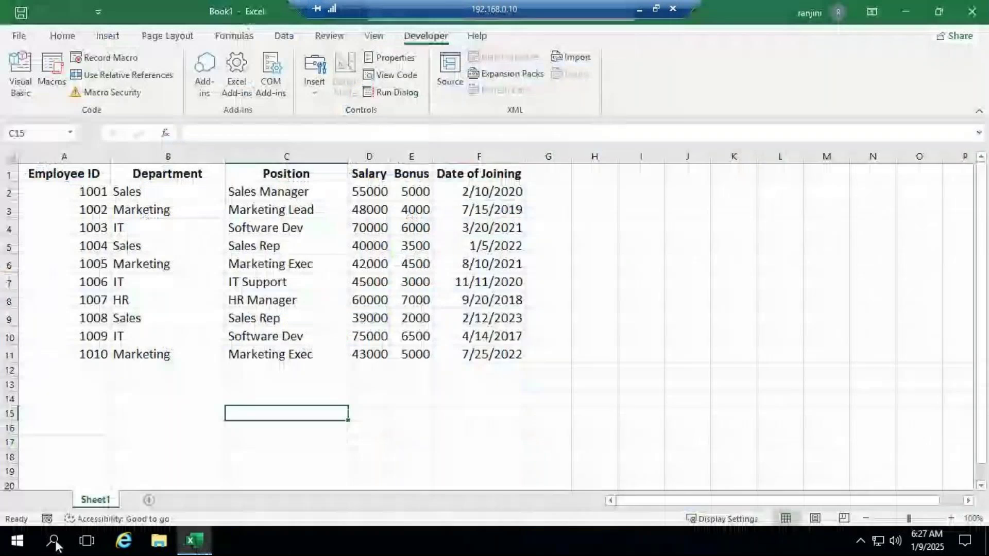
{"action": "left_click", "coordinate": [147, 500]}
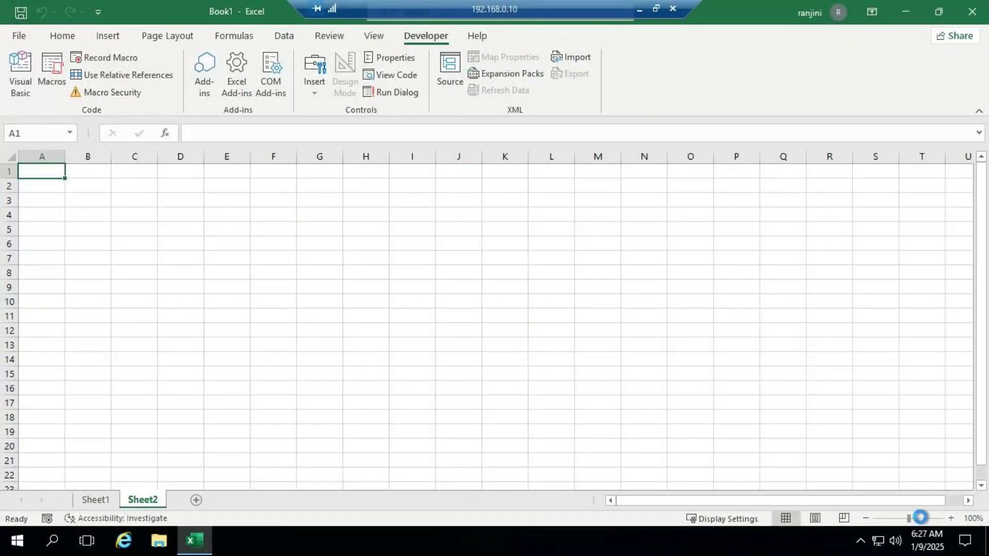
{"action": "left_click_drag", "start_coordinate": [910, 518], "coordinate": [920, 518]}
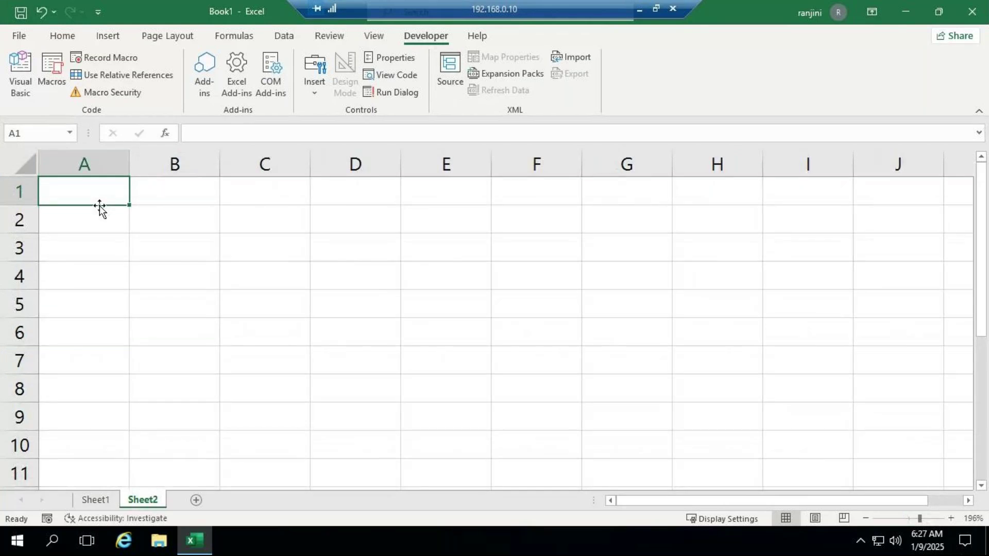
Step: Enter the headers Monthly Salary in cell A1 and Daily Salary in cell B1
{"action": "type", "text": "M"}
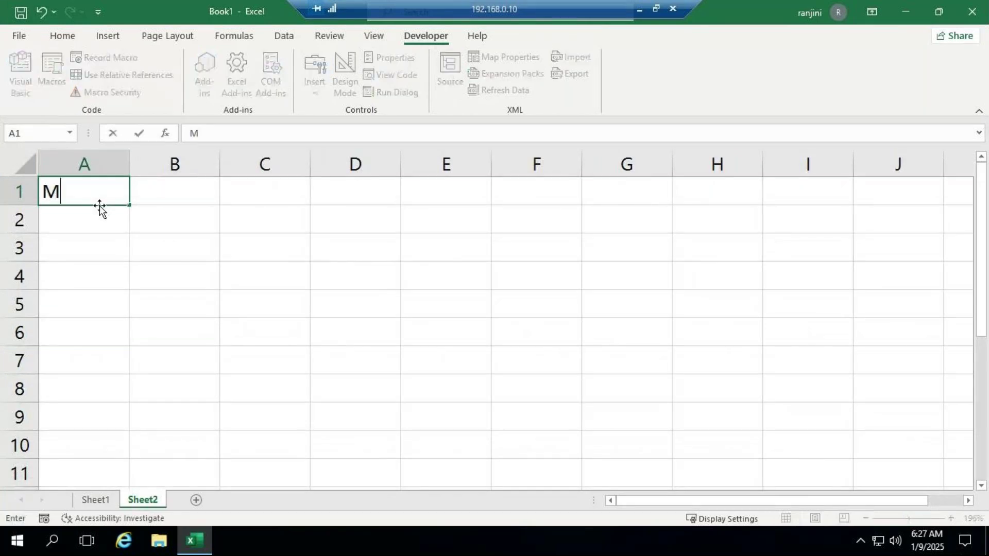
{"action": "type", "text": "onthl"}
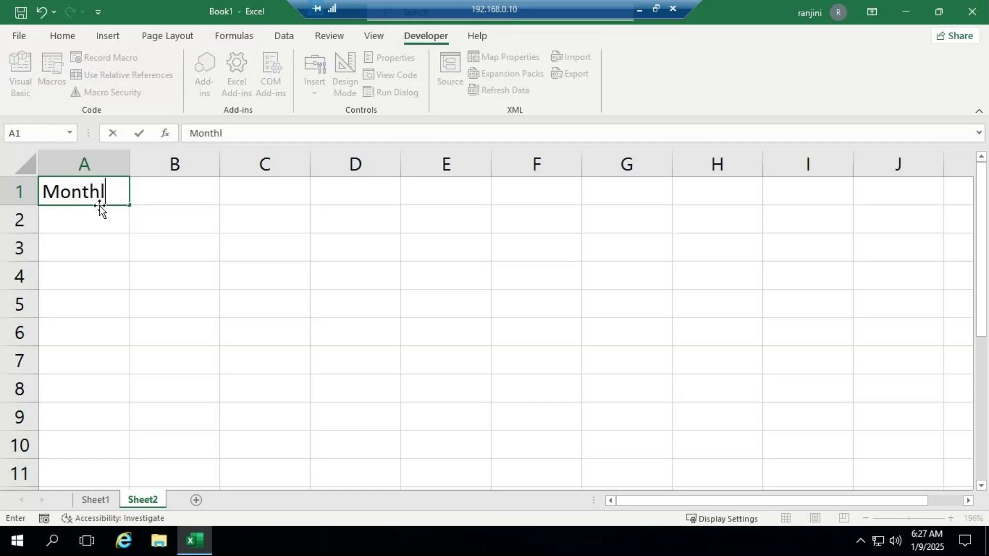
{"action": "type", "text": "y Salary"}
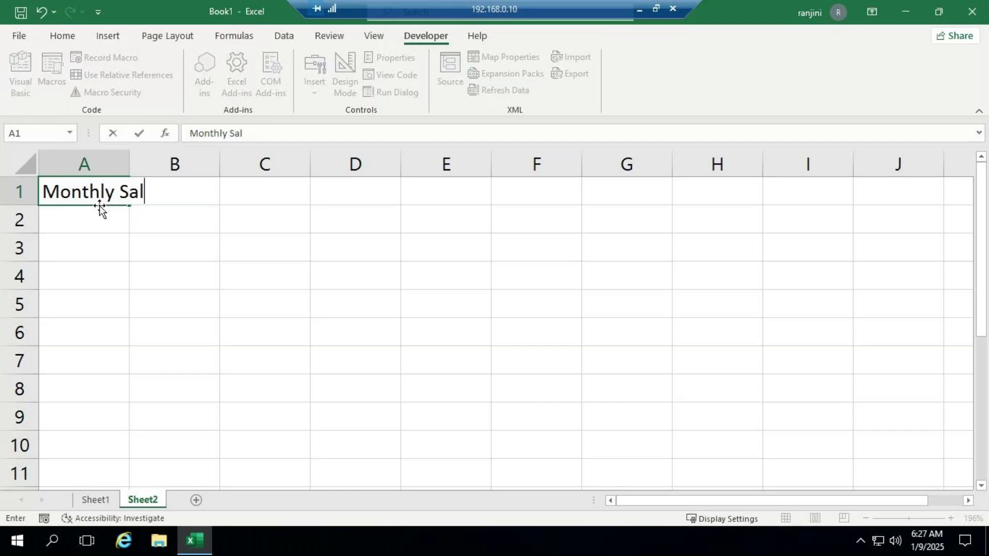
{"action": "key", "text": "ctrl+Return"}
{"action": "key", "text": "Return"}
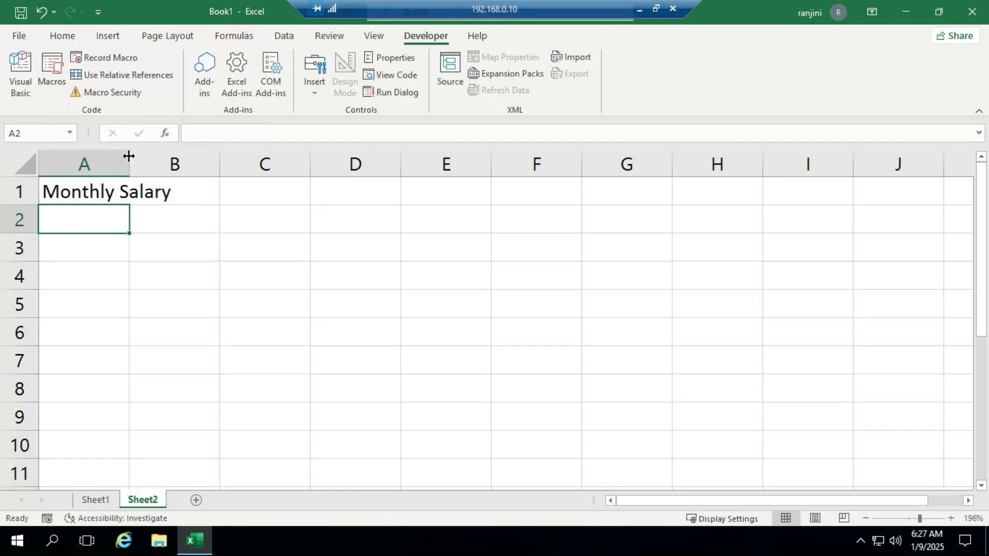
{"action": "left_click", "coordinate": [182, 181]}
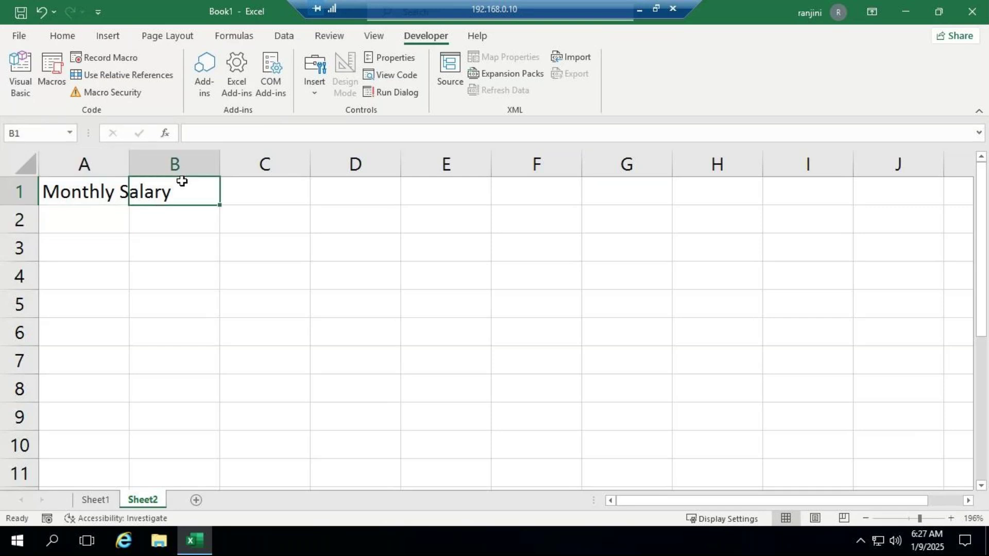
{"action": "type", "text": "Dai"}
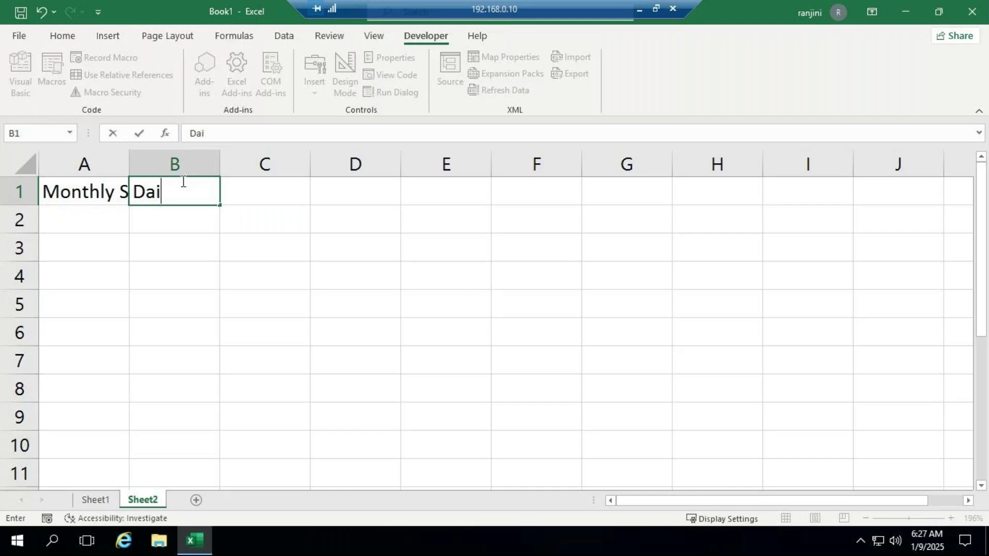
{"action": "type", "text": "ly Salary"}
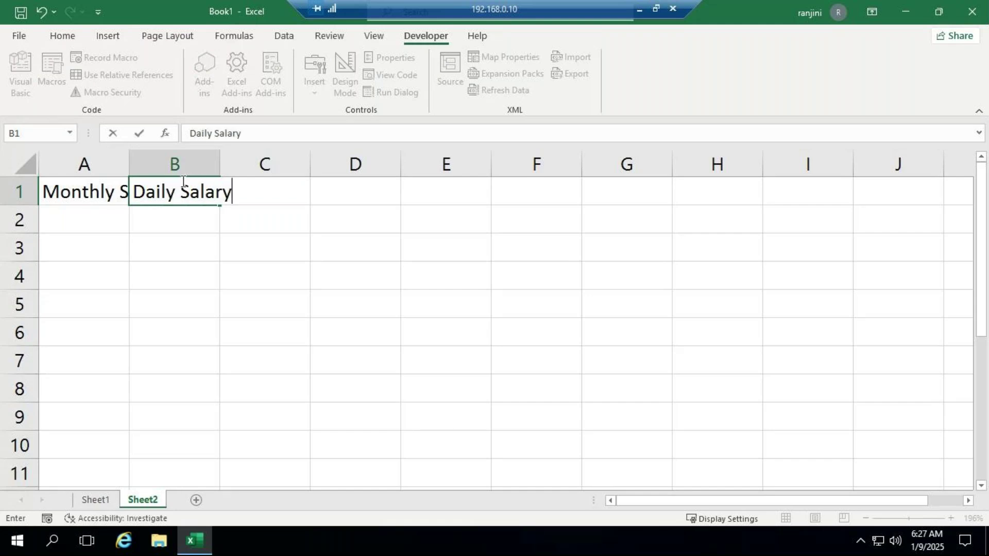
{"action": "key", "text": "Return"}
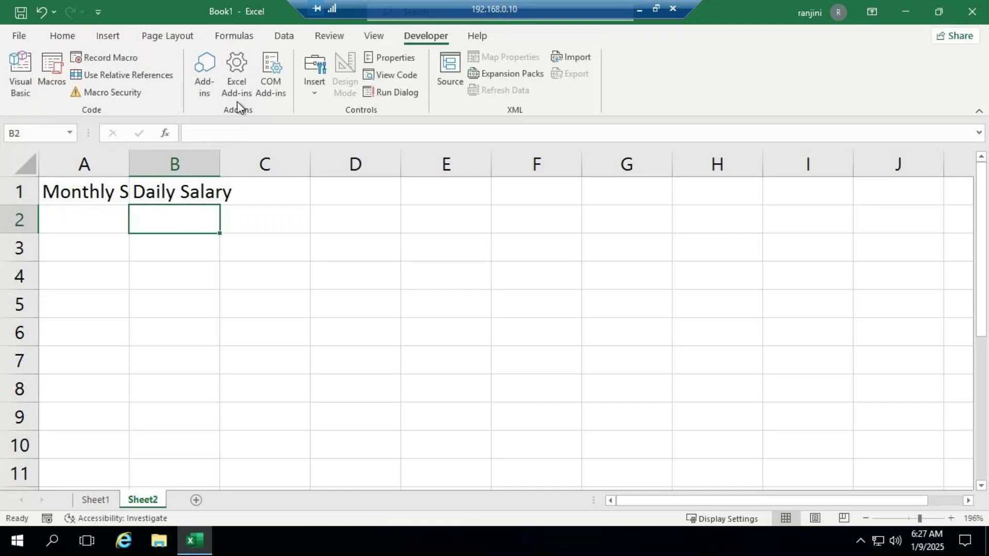
Step: Enter the headers Hourly Salary in cell C1 and Annual Salary in cell D1
{"action": "left_click", "coordinate": [266, 191]}
{"action": "type", "text": "Hourly"}
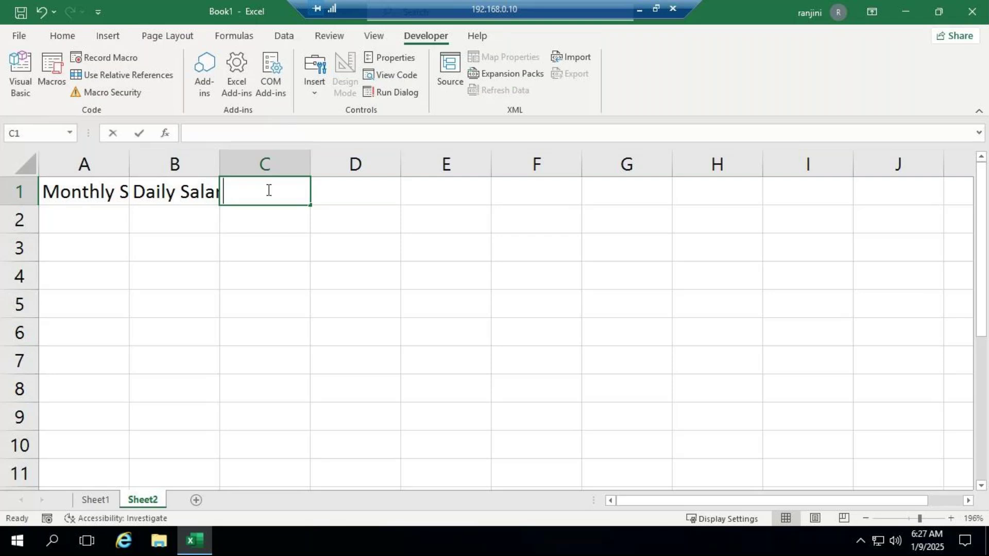
{"action": "type", "text": " Salary"}
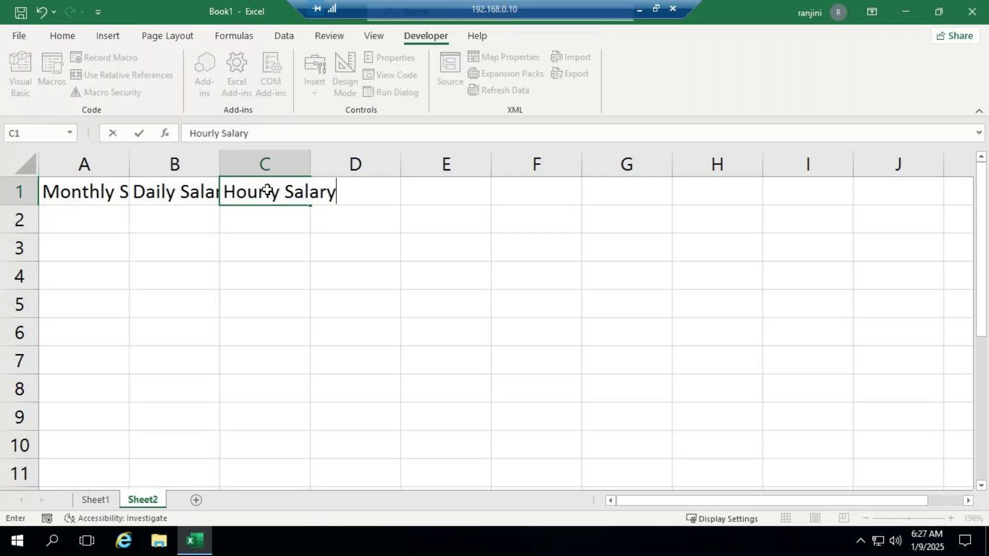
{"action": "key", "text": "Return"}
{"action": "double_click", "coordinate": [354, 188]}
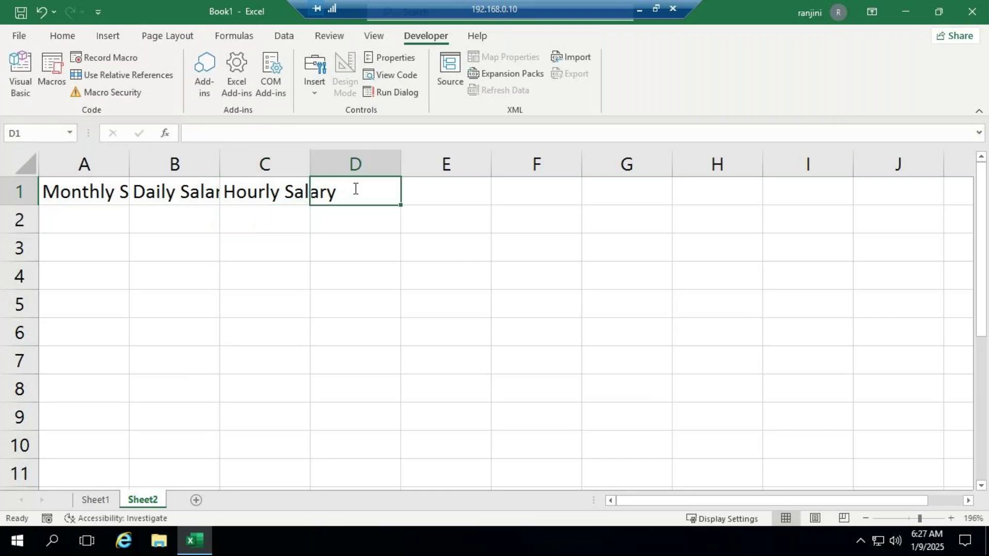
{"action": "type", "text": "Annual Salary"}
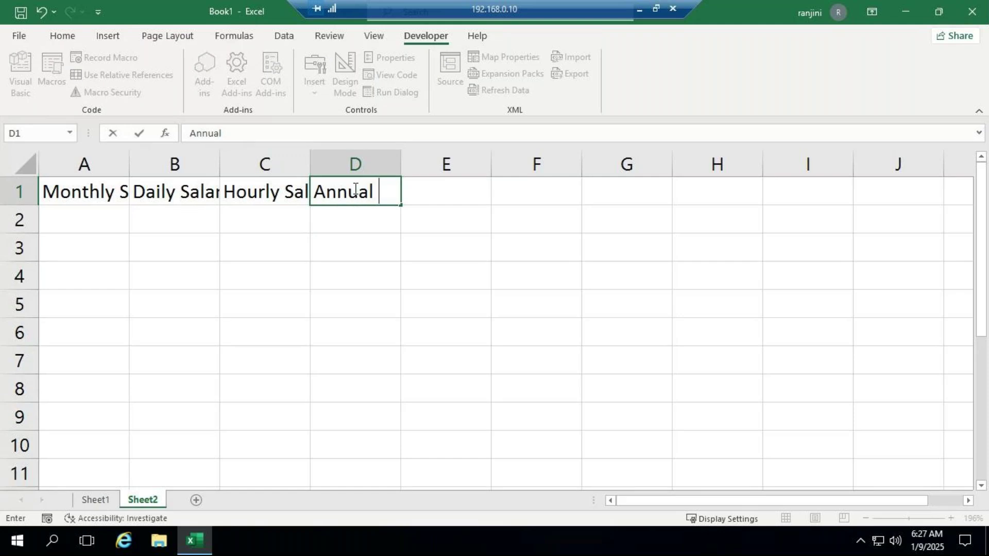
{"action": "key", "text": "ctrl+Return"}
{"action": "key", "text": "Return"}
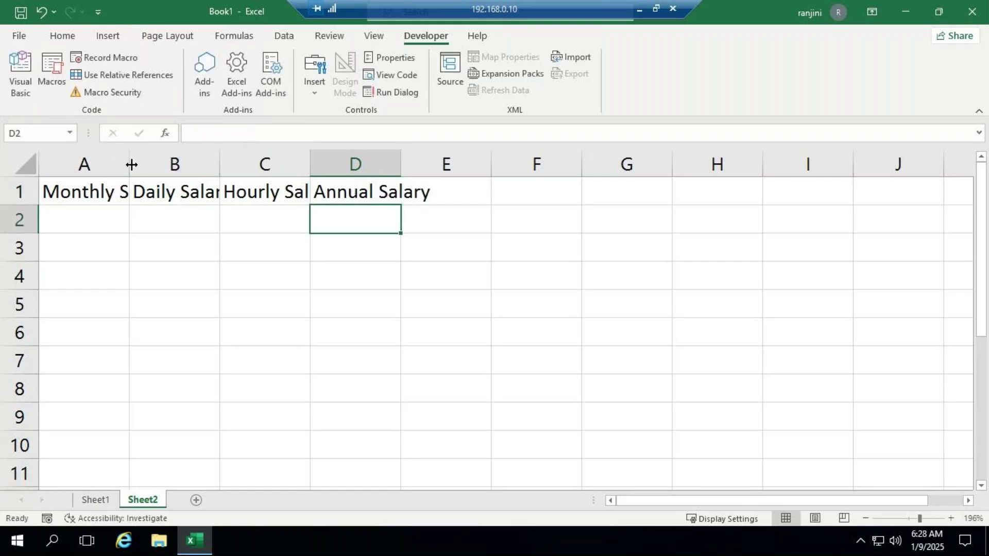
Step: Select the Monthly Salary header in cell A1 and display the Home formatting commands
{"action": "left_click", "coordinate": [101, 191]}
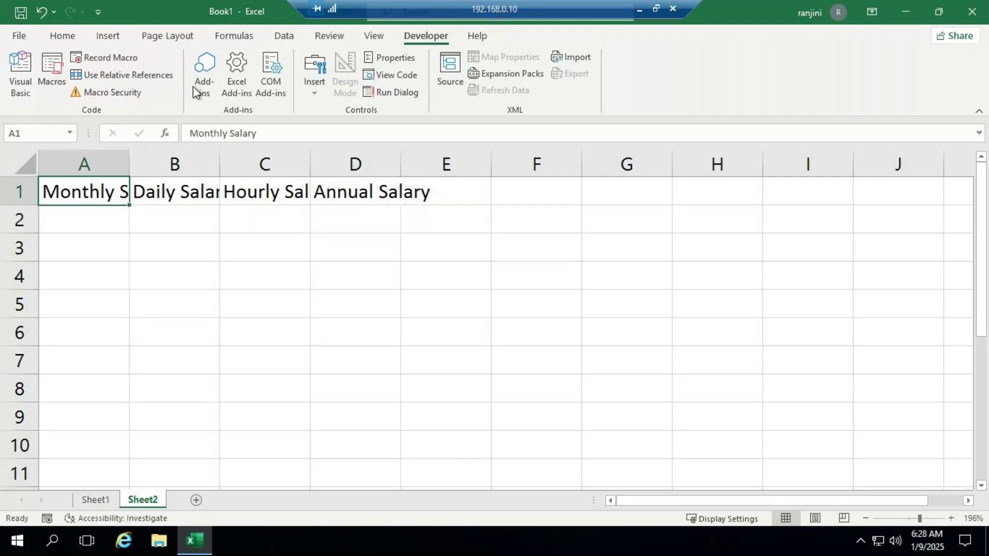
{"action": "left_click", "coordinate": [62, 36]}
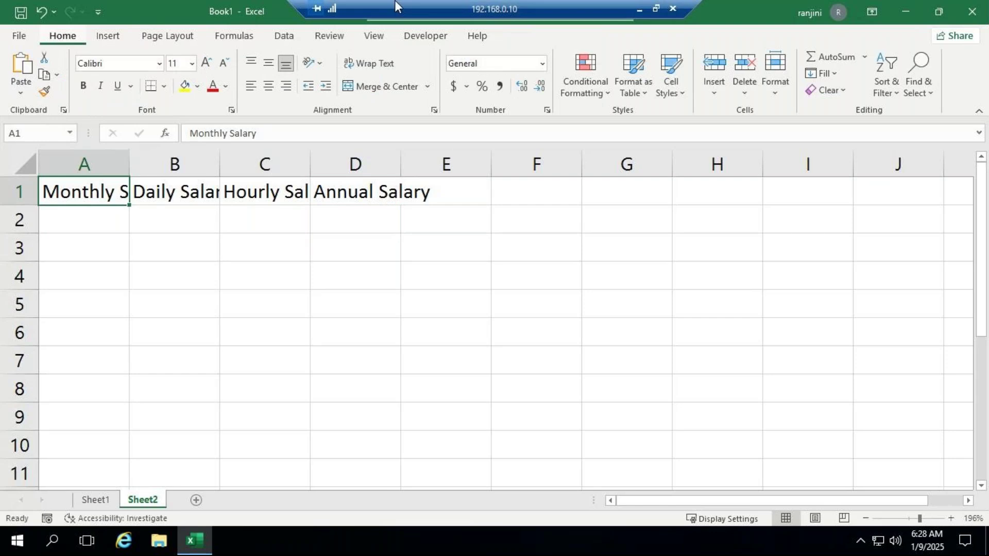
Step: Minimize the remote session to check the GoTo Meeting chat for replies, returning to the workbook after each check
{"action": "left_click", "coordinate": [637, 11]}
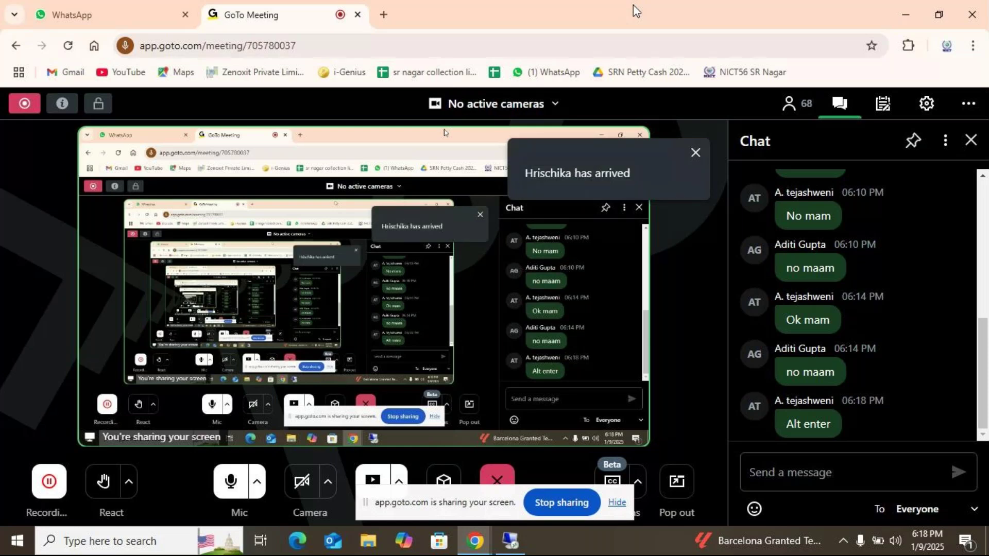
{"action": "left_click", "coordinate": [511, 541]}
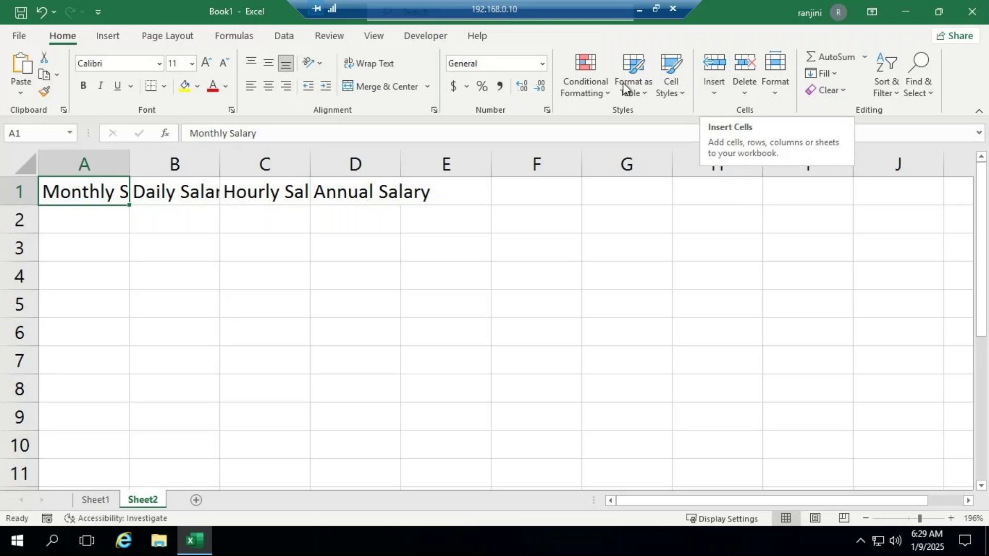
{"action": "left_click", "coordinate": [641, 9]}
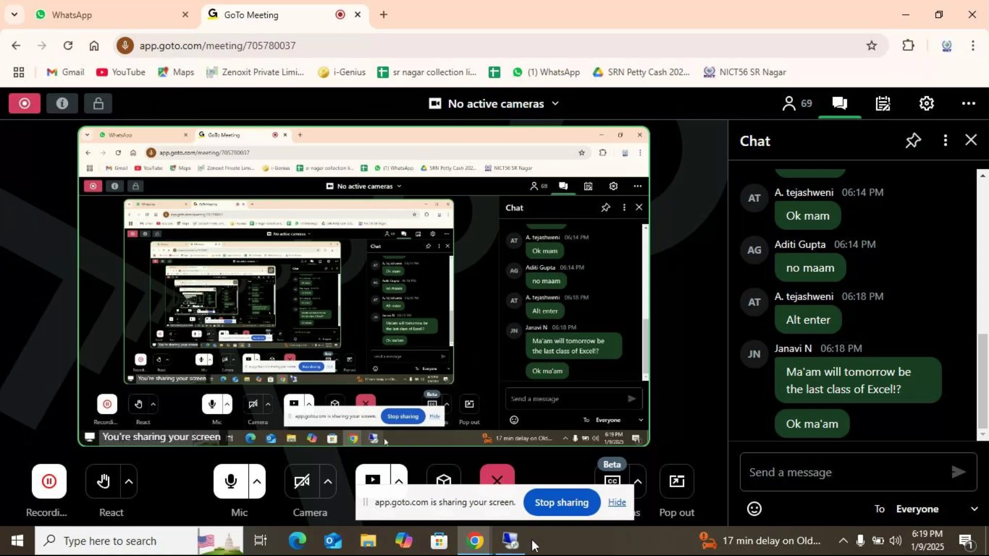
{"action": "left_click", "coordinate": [513, 541]}
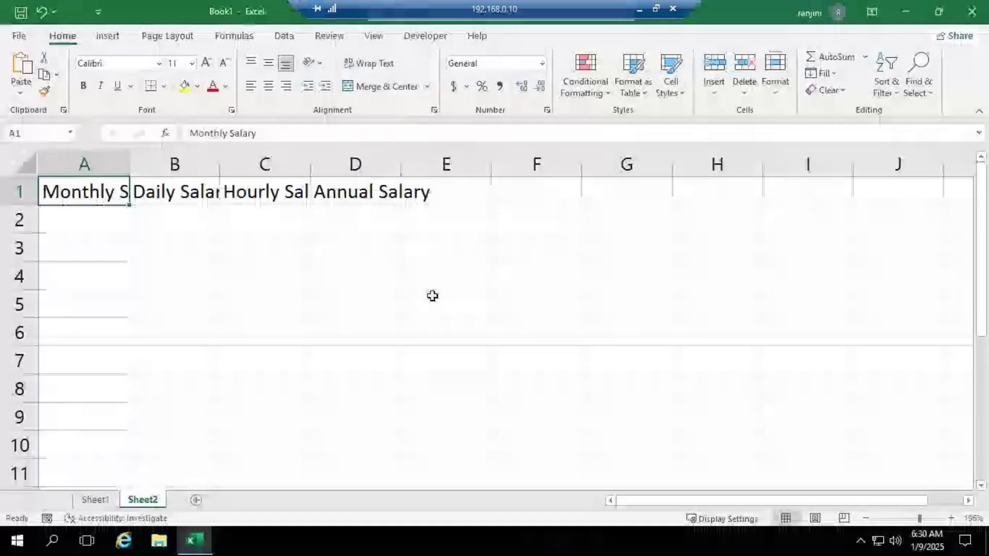
Step: Wrap the text of the four salary headers in cells A1 to D1
{"action": "left_click", "coordinate": [387, 69]}
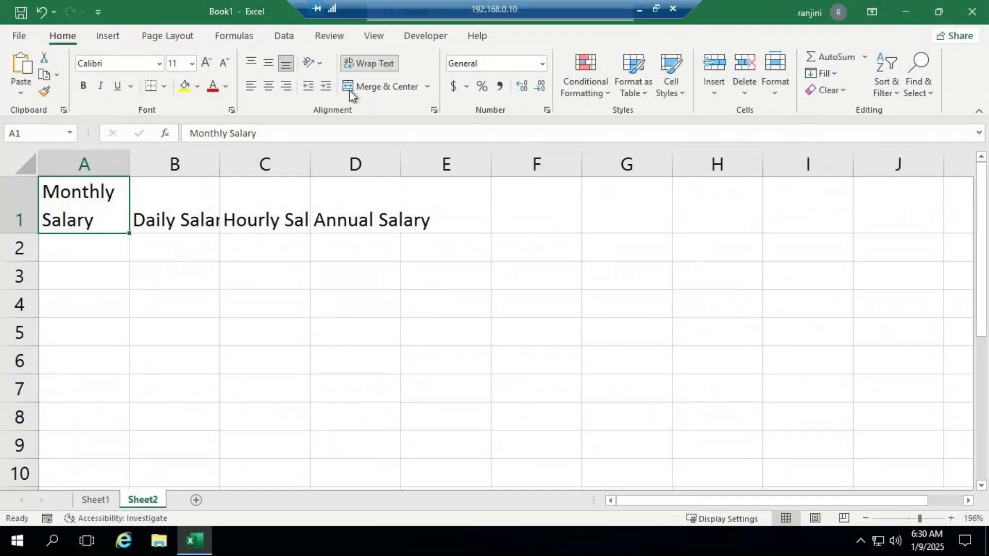
{"action": "left_click", "coordinate": [198, 205]}
{"action": "left_click_drag", "start_coordinate": [198, 205], "coordinate": [379, 206]}
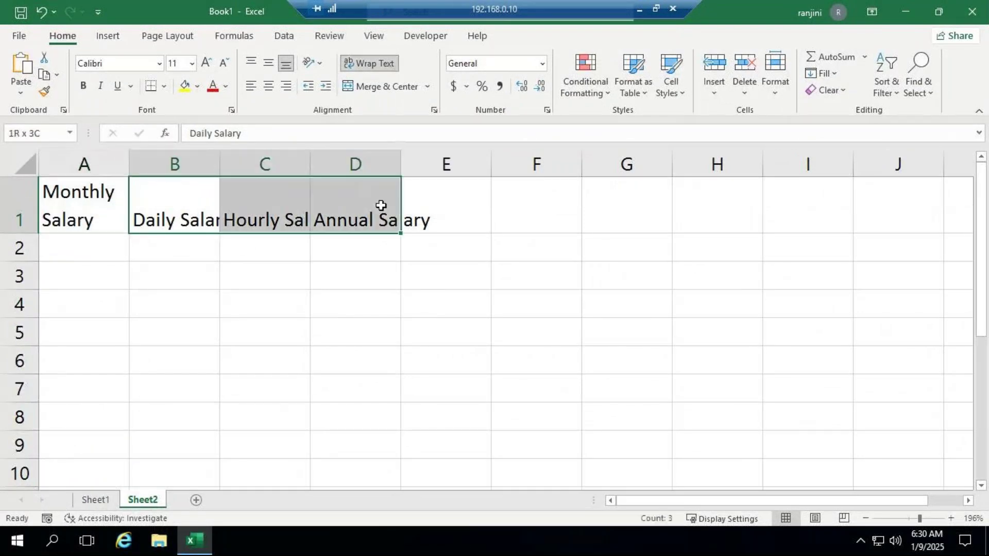
{"action": "left_click", "coordinate": [377, 65]}
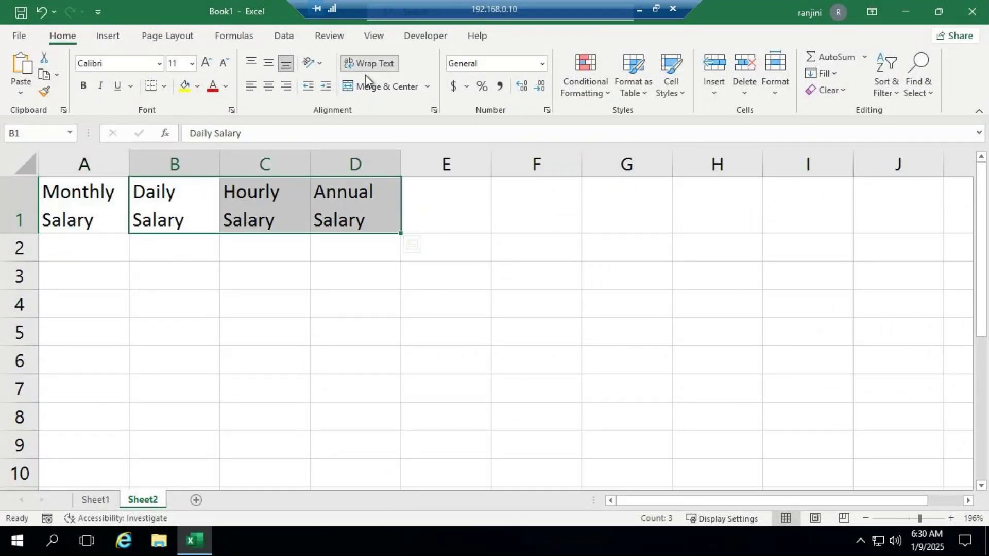
Step: Enter the monthly salaries 50000, 70000 and 45000 in cells A2 to A4
{"action": "left_click", "coordinate": [97, 259]}
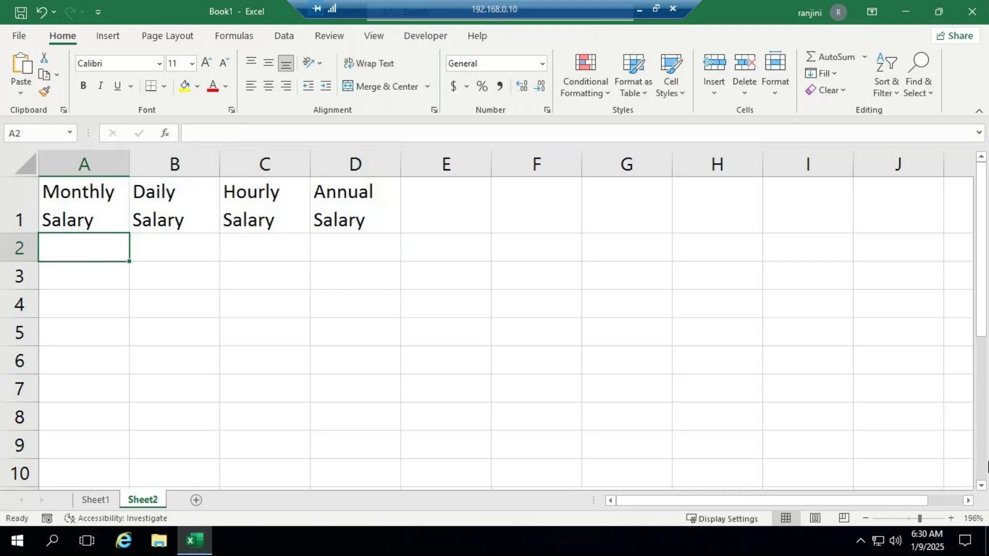
{"action": "type", "text": "5000"}
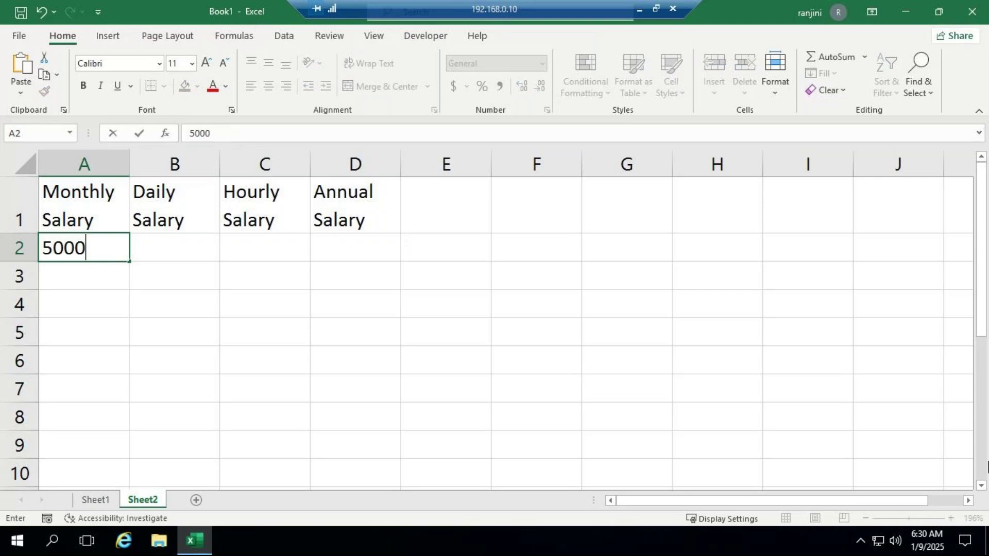
{"action": "type", "text": "0"}
{"action": "key", "text": "Return"}
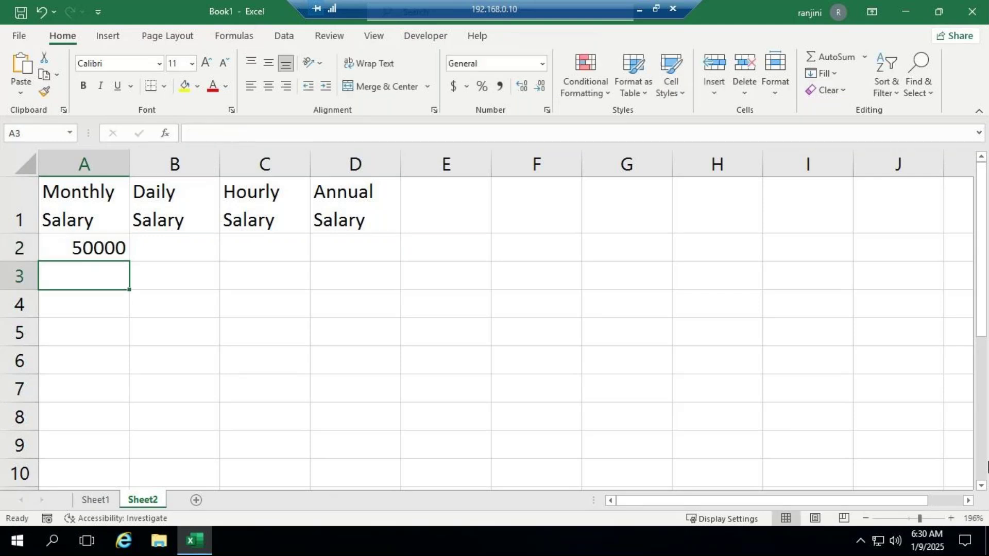
{"action": "type", "text": "70"}
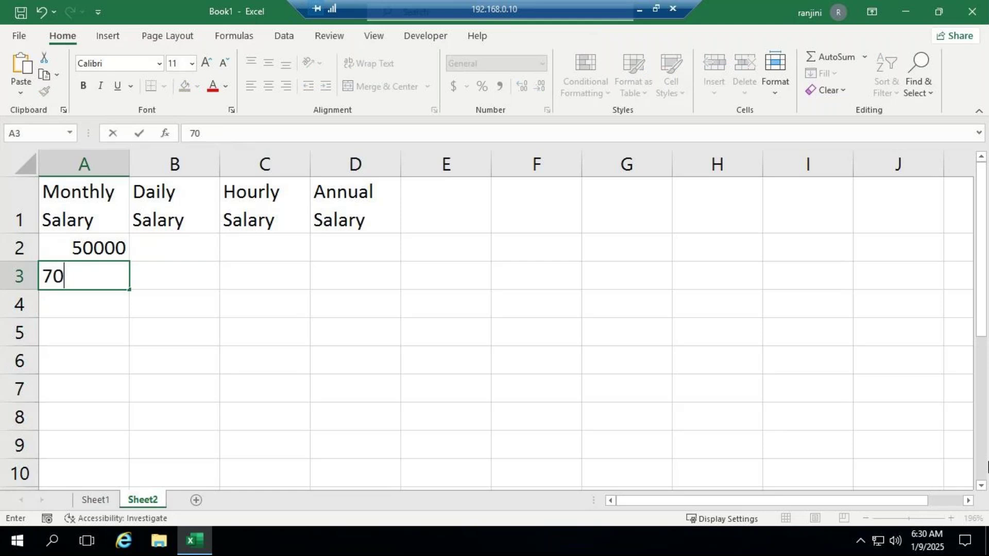
{"action": "type", "text": "0000"}
{"action": "key", "text": "ctrl+Return"}
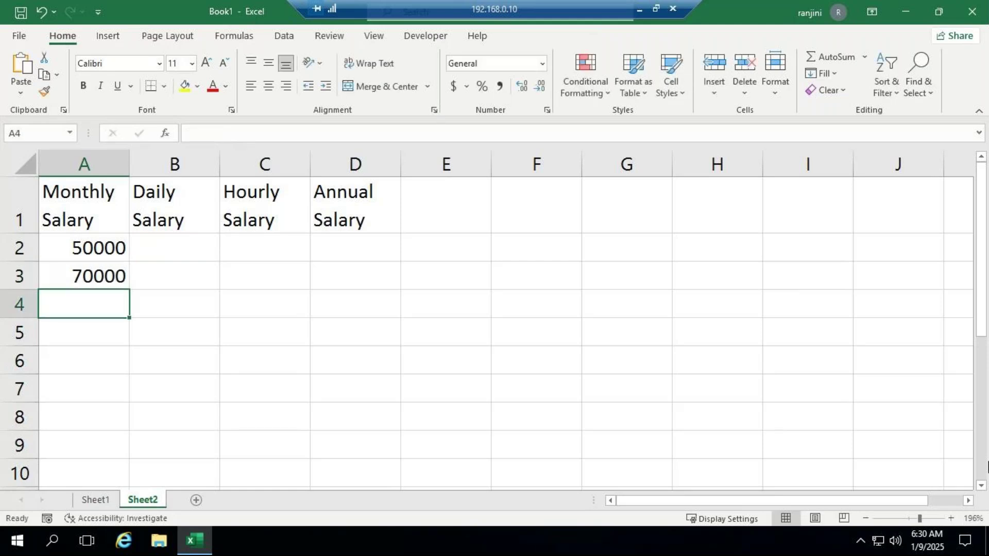
{"action": "type", "text": "76"}
{"action": "key", "text": "BackSpace"}
{"action": "key", "text": "BackSpace"}
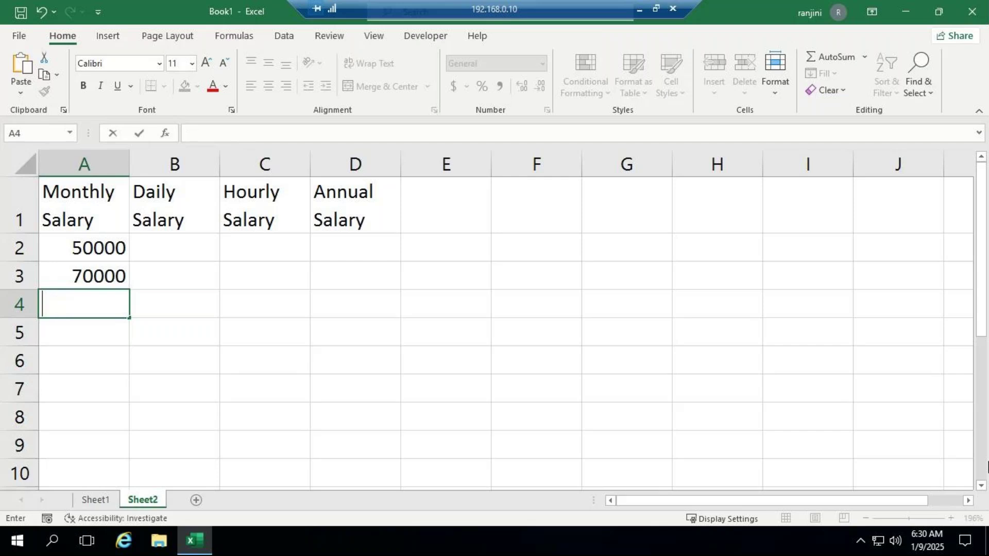
{"action": "type", "text": "45000"}
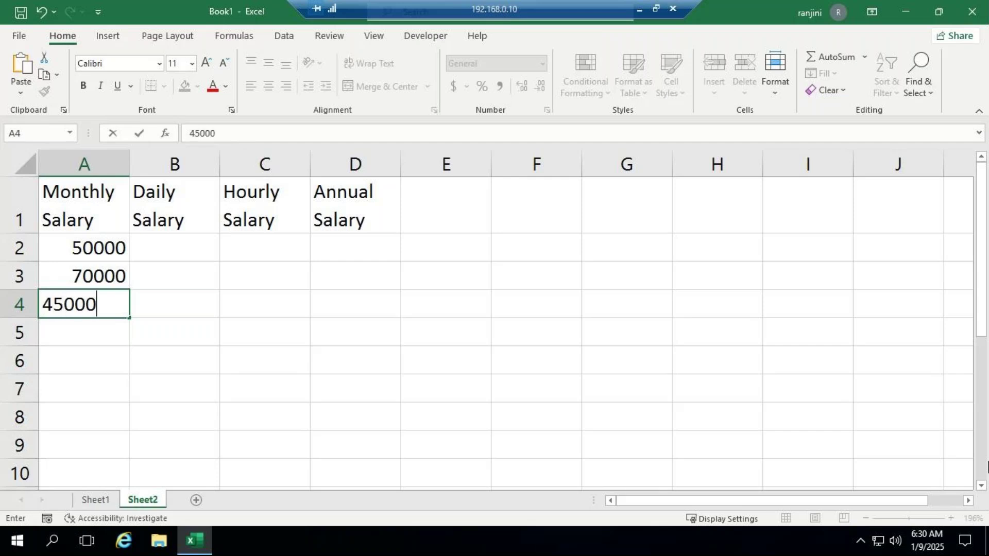
{"action": "key", "text": "ctrl+Return"}
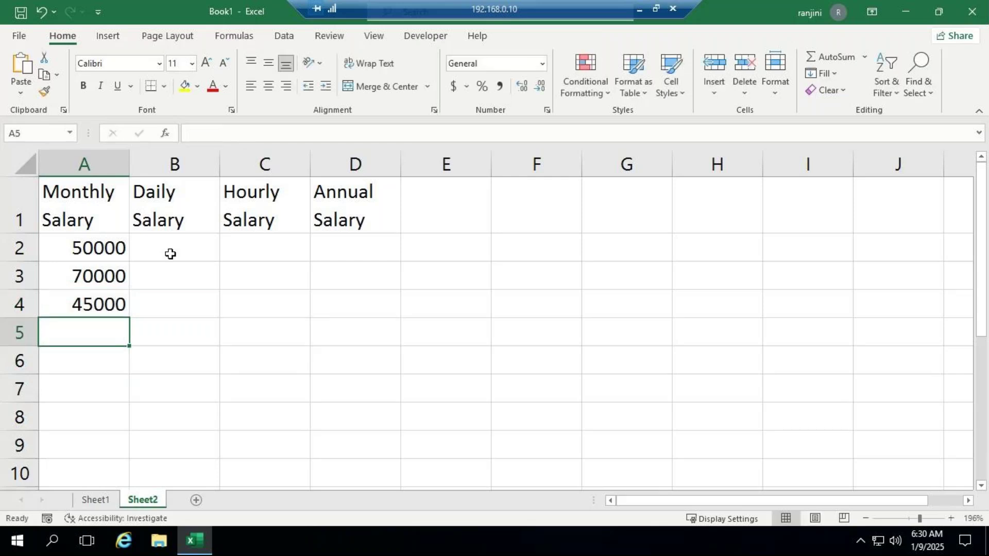
Step: Calculate the daily salary in B2 with the formula =A2/30 and fill it down to B4
{"action": "left_click", "coordinate": [186, 246]}
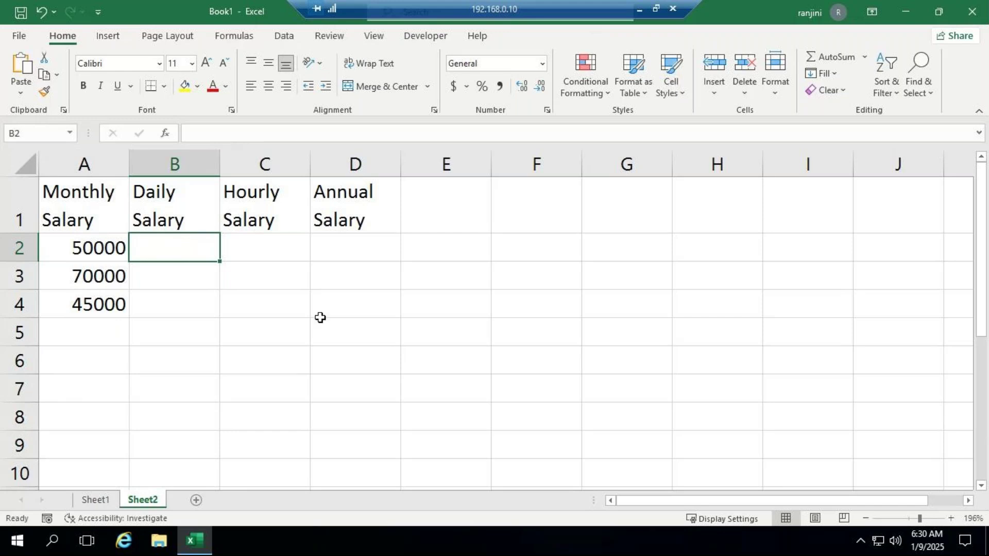
{"action": "type", "text": "="}
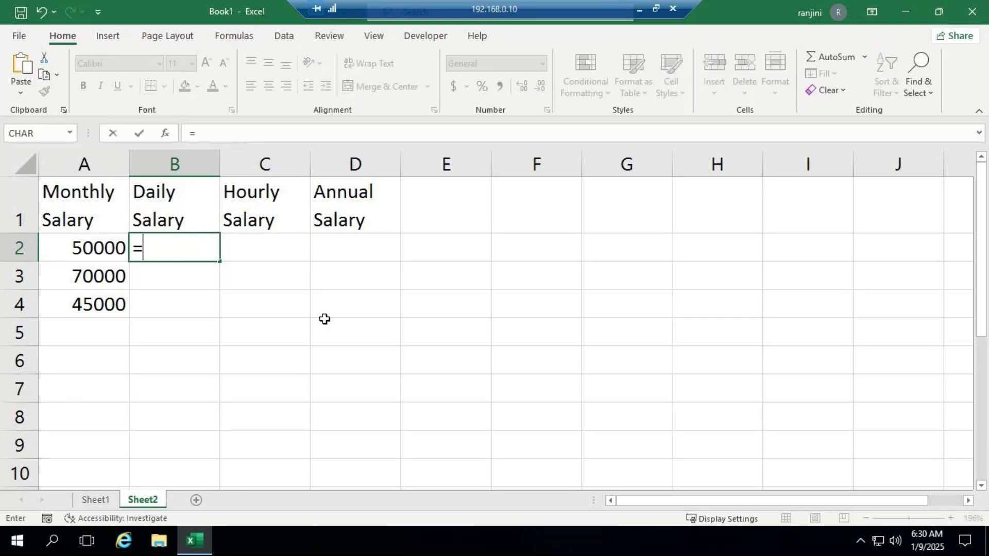
{"action": "key", "text": "Left"}
{"action": "type", "text": "/"}
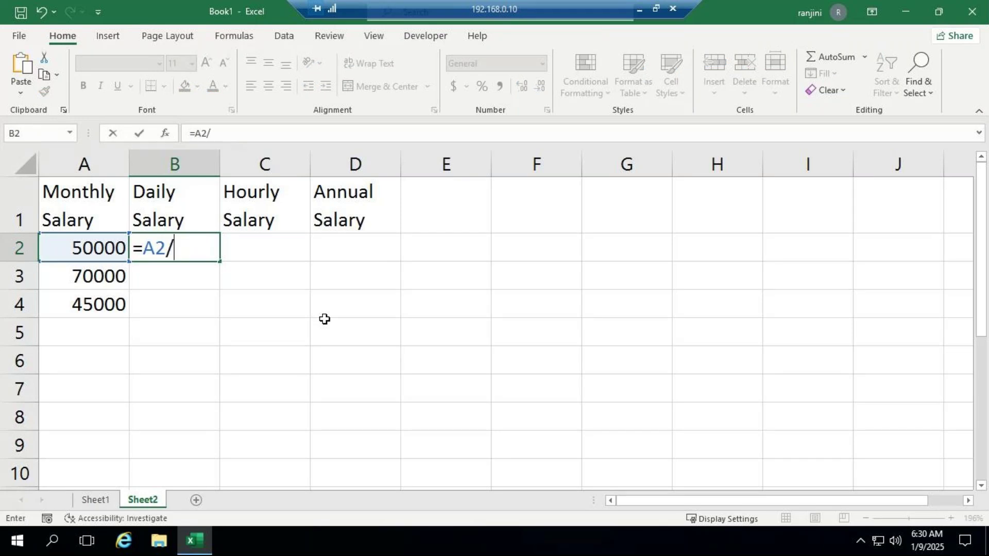
{"action": "type", "text": "25"}
{"action": "key", "text": "BackSpace"}
{"action": "key", "text": "BackSpace"}
{"action": "key", "text": "BackSpace"}
{"action": "type", "text": "/30"}
{"action": "key", "text": "Return"}
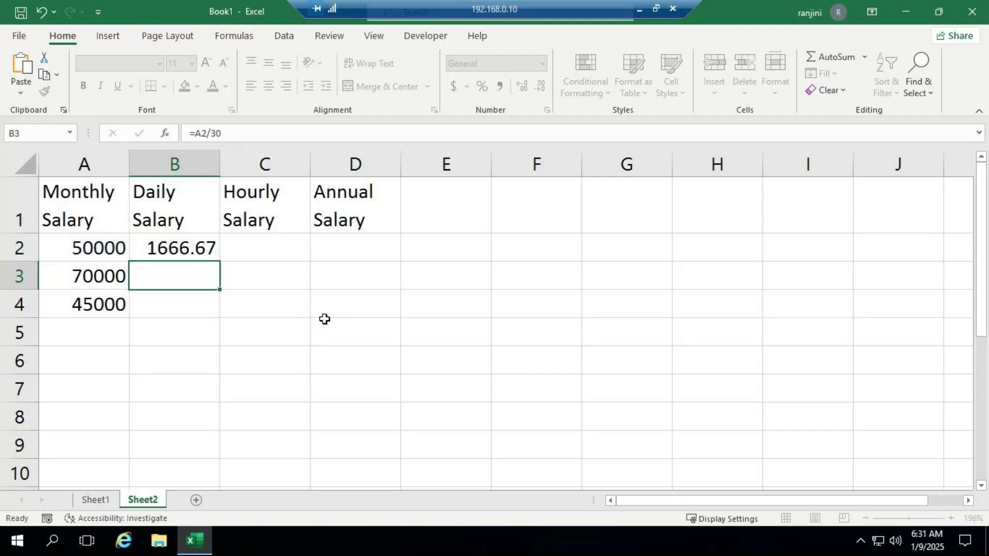
{"action": "left_click", "coordinate": [179, 248]}
{"action": "left_click_drag", "start_coordinate": [219, 261], "coordinate": [221, 311]}
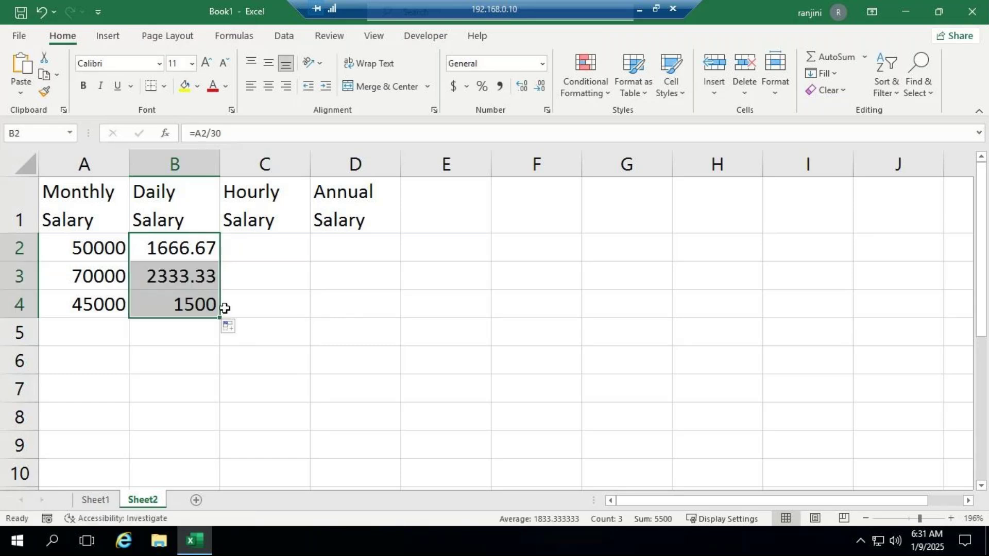
Step: Reduce the daily salaries in B2 to B4 to zero decimal places
{"action": "left_click", "coordinate": [542, 88]}
{"action": "left_click", "coordinate": [542, 89]}
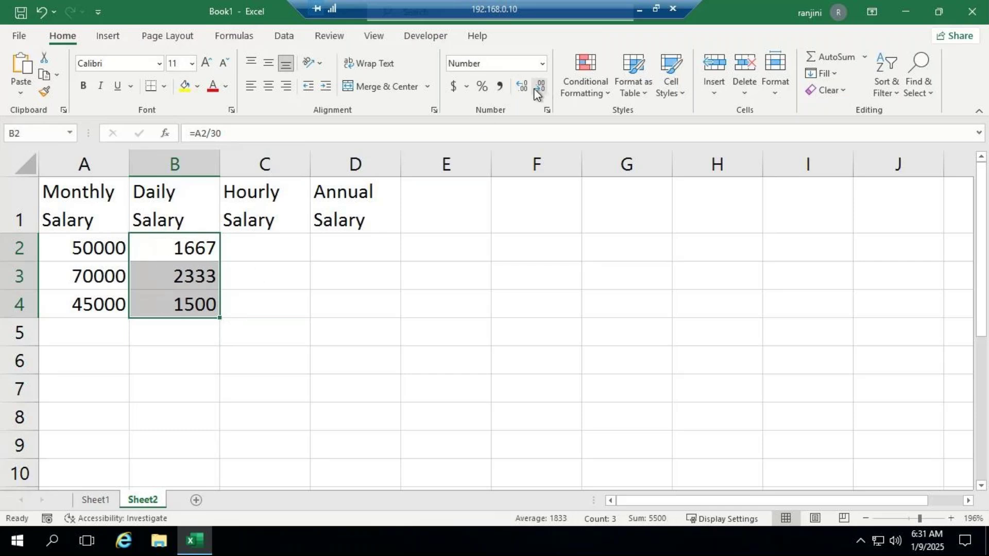
Step: Calculate the hourly salary in C2 with the formula =(A2/30)/8
{"action": "left_click", "coordinate": [269, 246]}
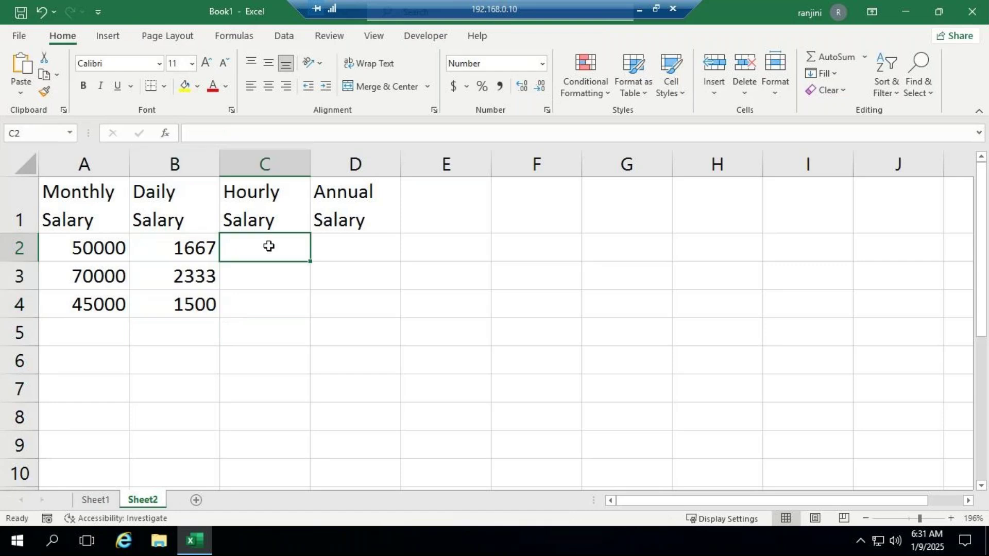
{"action": "type", "text": "="}
{"action": "key", "text": "Left"}
{"action": "key", "text": "Left"}
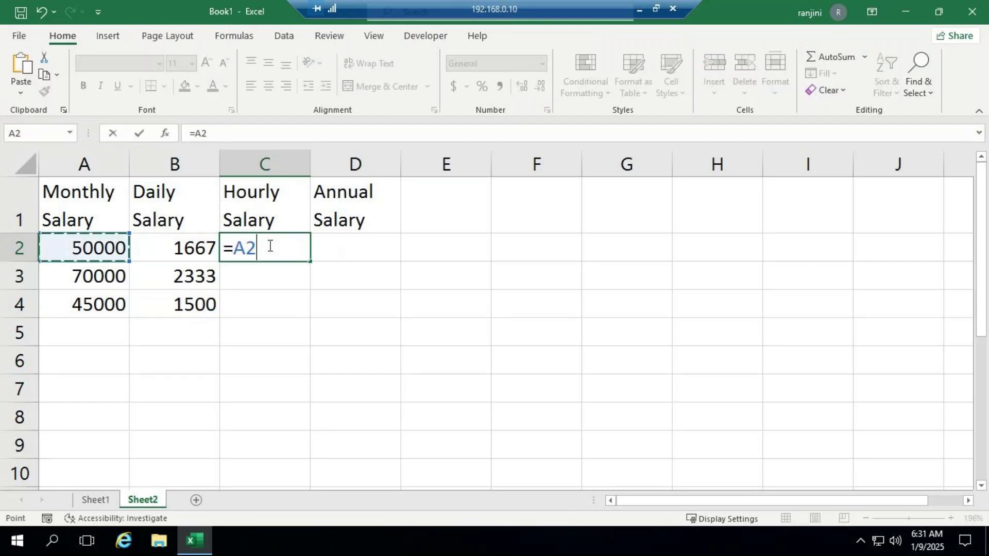
{"action": "type", "text": "/3"}
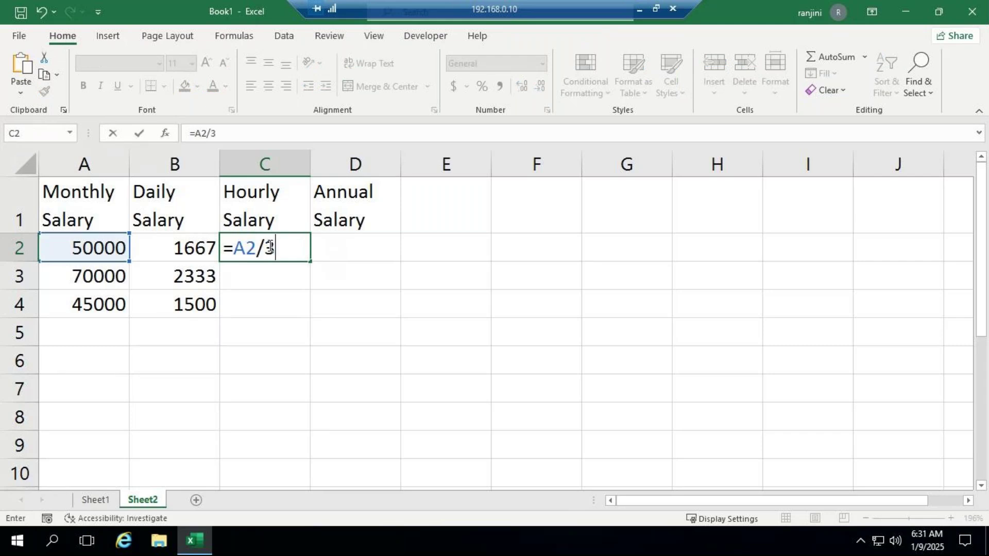
{"action": "type", "text": "0)"}
{"action": "left_click", "coordinate": [235, 250]}
{"action": "type", "text": "("}
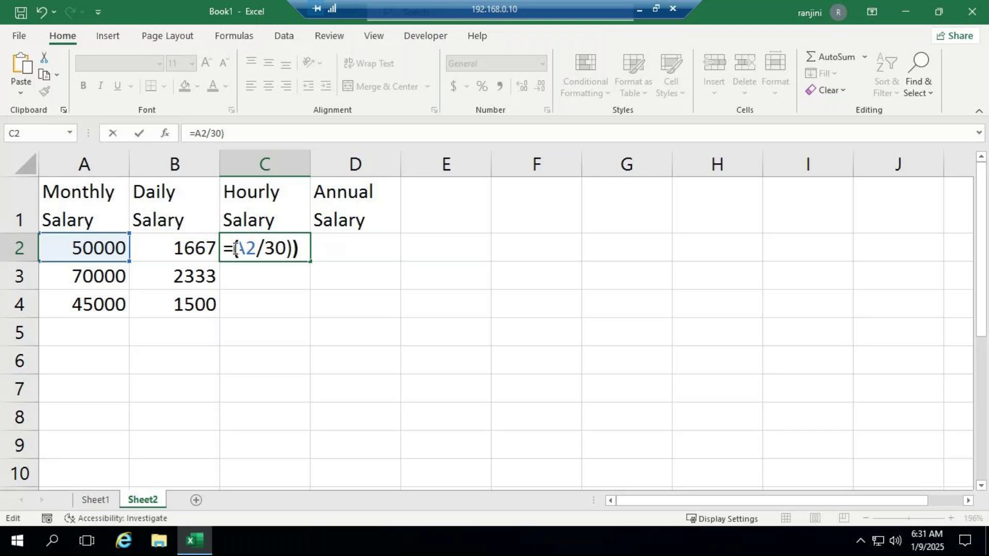
{"action": "left_click", "coordinate": [245, 134]}
{"action": "type", "text": "/"}
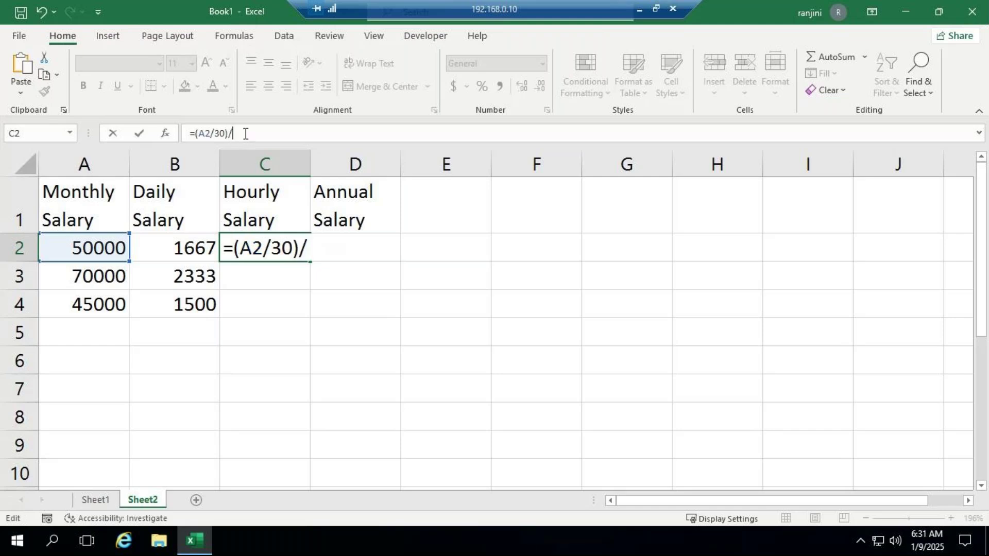
{"action": "type", "text": "8"}
{"action": "key", "text": "Return"}
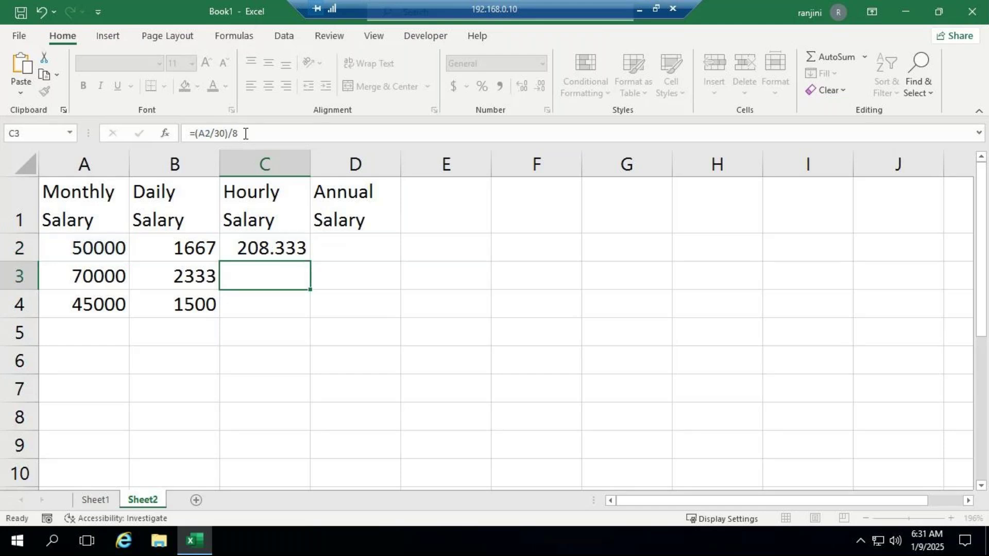
Step: Fill the hourly salary formula down to C4 and reduce the results to zero decimal places
{"action": "left_click", "coordinate": [293, 252]}
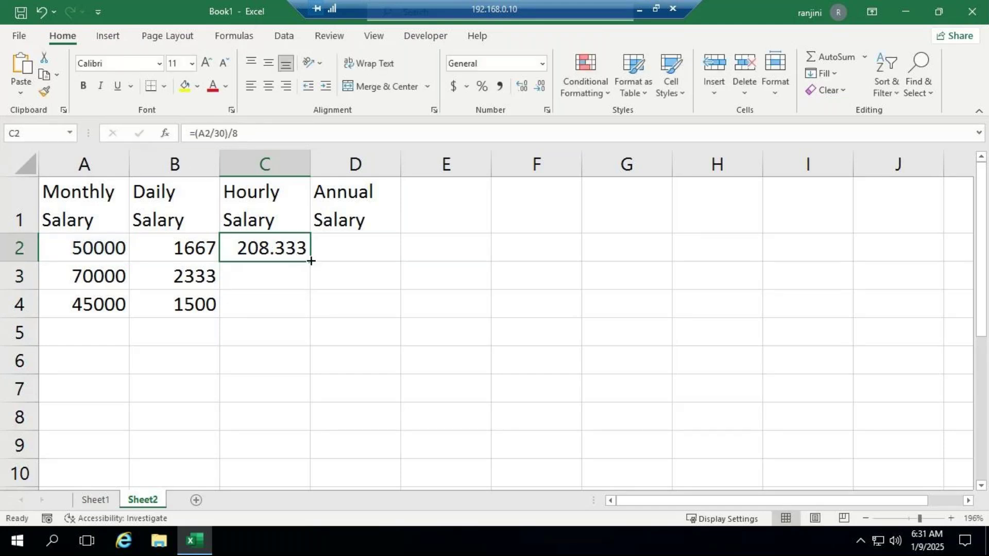
{"action": "double_click", "coordinate": [311, 261]}
{"action": "left_click", "coordinate": [540, 86]}
{"action": "left_click", "coordinate": [540, 87]}
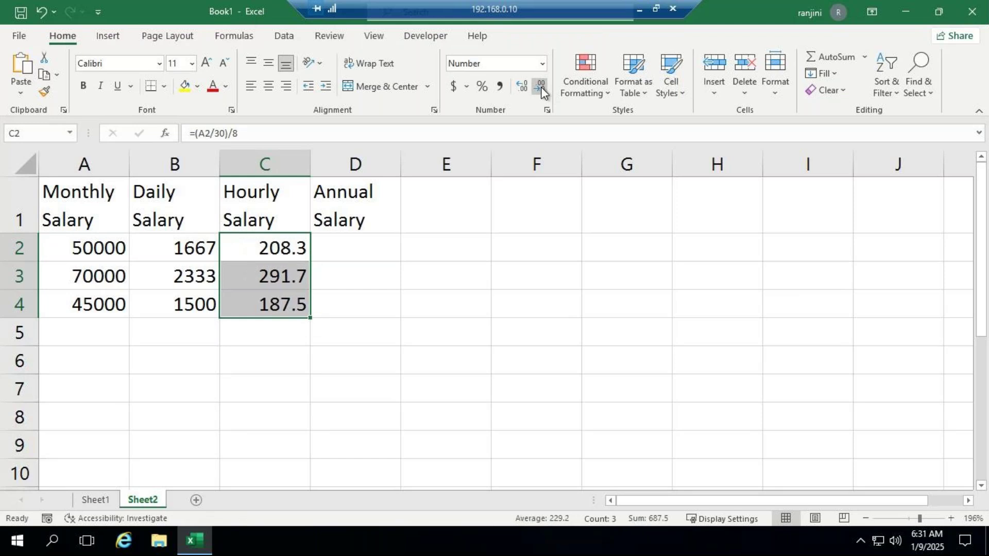
{"action": "left_click", "coordinate": [540, 87]}
Step: Calculate the annual salary in D2 with the formula =A2*12 and fill it down to D4
{"action": "left_click", "coordinate": [390, 251]}
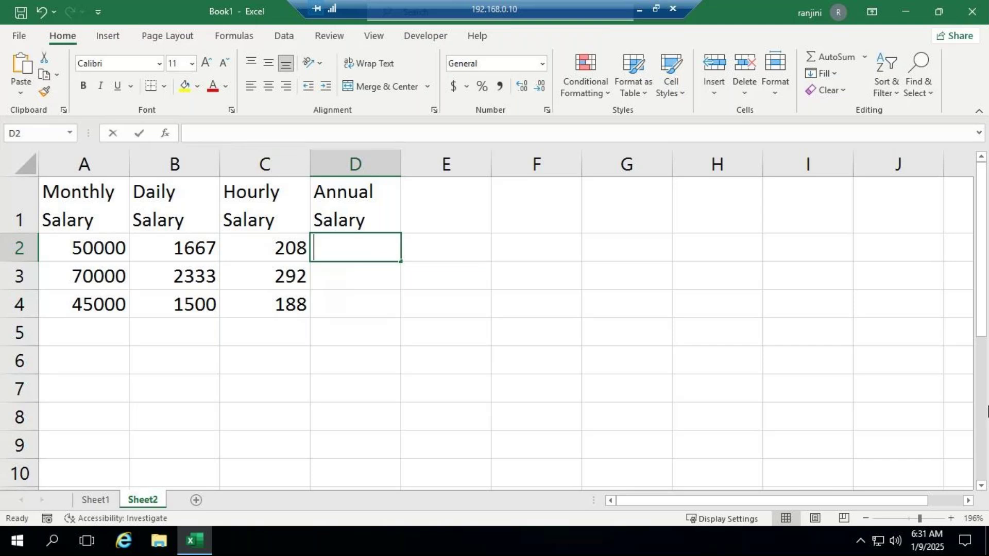
{"action": "type", "text": "="}
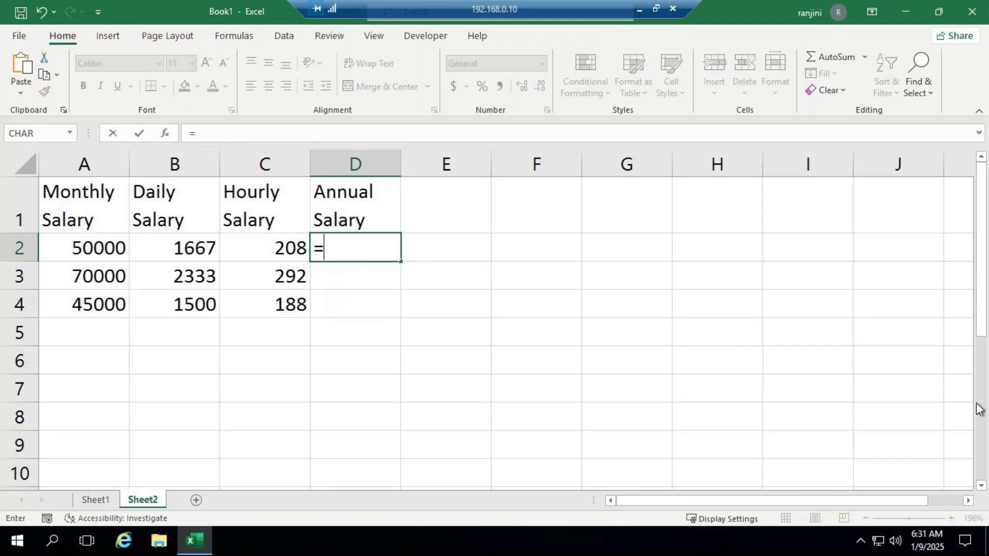
{"action": "left_click", "coordinate": [126, 247]}
{"action": "type", "text": "*"}
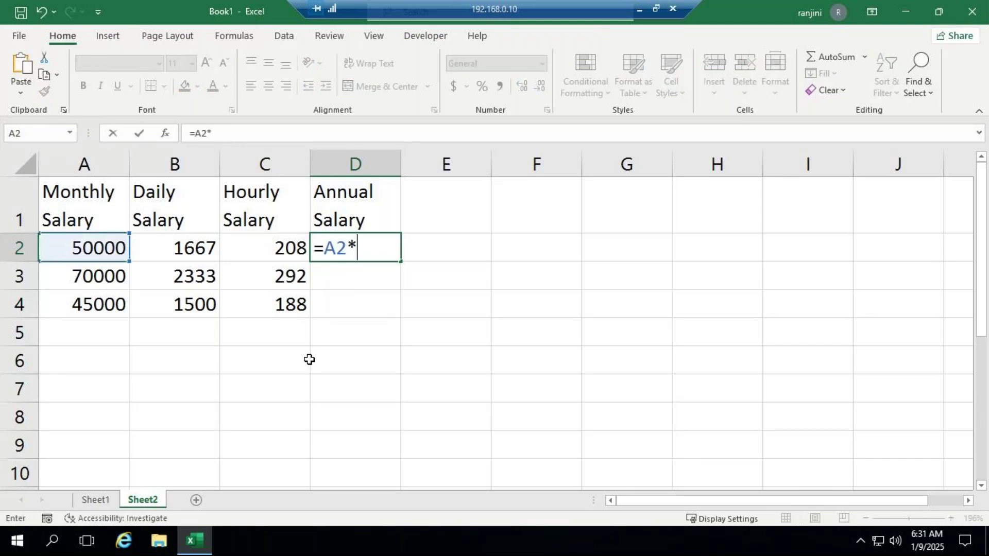
{"action": "type", "text": "12"}
{"action": "key", "text": "Return"}
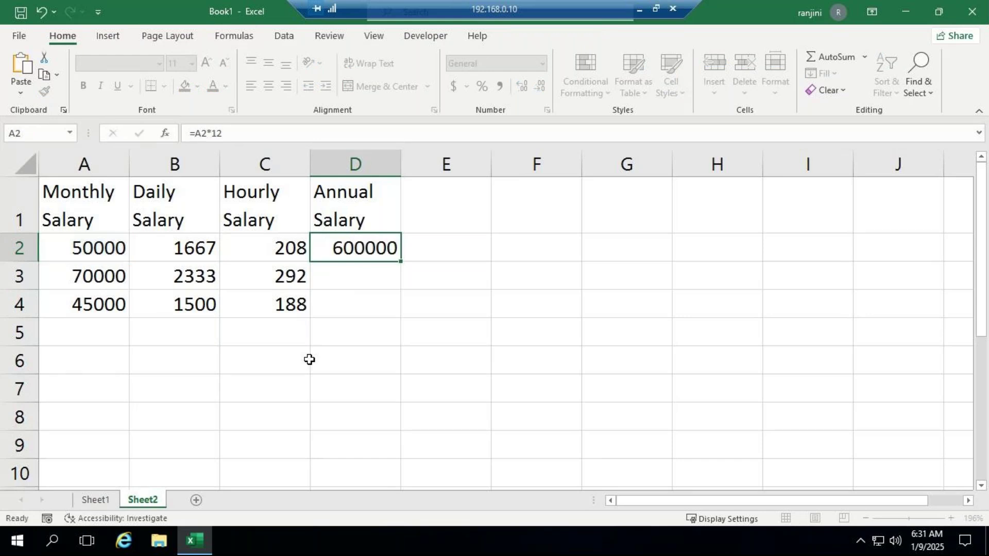
{"action": "left_click", "coordinate": [383, 253]}
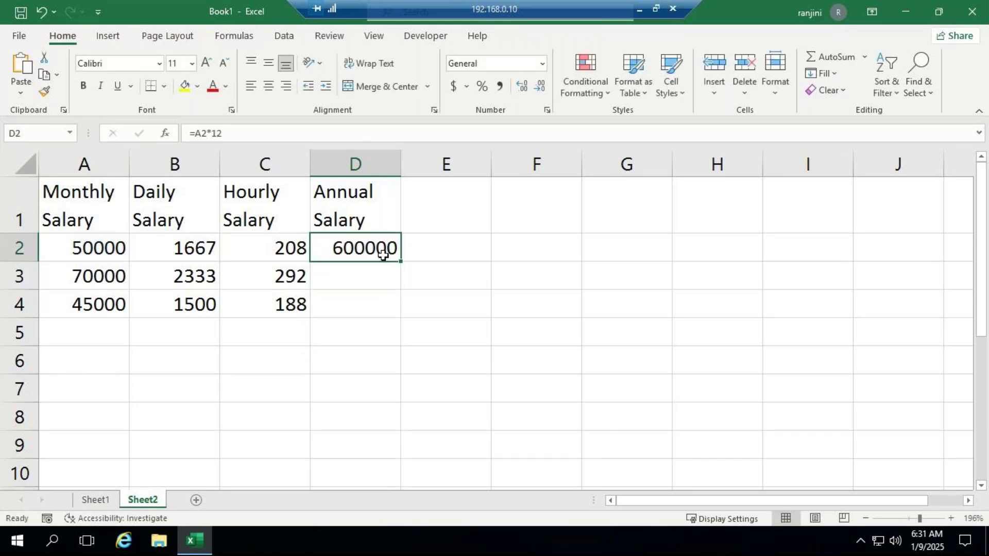
{"action": "double_click", "coordinate": [402, 261]}
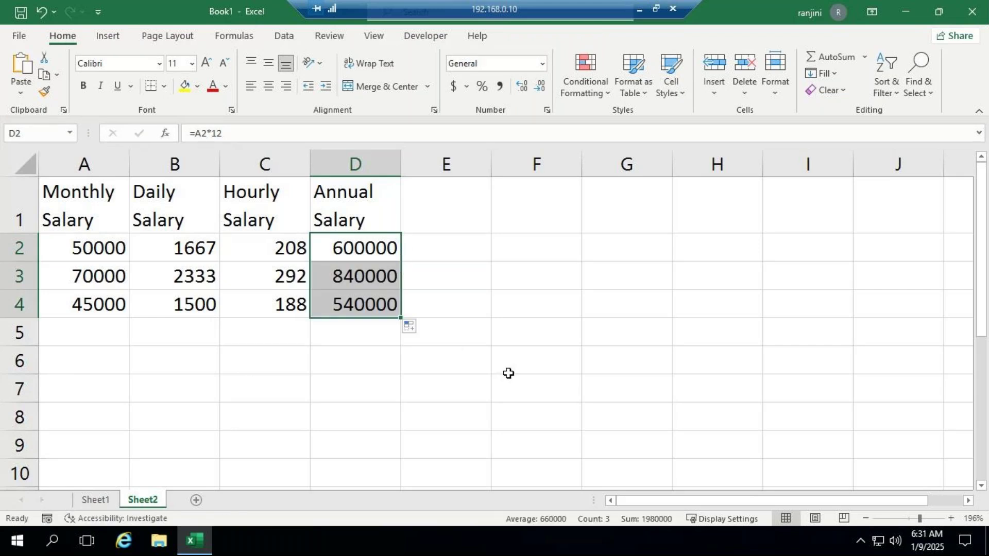
Step: Minimize the remote session to check the GoTo Meeting chat for replies, and return to the salary sheet
{"action": "left_click", "coordinate": [640, 10]}
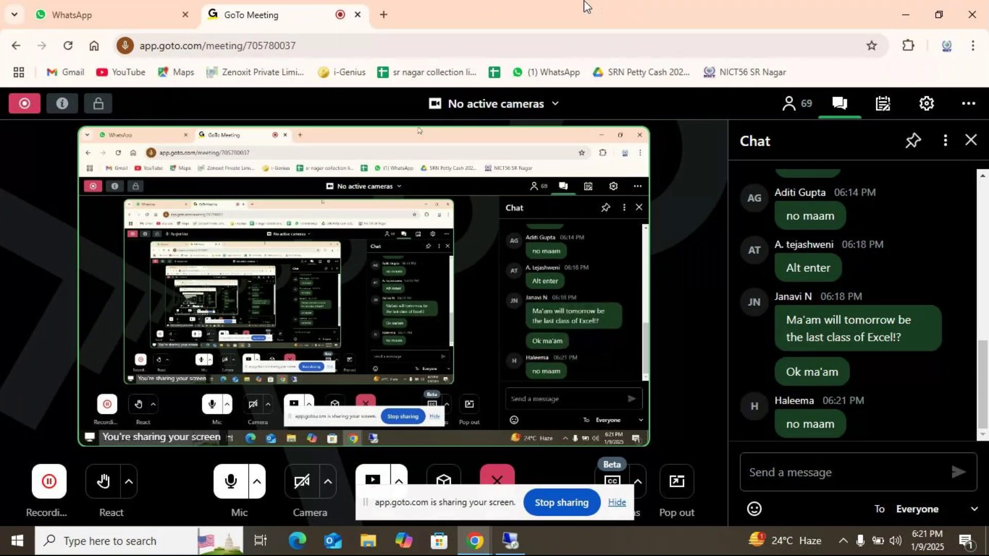
{"action": "left_click", "coordinate": [510, 541]}
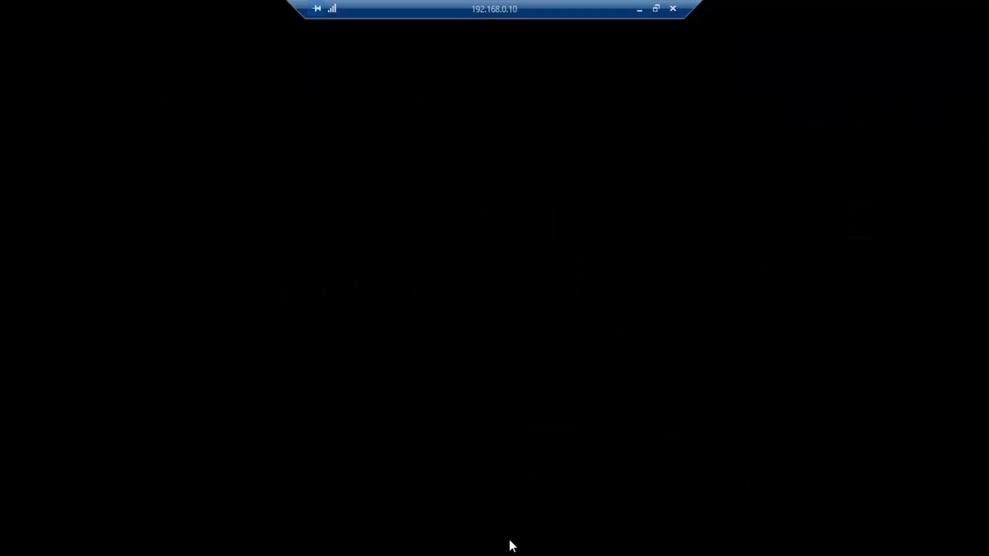
{"action": "left_click", "coordinate": [504, 329]}
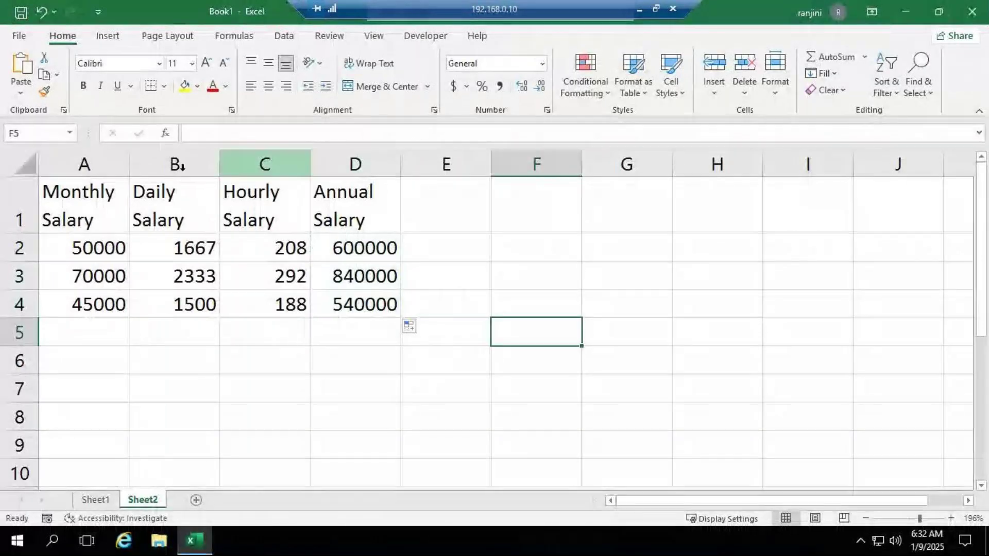
Step: Give the salary table A1:D4 a light green fill and a blue font color
{"action": "left_click", "coordinate": [105, 216]}
{"action": "left_click_drag", "start_coordinate": [105, 217], "coordinate": [372, 304]}
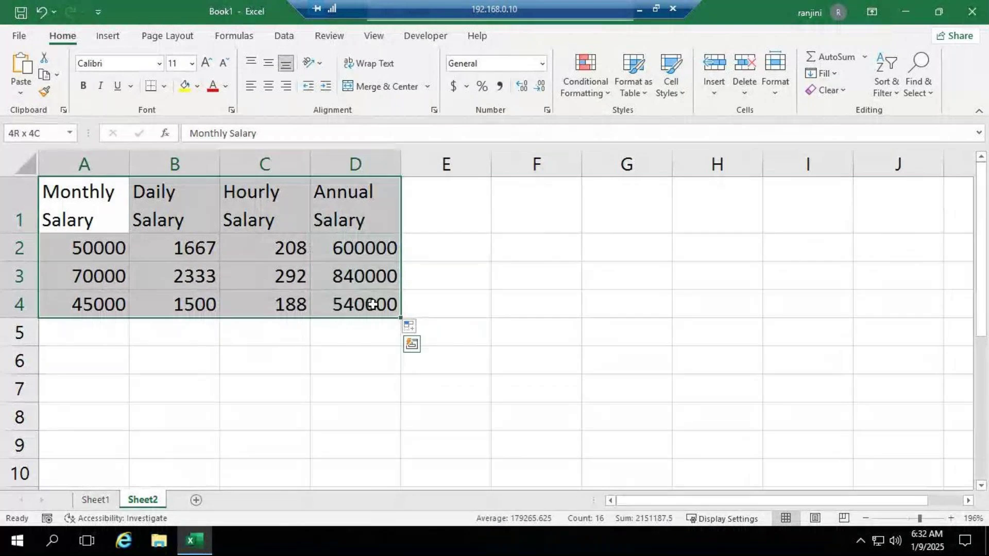
{"action": "left_click", "coordinate": [197, 86]}
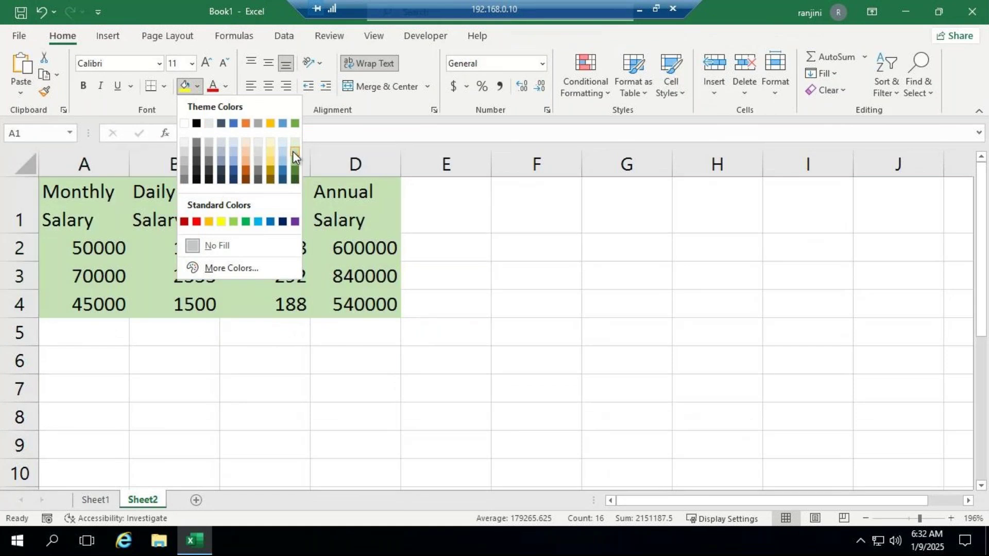
{"action": "left_click", "coordinate": [293, 150]}
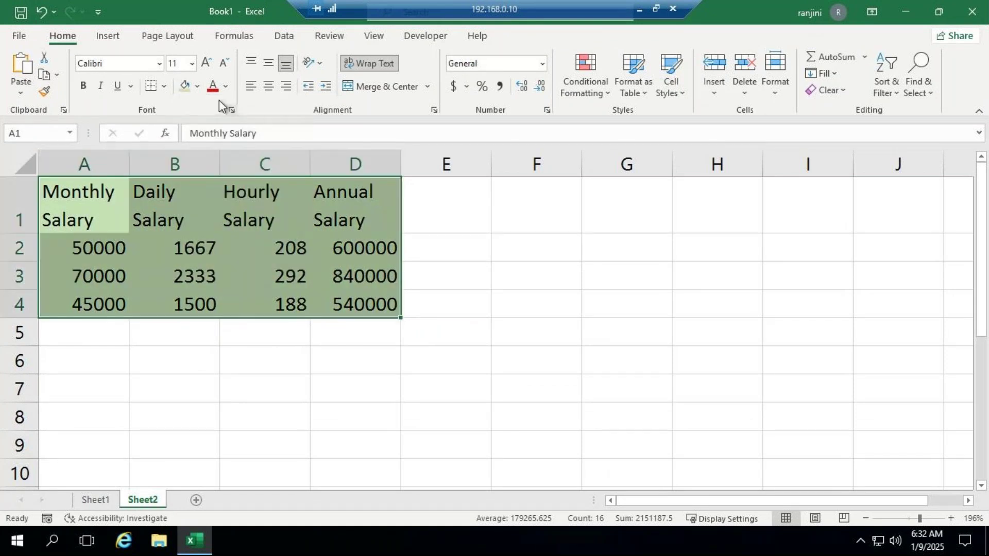
{"action": "left_click", "coordinate": [230, 86]}
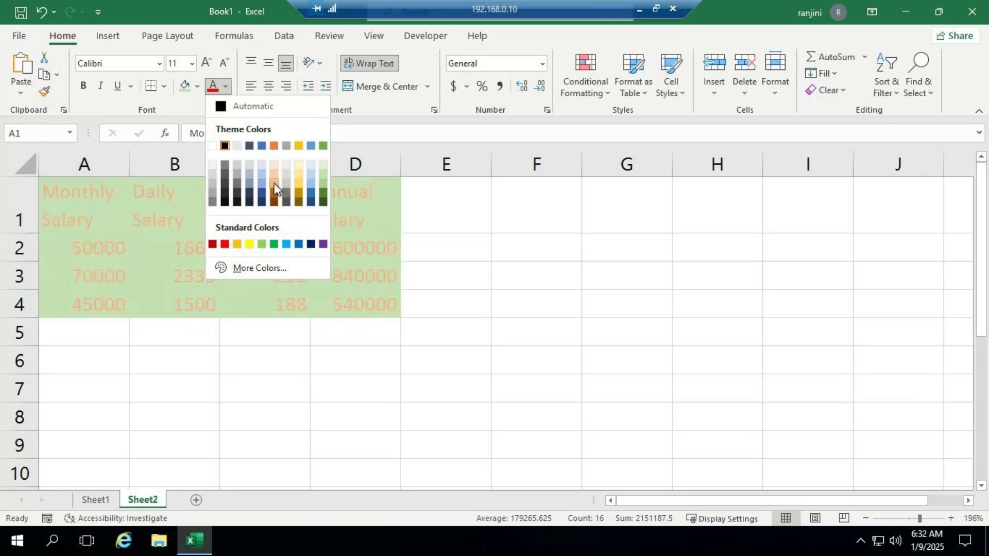
{"action": "left_click", "coordinate": [311, 194]}
Step: Apply all borders to the salary table A1:D4 and center its contents horizontally and vertically
{"action": "left_click", "coordinate": [164, 87]}
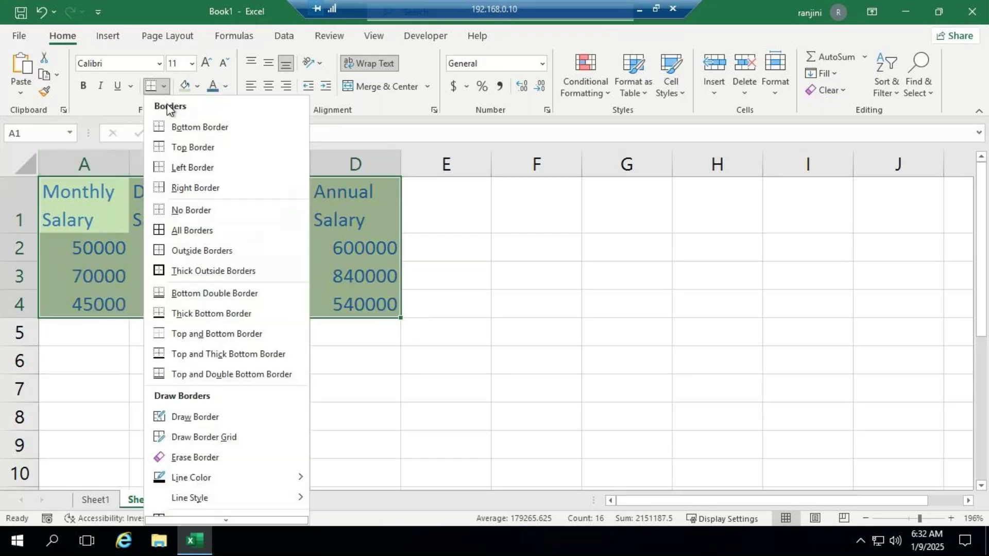
{"action": "left_click", "coordinate": [186, 230]}
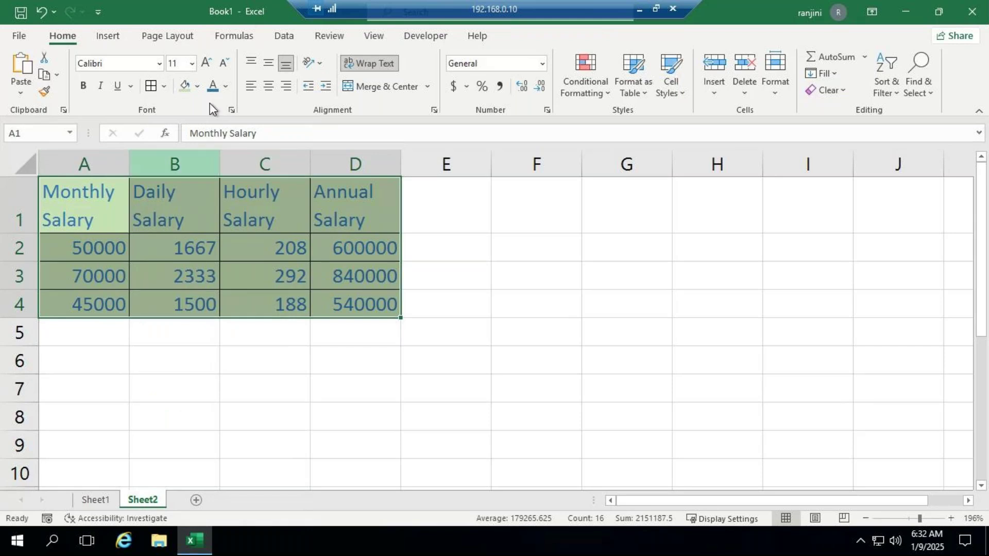
{"action": "left_click", "coordinate": [268, 87]}
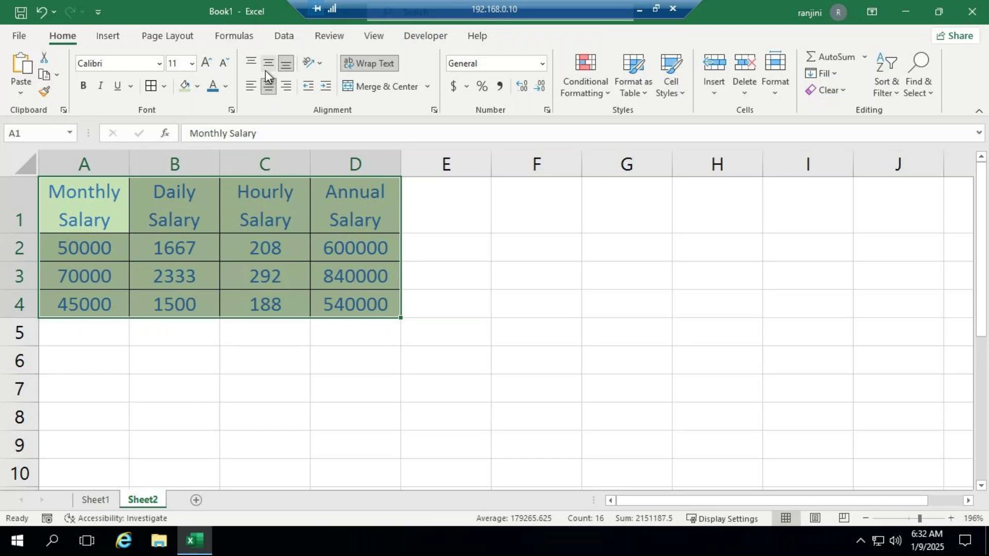
{"action": "left_click", "coordinate": [268, 65]}
Step: Check the GoTo Meeting chat for new replies outside the remote session, and switch back to Excel
{"action": "left_click", "coordinate": [638, 11]}
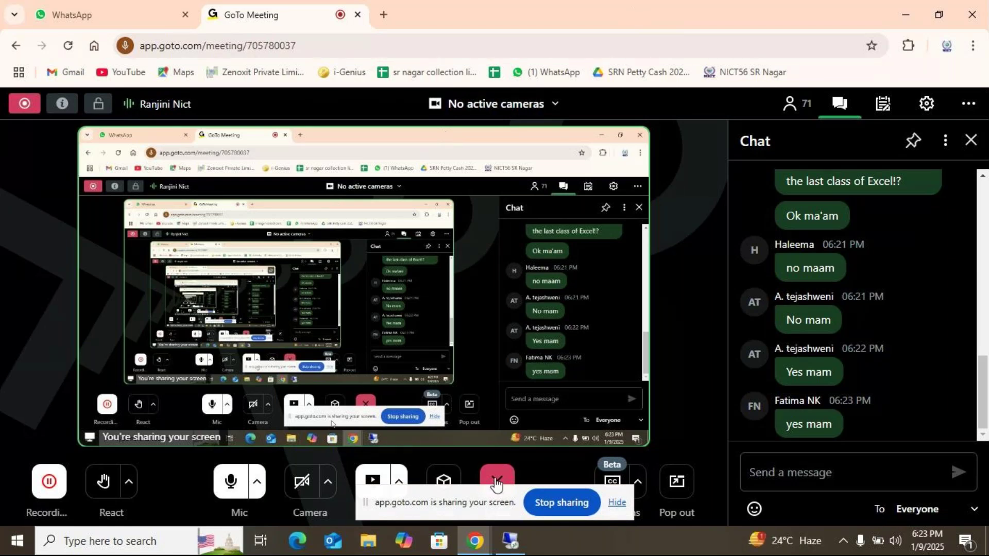
{"action": "left_click", "coordinate": [507, 541]}
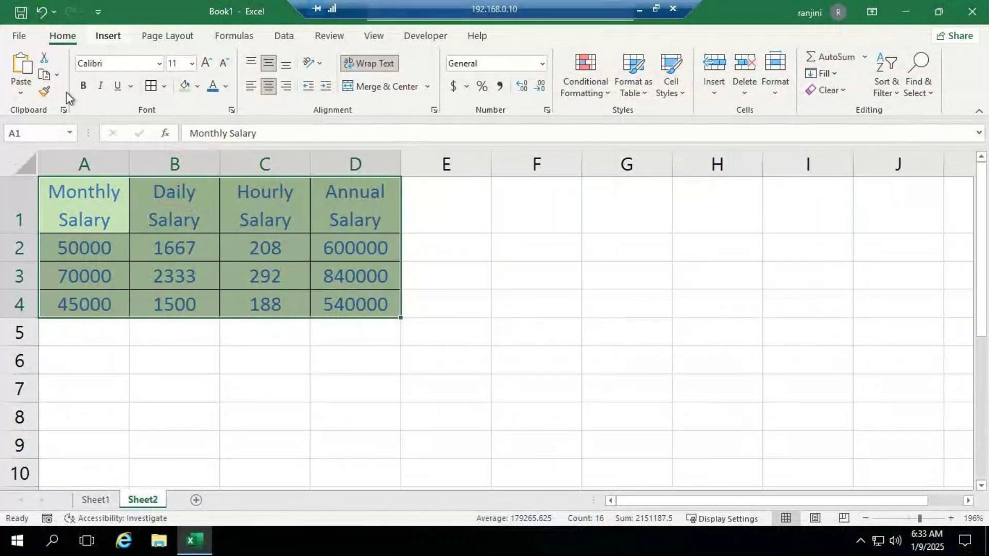
Step: Insert a PivotChart with a PivotTable on a new worksheet, based on the employee records in Sheet1 A1:F11
{"action": "left_click", "coordinate": [114, 37]}
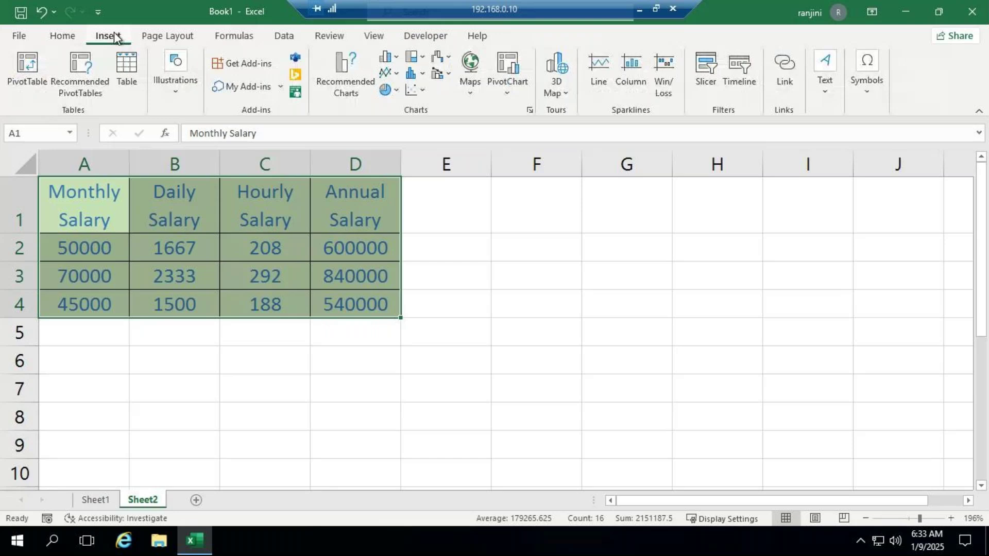
{"action": "left_click", "coordinate": [195, 544]}
{"action": "left_click", "coordinate": [198, 543]}
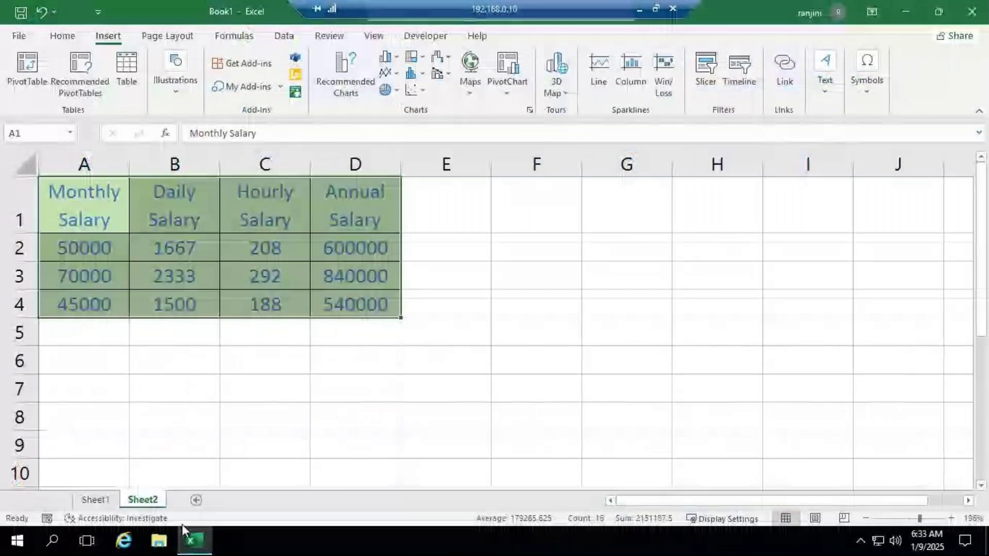
{"action": "left_click", "coordinate": [95, 499]}
{"action": "left_click_drag", "start_coordinate": [64, 164], "coordinate": [473, 353]}
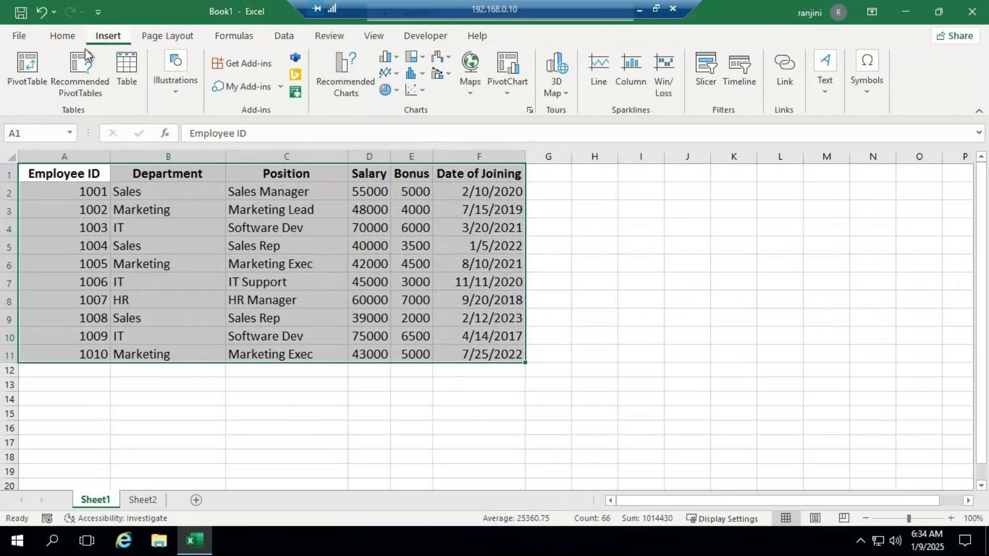
{"action": "left_click", "coordinate": [27, 85]}
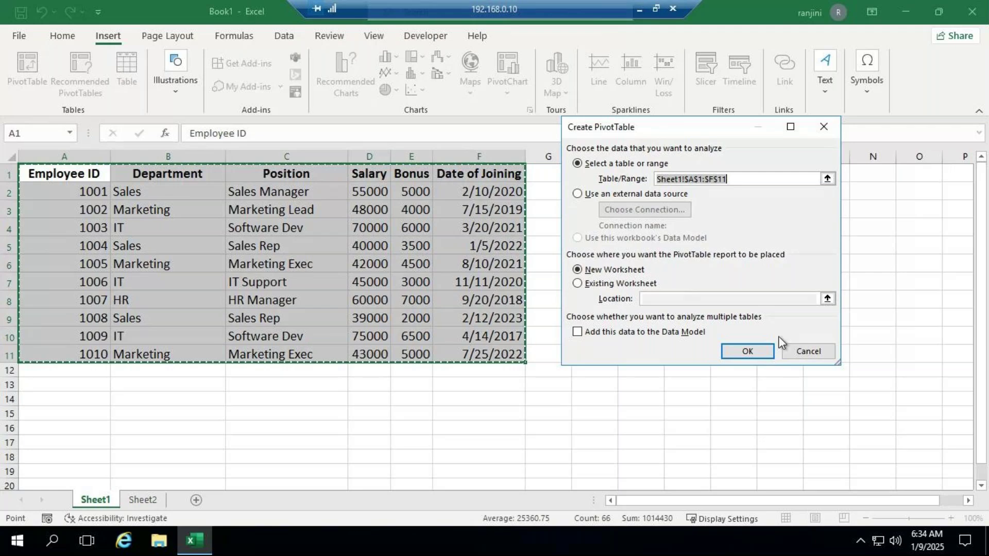
{"action": "left_click", "coordinate": [804, 351]}
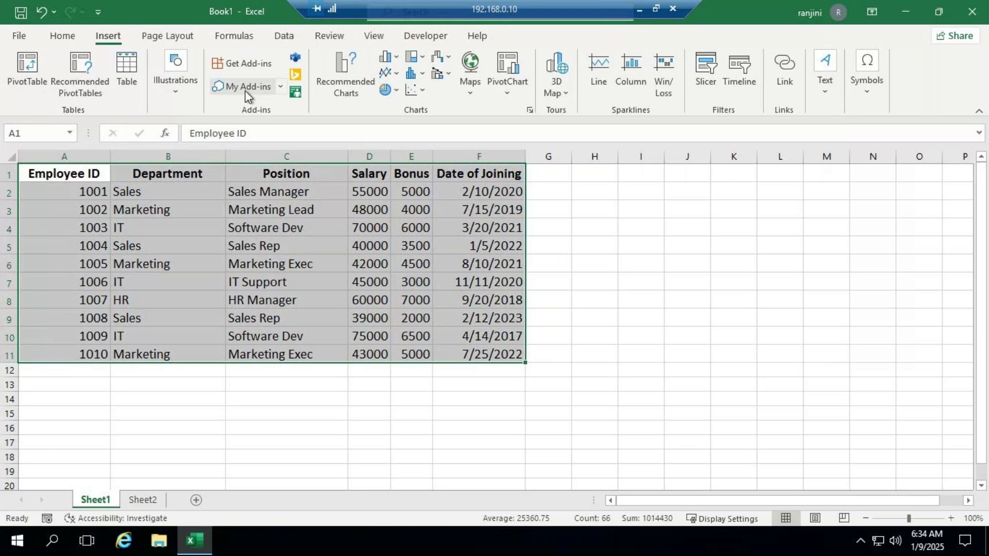
{"action": "left_click", "coordinate": [507, 93]}
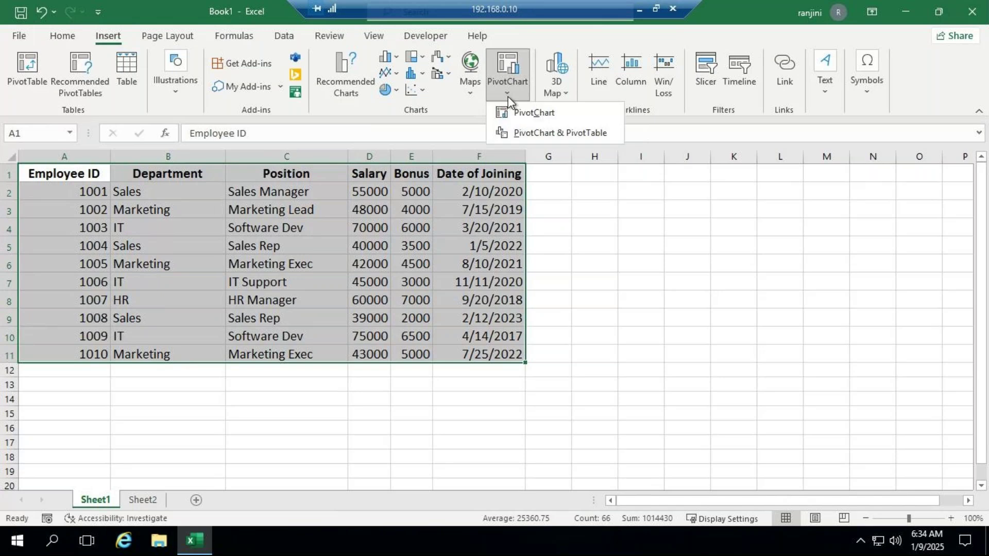
{"action": "left_click", "coordinate": [535, 133]}
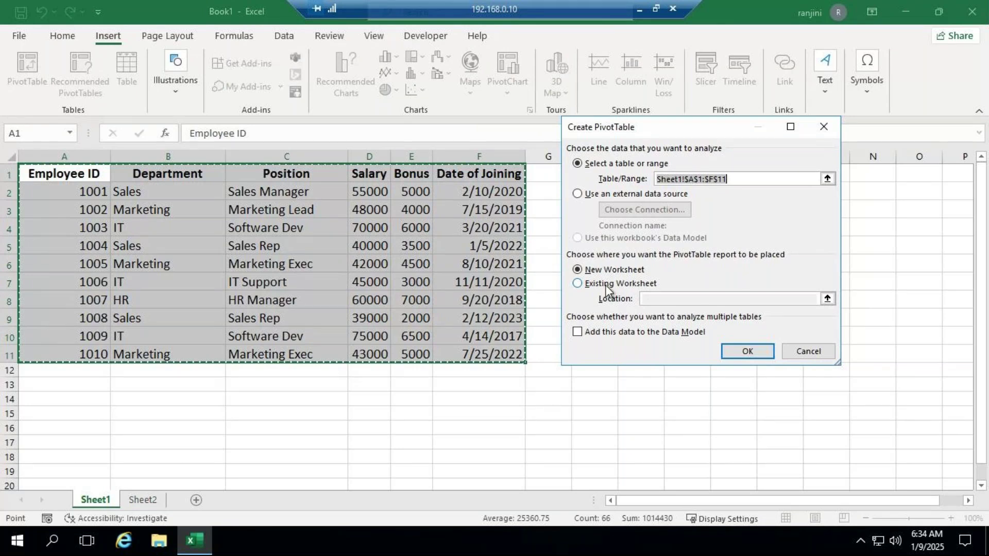
{"action": "left_click", "coordinate": [613, 284]}
{"action": "left_click", "coordinate": [623, 269]}
{"action": "left_click", "coordinate": [737, 351]}
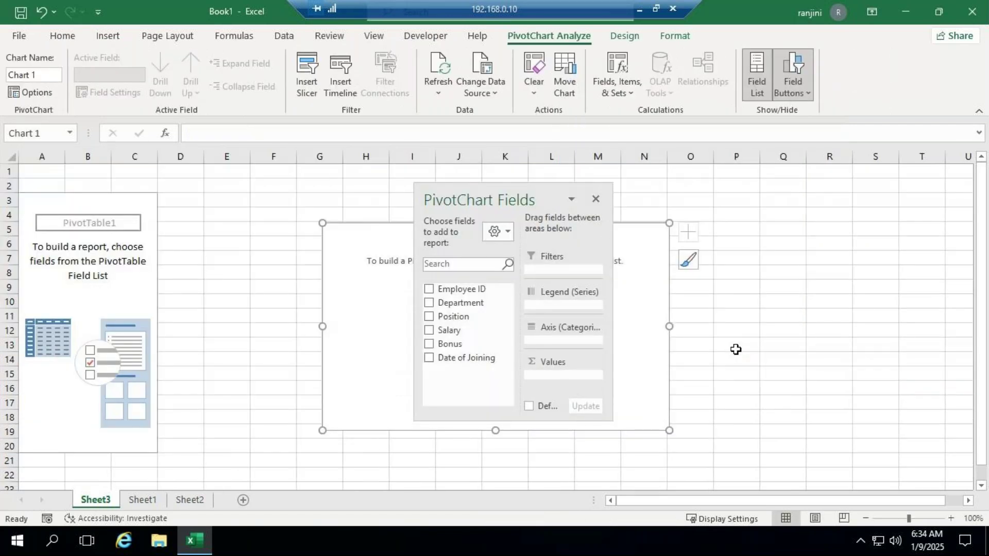
Step: Build the PivotChart with Department as legend series, the sum of Salary as values and Position as axis categories
{"action": "left_click_drag", "start_coordinate": [596, 190], "coordinate": [860, 103]}
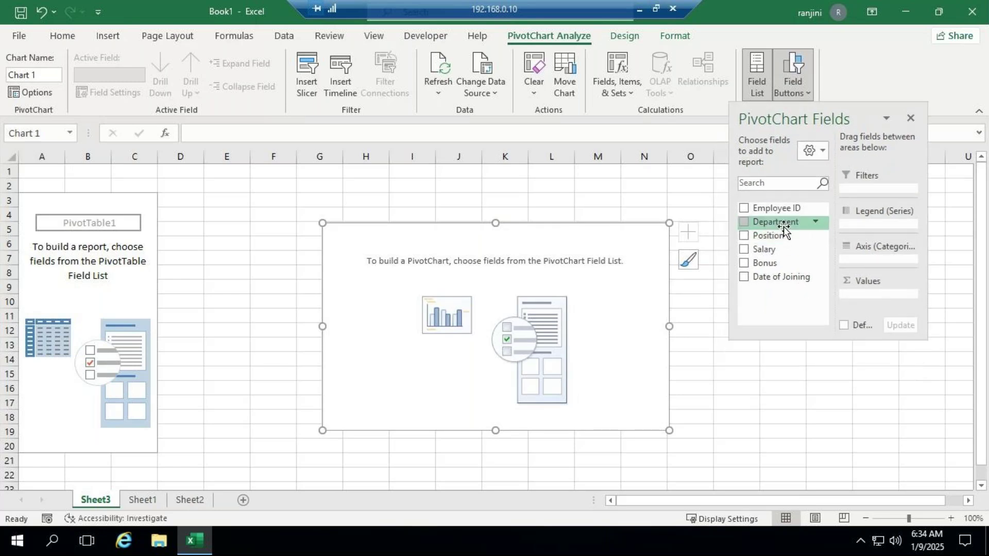
{"action": "left_click_drag", "start_coordinate": [781, 222], "coordinate": [867, 227]}
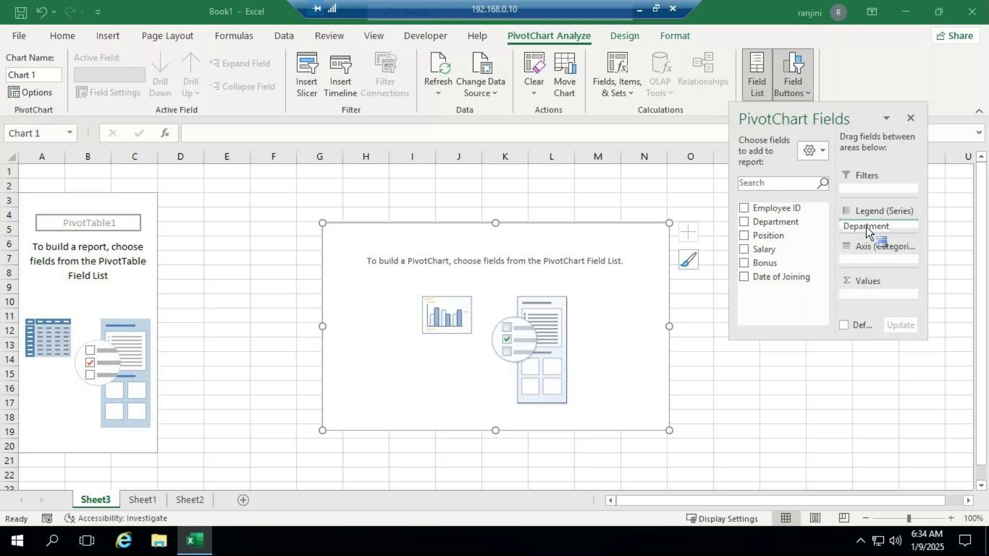
{"action": "left_click_drag", "start_coordinate": [867, 227], "coordinate": [866, 227]}
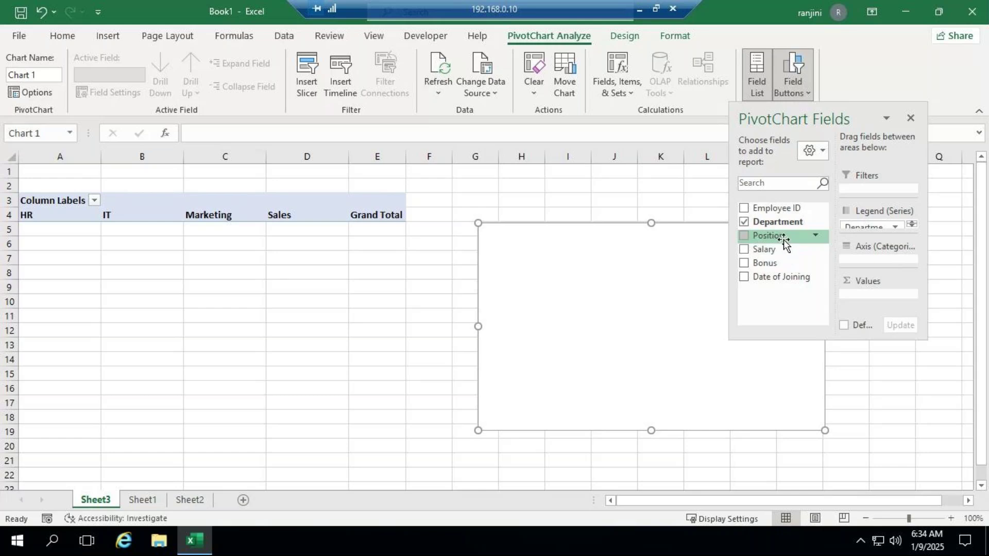
{"action": "left_click_drag", "start_coordinate": [774, 256], "coordinate": [869, 295]}
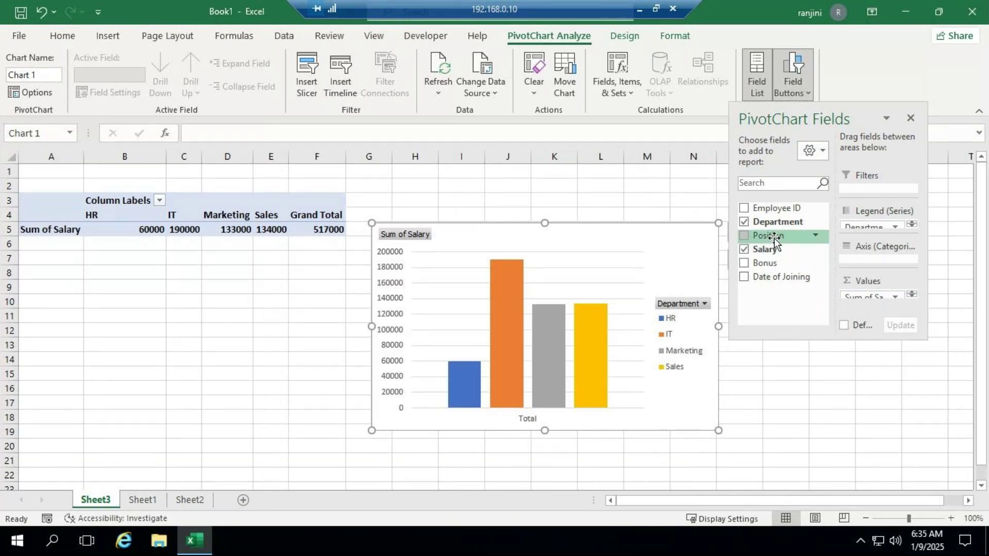
{"action": "left_click_drag", "start_coordinate": [783, 216], "coordinate": [782, 243]}
{"action": "left_click_drag", "start_coordinate": [779, 244], "coordinate": [866, 262]}
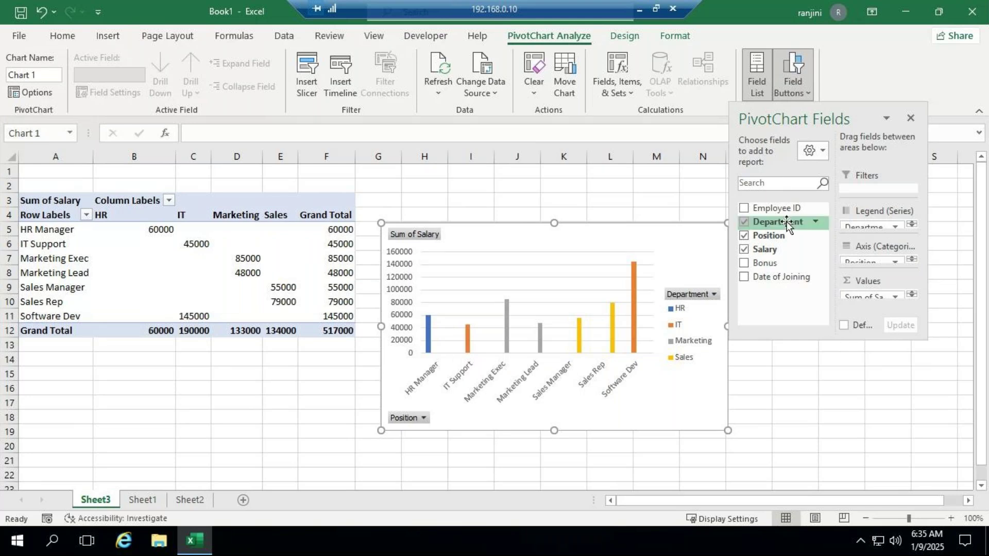
Step: Move Position to the report filters and show only the IT Support position
{"action": "left_click_drag", "start_coordinate": [786, 236], "coordinate": [877, 189]}
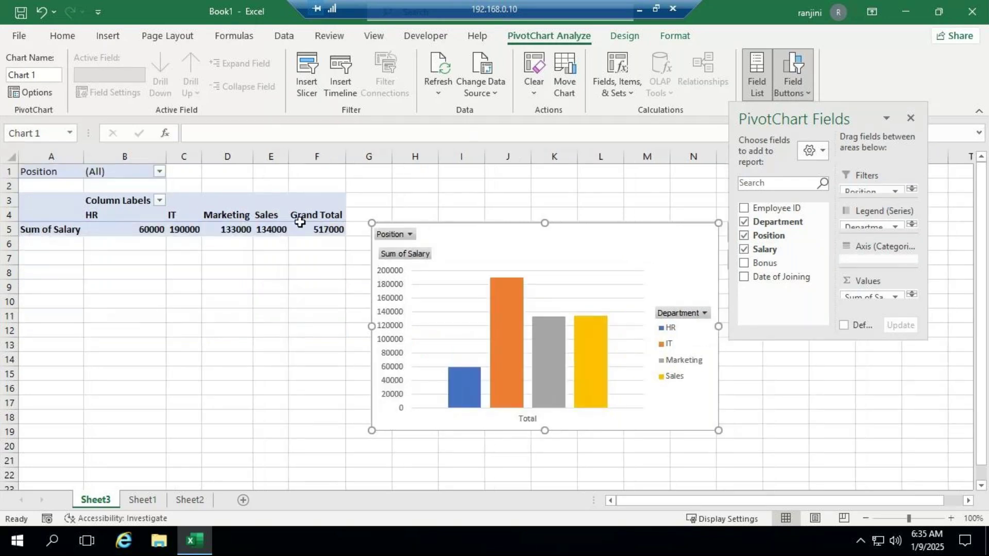
{"action": "left_click", "coordinate": [160, 172]}
{"action": "left_click", "coordinate": [50, 231]}
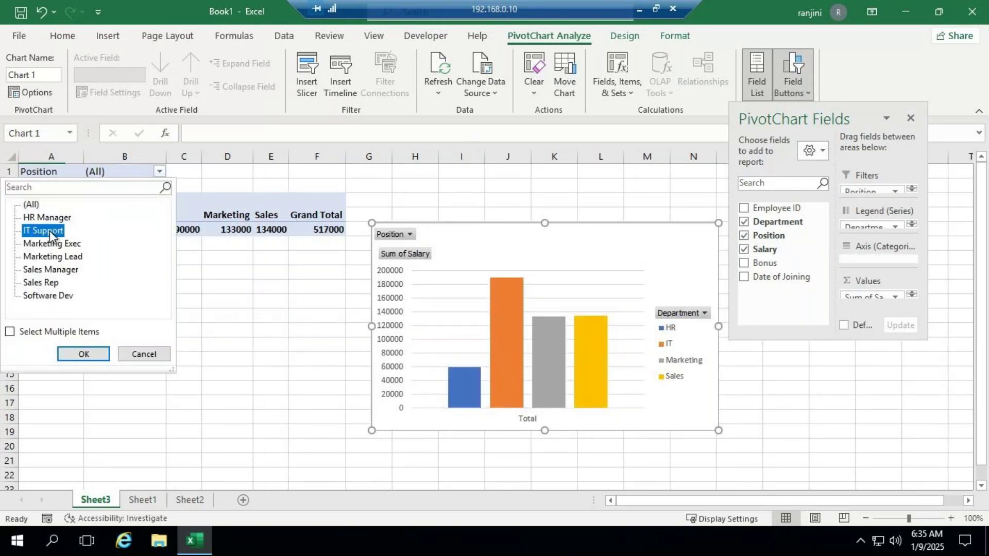
{"action": "left_click", "coordinate": [82, 354]}
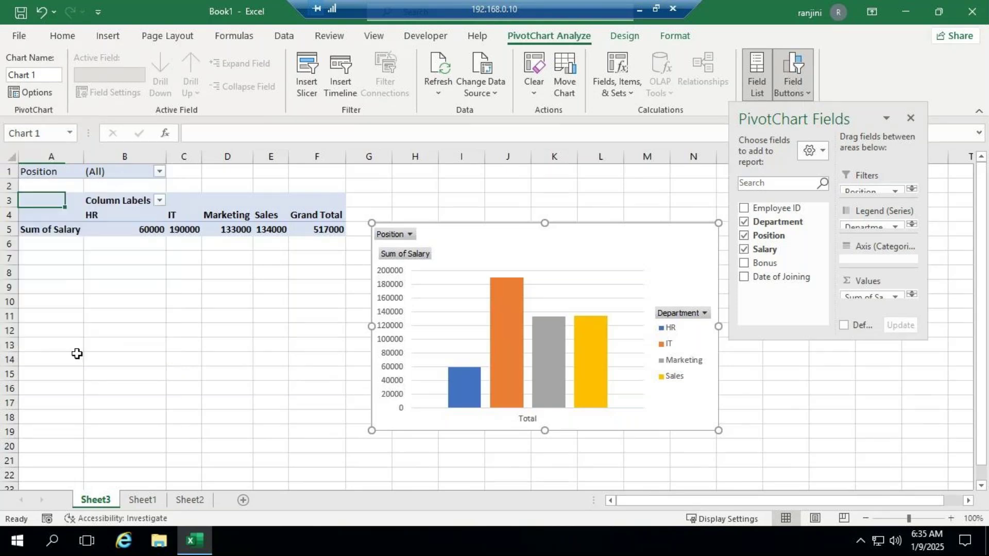
Step: Reset the Position report filter to include all positions
{"action": "left_click", "coordinate": [159, 172]}
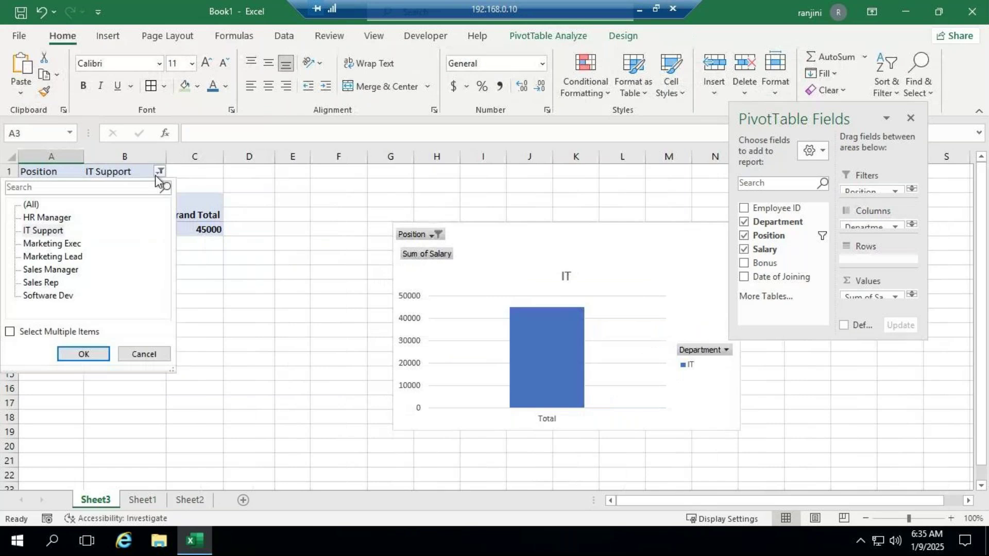
{"action": "left_click", "coordinate": [33, 205]}
{"action": "left_click", "coordinate": [77, 350]}
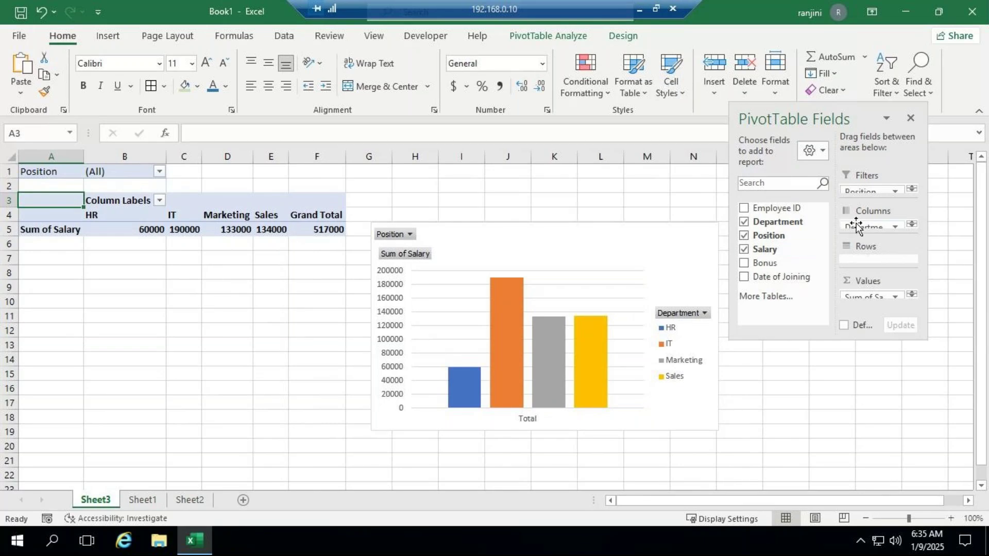
Step: Remove Position from the report filters and add it to the PivotTable rows
{"action": "left_click_drag", "start_coordinate": [868, 192], "coordinate": [757, 242]}
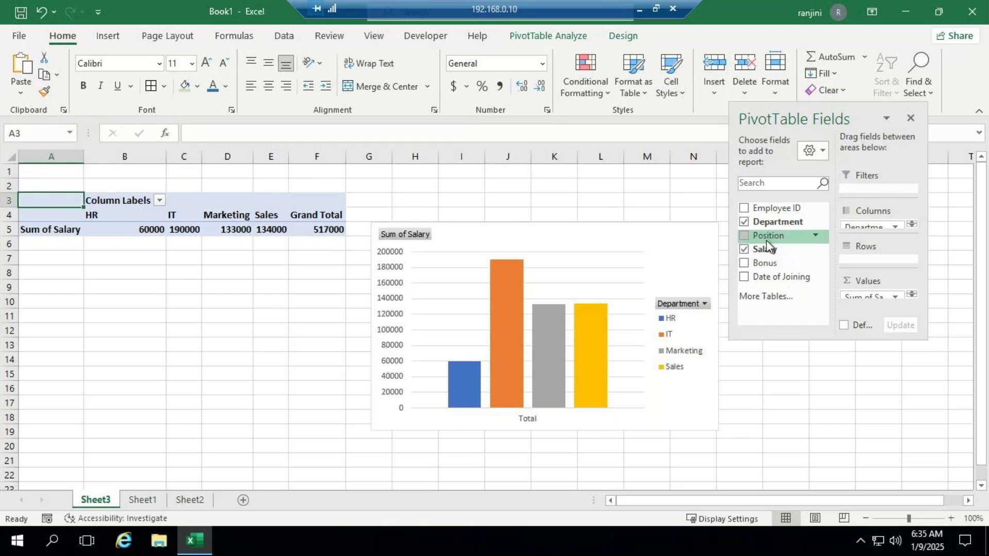
{"action": "left_click_drag", "start_coordinate": [766, 240], "coordinate": [872, 264]}
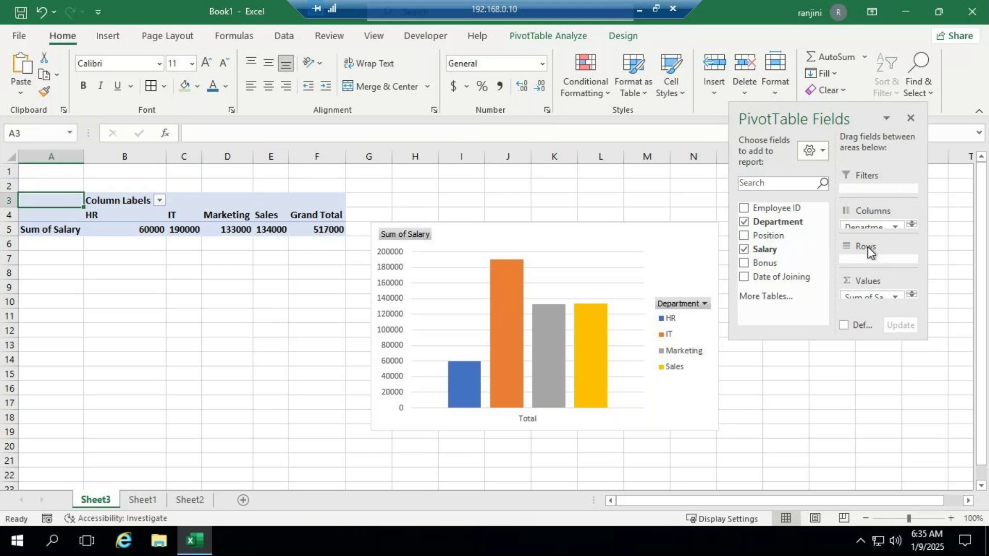
{"action": "left_click", "coordinate": [745, 236]}
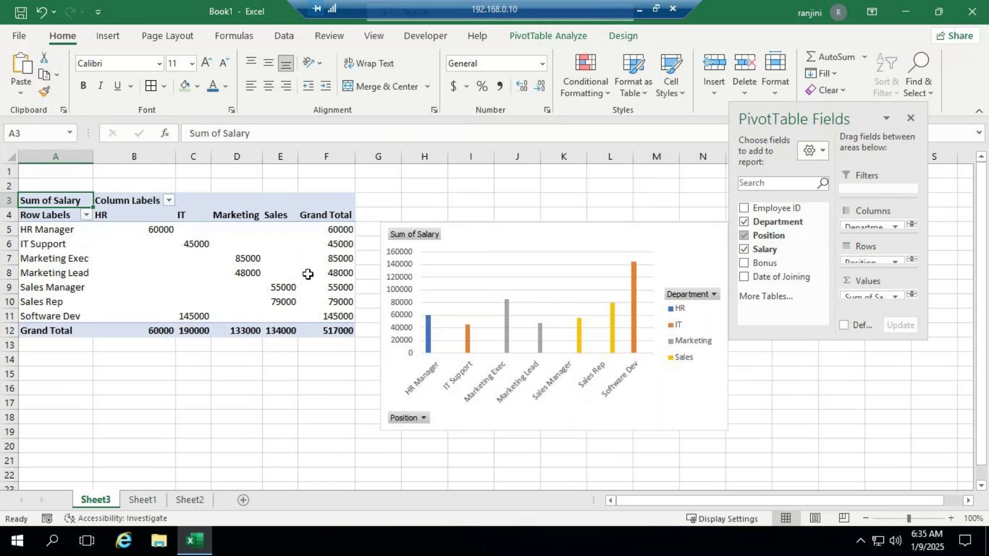
Step: Filter the PivotChart's Position axis to exclude HR Manager, IT Support and Marketing Exec
{"action": "left_click", "coordinate": [424, 418]}
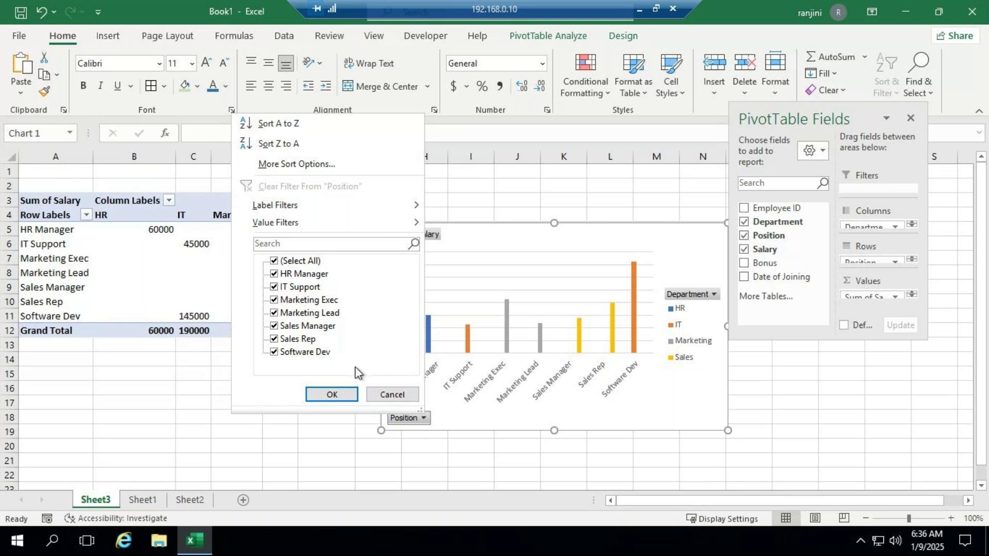
{"action": "left_click", "coordinate": [283, 287]}
{"action": "left_click", "coordinate": [274, 274]}
{"action": "left_click", "coordinate": [274, 287]}
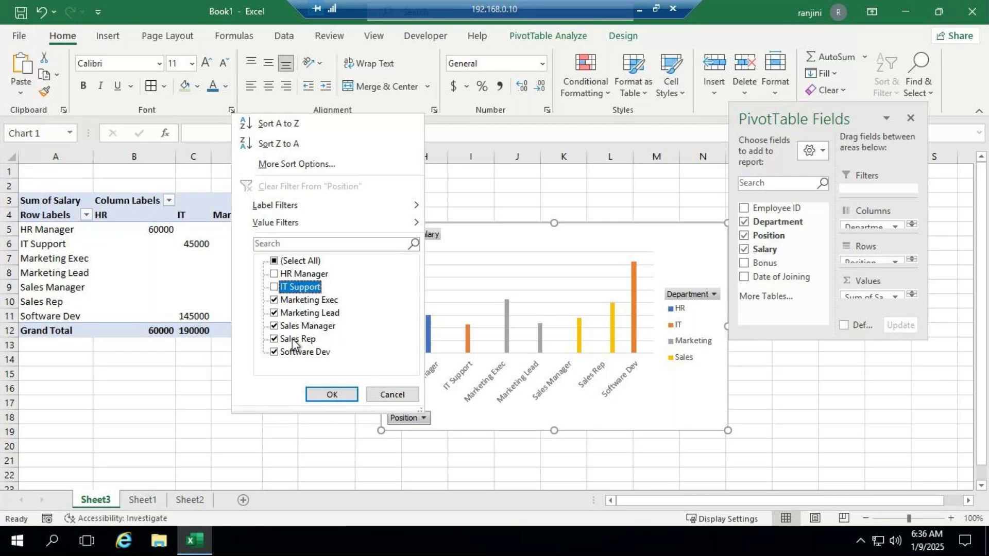
{"action": "left_click", "coordinate": [273, 300]}
{"action": "left_click", "coordinate": [325, 395]}
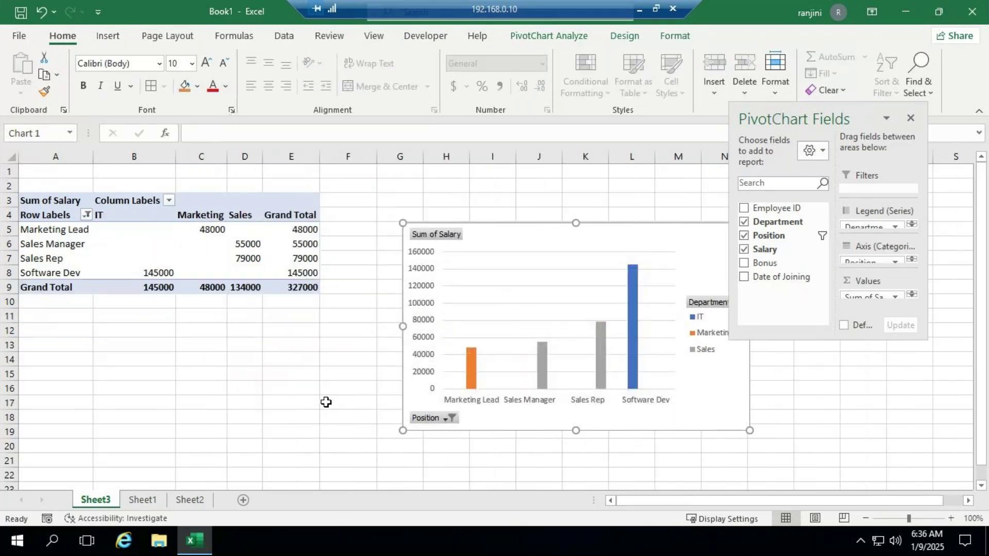
Step: Include all positions again in the PivotChart's Position axis filter
{"action": "left_click", "coordinate": [447, 419]}
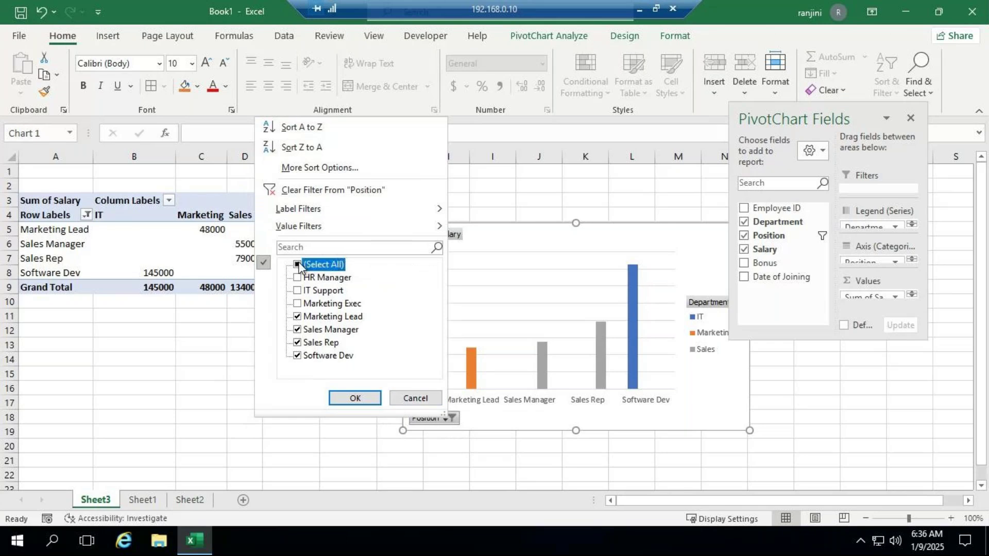
{"action": "left_click", "coordinate": [298, 264]}
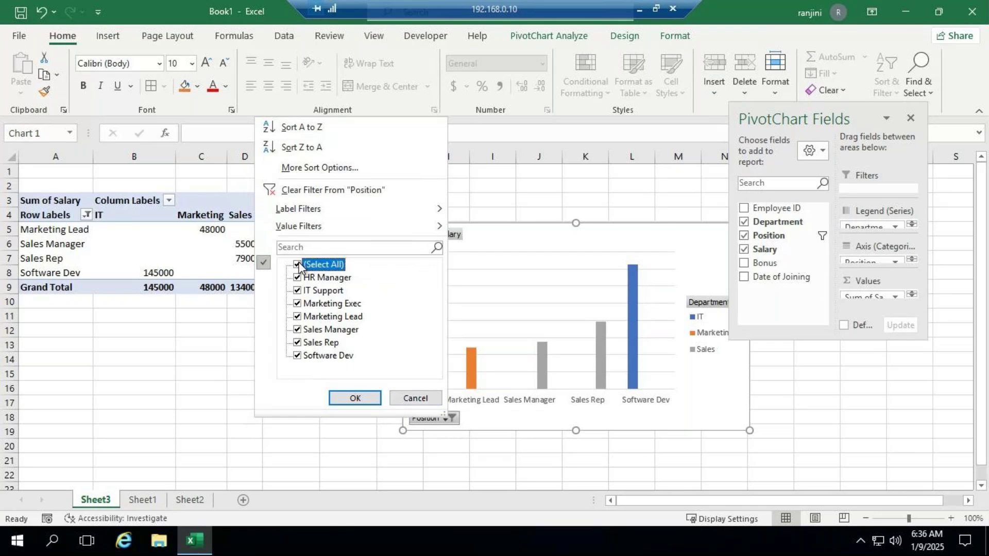
{"action": "left_click", "coordinate": [353, 401]}
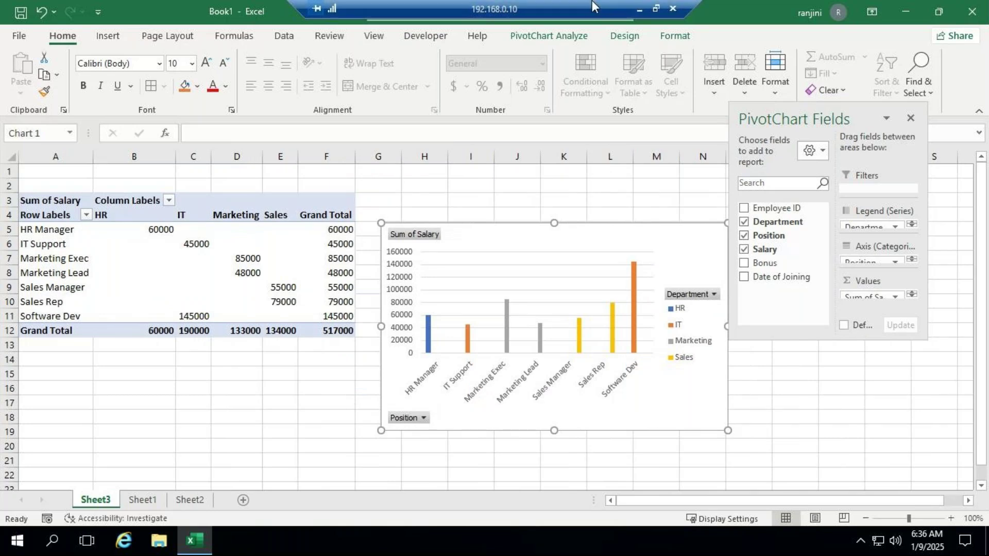
Step: Check the GoTo Meeting chat for replies outside the remote session, and switch back to Excel
{"action": "left_click", "coordinate": [640, 9]}
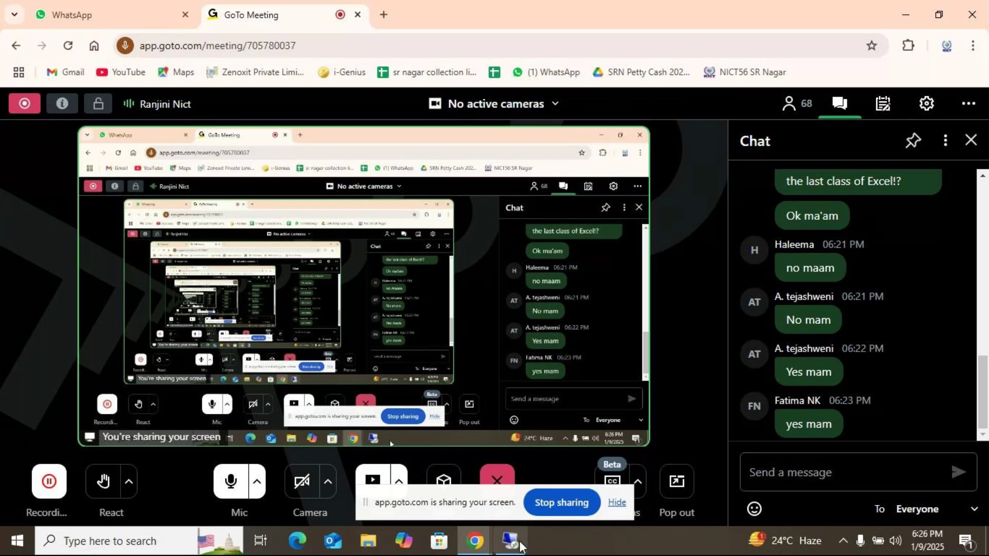
{"action": "mouse_move", "coordinate": [521, 544]}
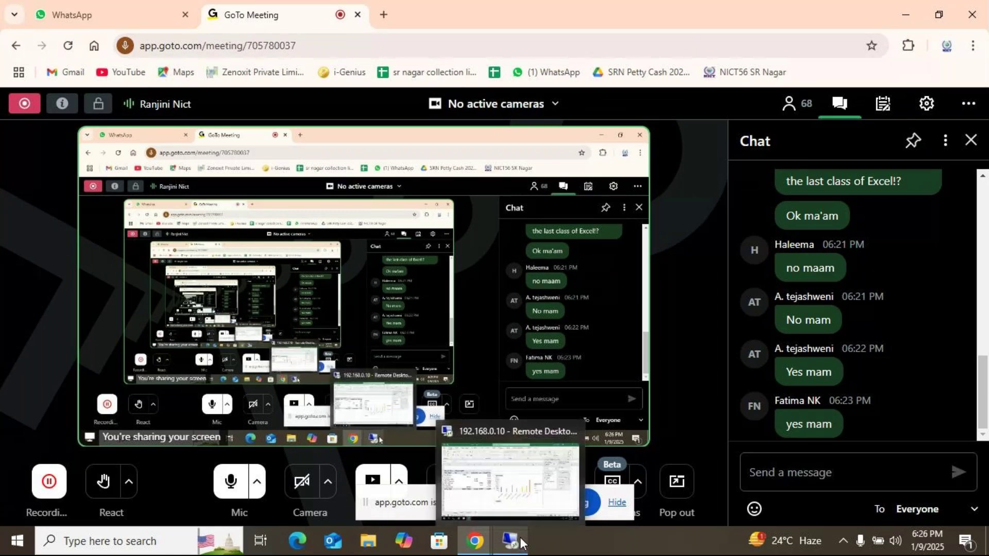
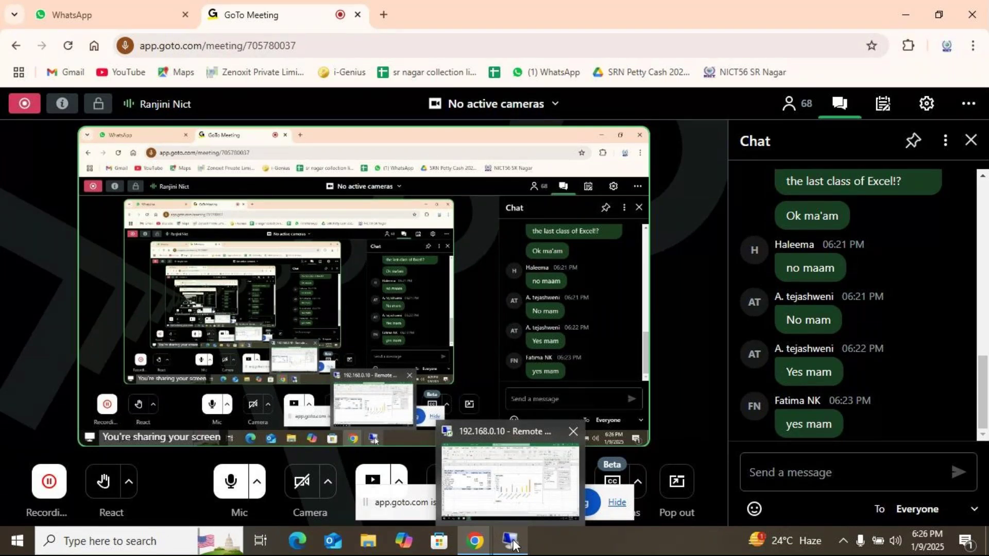
{"action": "left_click", "coordinate": [511, 541]}
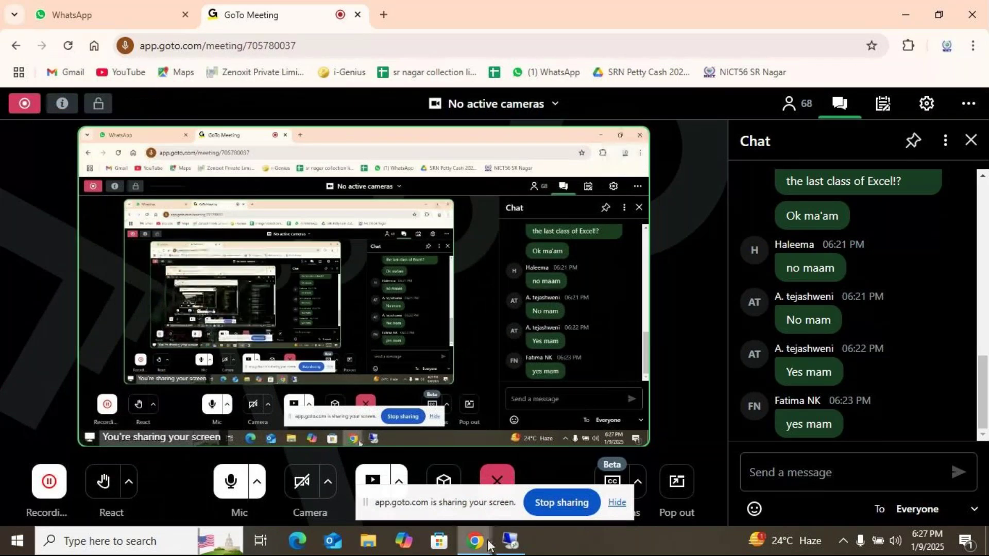
{"action": "mouse_move", "coordinate": [488, 544]}
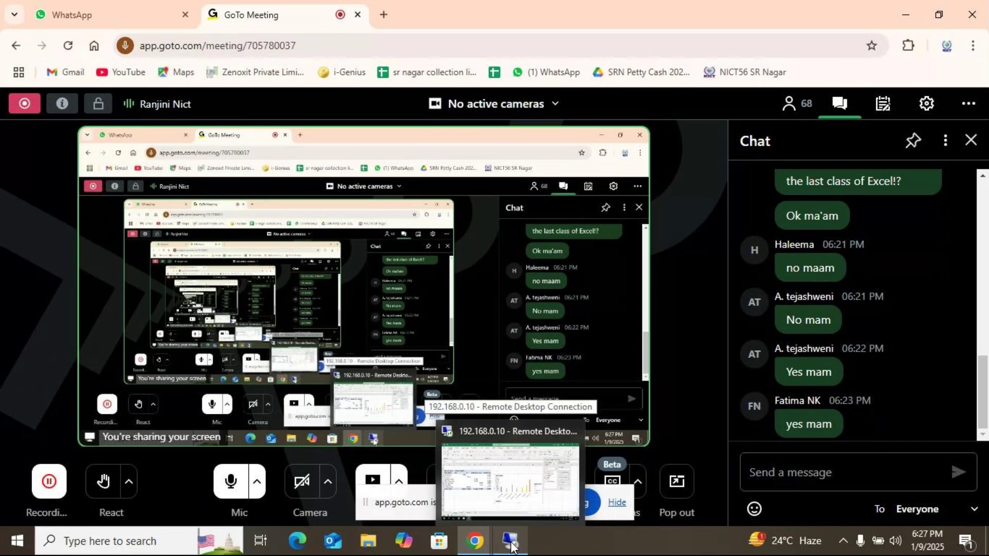
{"action": "left_click", "coordinate": [512, 541]}
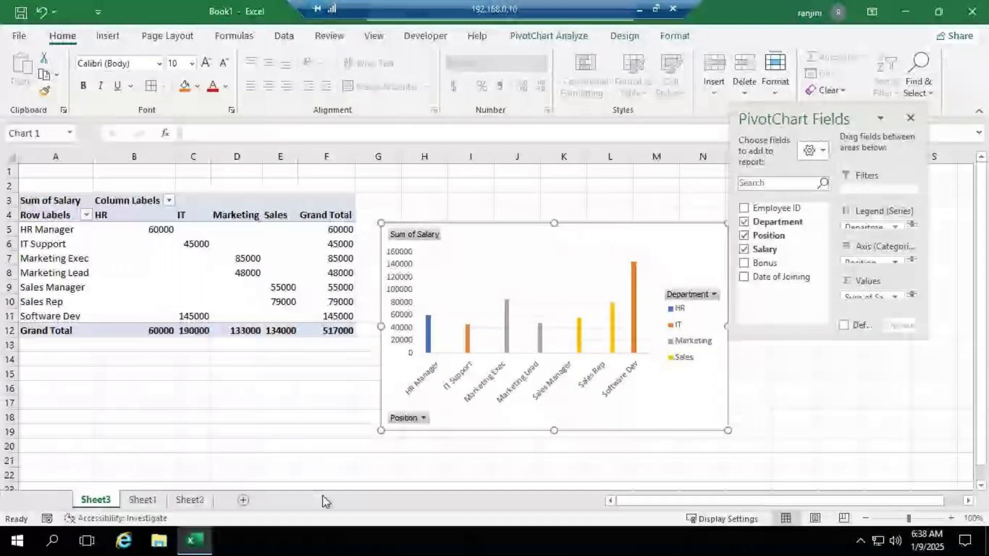
Step: Display the employee records on Sheet1, recheck the GoTo Meeting chat, and return to Excel to clear the range selection
{"action": "left_click", "coordinate": [154, 505]}
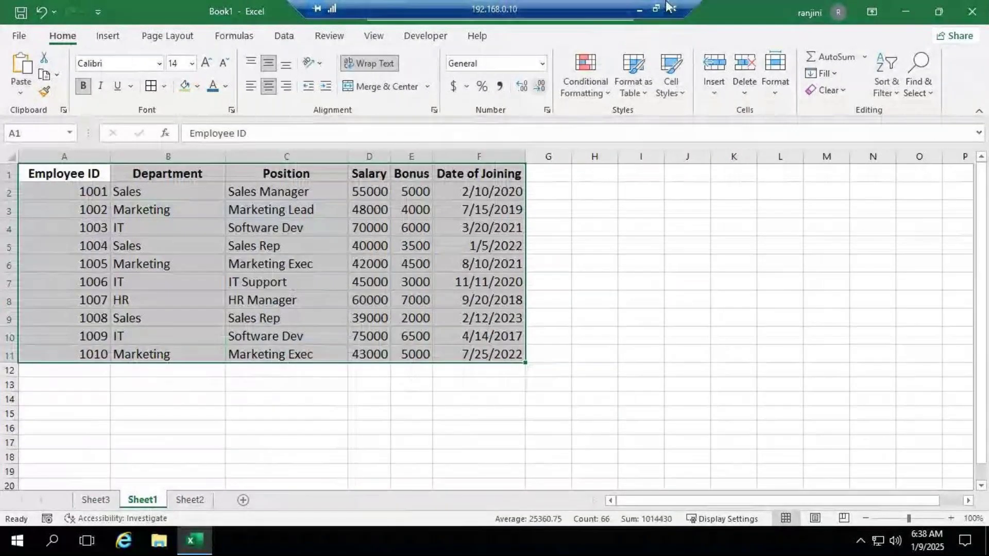
{"action": "left_click", "coordinate": [638, 6]}
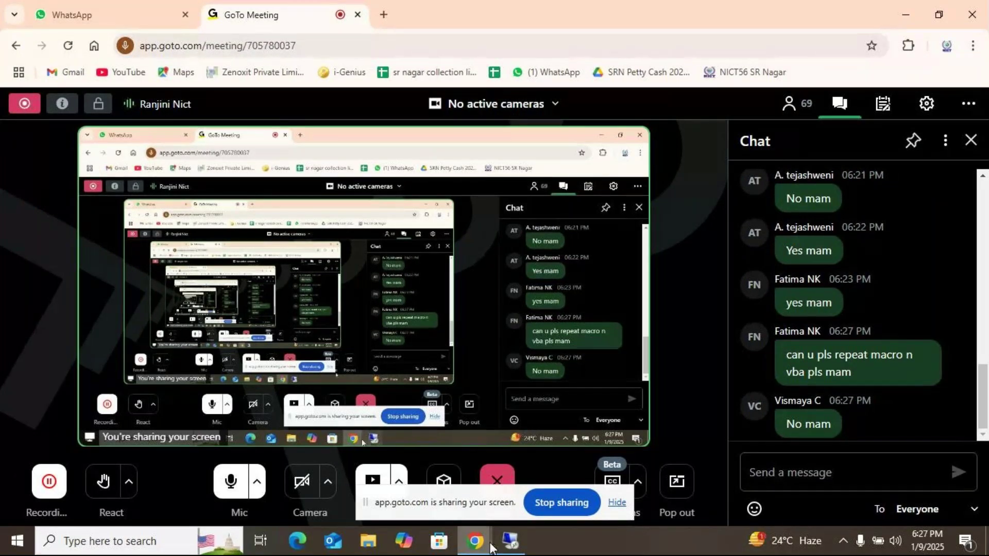
{"action": "left_click", "coordinate": [512, 548]}
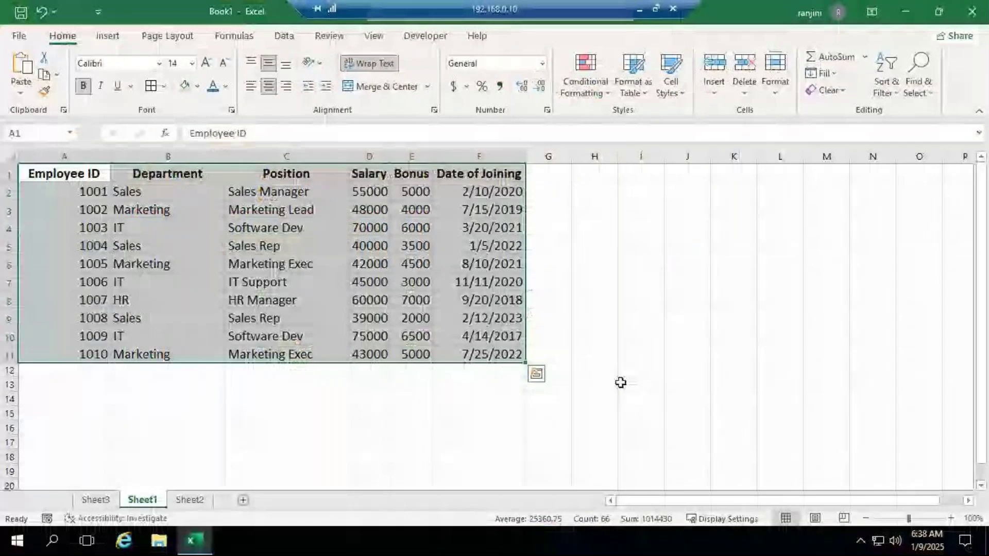
{"action": "left_click", "coordinate": [621, 383]}
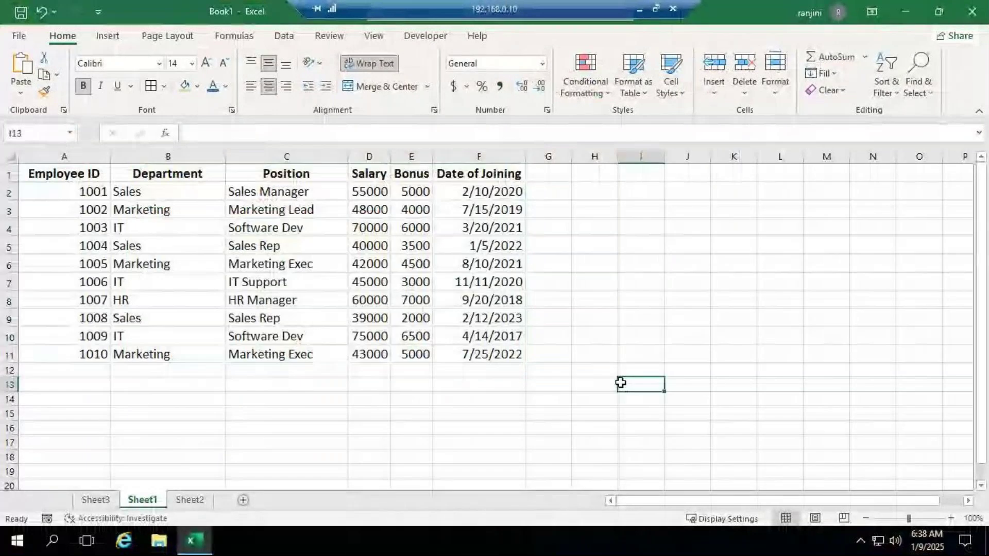
Step: Create a new blank workbook and insert a UserForm into its VBA project
{"action": "left_click", "coordinate": [33, 42]}
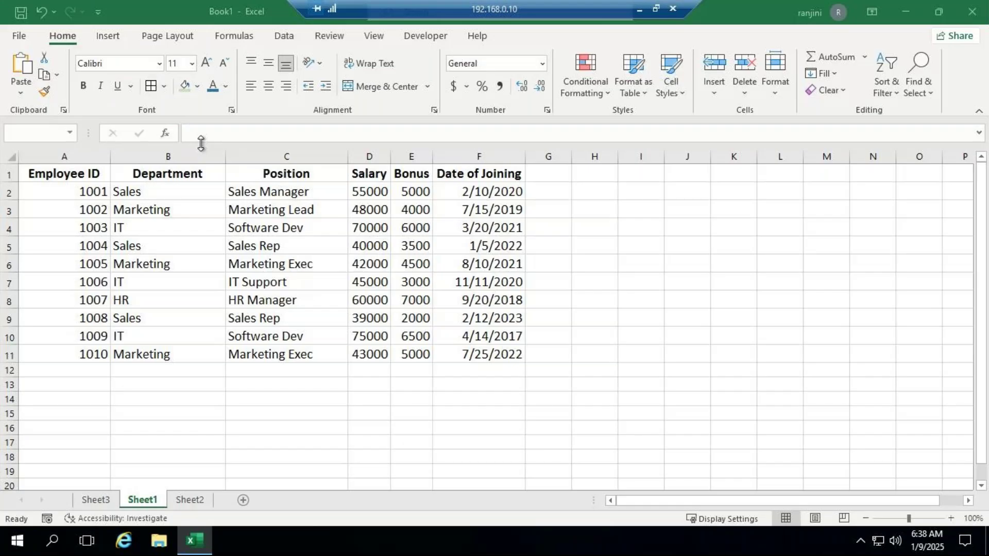
{"action": "left_click", "coordinate": [409, 36]}
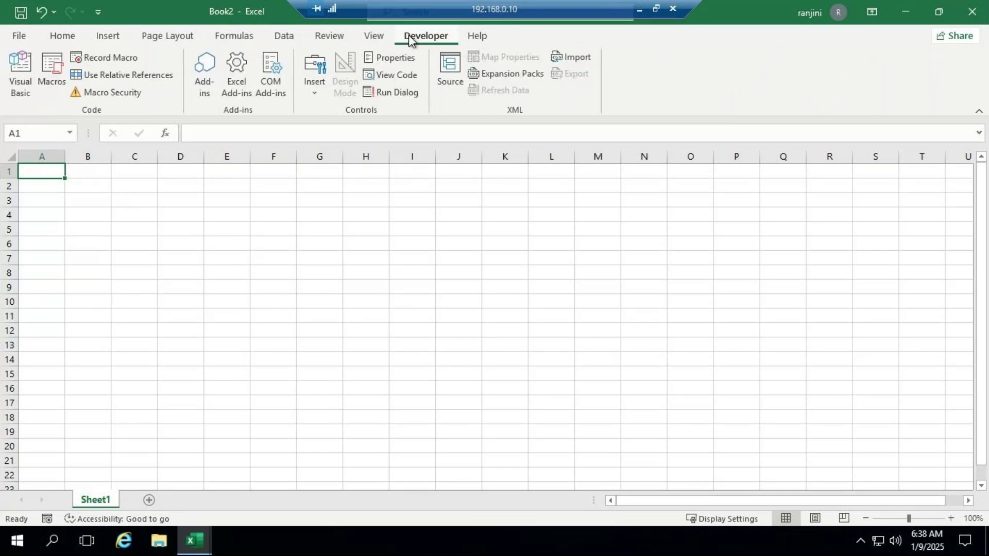
{"action": "left_click", "coordinate": [23, 90]}
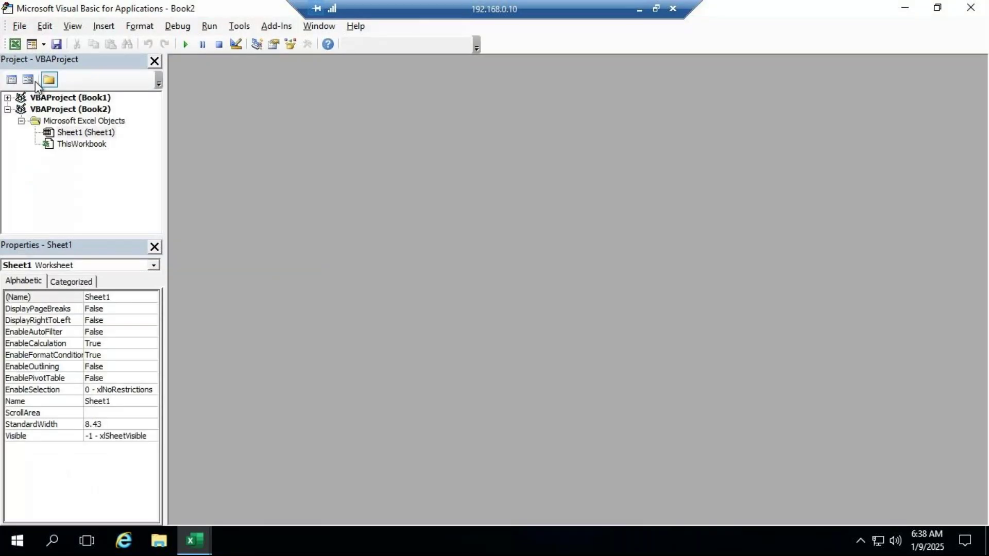
{"action": "left_click", "coordinate": [109, 26]}
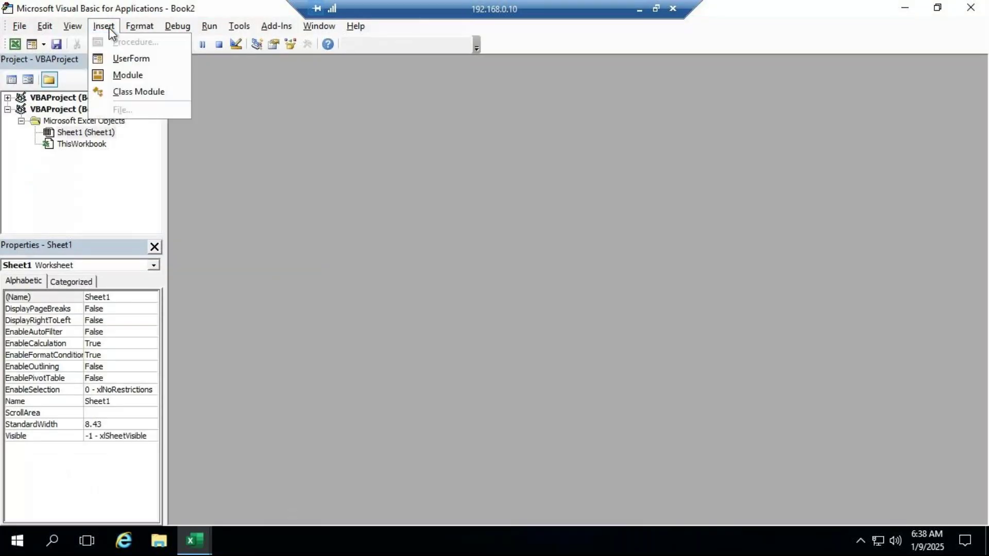
{"action": "left_click", "coordinate": [135, 60]}
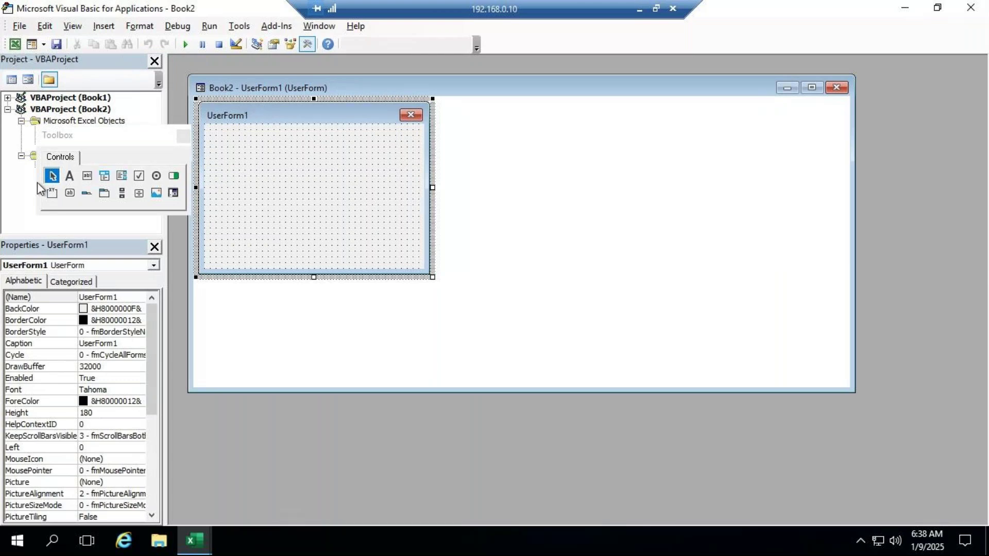
Step: Draw an Image control 96 high on UserForm1, at left 18 and top 18
{"action": "left_click", "coordinate": [157, 194]}
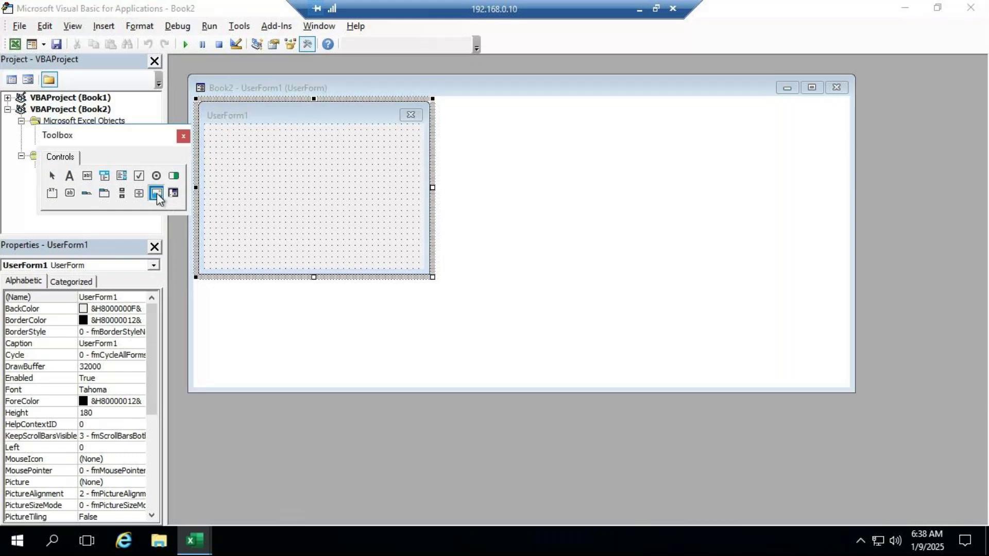
{"action": "left_click_drag", "start_coordinate": [226, 140], "coordinate": [375, 236]}
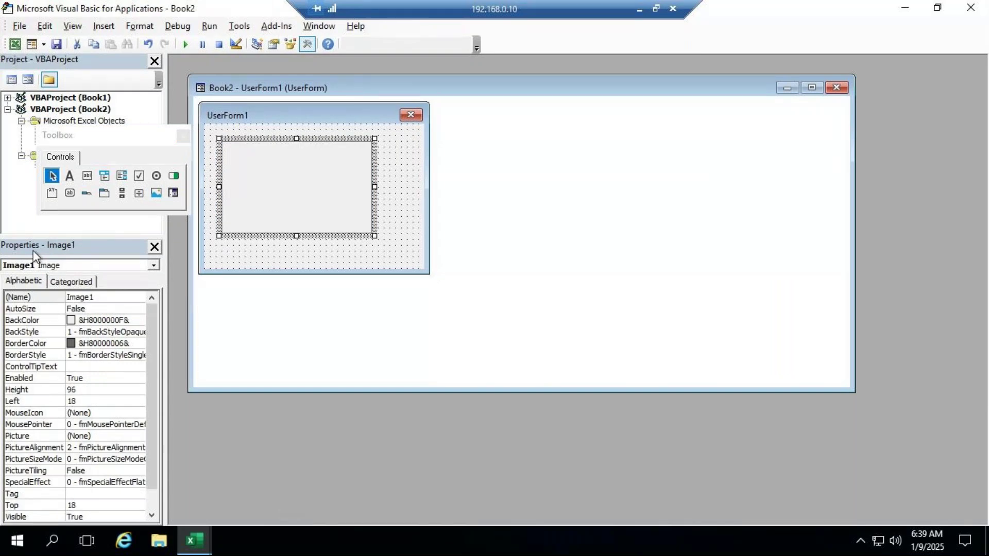
{"action": "left_click", "coordinate": [91, 438]}
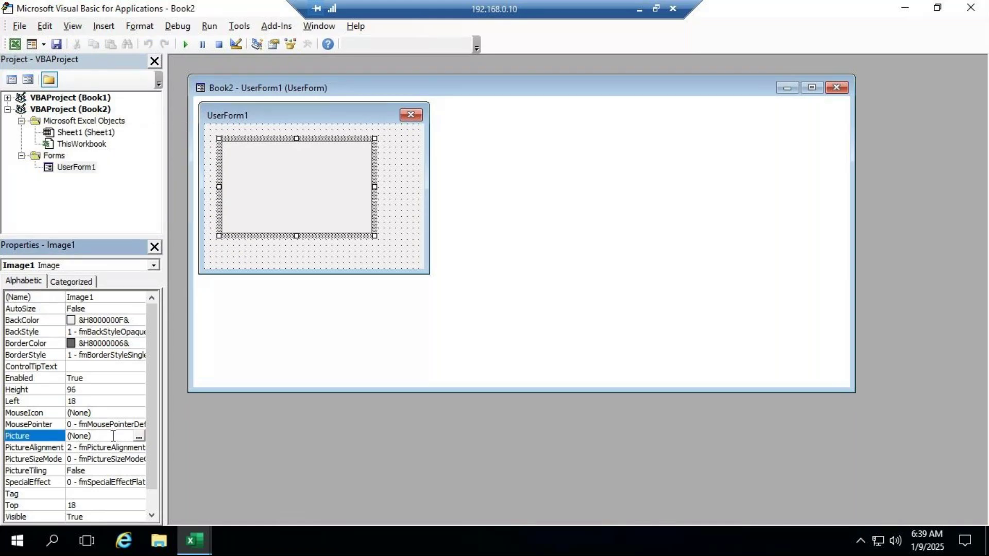
{"action": "left_click", "coordinate": [138, 437]}
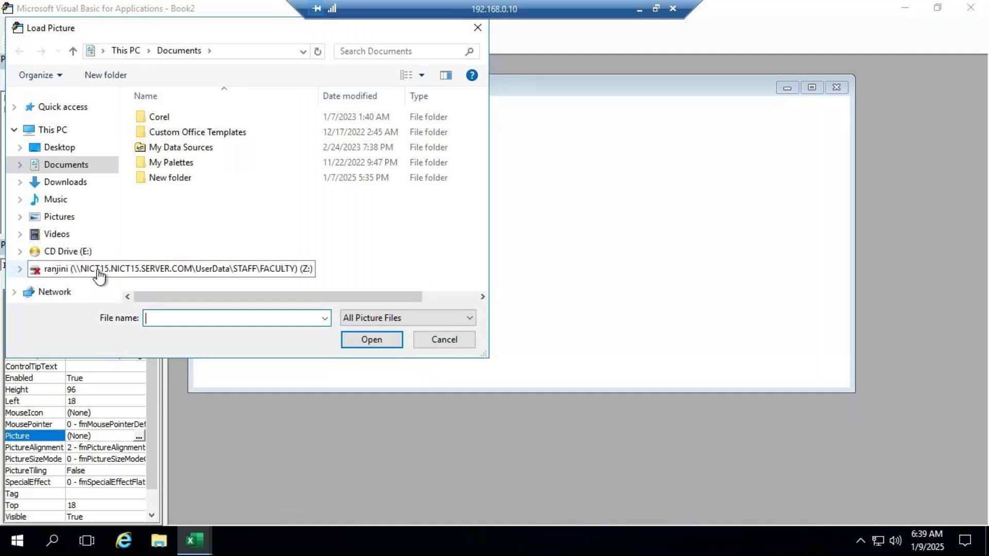
{"action": "left_click", "coordinate": [99, 276]}
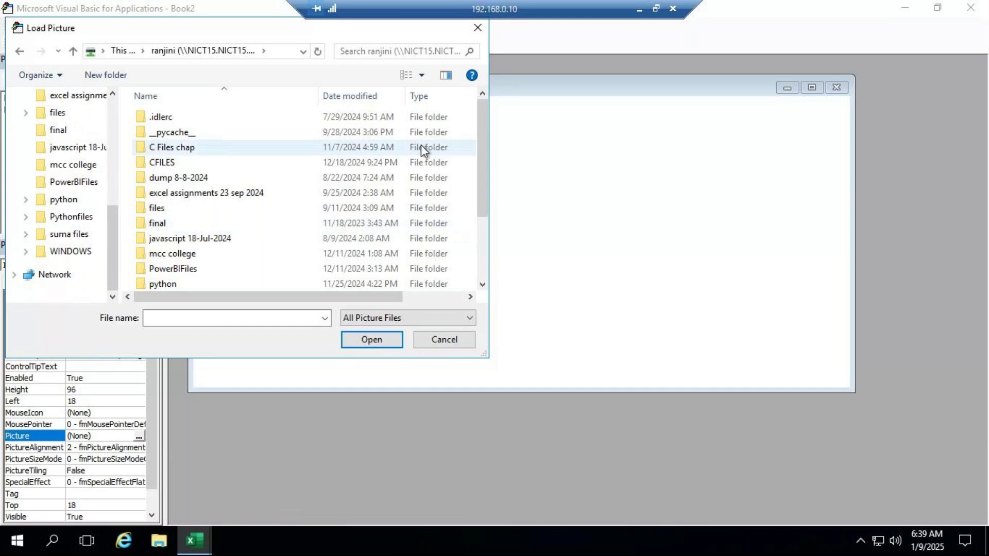
{"action": "left_click_drag", "start_coordinate": [114, 238], "coordinate": [124, 133]}
{"action": "left_click", "coordinate": [74, 221]}
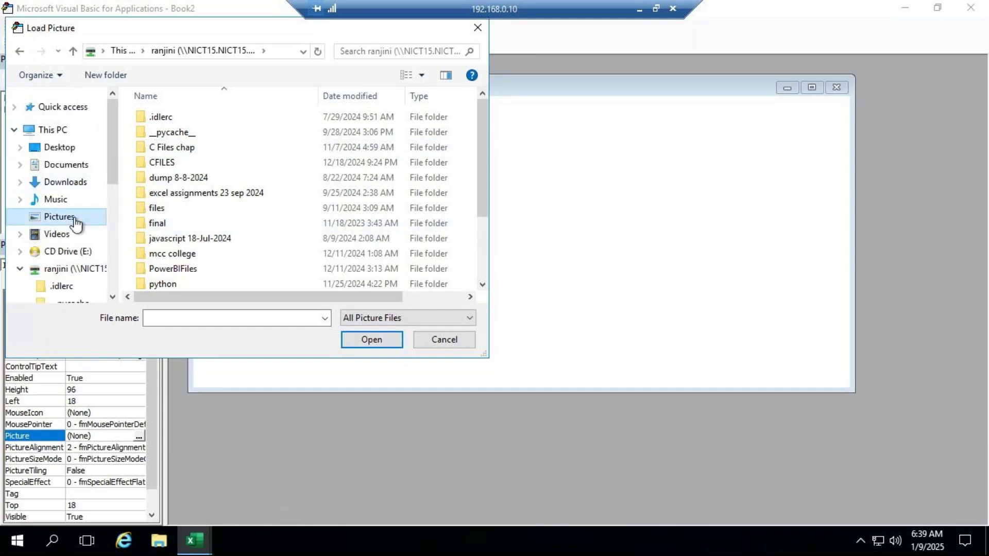
{"action": "left_click", "coordinate": [446, 340]}
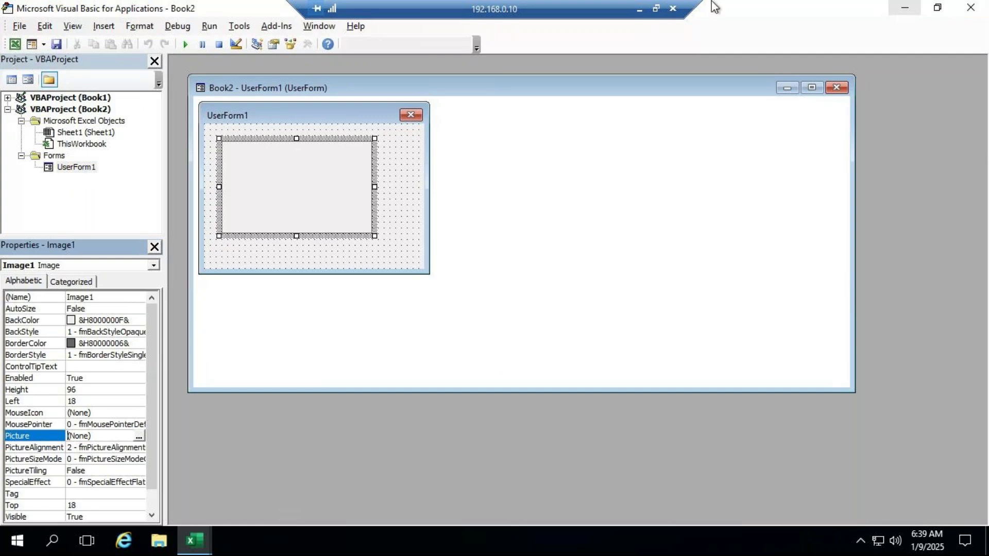
Step: Leave the remote session and search the web for "ganesha images" in Microsoft Edge
{"action": "left_click", "coordinate": [639, 9]}
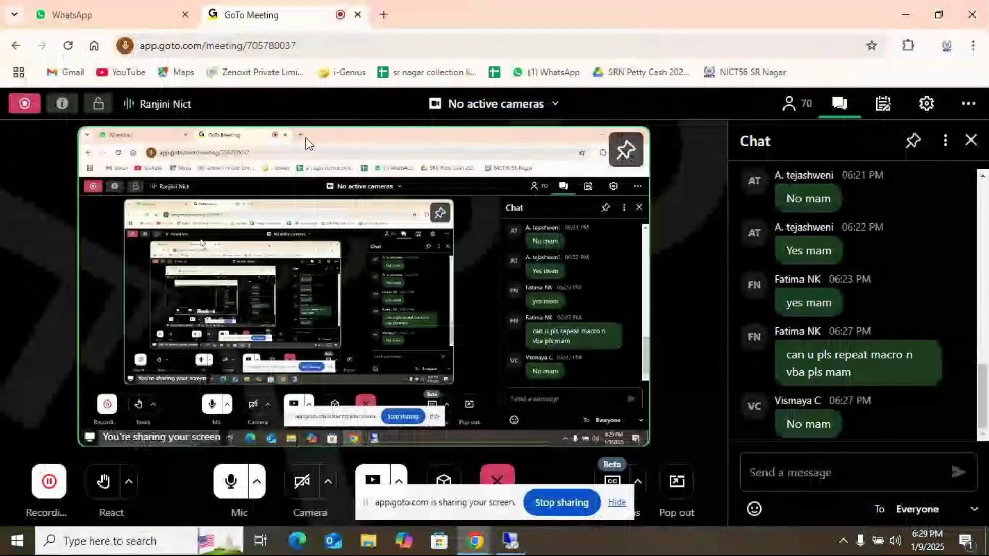
{"action": "left_click", "coordinate": [908, 14]}
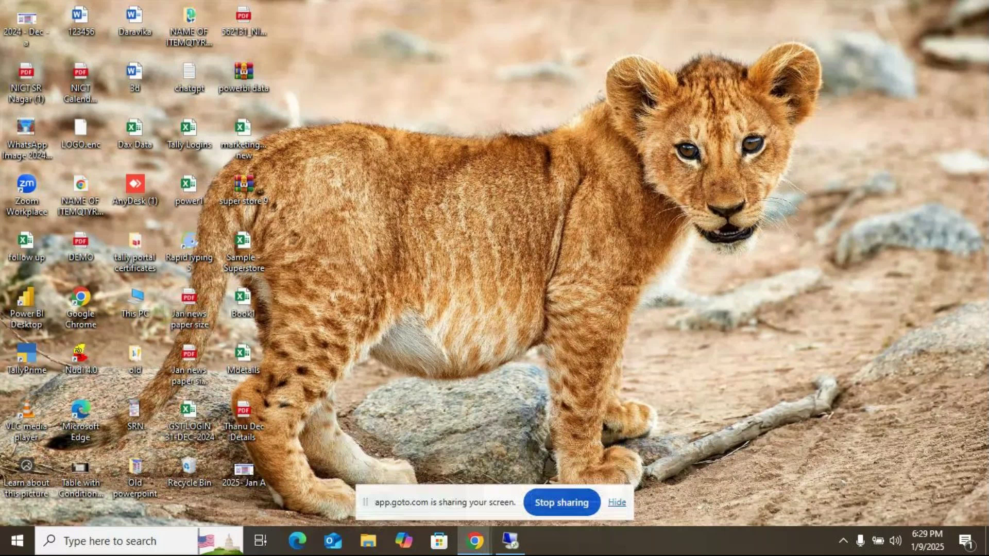
{"action": "left_click", "coordinate": [301, 536]}
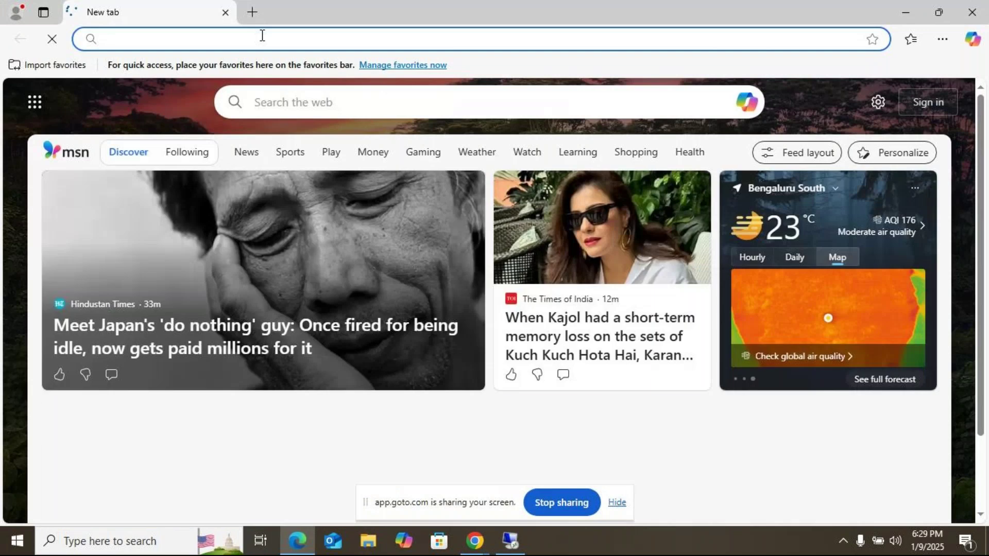
{"action": "type", "text": "g"}
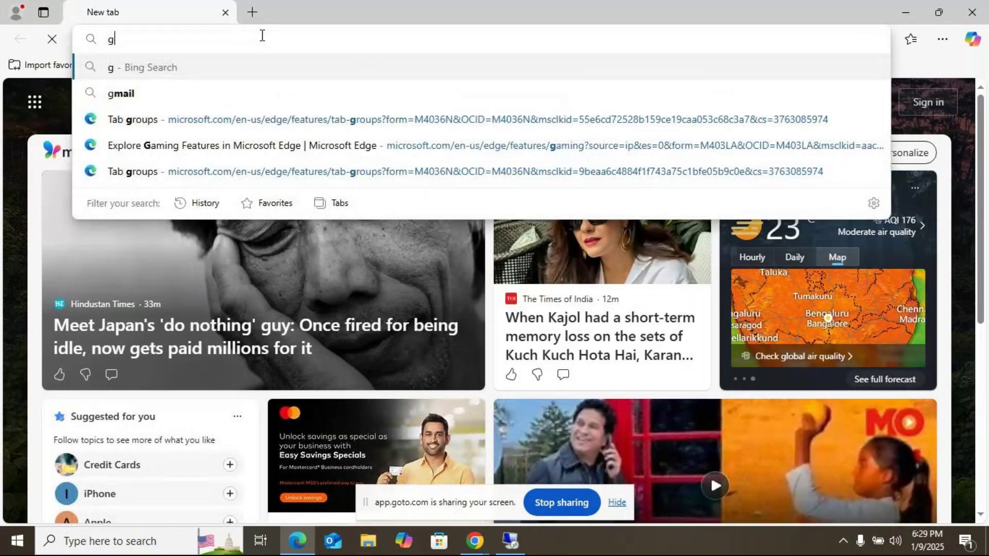
{"action": "type", "text": "anesha"}
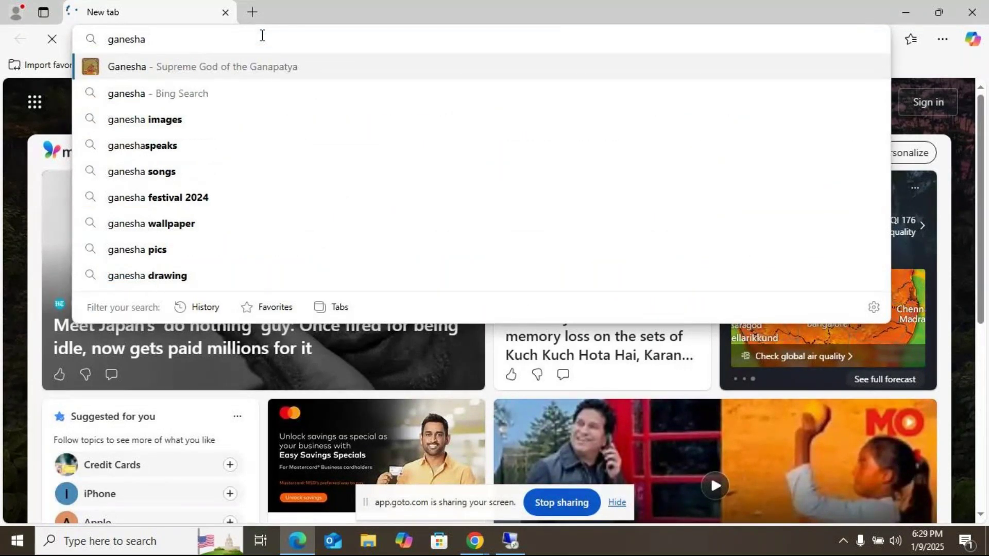
{"action": "type", "text": " g"}
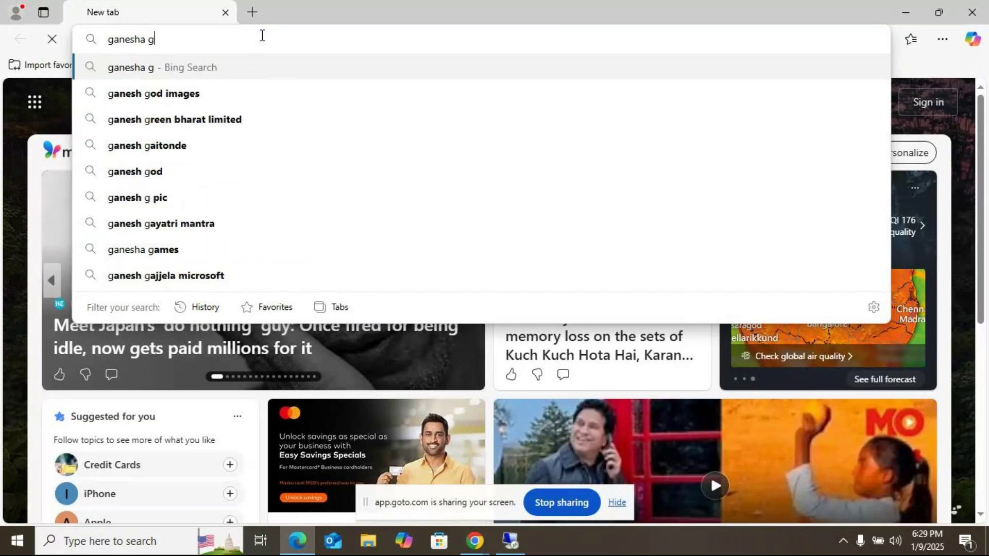
{"action": "key", "text": "BackSpace"}
{"action": "key", "text": "BackSpace"}
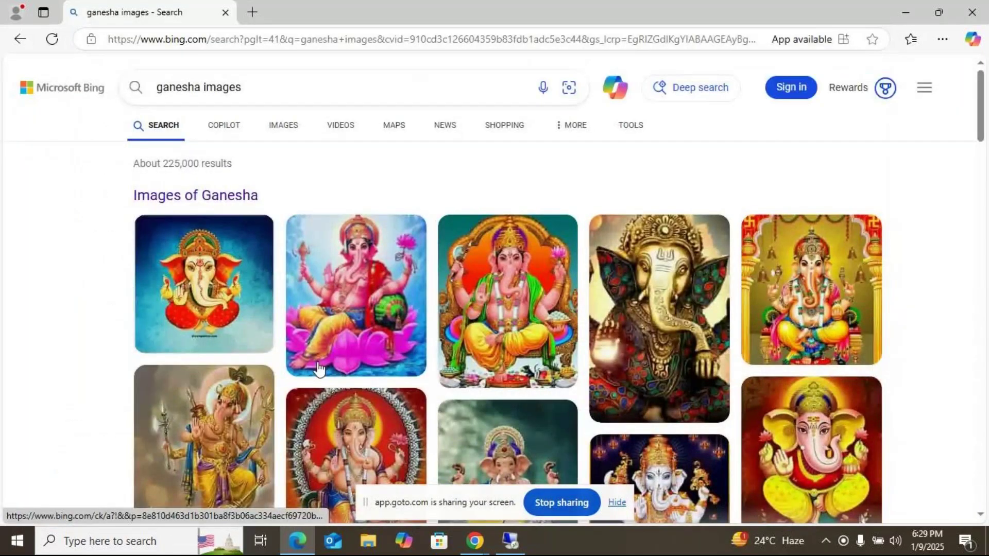
Step: Open the seated Ganesha picture with the yellow garment and try to save it as ganesha on Local Disk (C:)
{"action": "scroll", "coordinate": [573, 258], "scroll_direction": "down", "scroll_amount": 4}
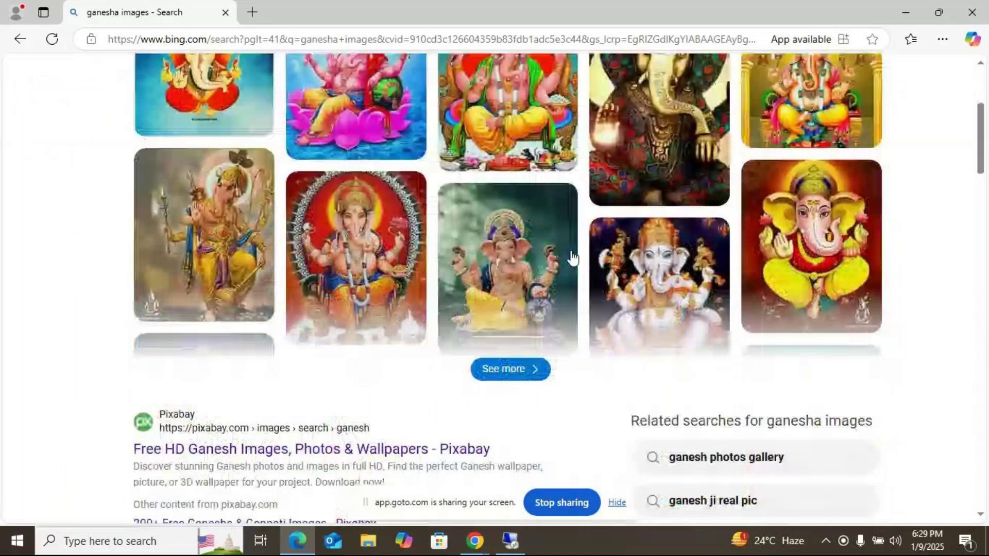
{"action": "left_click", "coordinate": [571, 258]}
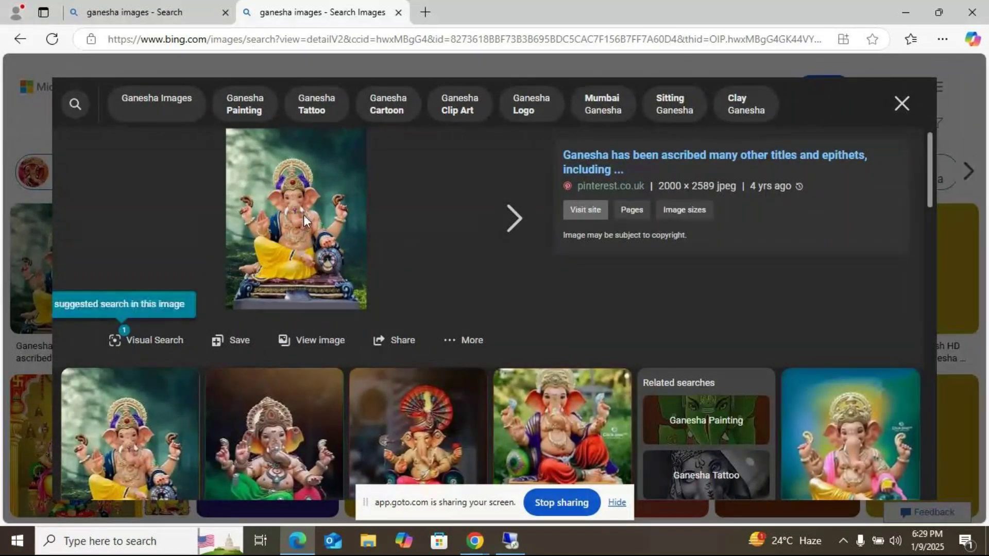
{"action": "right_click", "coordinate": [303, 218]}
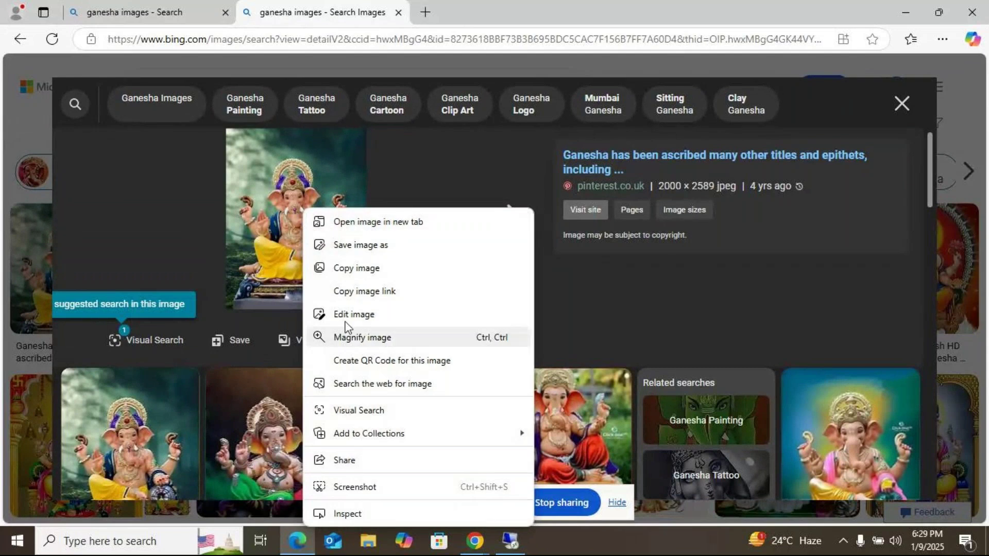
{"action": "left_click", "coordinate": [364, 246]}
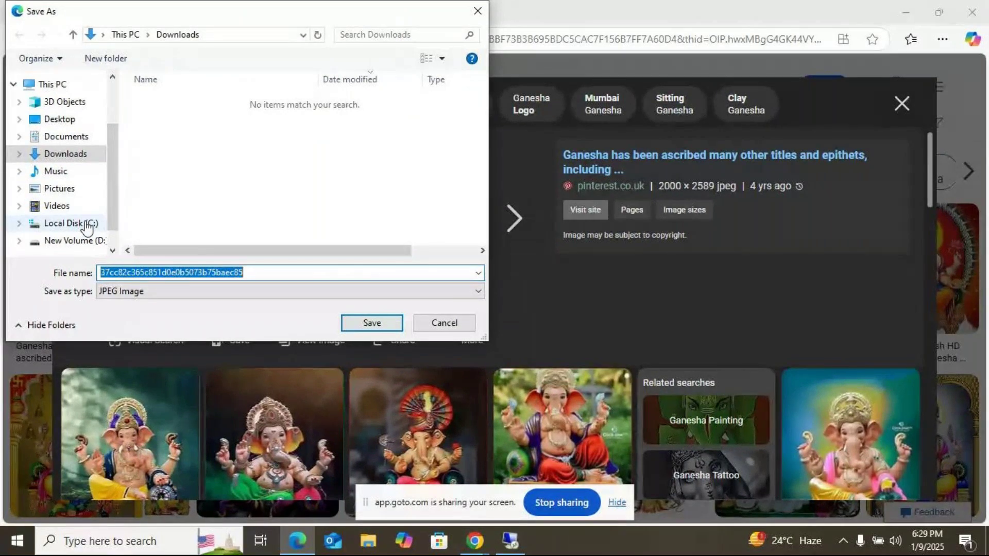
{"action": "left_click", "coordinate": [87, 225]}
{"action": "double_click", "coordinate": [258, 271]}
{"action": "type", "text": "ganesha"}
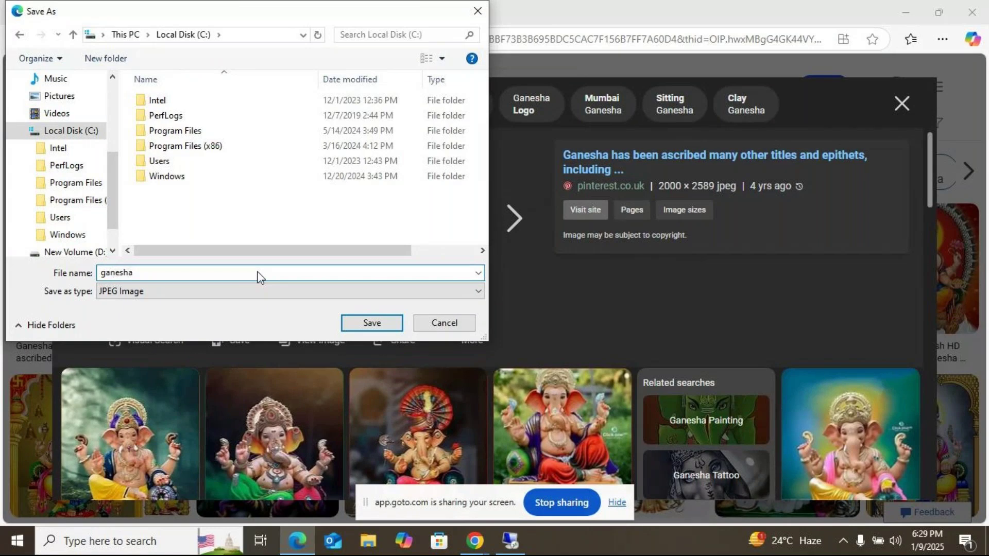
{"action": "left_click", "coordinate": [377, 325]}
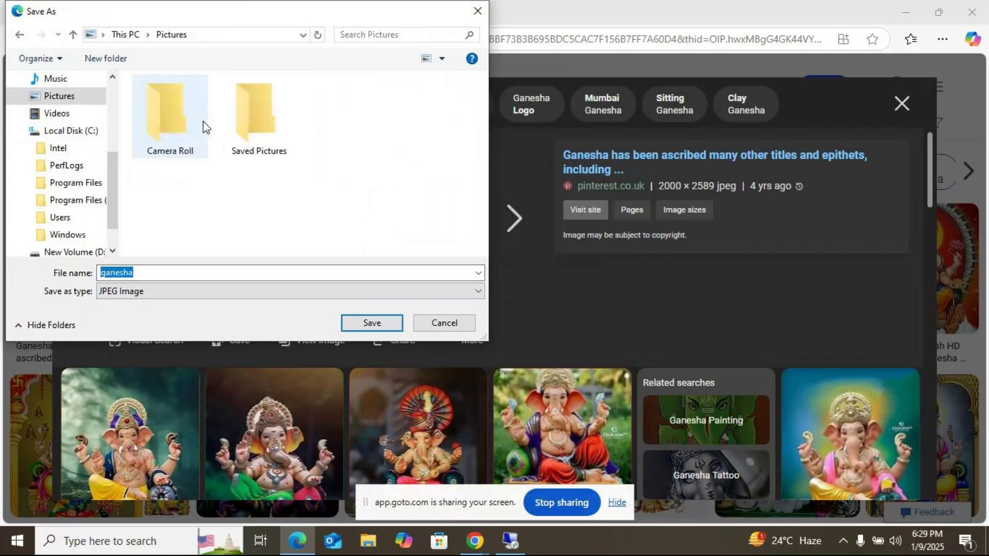
Step: Save the ganesha JPEG image to the local Desktop folder and close the browser
{"action": "left_click_drag", "start_coordinate": [107, 187], "coordinate": [128, 110]}
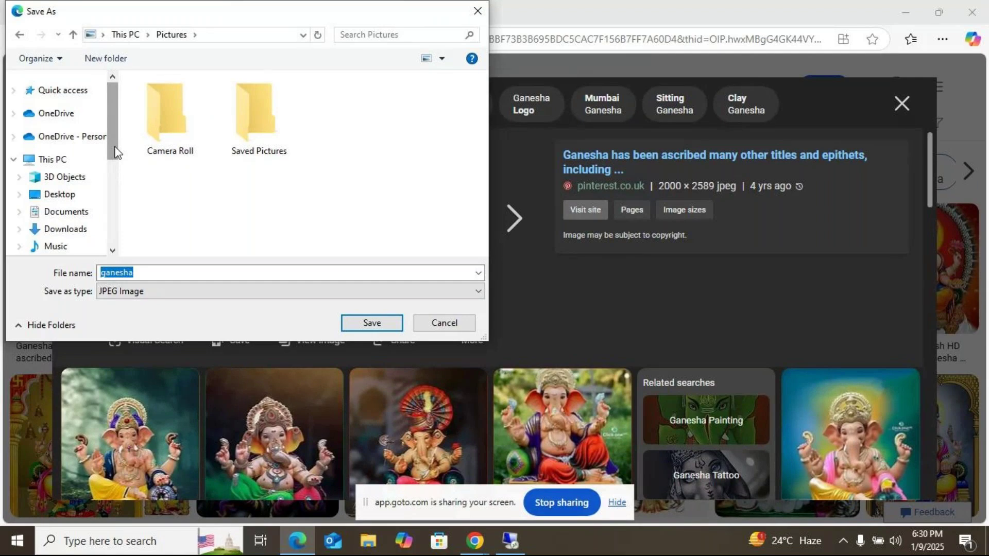
{"action": "left_click", "coordinate": [60, 195]}
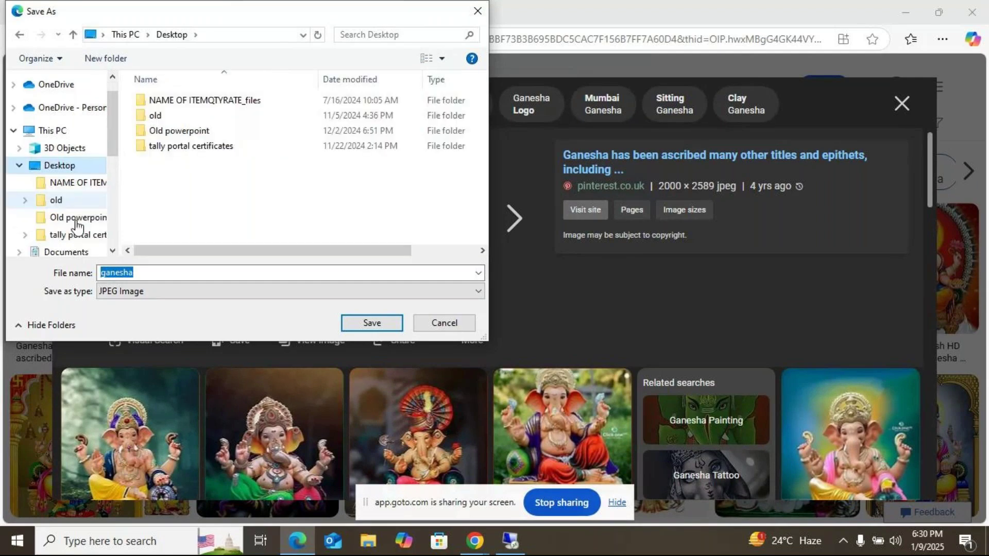
{"action": "left_click", "coordinate": [362, 323]}
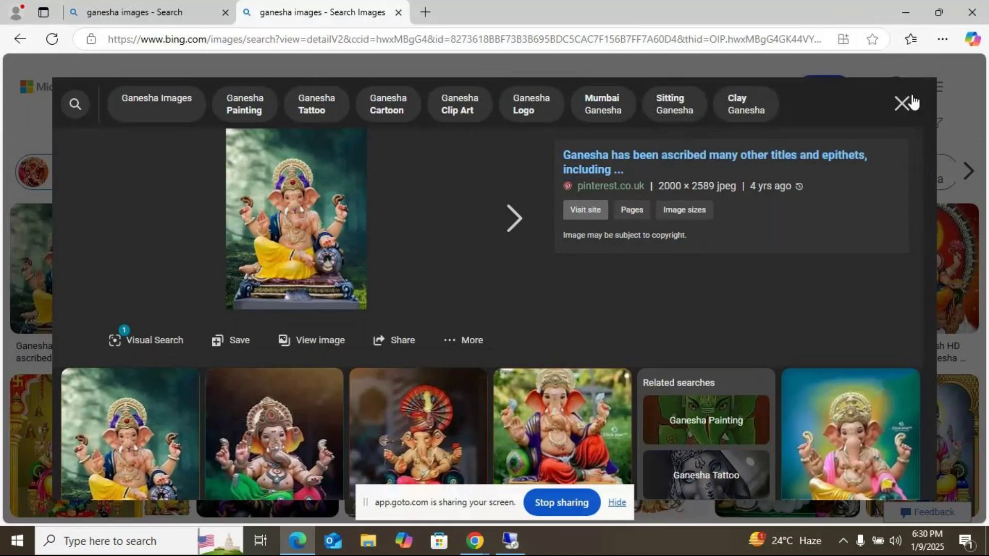
{"action": "left_click", "coordinate": [911, 101]}
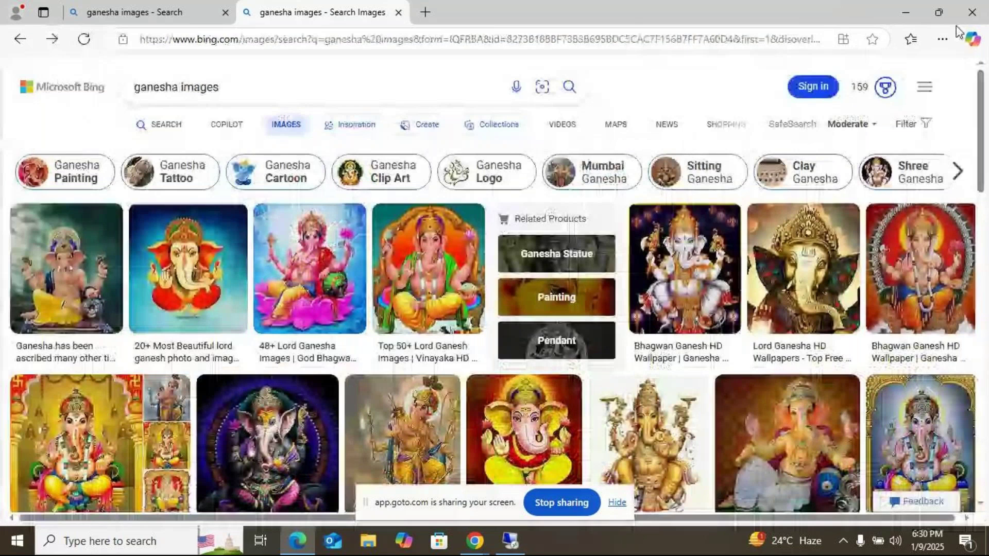
{"action": "left_click", "coordinate": [972, 12]}
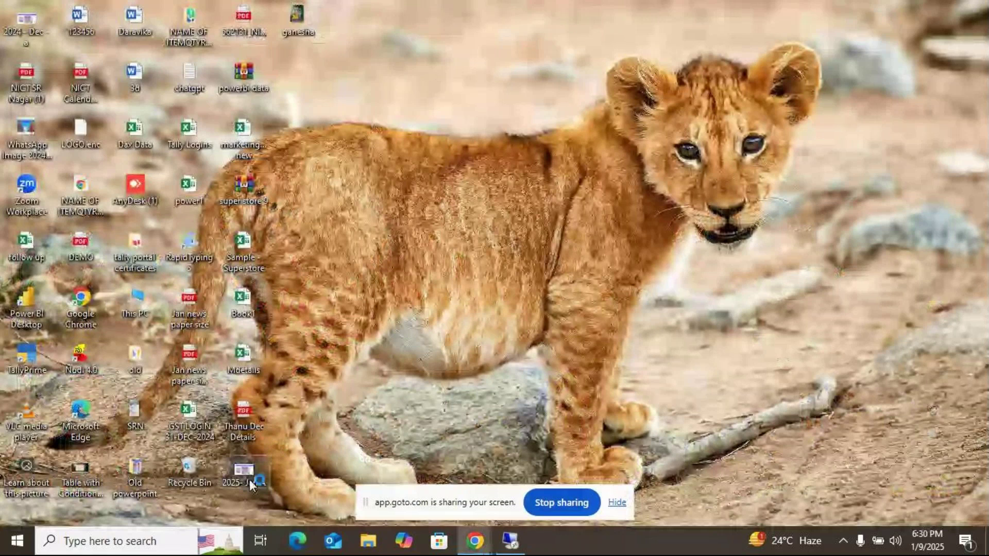
Step: Try to copy the ganesha picture from the local desktop to the remote session's desktop
{"action": "left_click", "coordinate": [297, 21]}
{"action": "right_click", "coordinate": [298, 17]}
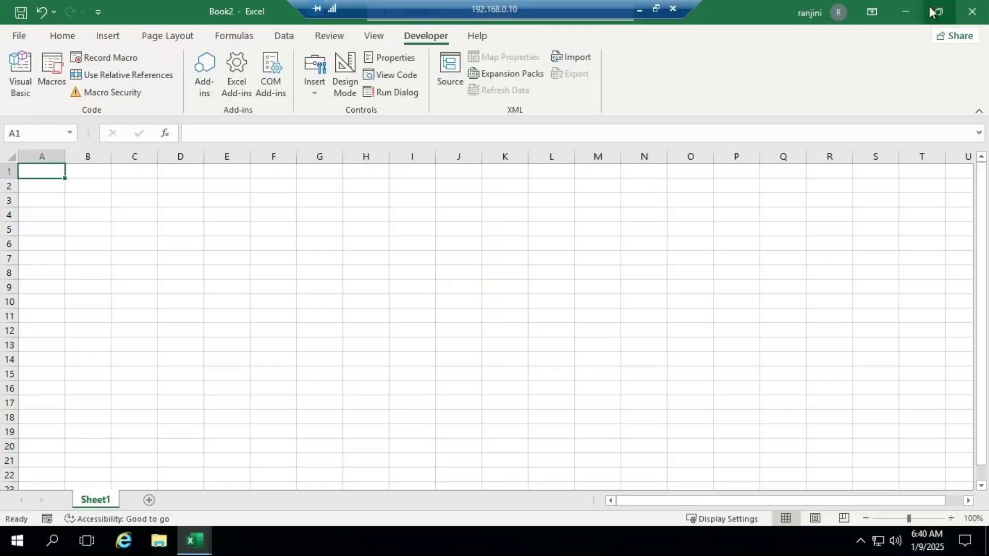
{"action": "left_click", "coordinate": [914, 10]}
{"action": "left_click", "coordinate": [900, 11]}
{"action": "right_click", "coordinate": [569, 145]}
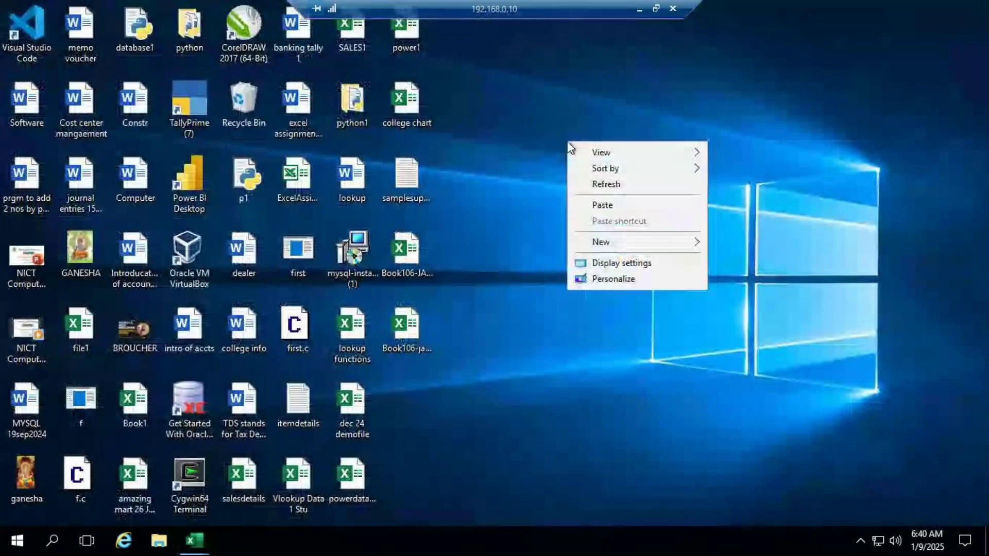
{"action": "left_click", "coordinate": [600, 205]}
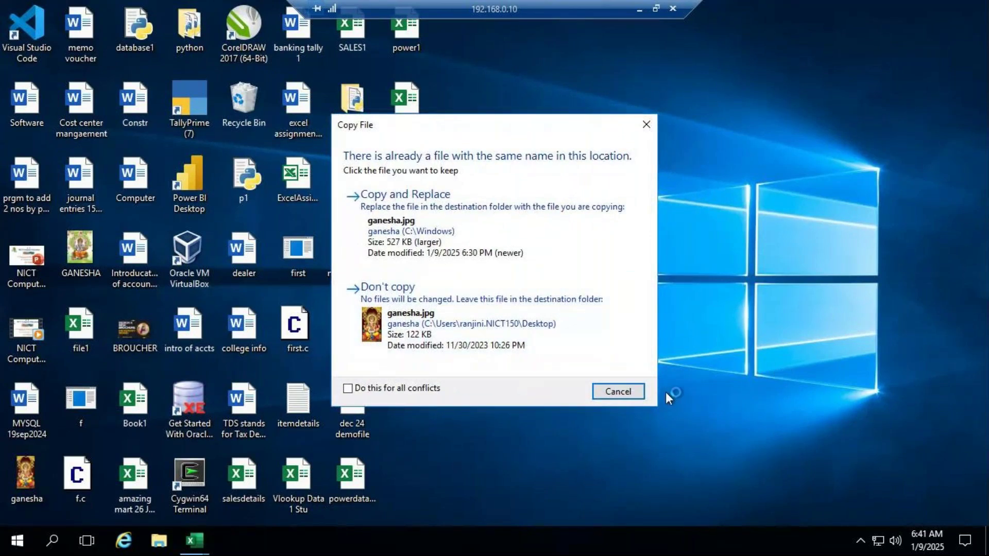
{"action": "left_click", "coordinate": [618, 391]}
Step: Switch back to the Visual Basic editor and load the GANESHA GIF from the Desktop as the Image control's picture
{"action": "mouse_move", "coordinate": [205, 547]}
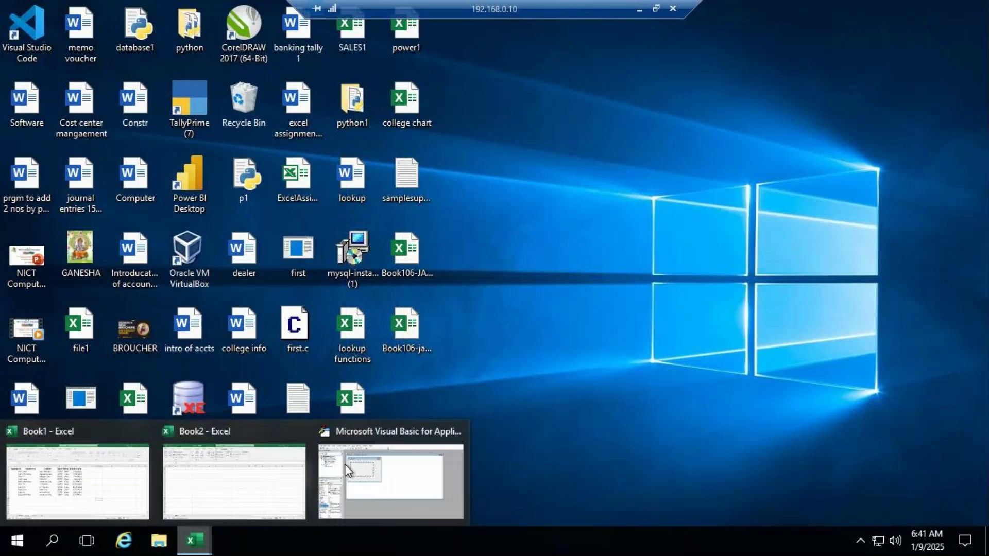
{"action": "left_click", "coordinate": [394, 434]}
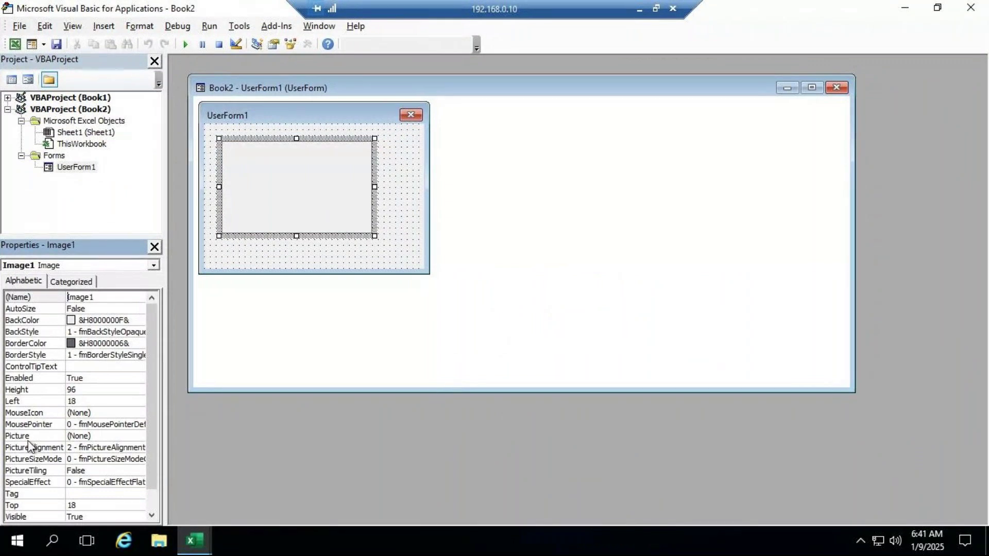
{"action": "left_click", "coordinate": [129, 427]}
{"action": "left_click", "coordinate": [132, 436]}
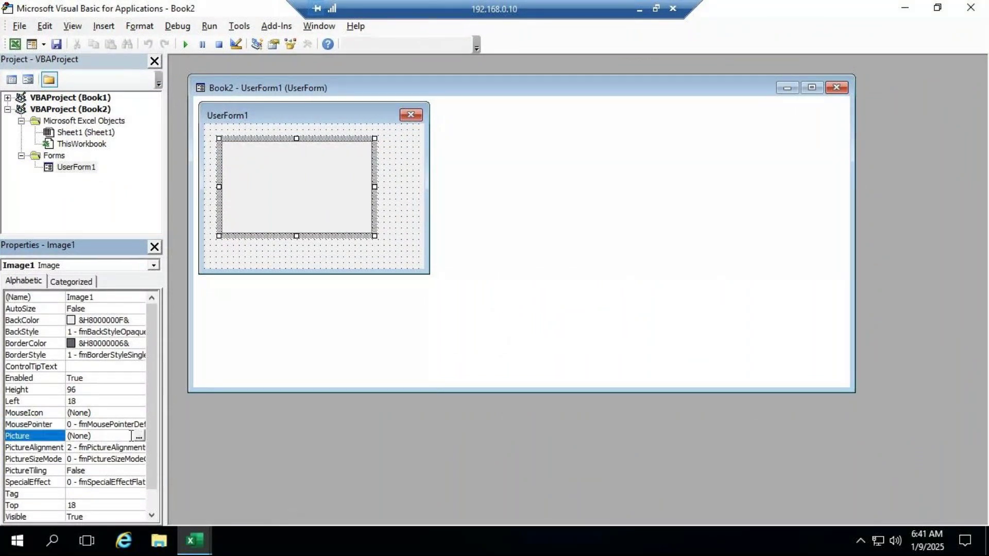
{"action": "left_click", "coordinate": [139, 436]}
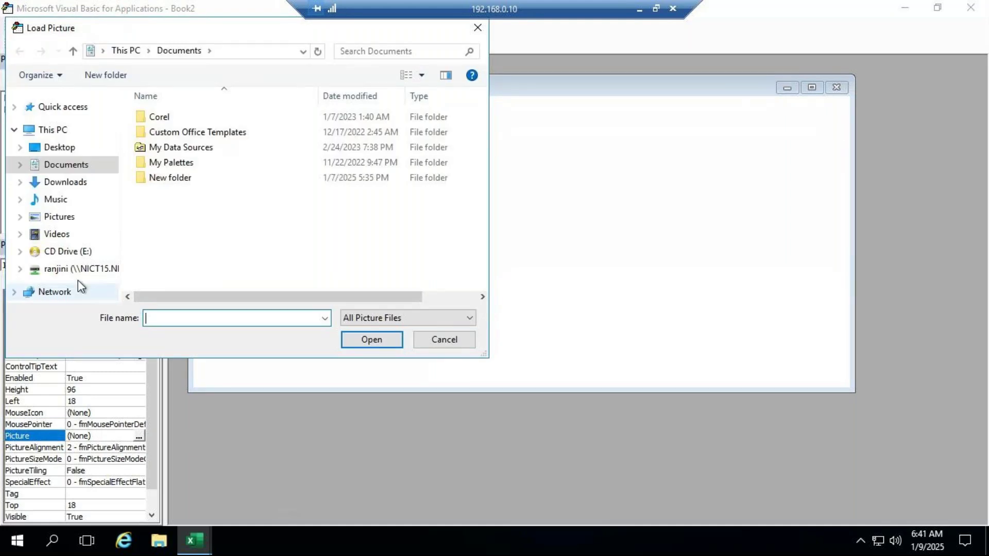
{"action": "left_click", "coordinate": [73, 149]}
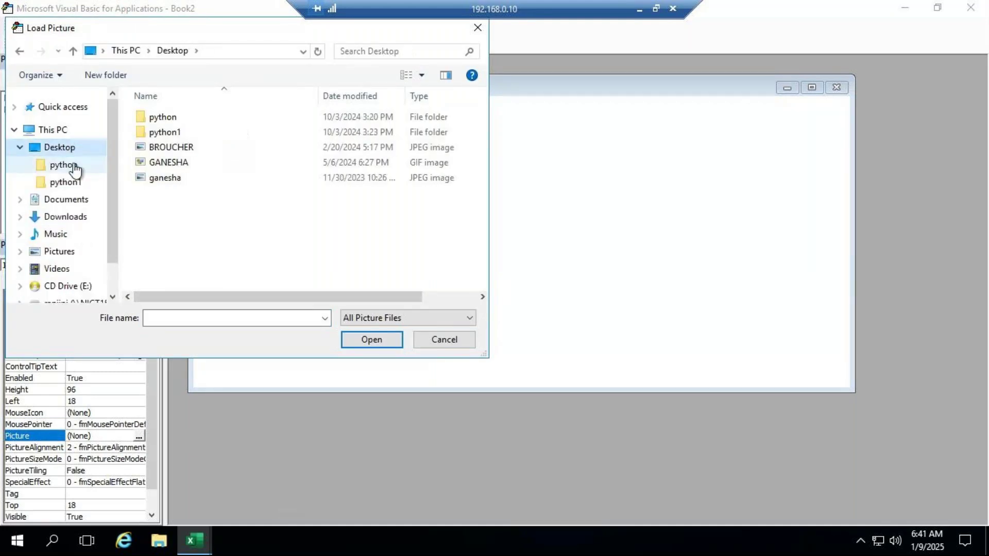
{"action": "left_click", "coordinate": [175, 164]}
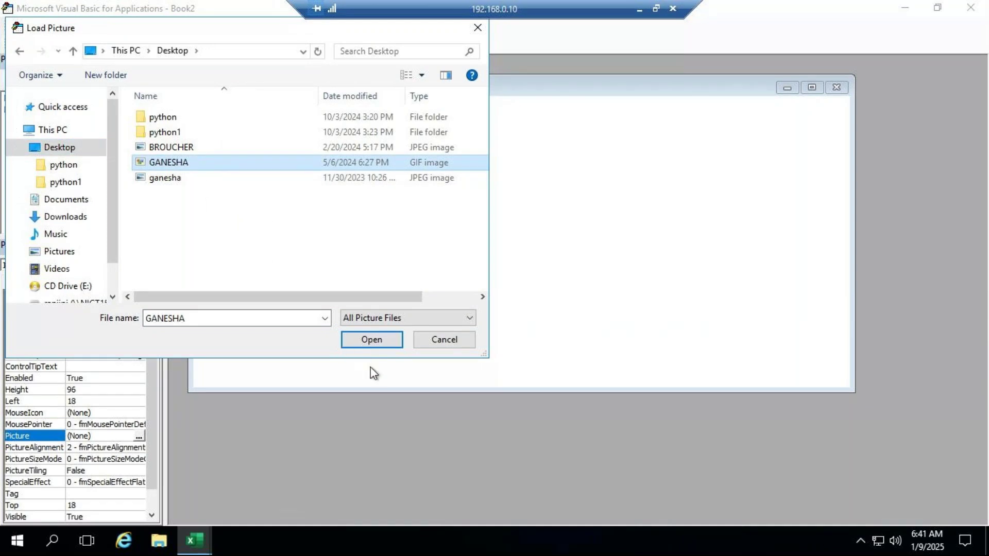
{"action": "left_click", "coordinate": [375, 342]}
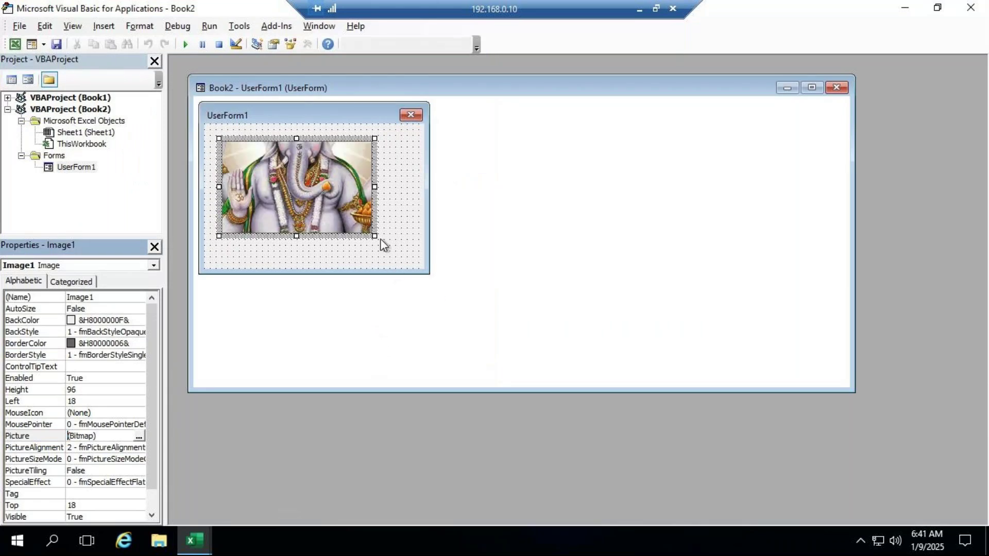
Step: Enlarge UserForm1 in both directions to a height of about 261
{"action": "left_click", "coordinate": [426, 279]}
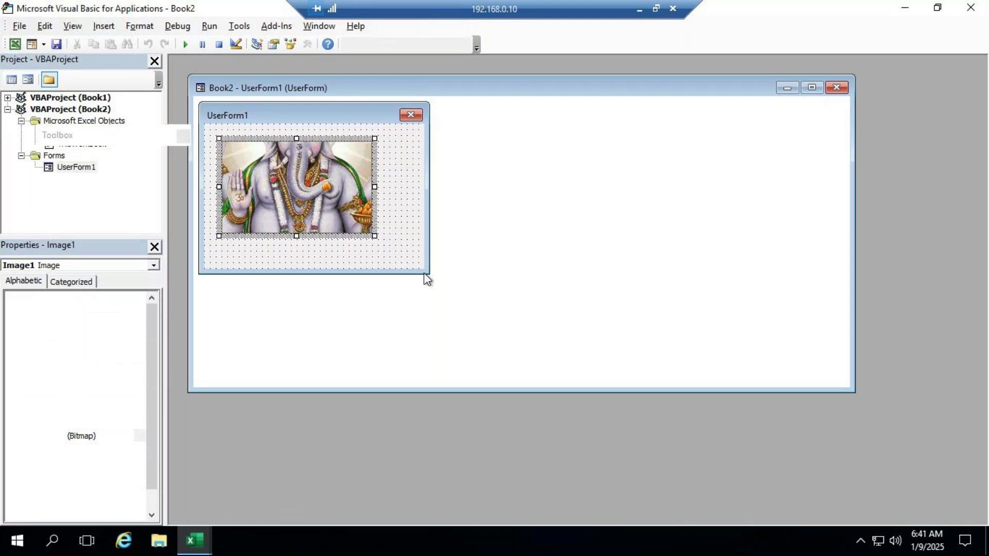
{"action": "left_click", "coordinate": [432, 273]}
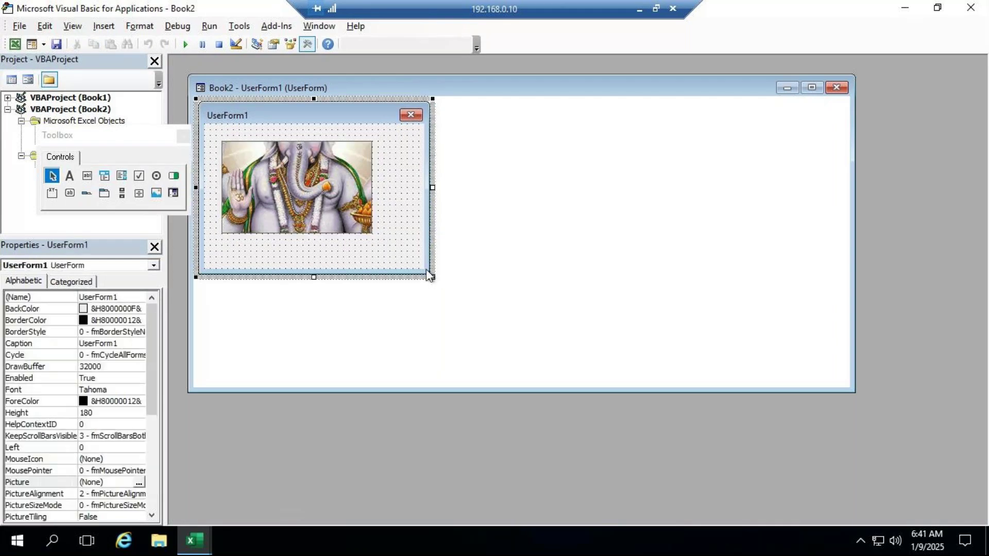
{"action": "left_click_drag", "start_coordinate": [444, 295], "coordinate": [554, 366]}
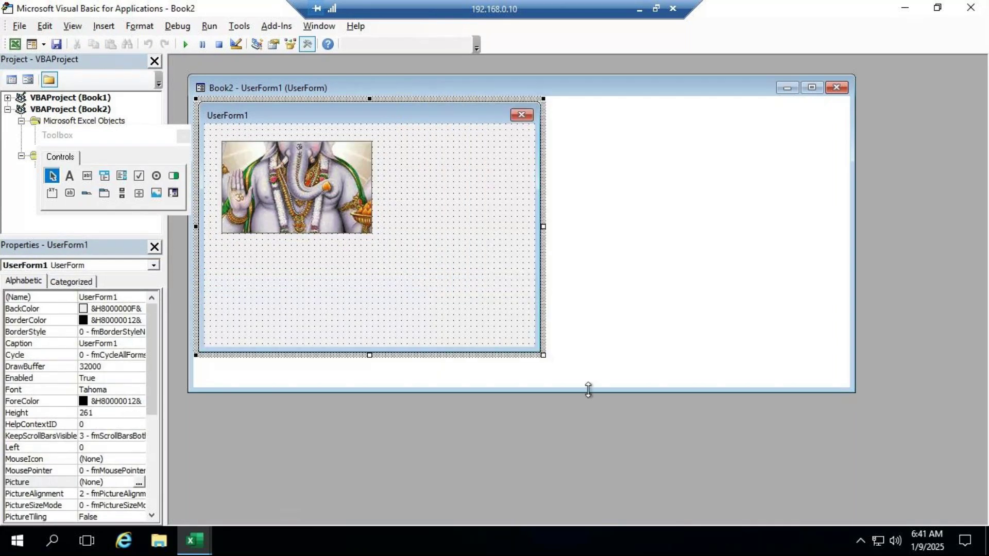
Step: Set the Image control's AutoSize property to True
{"action": "left_click", "coordinate": [352, 235]}
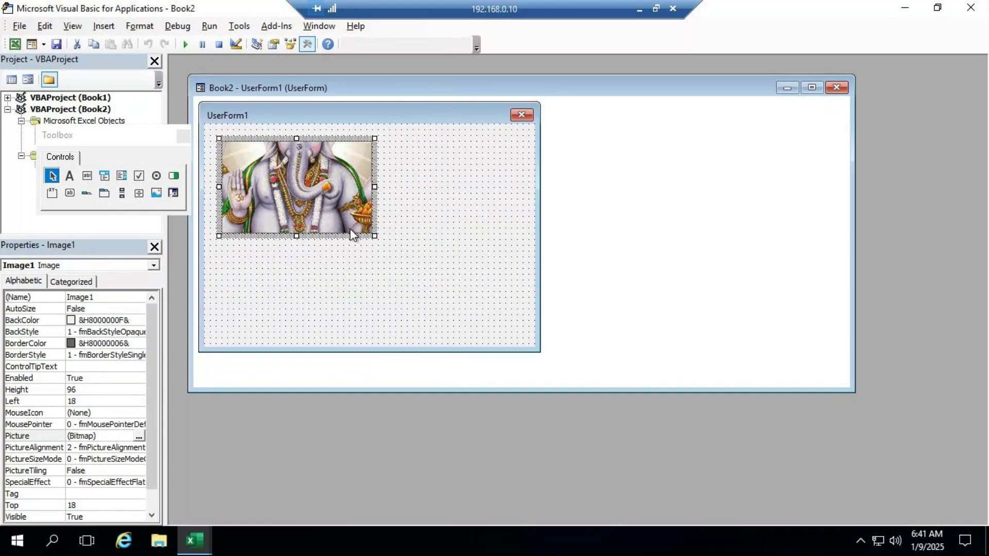
{"action": "left_click", "coordinate": [118, 308]}
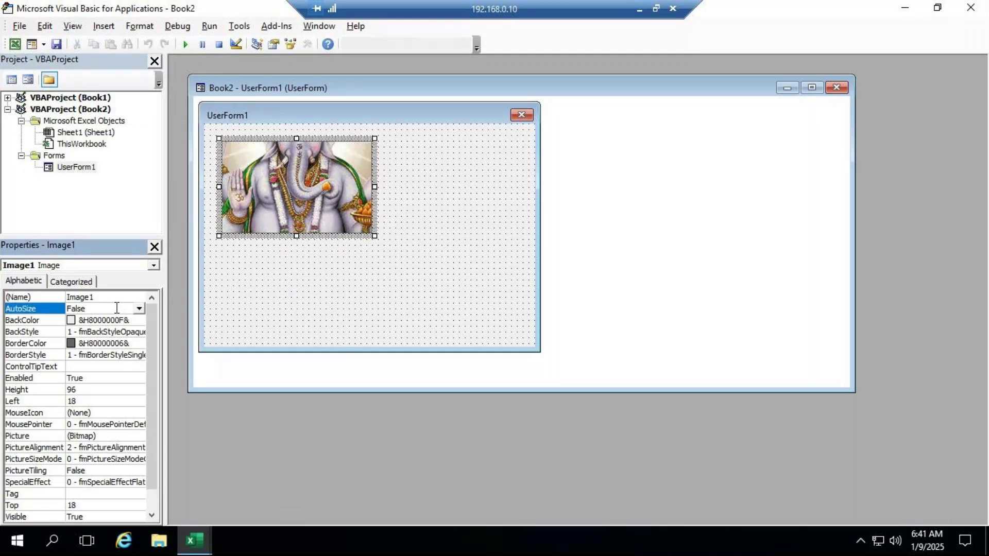
{"action": "left_click", "coordinate": [139, 309]}
{"action": "left_click", "coordinate": [89, 321]}
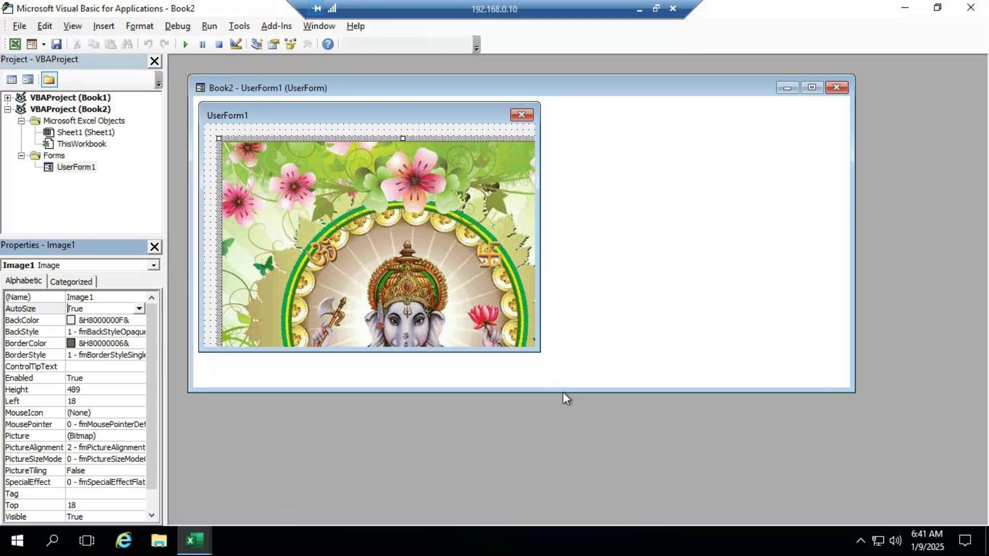
Step: Maximize the form designer window and enlarge UserForm1 to a height of about 556 so it holds the whole picture
{"action": "left_click_drag", "start_coordinate": [563, 388], "coordinate": [563, 504]}
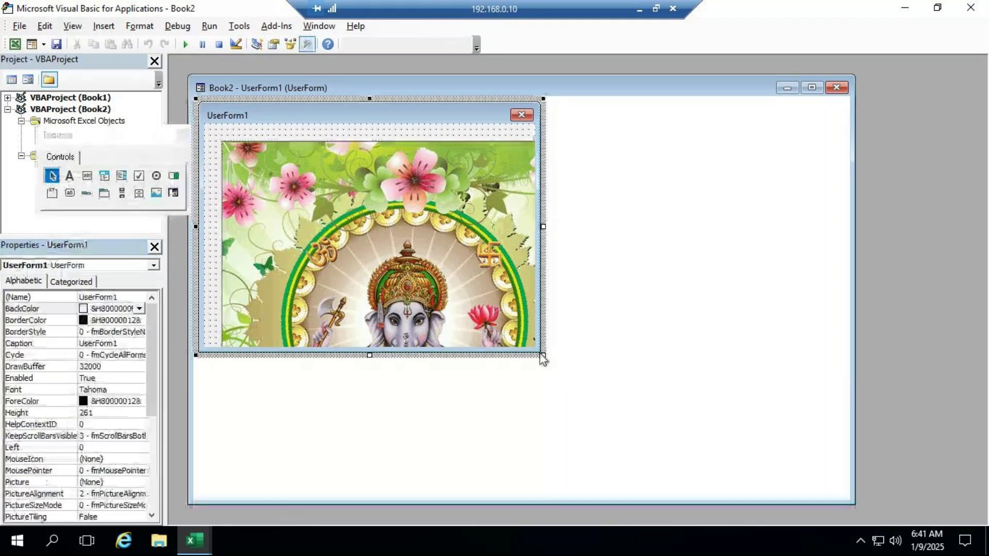
{"action": "left_click_drag", "start_coordinate": [546, 357], "coordinate": [709, 489]}
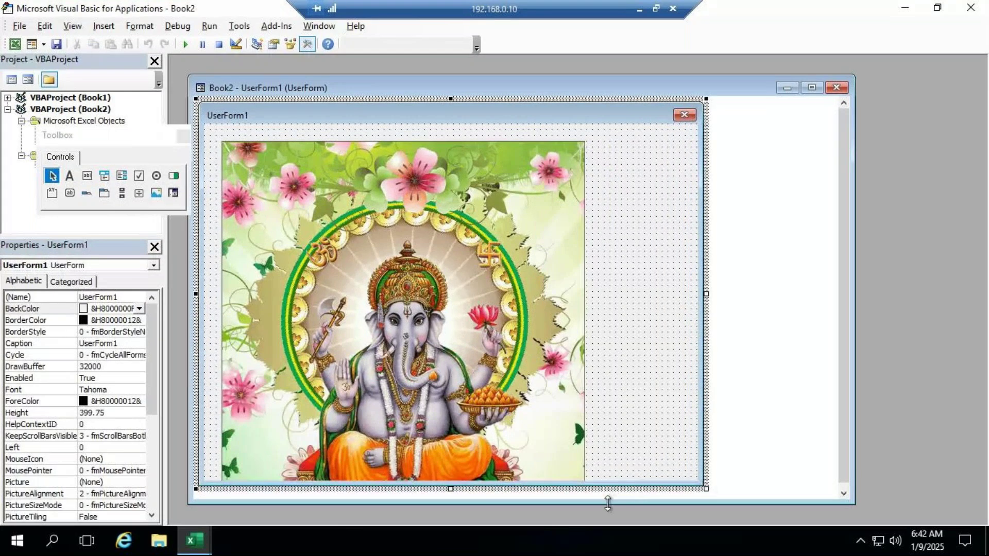
{"action": "left_click_drag", "start_coordinate": [609, 500], "coordinate": [608, 522]}
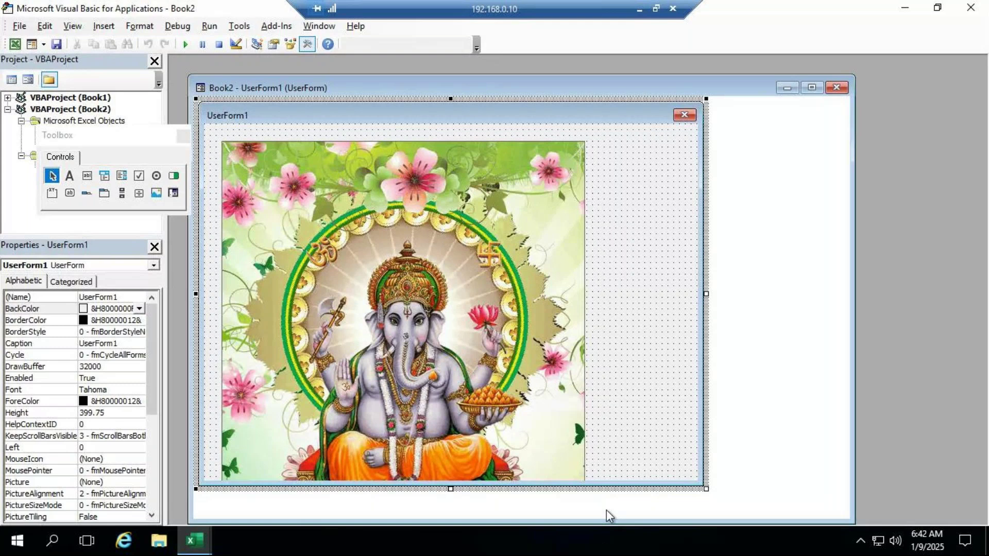
{"action": "left_click_drag", "start_coordinate": [706, 488], "coordinate": [708, 531]}
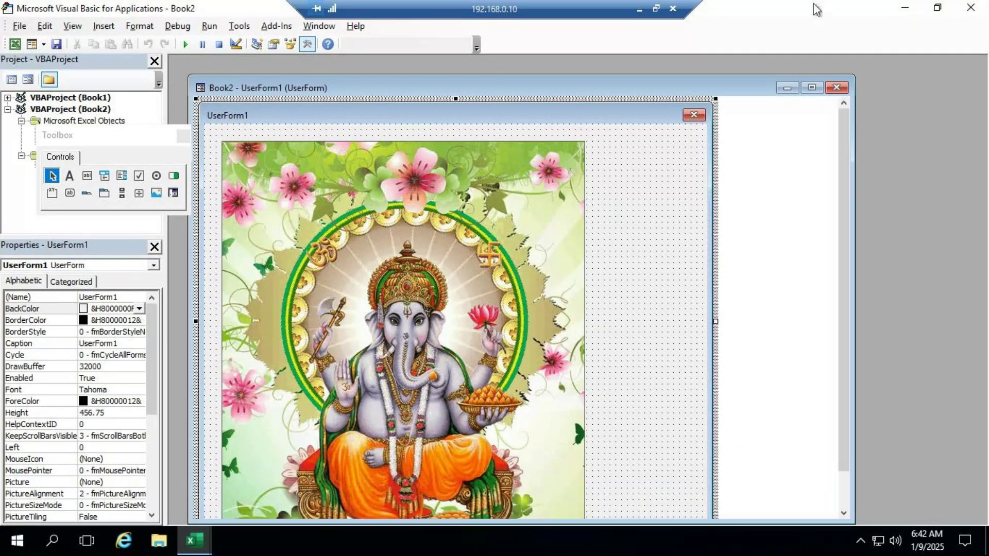
{"action": "left_click", "coordinate": [812, 88]}
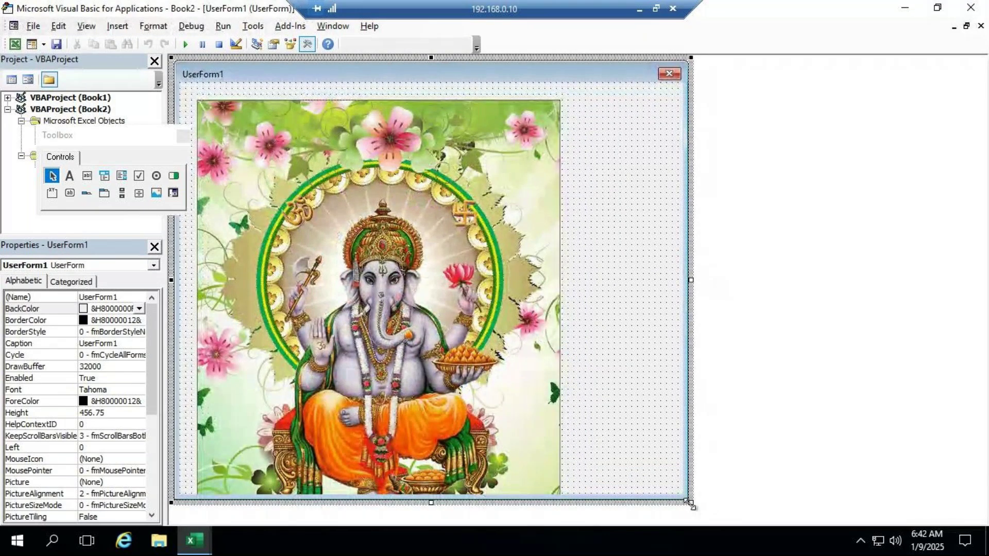
{"action": "left_click_drag", "start_coordinate": [691, 504], "coordinate": [714, 555]}
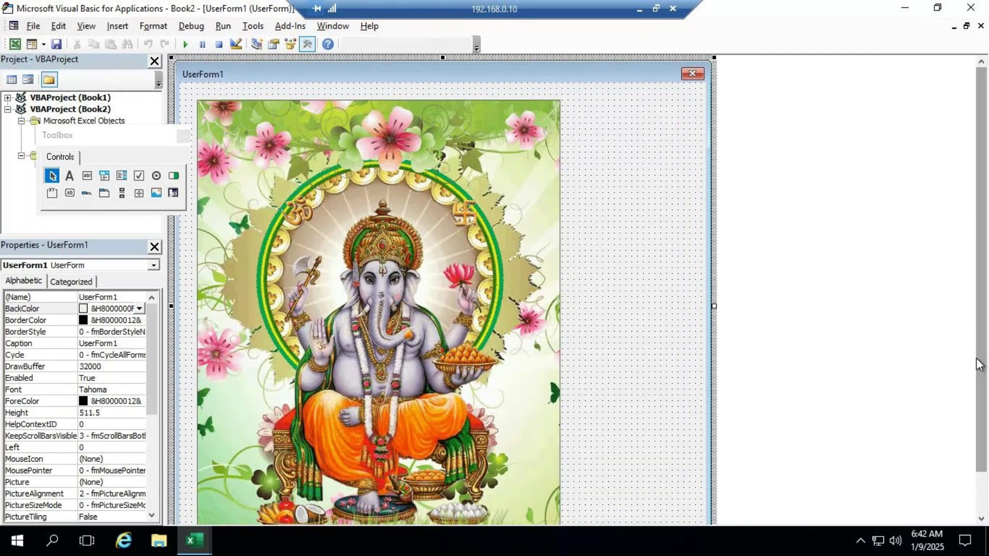
{"action": "left_click_drag", "start_coordinate": [979, 364], "coordinate": [979, 407]}
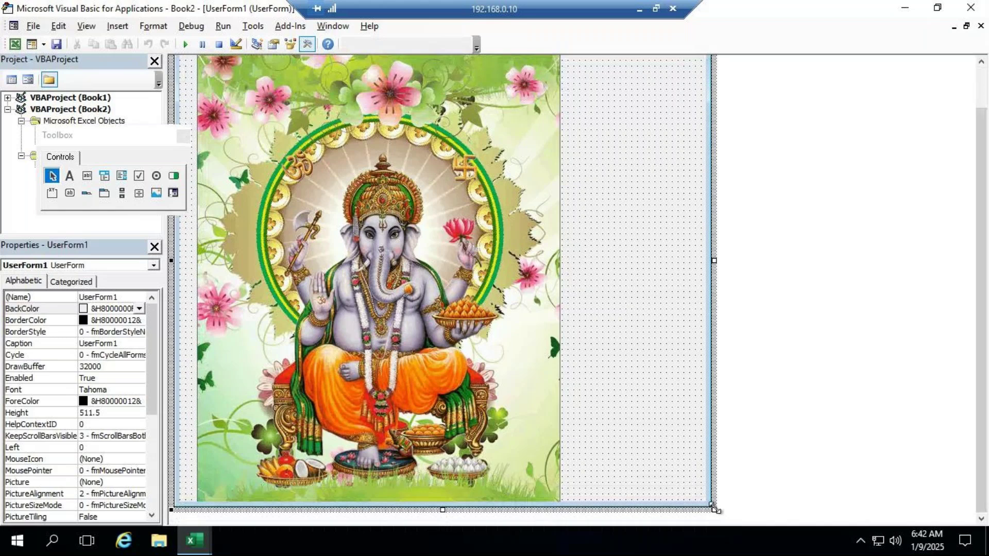
{"action": "left_click_drag", "start_coordinate": [714, 517], "coordinate": [726, 540]}
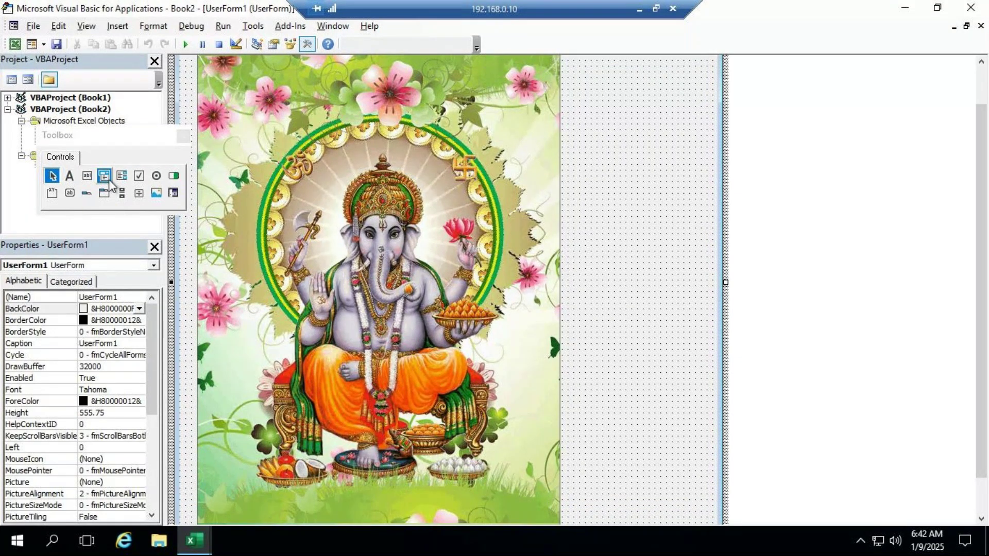
Step: Add a command button in the empty area beside the picture and check the Image control's name
{"action": "left_click", "coordinate": [71, 193]}
{"action": "left_click", "coordinate": [589, 179]}
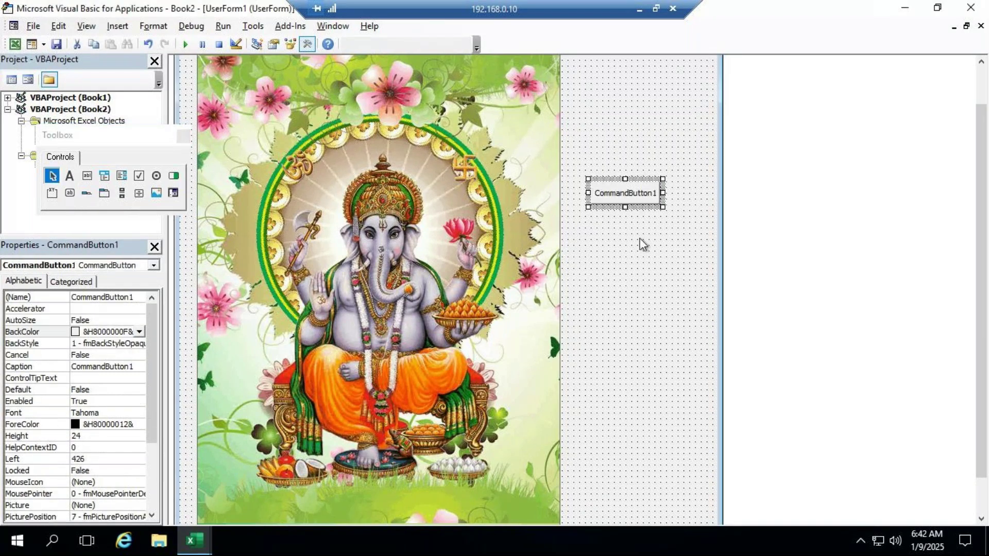
{"action": "double_click", "coordinate": [641, 194]}
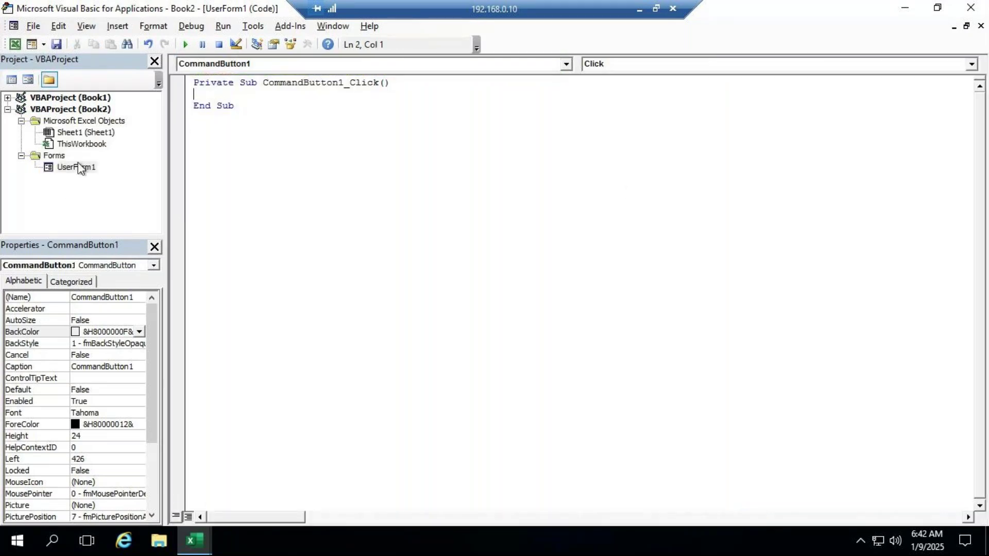
{"action": "left_click", "coordinate": [80, 168]}
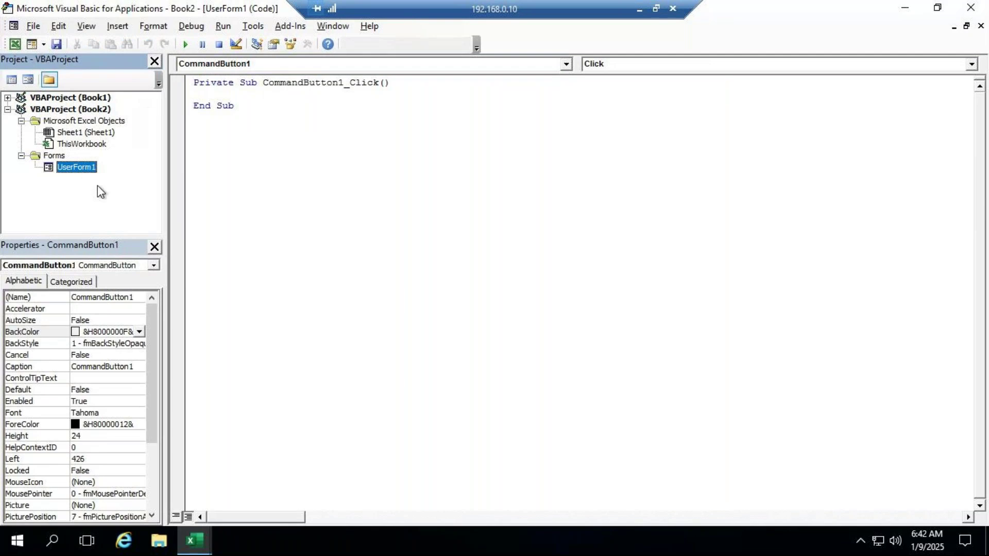
{"action": "double_click", "coordinate": [87, 168]}
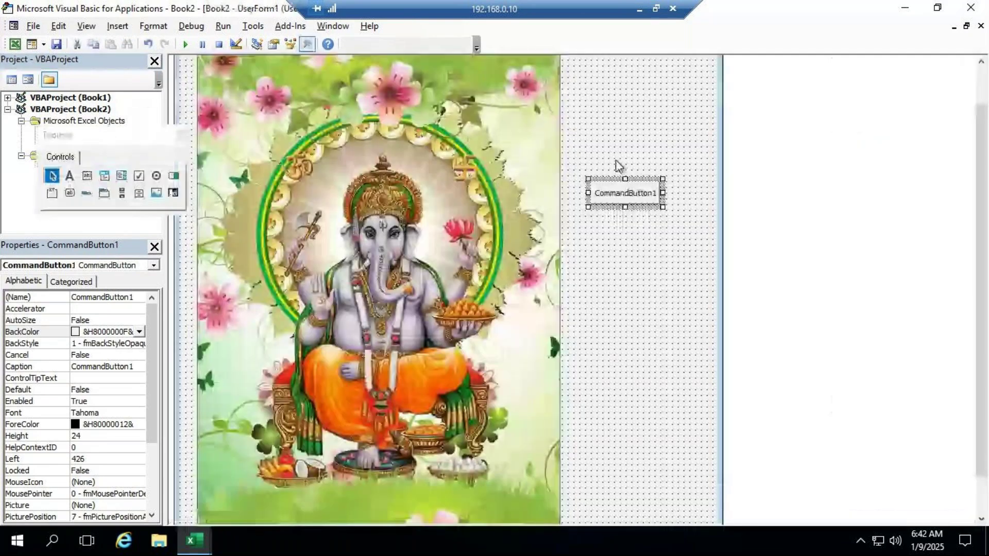
{"action": "left_click", "coordinate": [350, 288]}
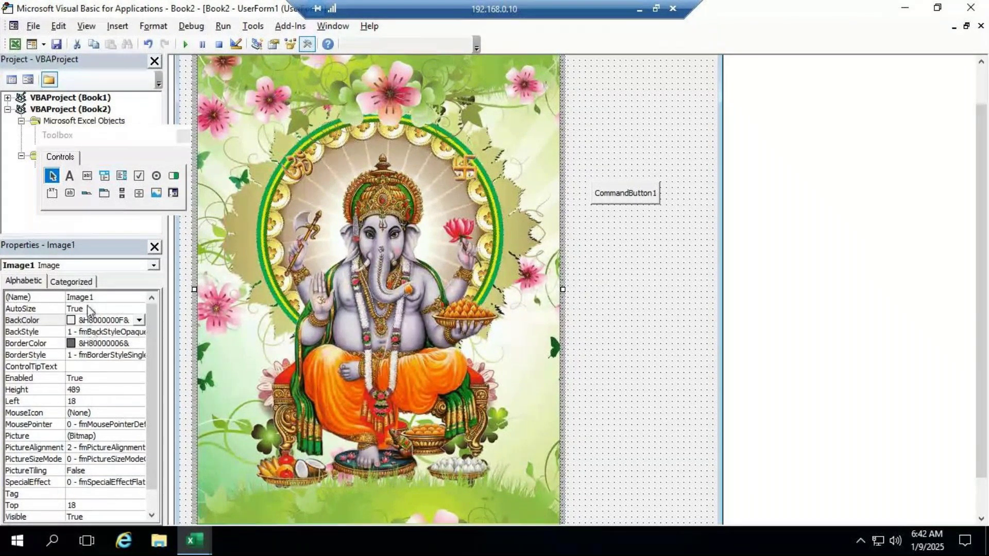
Step: Write Image1.Visible = False in the command button's Click procedure
{"action": "double_click", "coordinate": [625, 193]}
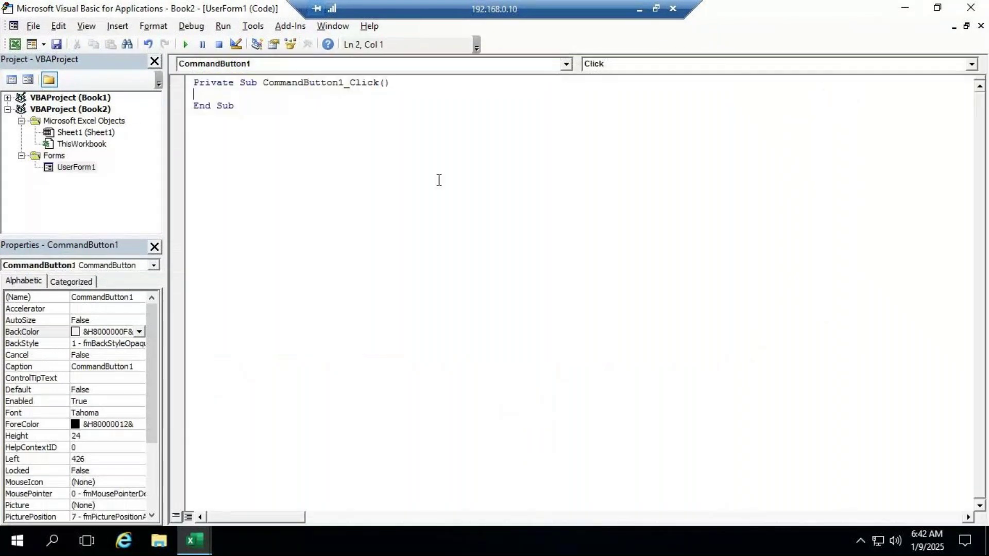
{"action": "type", "text": "image1.v"}
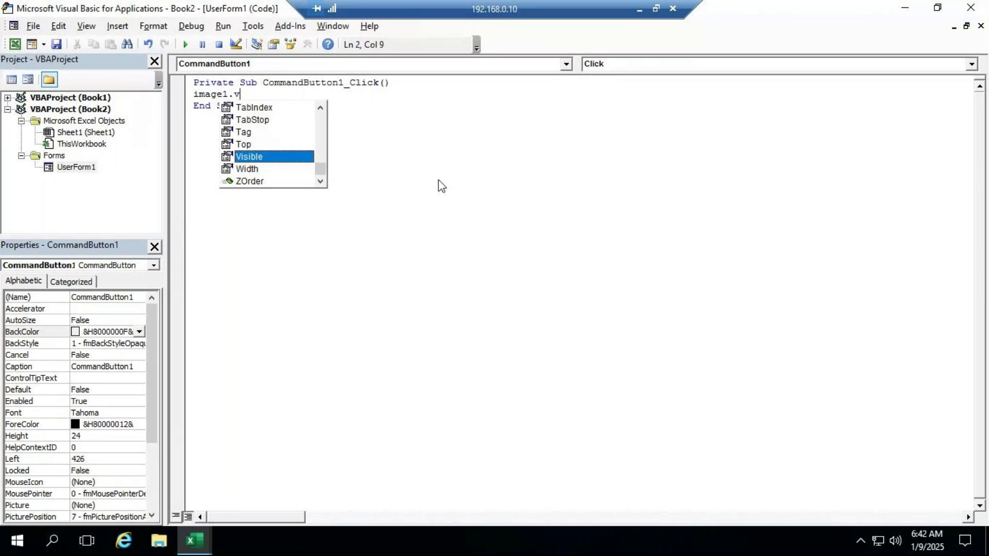
{"action": "key", "text": "Tab"}
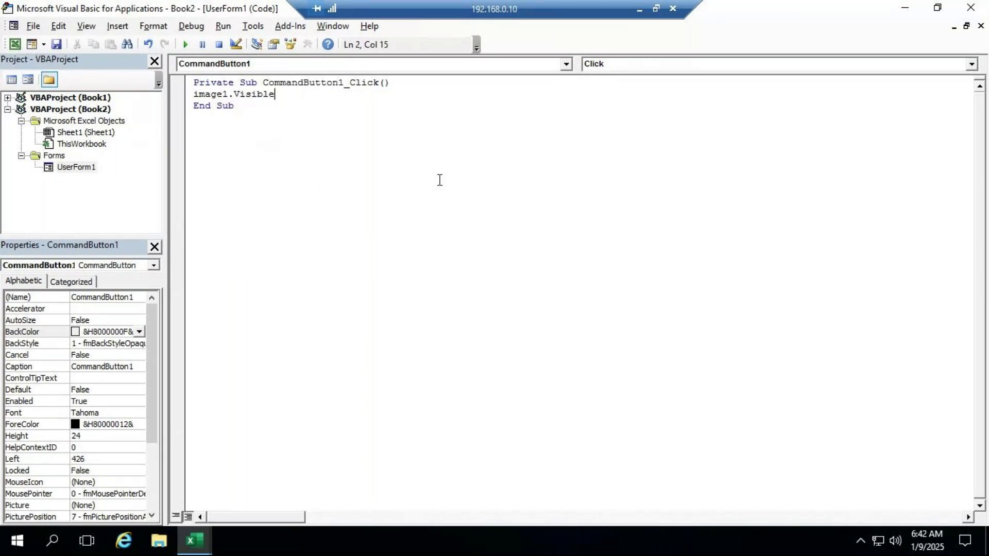
{"action": "type", "text": "="}
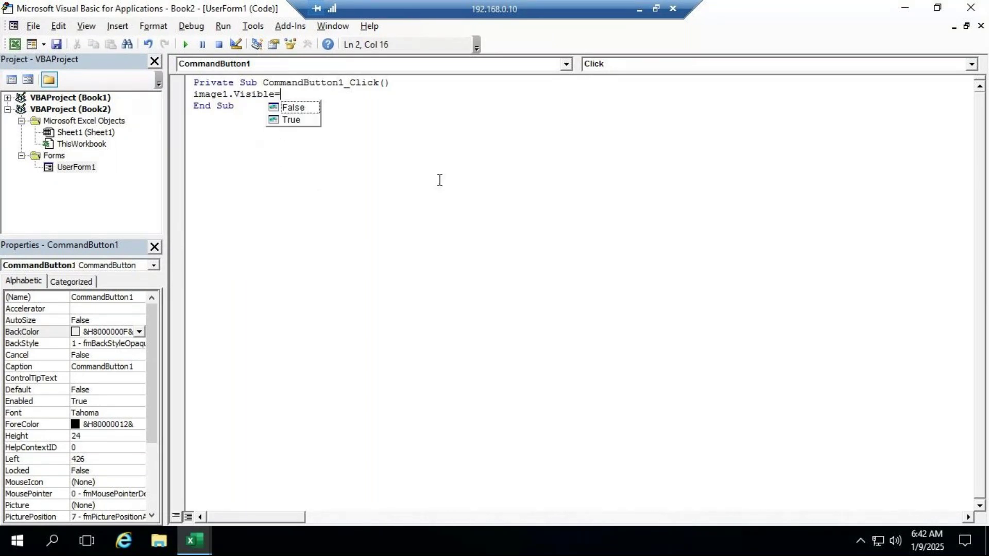
{"action": "key", "text": "Down"}
{"action": "key", "text": "Tab"}
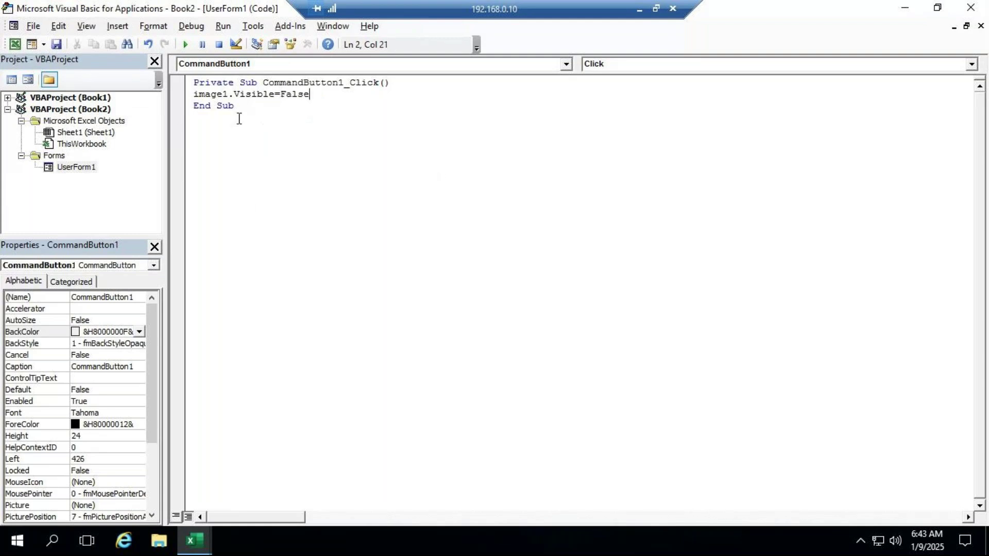
Step: Run UserForm1, test hiding the picture with its command button, and close the running form
{"action": "left_click", "coordinate": [184, 45]}
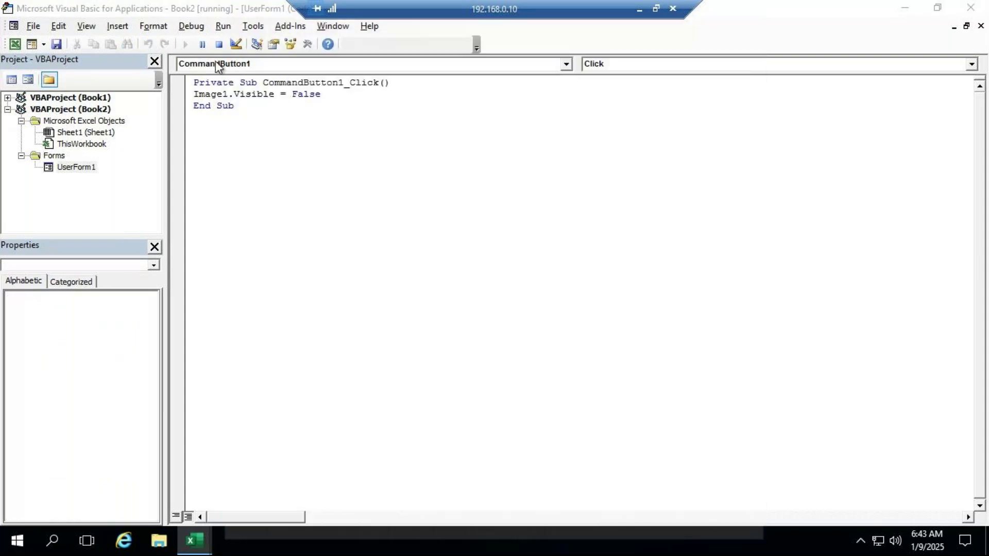
{"action": "left_click", "coordinate": [222, 45]}
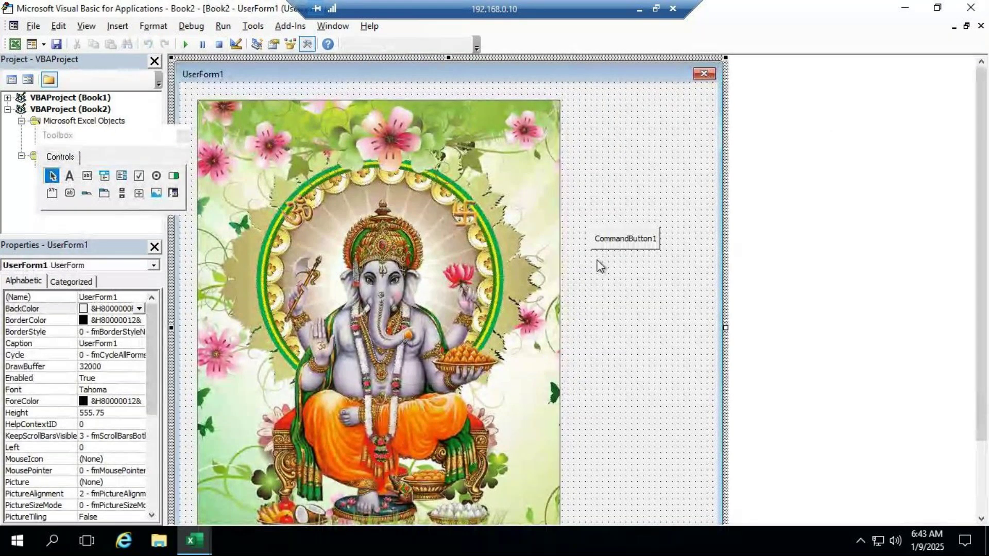
{"action": "left_click", "coordinate": [605, 247]}
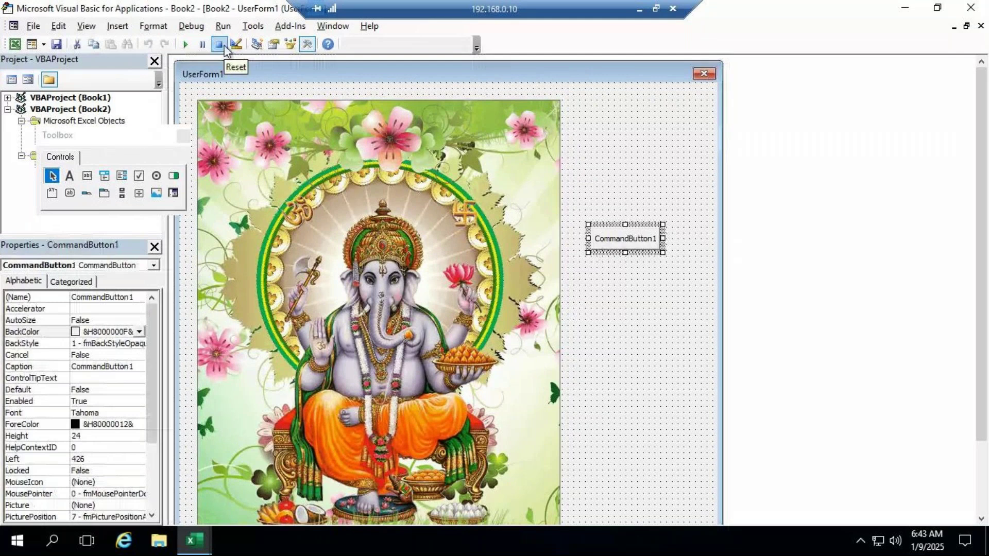
{"action": "left_click", "coordinate": [191, 47]}
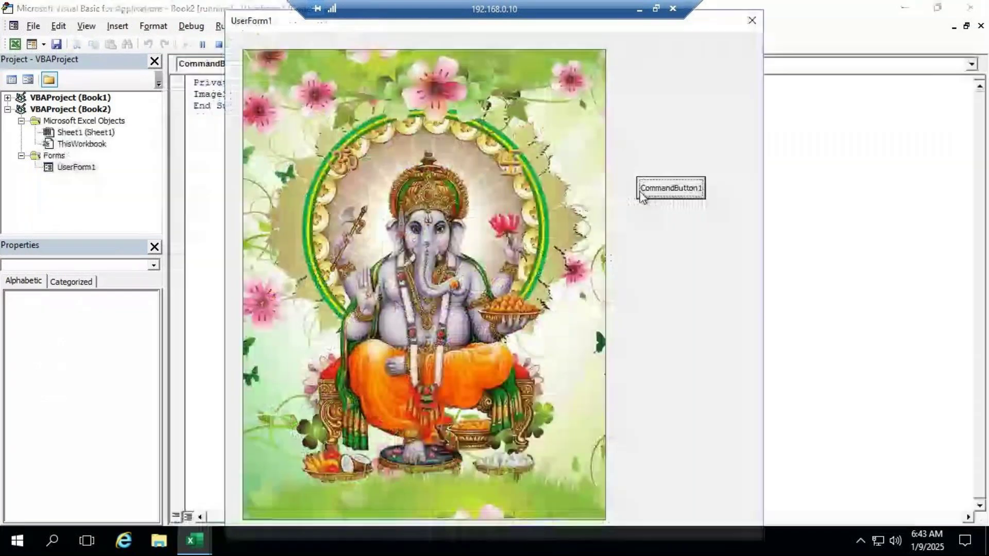
{"action": "left_click", "coordinate": [662, 191]}
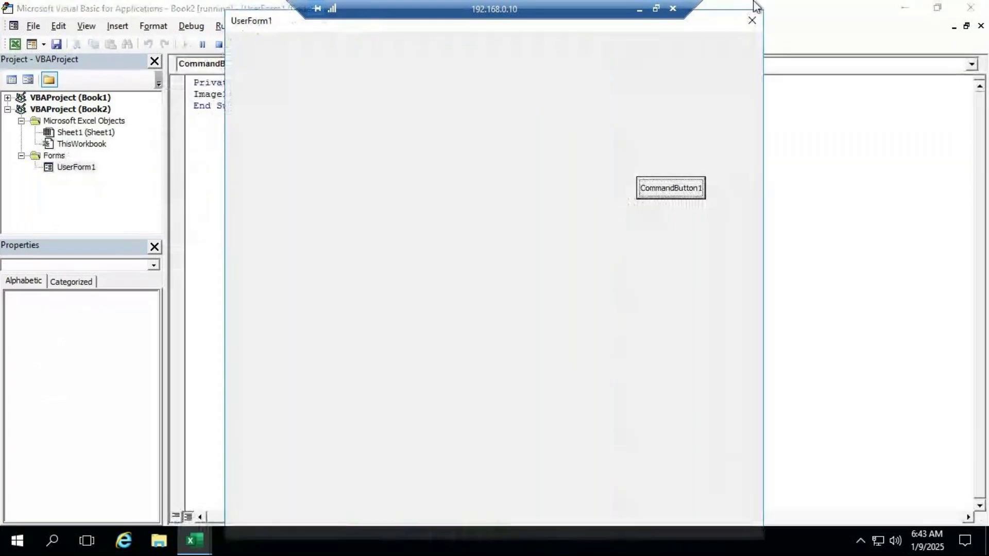
{"action": "left_click", "coordinate": [752, 20]}
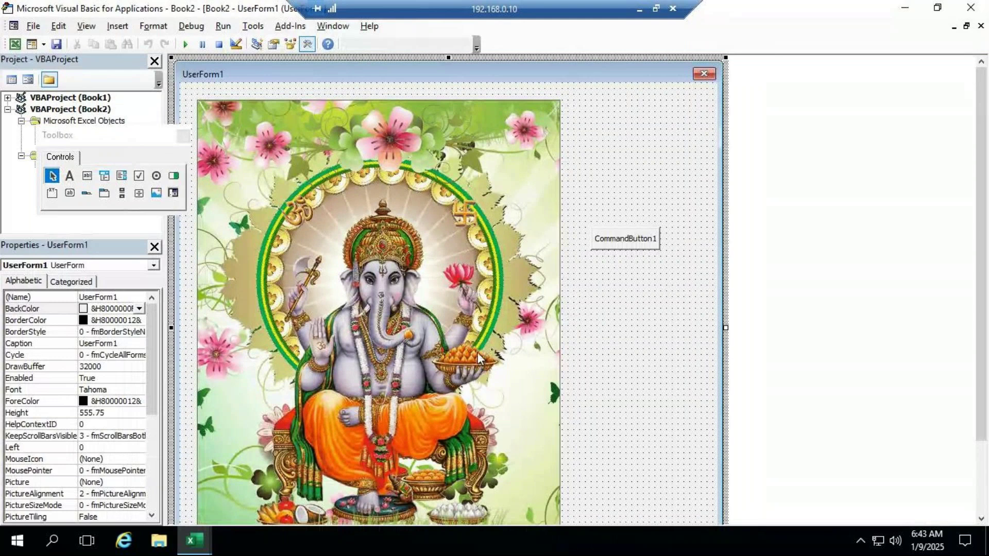
Step: Set the command button's caption to Display Image
{"action": "right_click", "coordinate": [620, 240]}
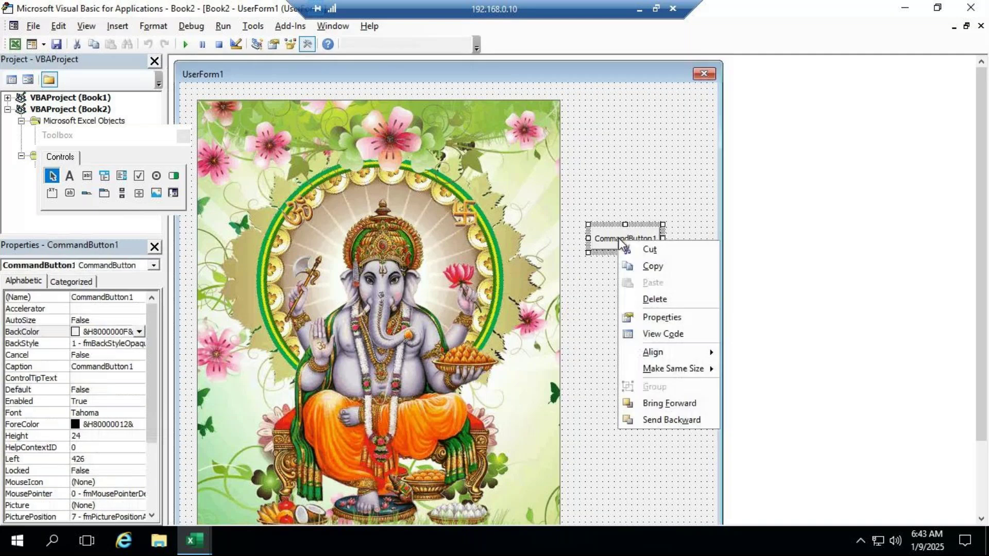
{"action": "key", "text": "Escape"}
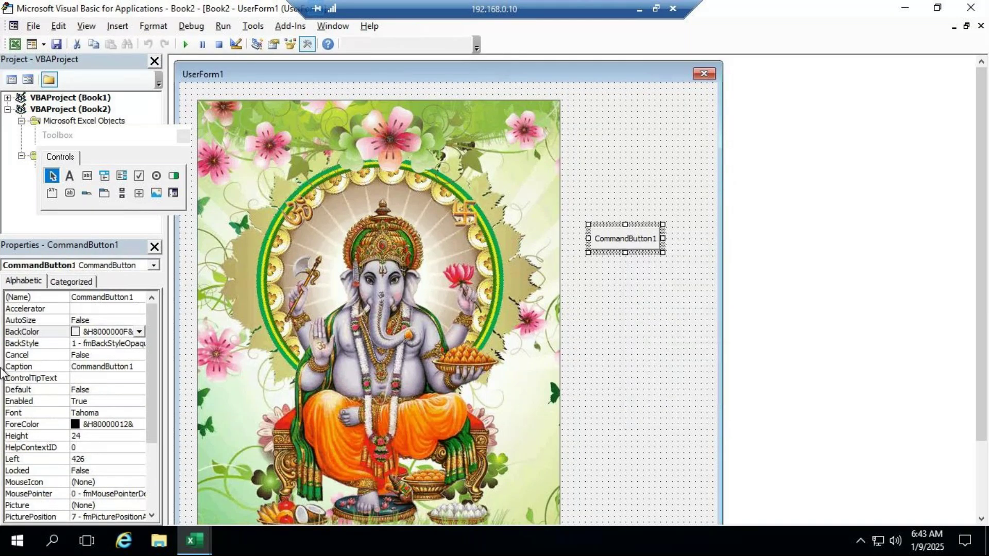
{"action": "left_click", "coordinate": [137, 367]}
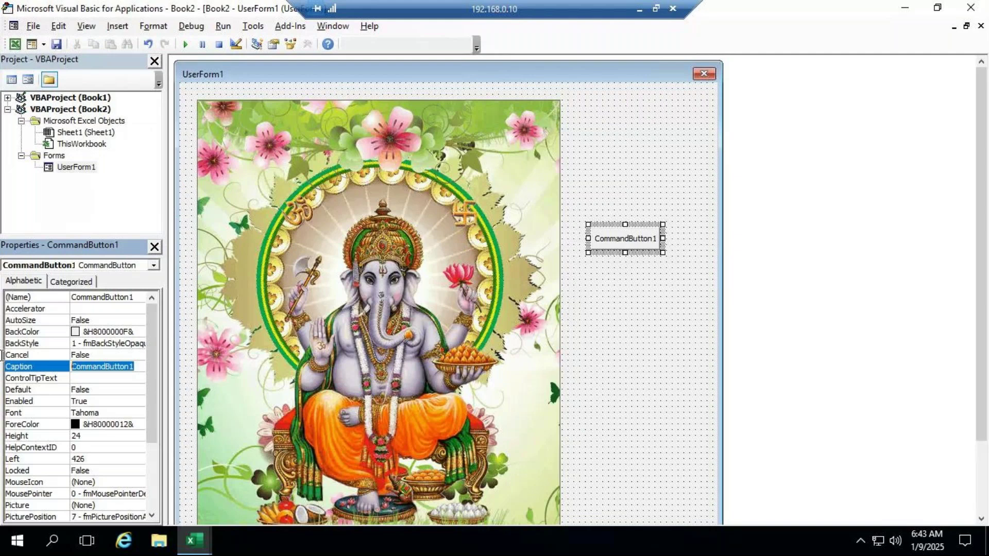
{"action": "type", "text": "Di"}
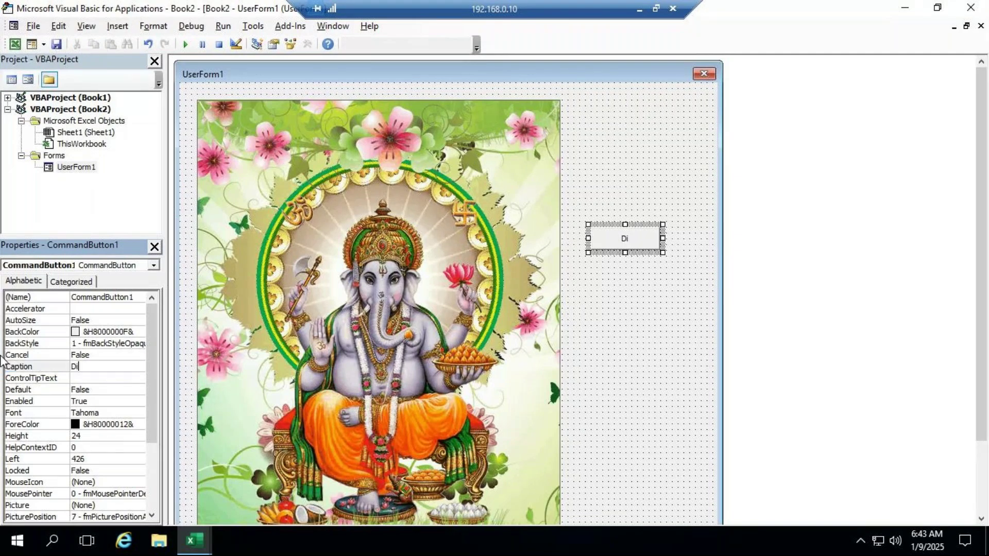
{"action": "type", "text": "splay Image"}
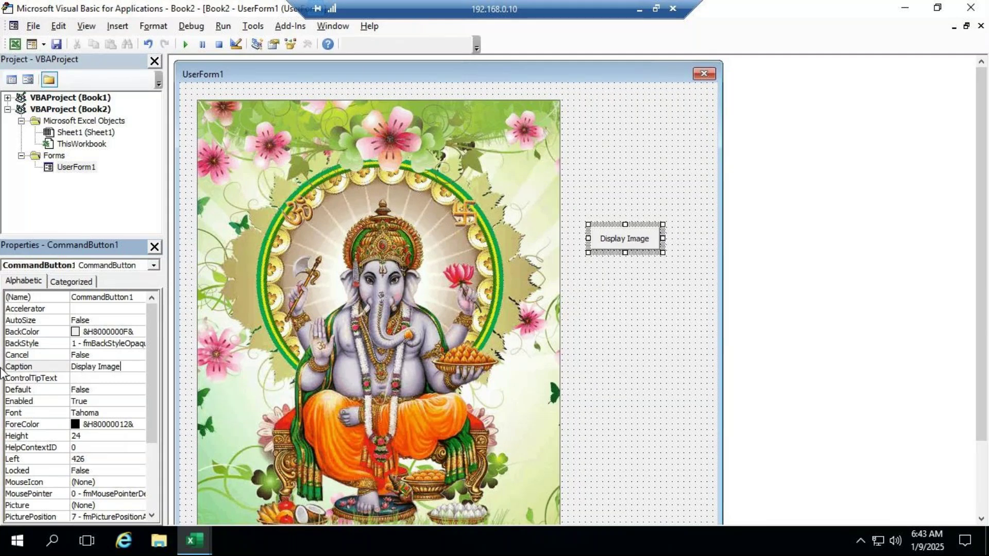
Step: Add a second command button on the form directly below the Display Image button
{"action": "left_click", "coordinate": [603, 294]}
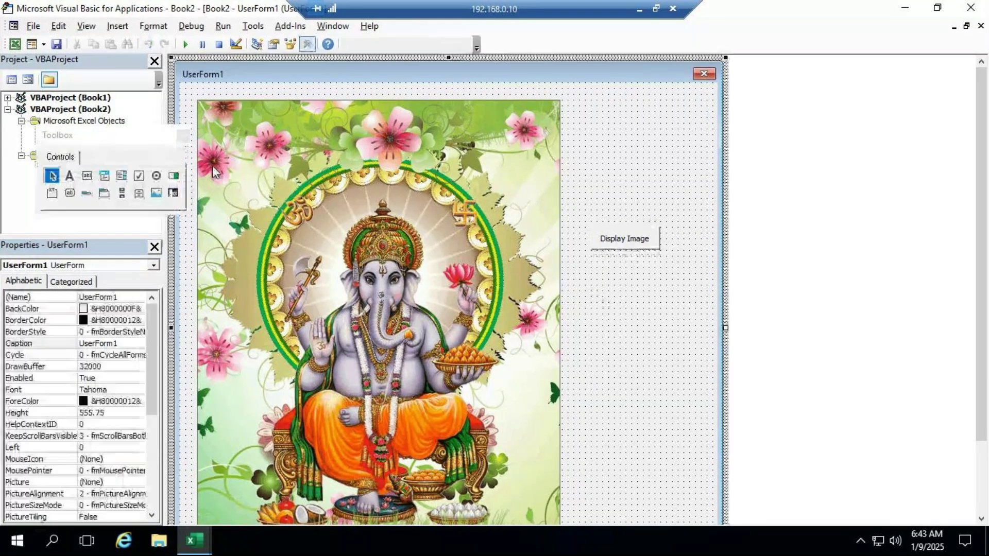
{"action": "left_click", "coordinate": [70, 194]}
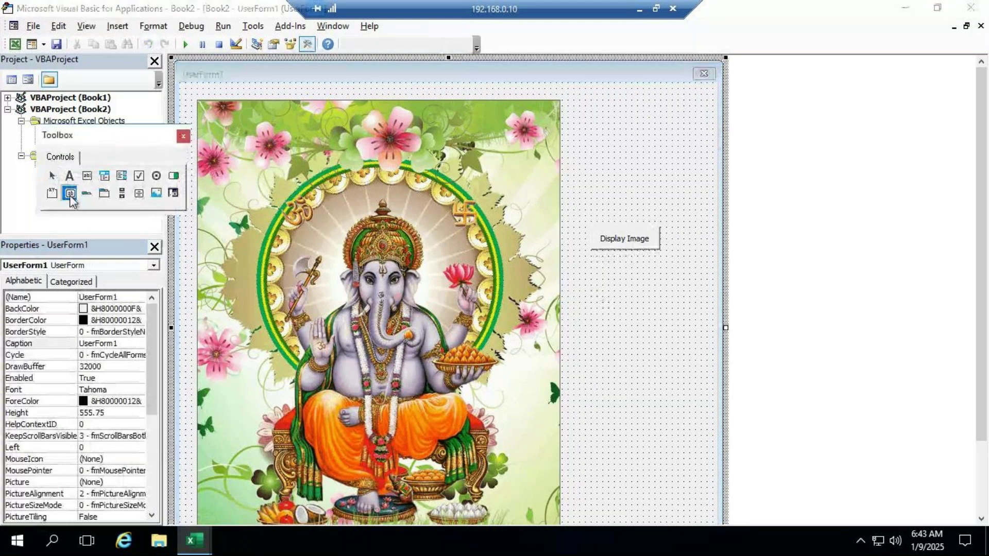
{"action": "left_click_drag", "start_coordinate": [594, 265], "coordinate": [668, 291]}
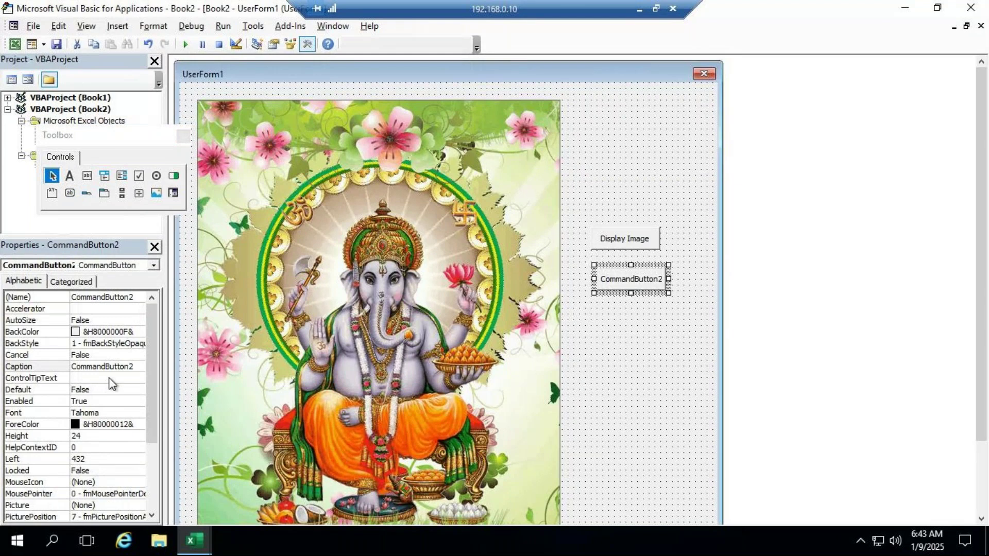
Step: Clear the caption of the new command button below Display Image, leaving it blank
{"action": "left_click", "coordinate": [103, 367]}
{"action": "left_click", "coordinate": [17, 365]}
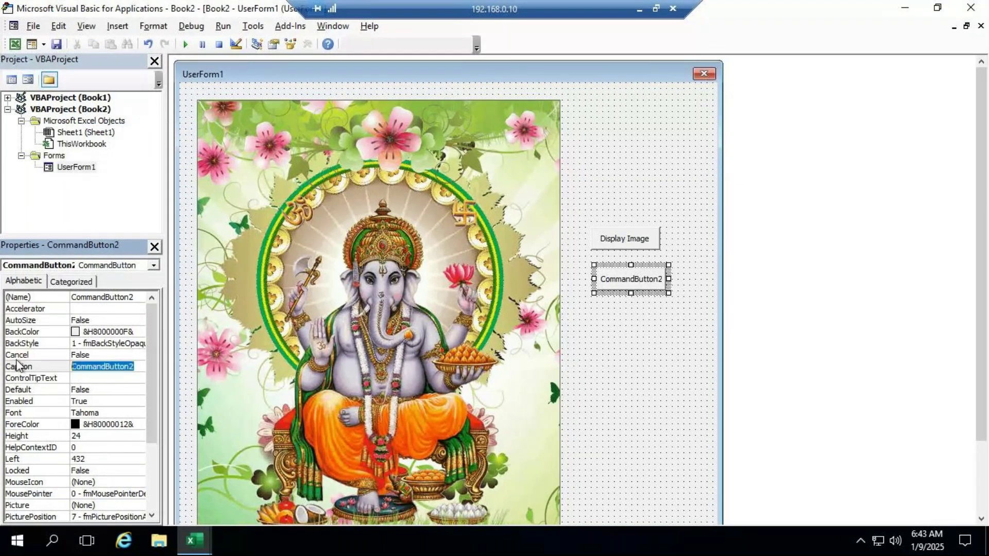
{"action": "type", "text": "Hi"}
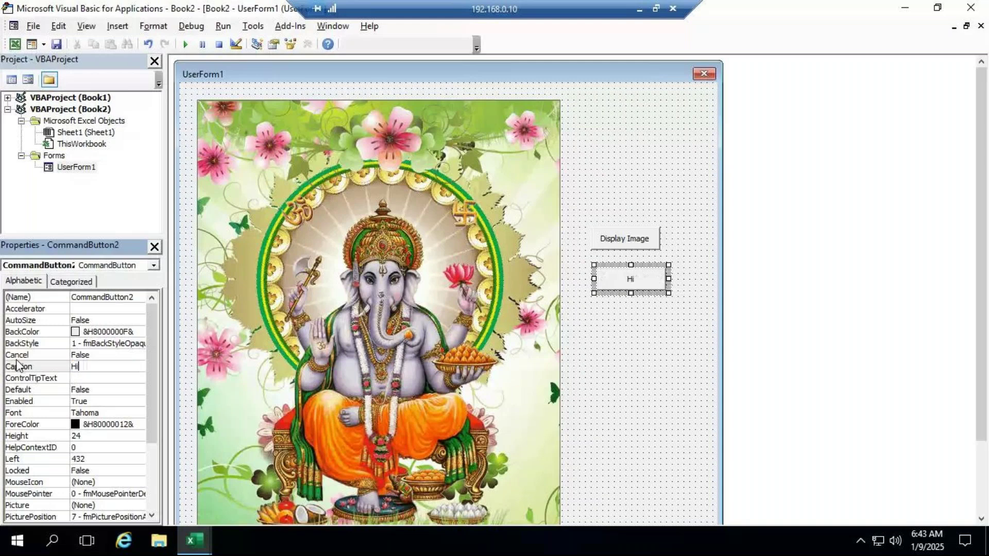
{"action": "type", "text": "d"}
{"action": "key", "text": "BackSpace"}
{"action": "key", "text": "BackSpace"}
{"action": "key", "text": "BackSpace"}
Step: Select the word Display in the first command button's caption for editing
{"action": "left_click", "coordinate": [625, 239]}
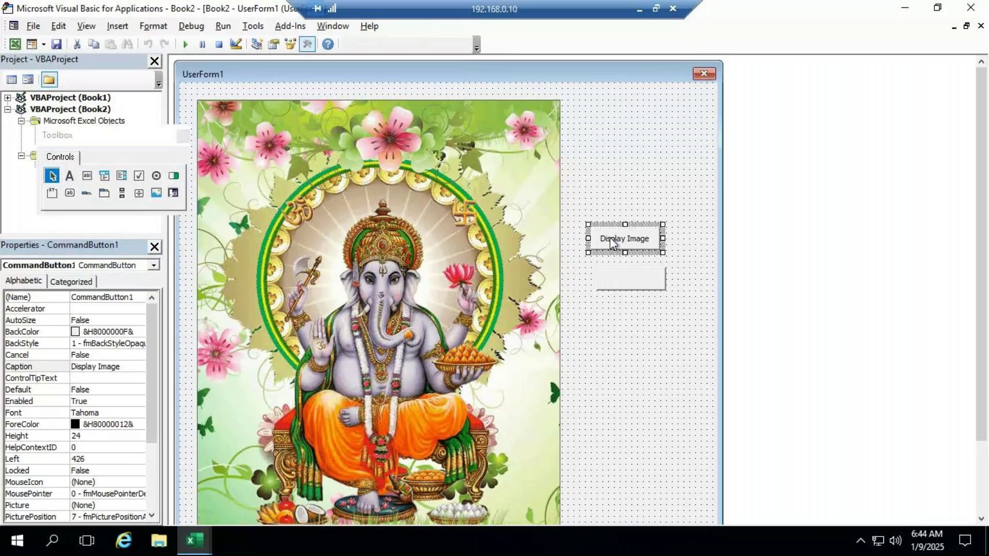
{"action": "left_click_drag", "start_coordinate": [96, 367], "coordinate": [30, 367]}
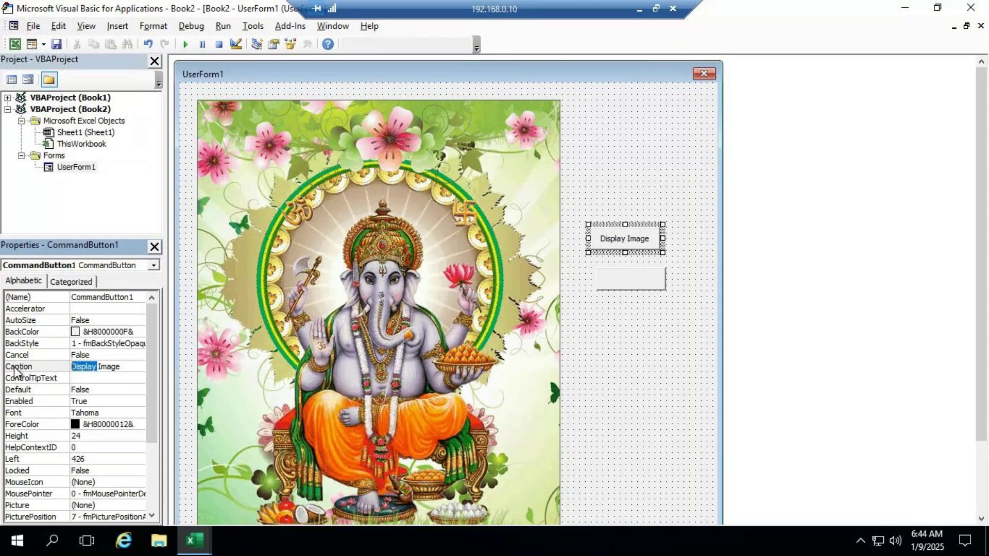
Step: Set the upper command button's caption to "Hide Image" and the lower blank button's caption to "Display Image"
{"action": "type", "text": "Hide"}
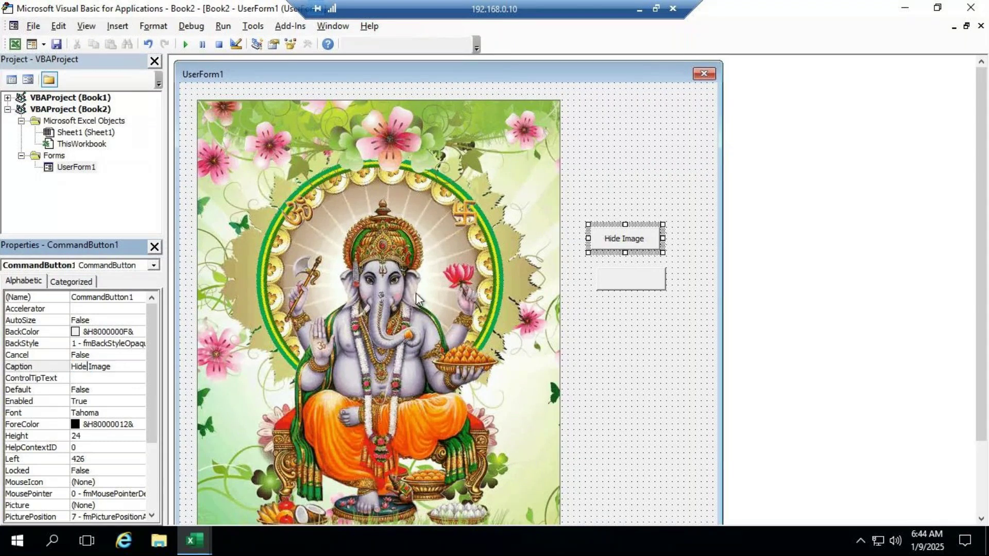
{"action": "left_click", "coordinate": [630, 277]}
{"action": "left_click", "coordinate": [98, 367]}
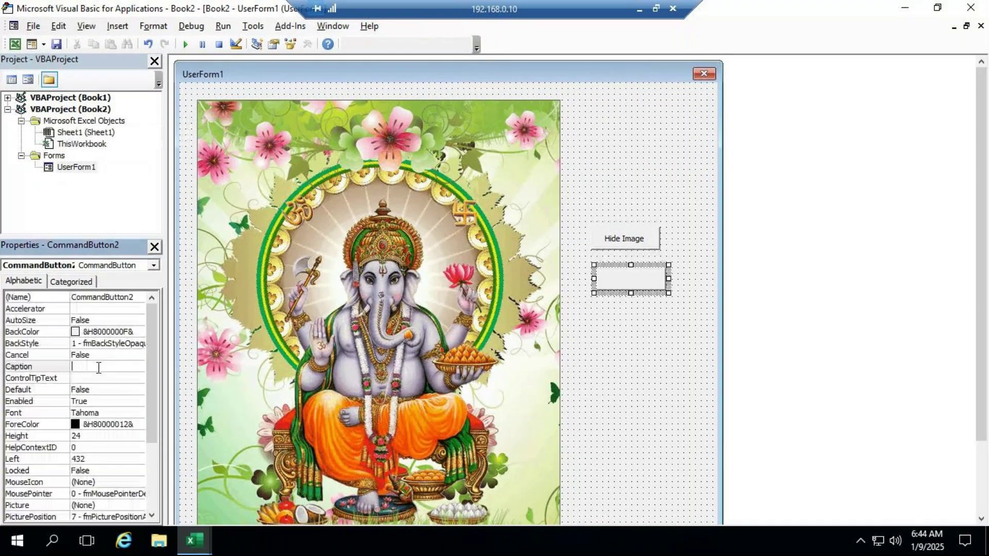
{"action": "type", "text": "Display Image"}
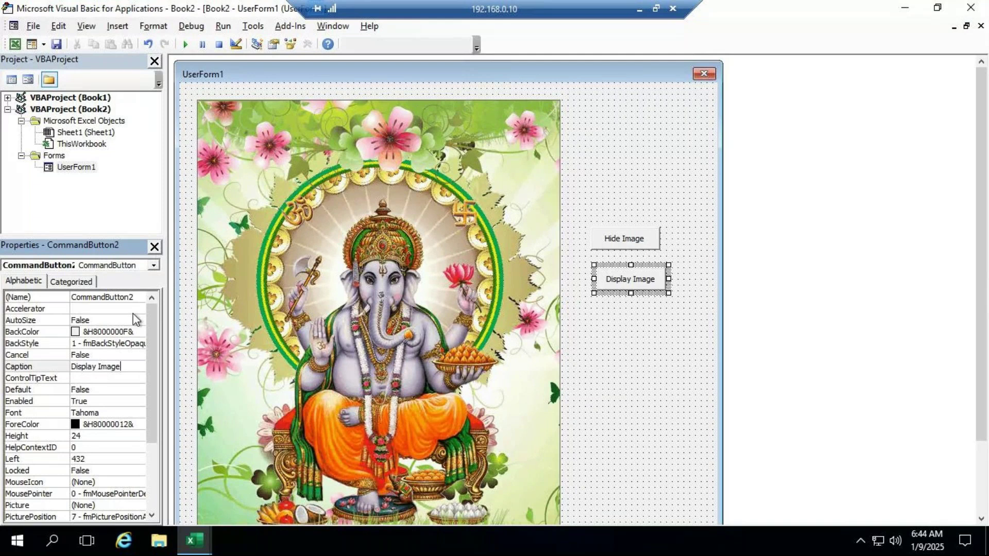
Step: Run UserForm1, test the Hide Image and Display Image buttons, and close the running form
{"action": "left_click", "coordinate": [221, 74]}
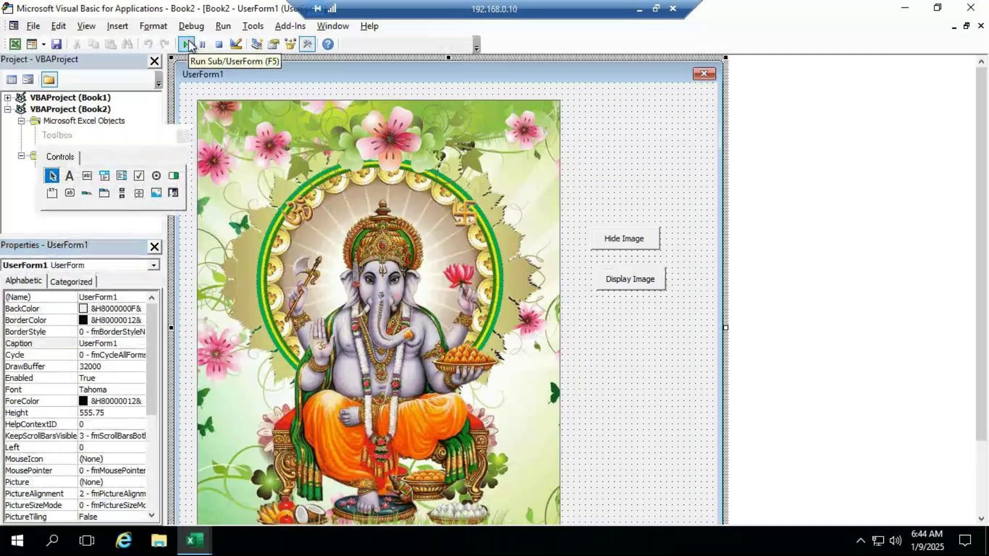
{"action": "left_click", "coordinate": [188, 45]}
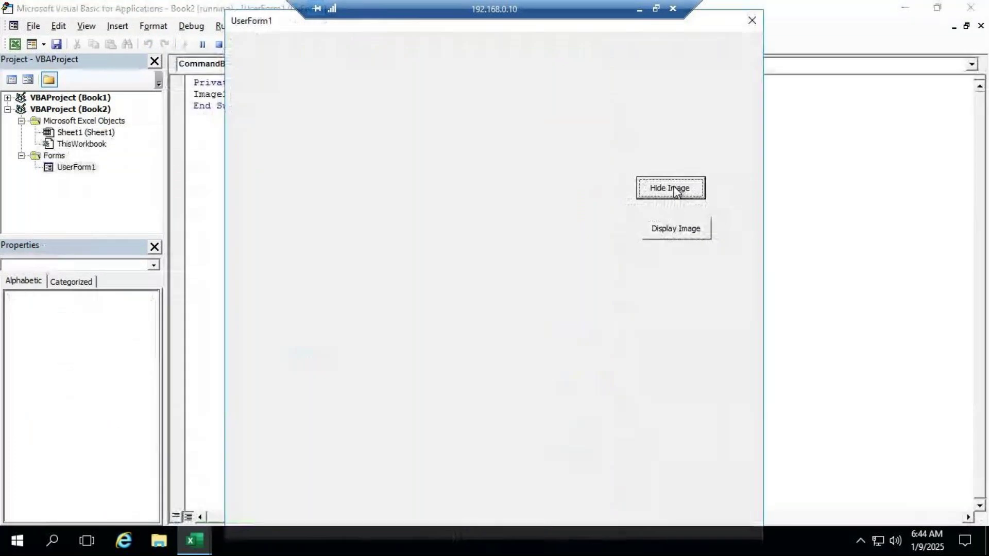
{"action": "left_click", "coordinate": [668, 227]}
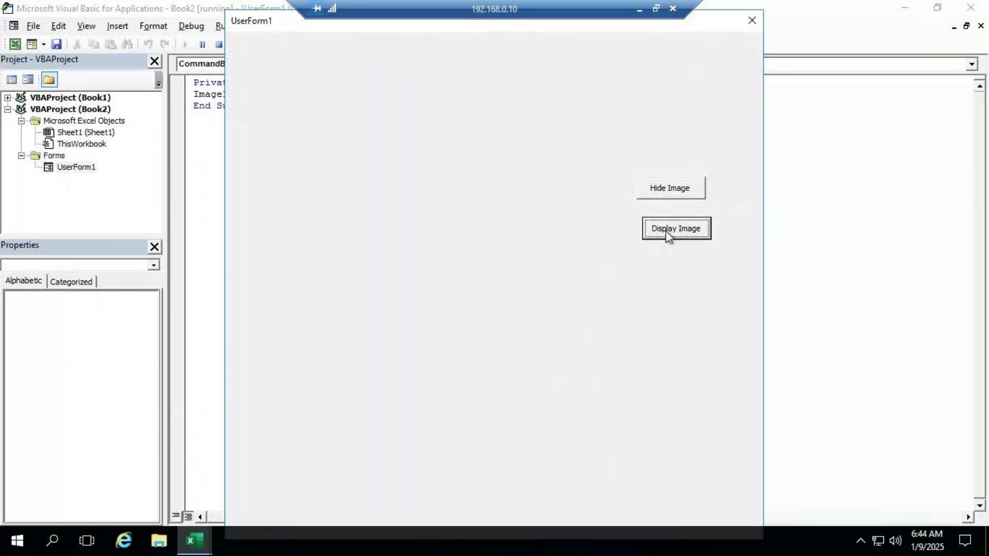
{"action": "left_click", "coordinate": [753, 19]}
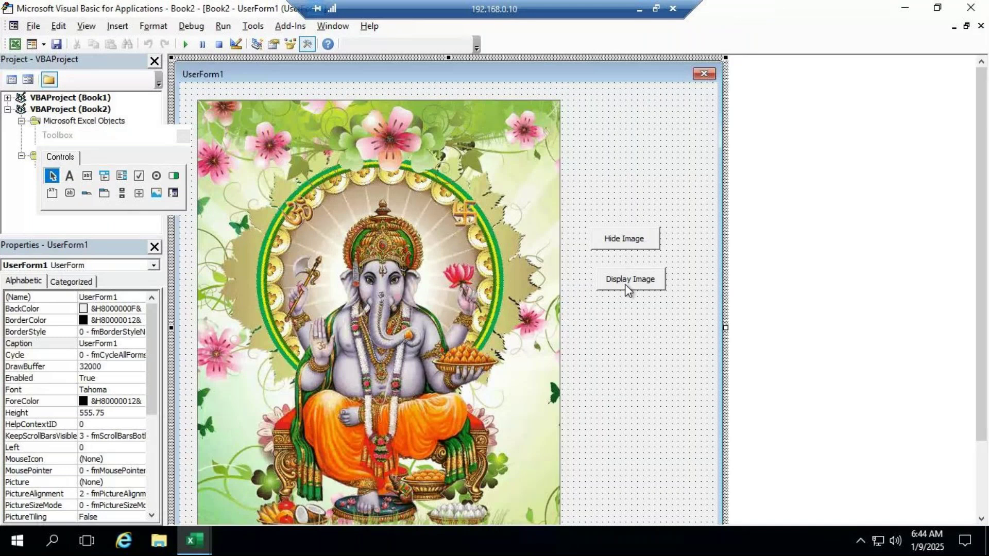
Step: Align the Display Image button directly beneath Hide Image and make its click procedure set Image1.Visible to True
{"action": "left_click", "coordinate": [614, 274]}
{"action": "left_click_drag", "start_coordinate": [614, 274], "coordinate": [617, 266]}
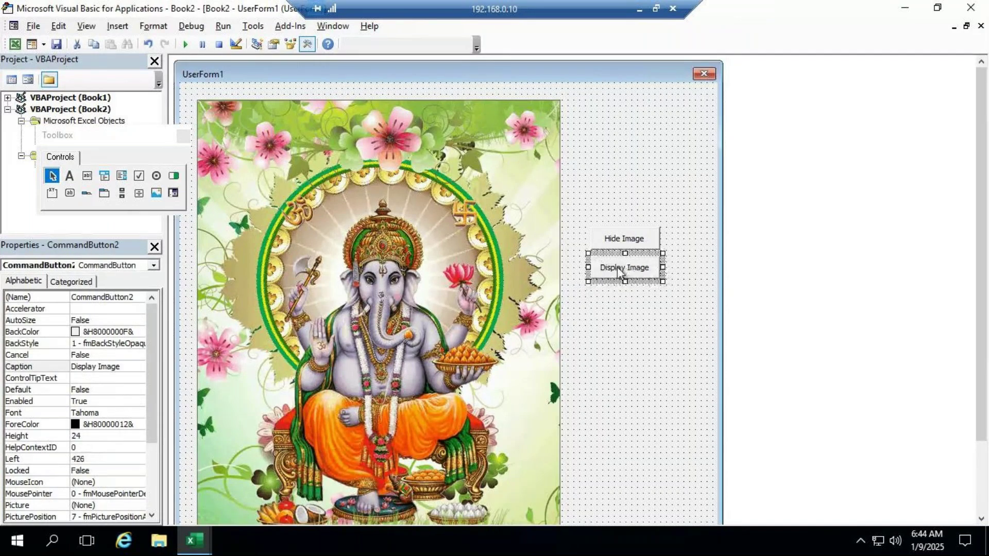
{"action": "double_click", "coordinate": [617, 267]}
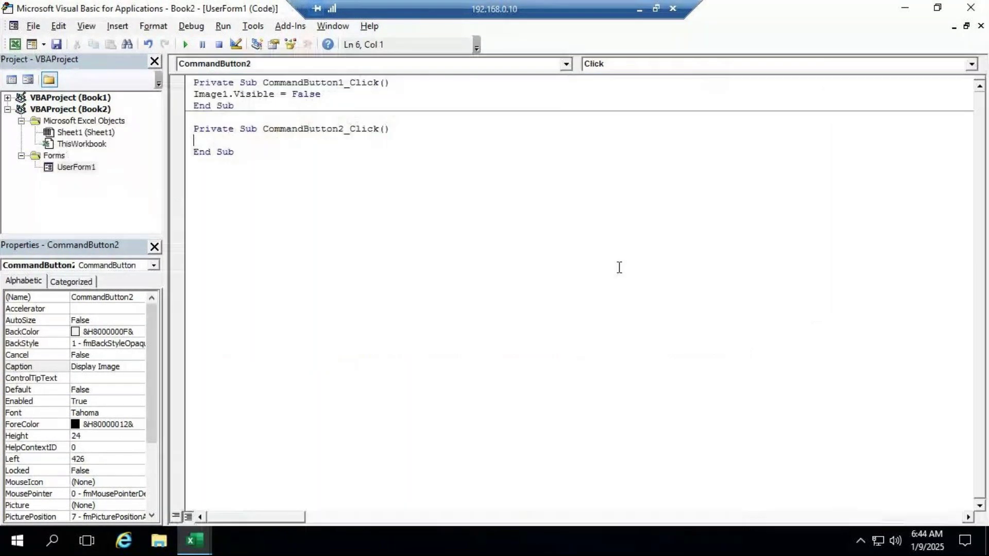
{"action": "type", "text": "image1"}
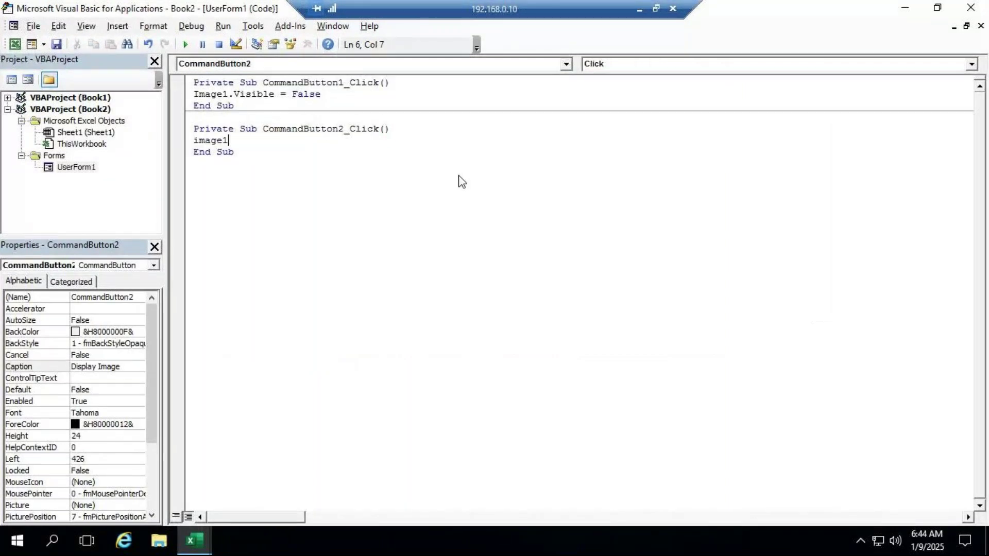
{"action": "type", "text": ".v"}
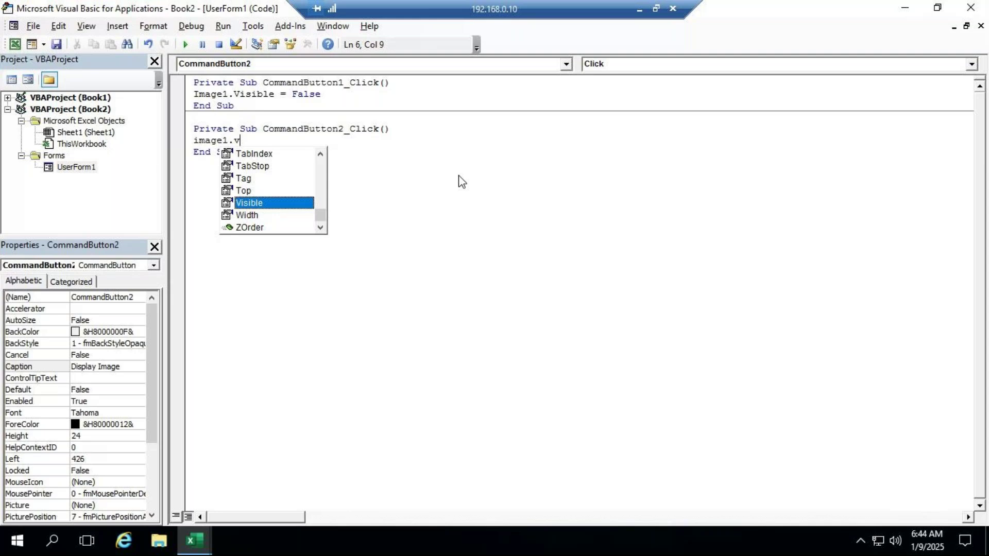
{"action": "key", "text": "Tab"}
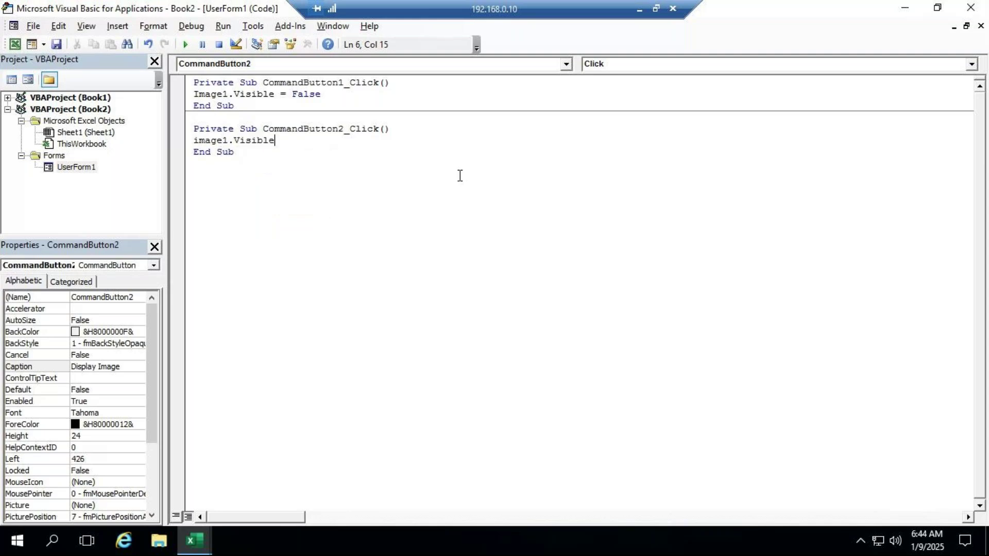
{"action": "type", "text": "=tr"}
{"action": "key", "text": "Tab"}
Step: Run UserForm1, test hiding and redisplaying the image with the two buttons, and close the running form
{"action": "left_click", "coordinate": [187, 44]}
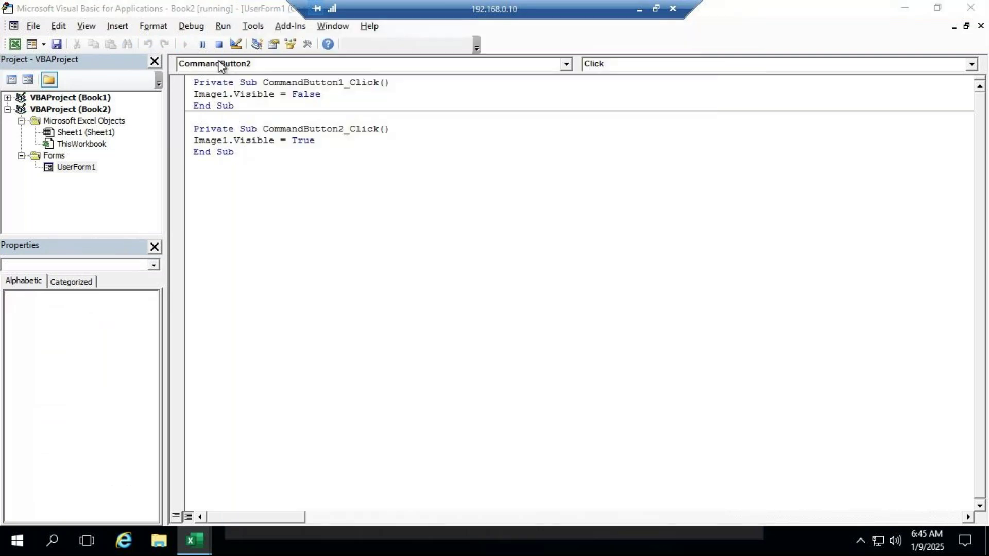
{"action": "left_click", "coordinate": [219, 44]}
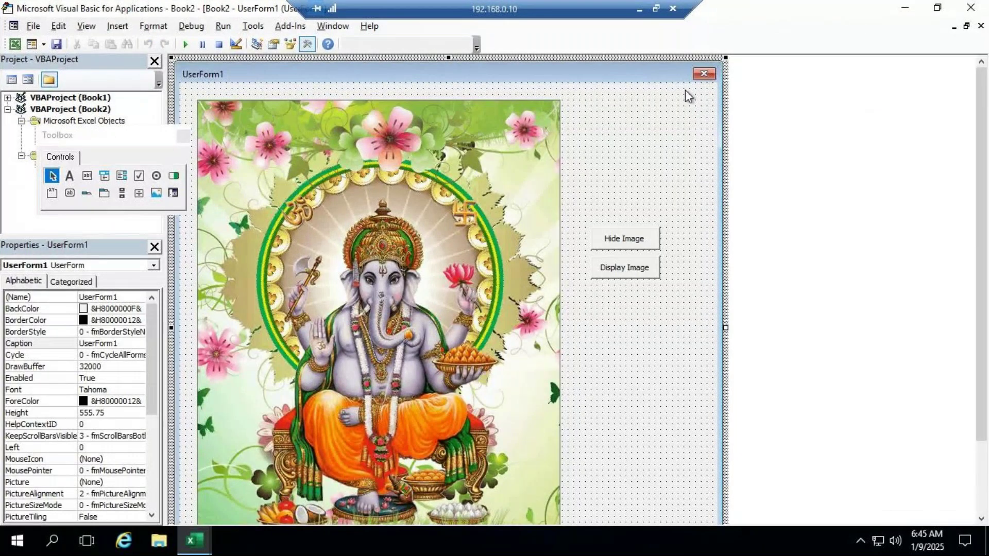
{"action": "key", "text": "F5"}
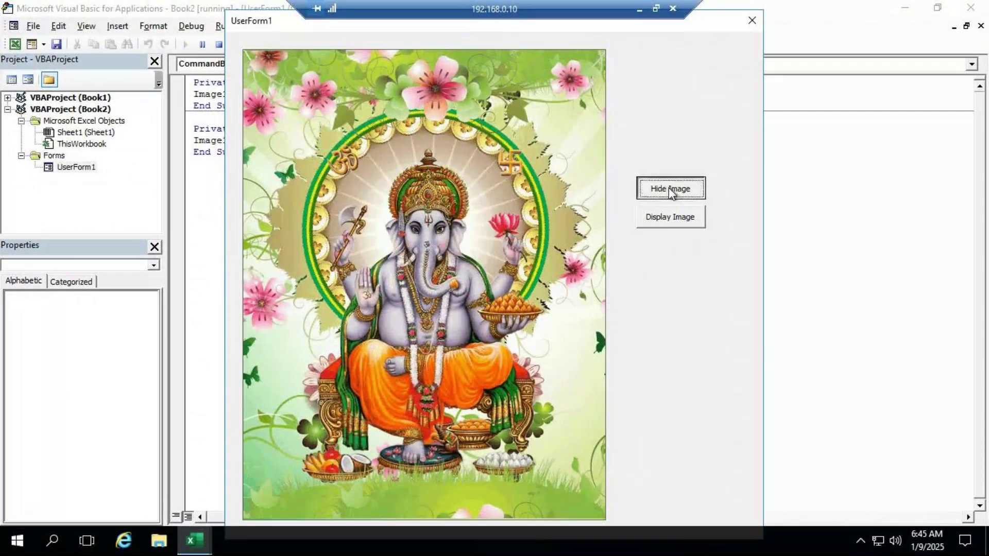
{"action": "left_click", "coordinate": [671, 189]}
{"action": "left_click", "coordinate": [669, 219]}
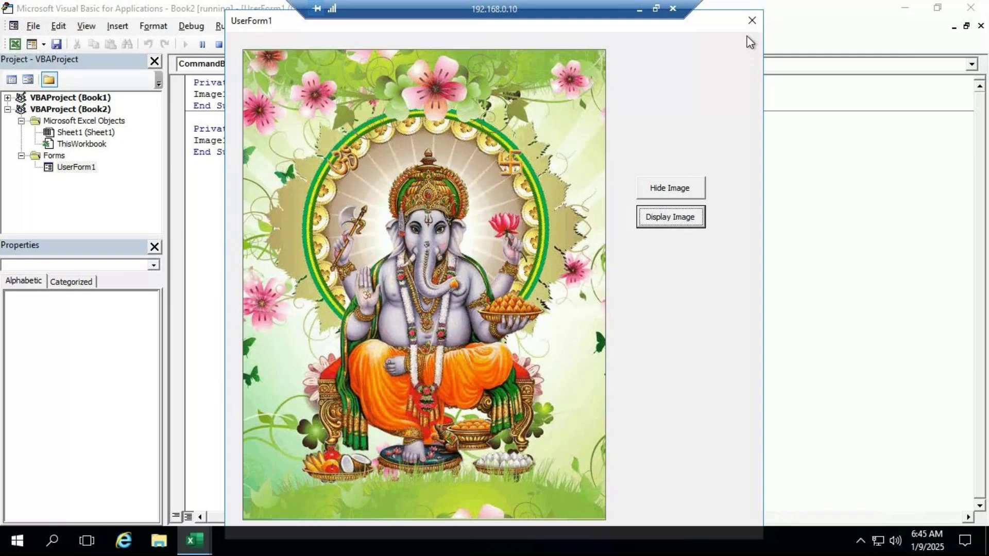
{"action": "left_click", "coordinate": [752, 21]}
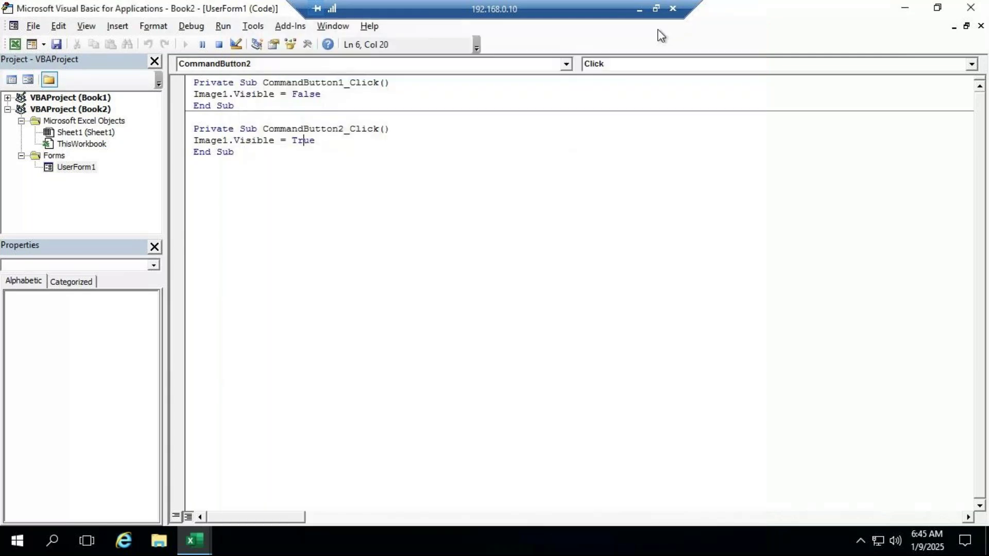
Step: Leave the remote desktop session and switch to the GoTo Meeting window to read the participants' chat
{"action": "left_click", "coordinate": [639, 10]}
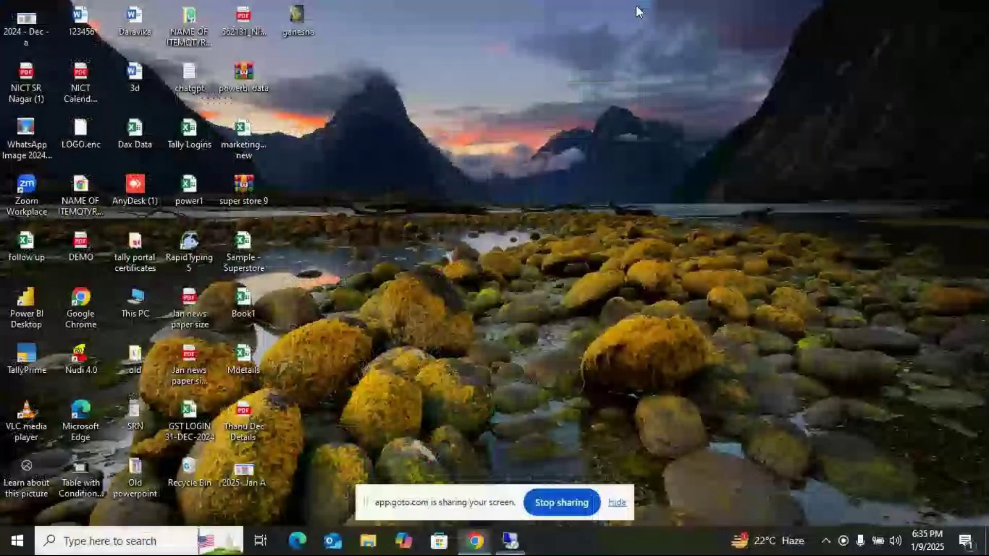
{"action": "left_click", "coordinate": [487, 545]}
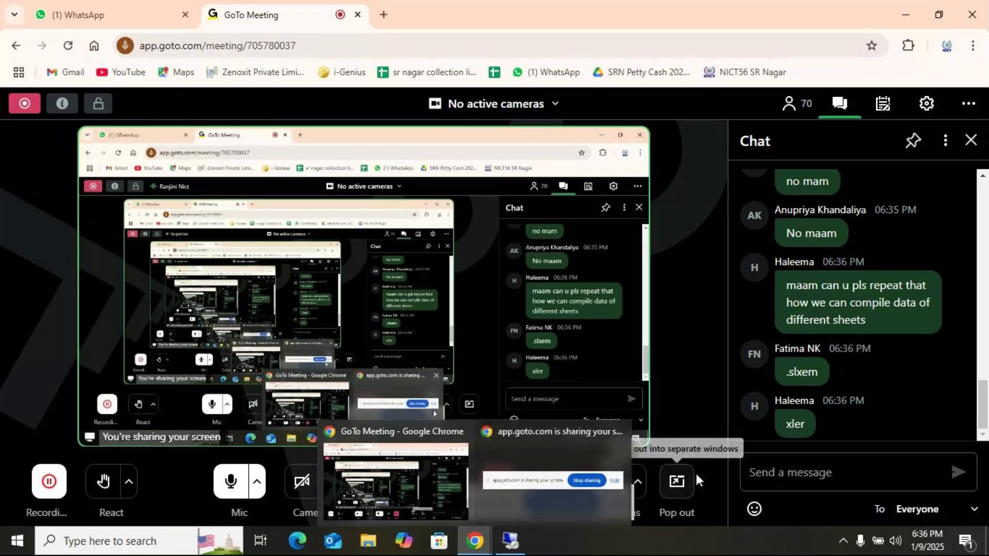
Step: Switch back to the remote desktop session and close the Visual Basic editor to return to Excel
{"action": "left_click", "coordinate": [520, 549]}
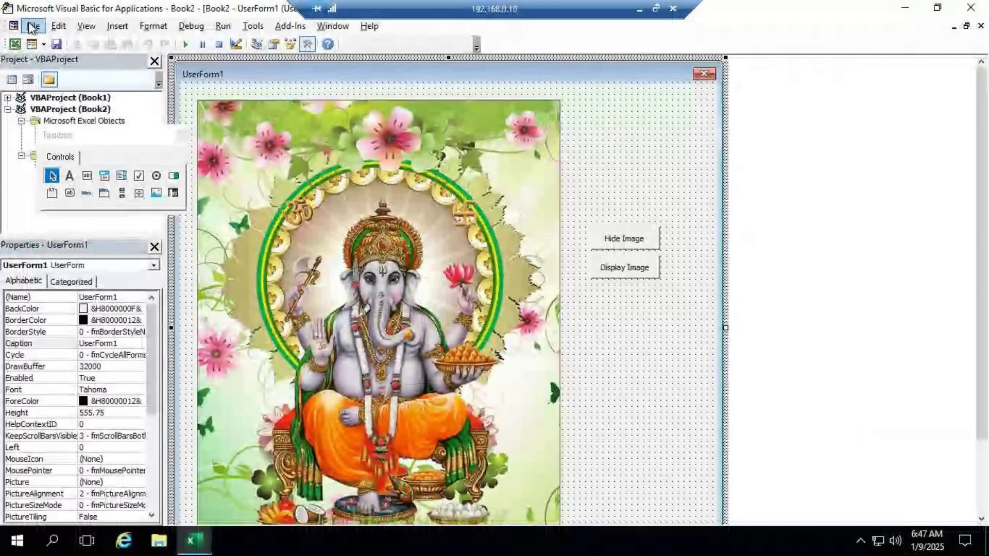
{"action": "left_click", "coordinate": [31, 27]}
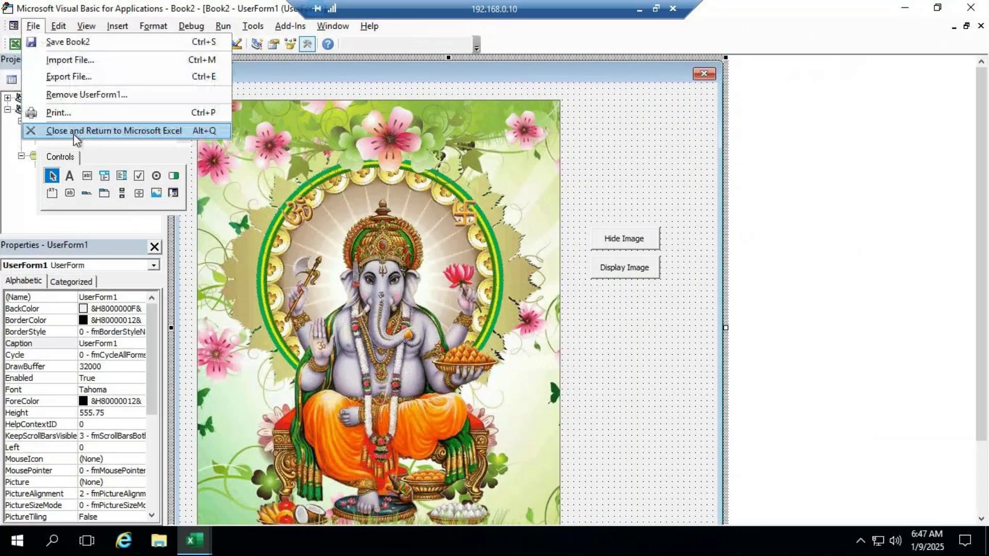
{"action": "left_click", "coordinate": [74, 132]}
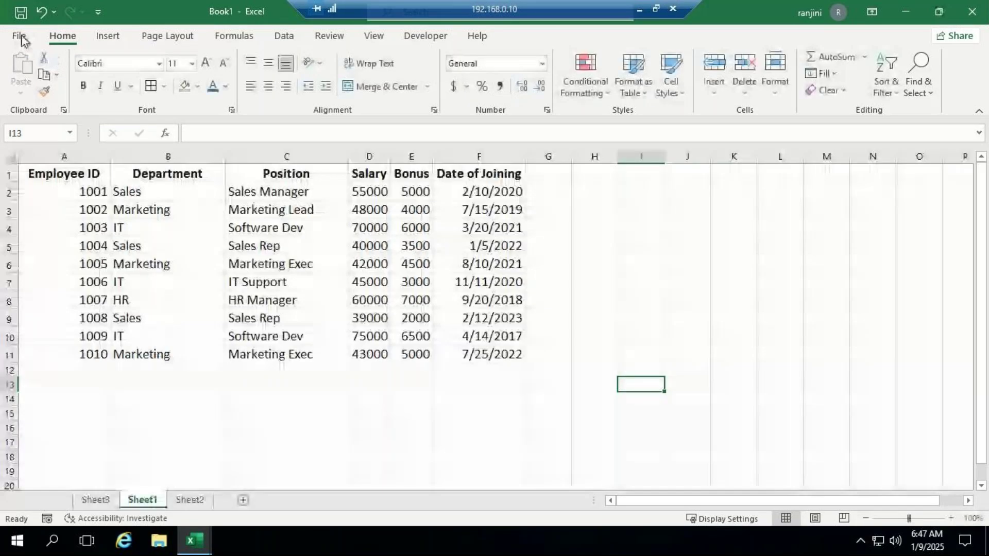
Step: Examine the file types available for saving Book1, including Excel Macro-Enabled Workbook, and leave without saving or closing the workbook
{"action": "left_click", "coordinate": [21, 38]}
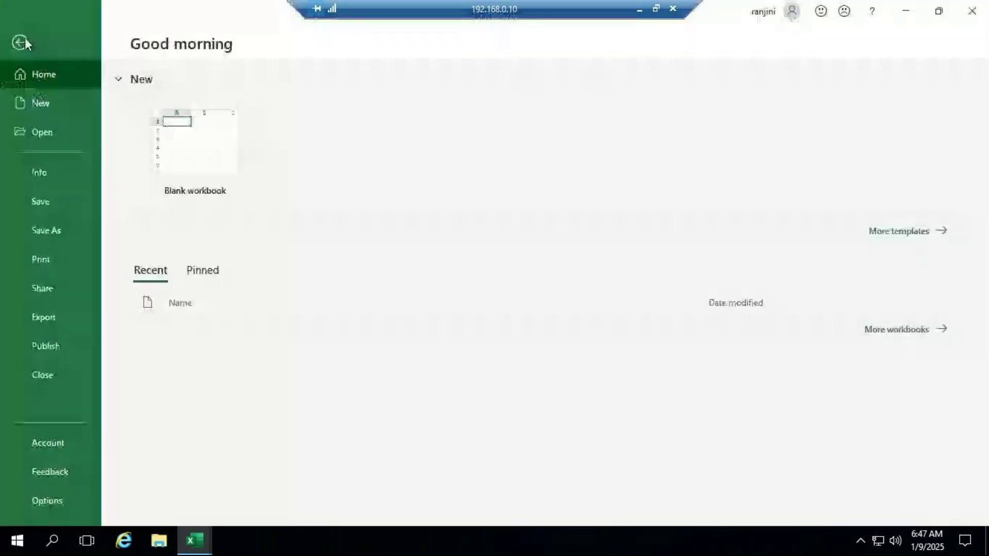
{"action": "left_click", "coordinate": [57, 230]}
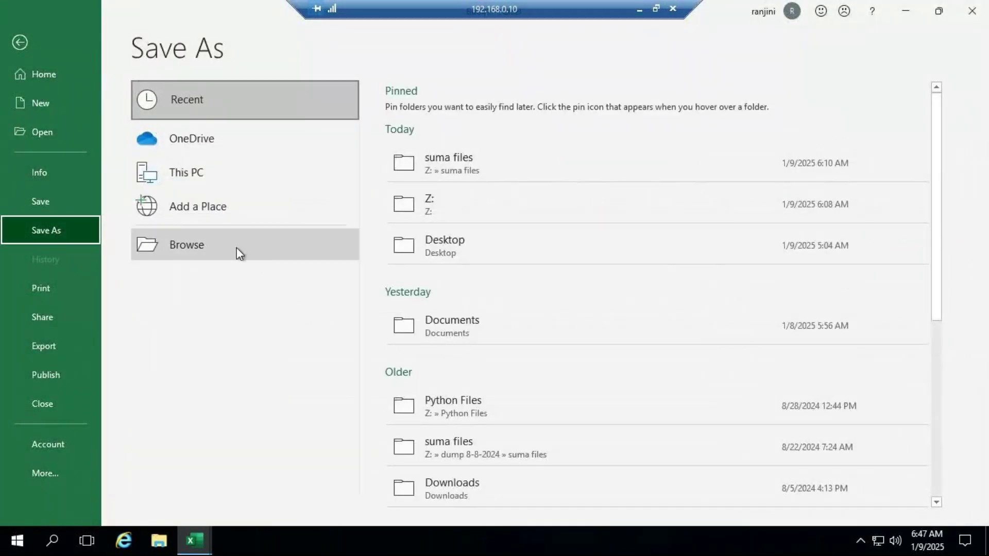
{"action": "left_click", "coordinate": [240, 252]}
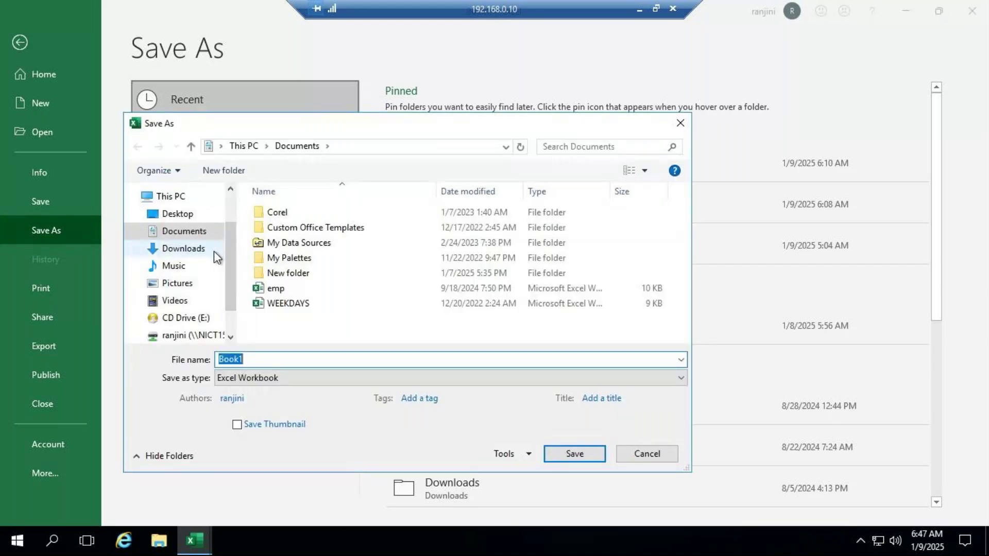
{"action": "left_click", "coordinate": [276, 379]}
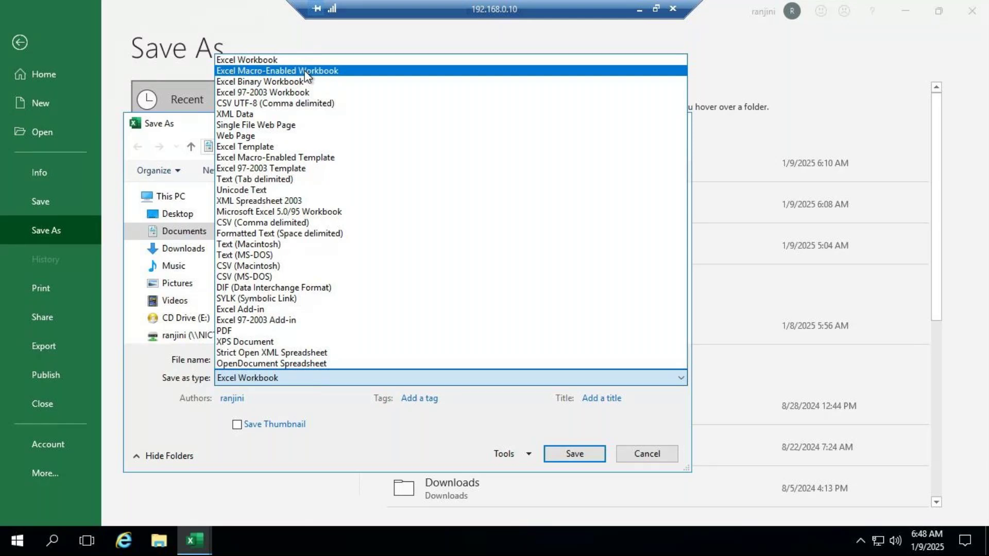
{"action": "left_click", "coordinate": [645, 454]}
{"action": "left_click", "coordinate": [645, 455]}
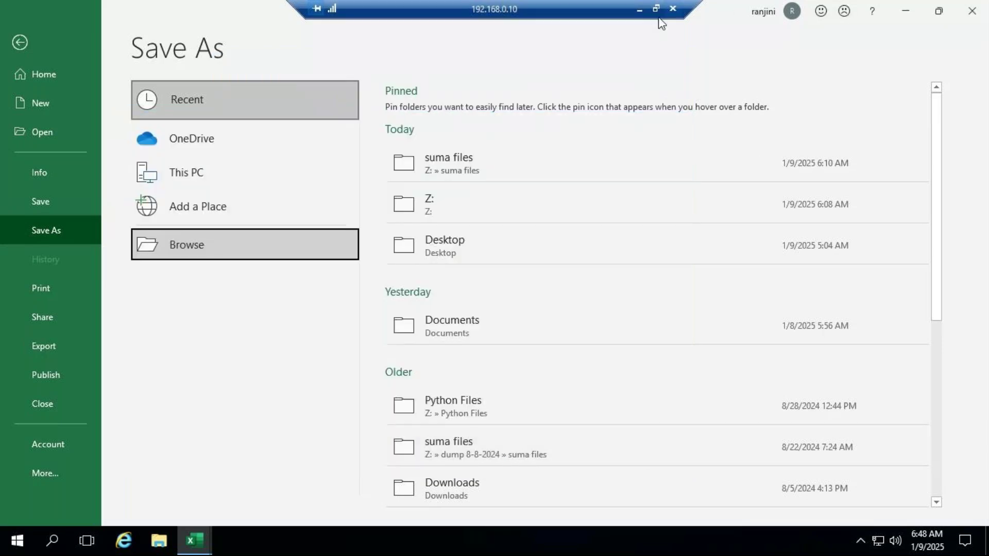
{"action": "left_click", "coordinate": [973, 11]}
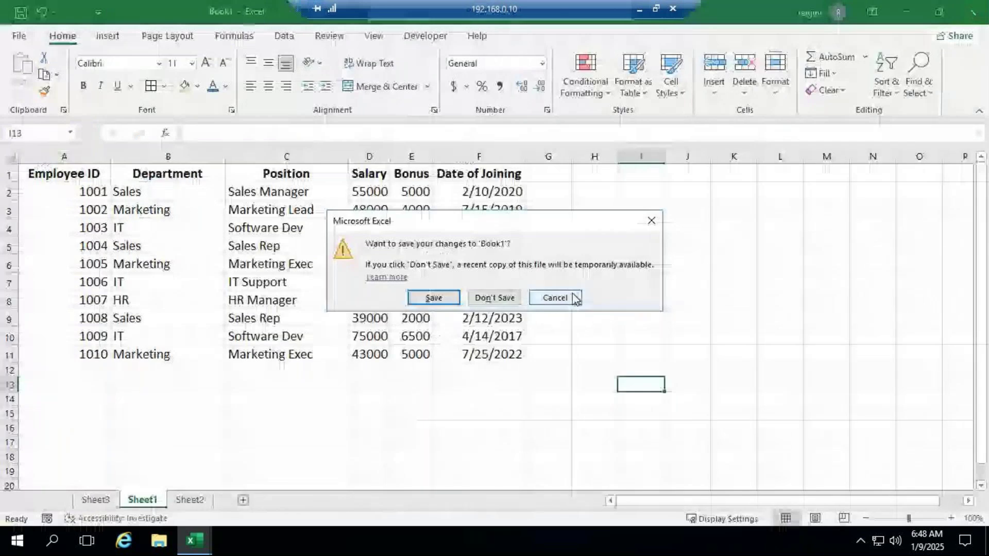
{"action": "left_click", "coordinate": [555, 297]}
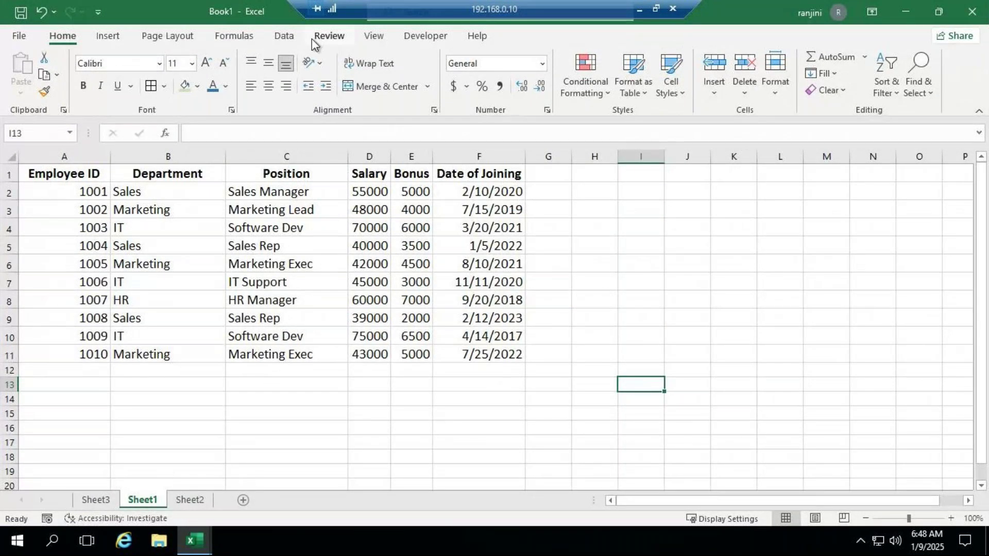
Step: Go to Sheet2, deselect its salary table, and add a new blank worksheet after it
{"action": "left_click", "coordinate": [198, 506]}
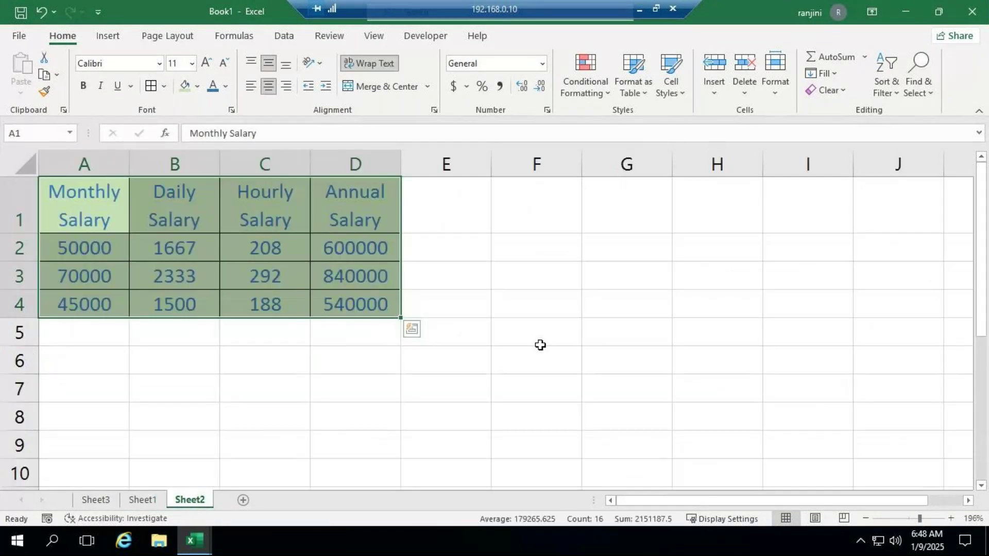
{"action": "left_click", "coordinate": [539, 343]}
{"action": "left_click", "coordinate": [242, 500]}
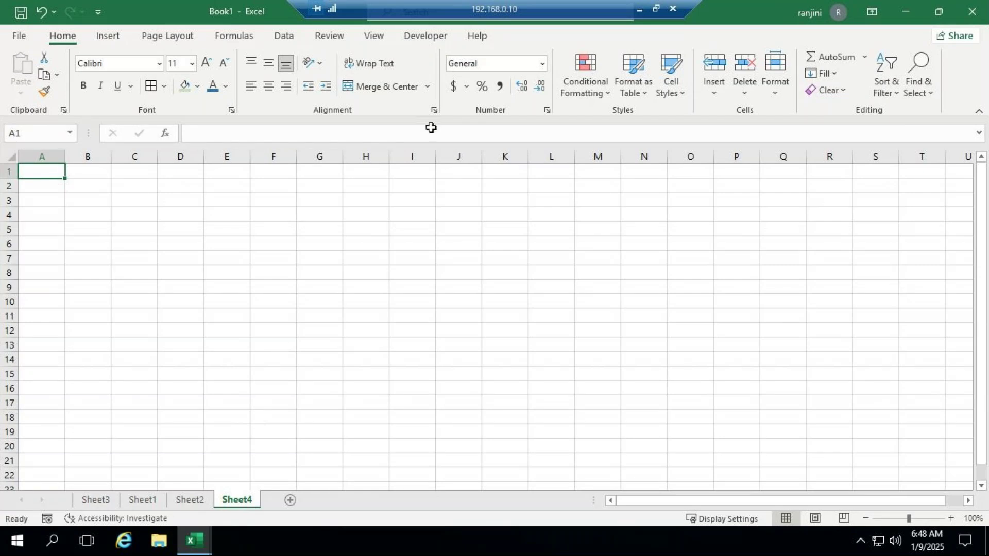
Step: Check the meeting chat in the GoTo Meeting window and return to the Excel workbook in the remote session
{"action": "left_click", "coordinate": [640, 10]}
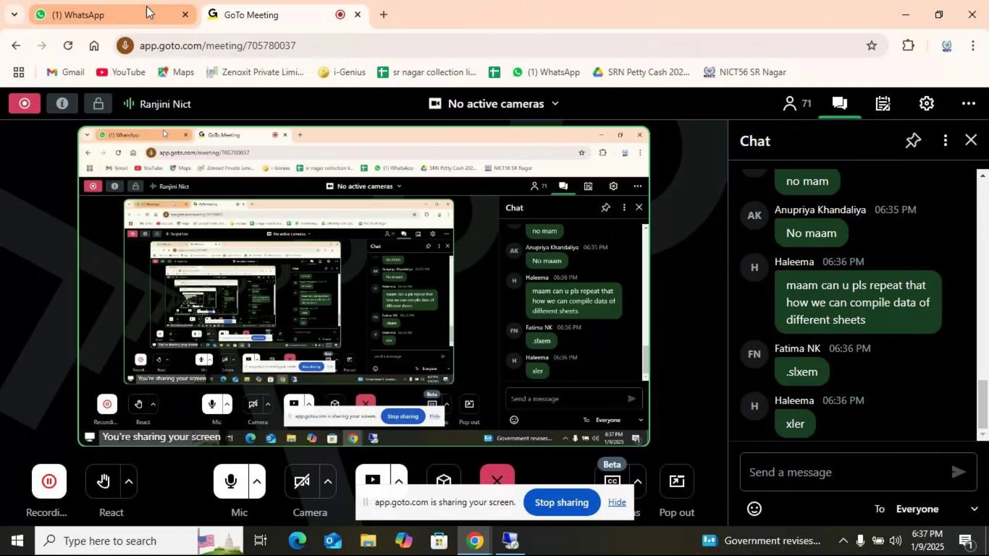
{"action": "mouse_move", "coordinate": [146, 5]}
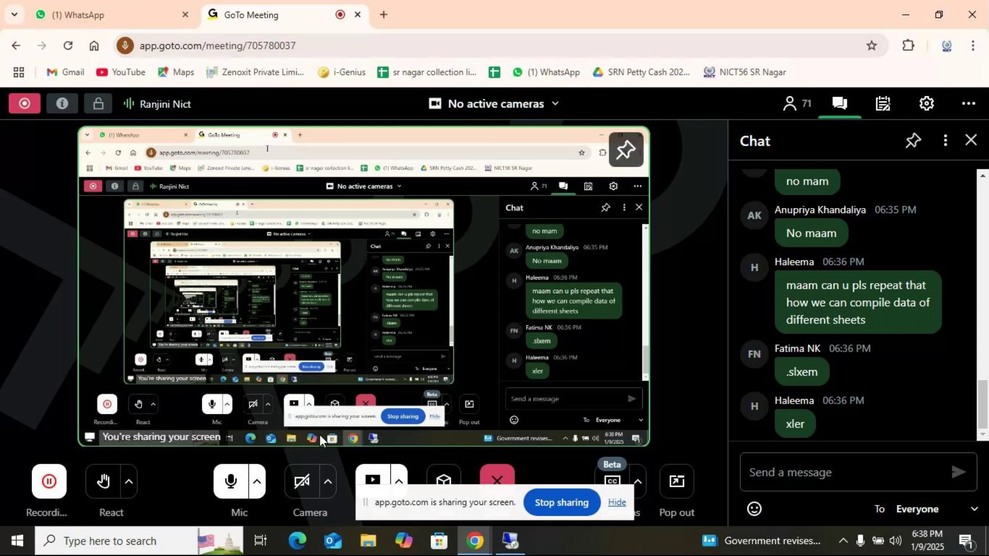
{"action": "key", "text": "alt+Tab"}
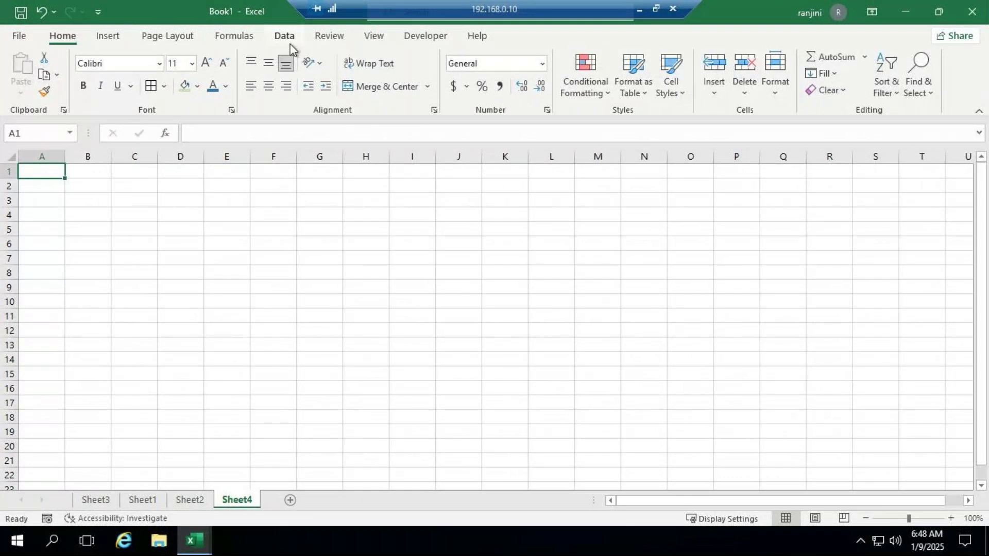
Step: Open the Visual Basic editor from Book1 and again from Book2 to check the loaded projects
{"action": "left_click", "coordinate": [438, 38]}
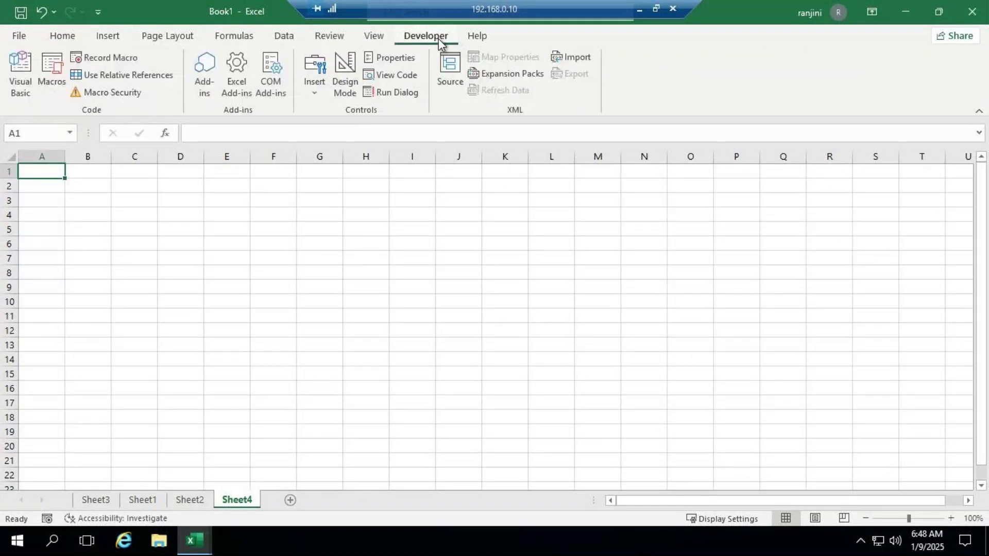
{"action": "left_click", "coordinate": [18, 90]}
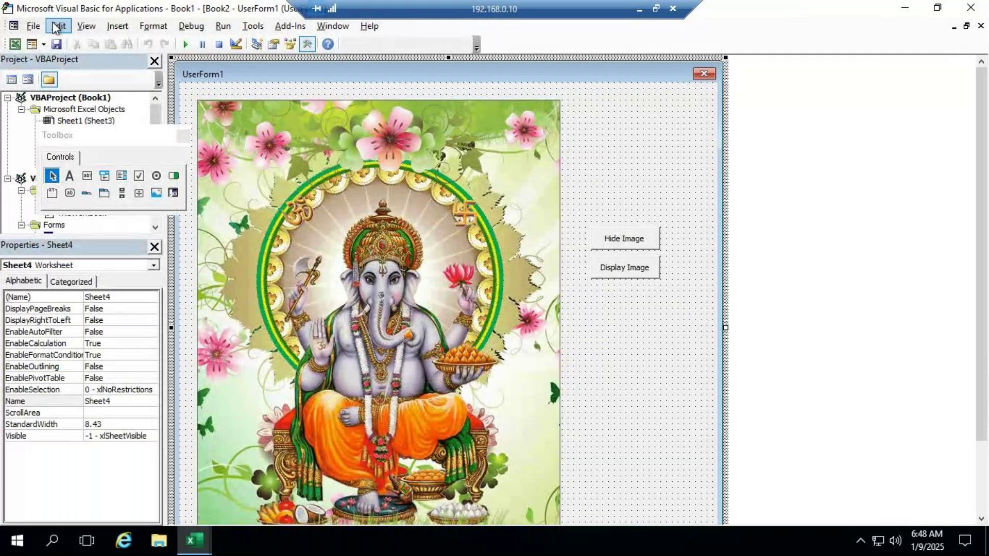
{"action": "key", "text": "super+d"}
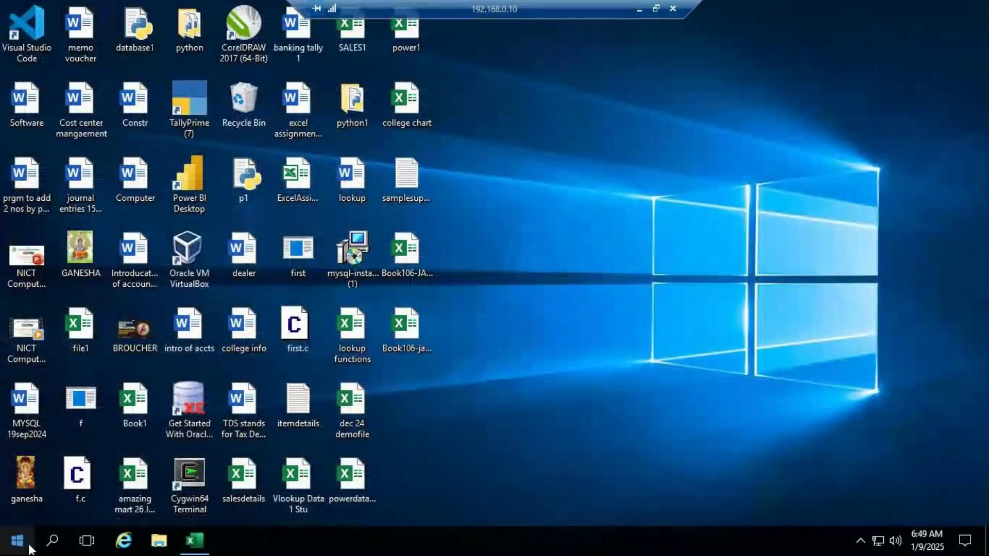
{"action": "left_click", "coordinate": [210, 537]}
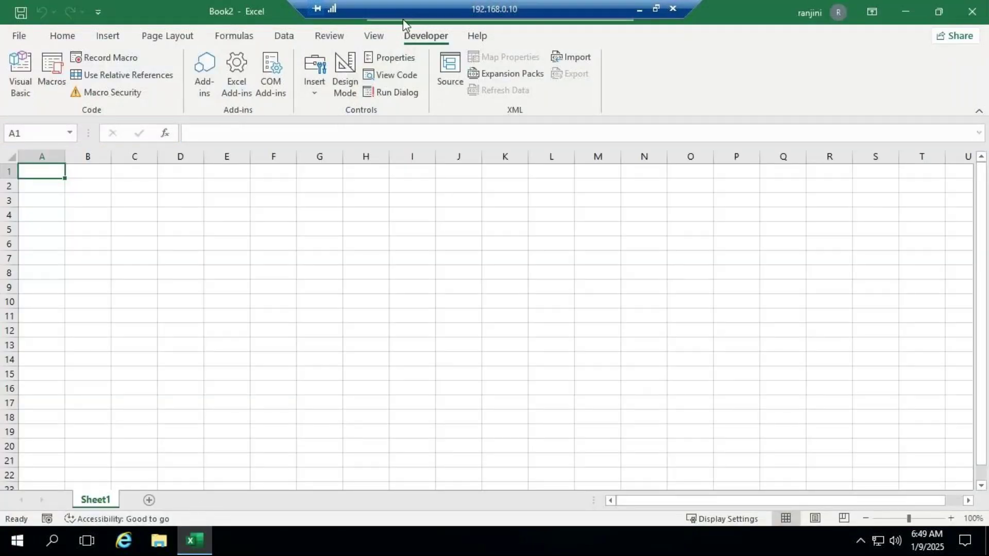
{"action": "left_click", "coordinate": [29, 88]}
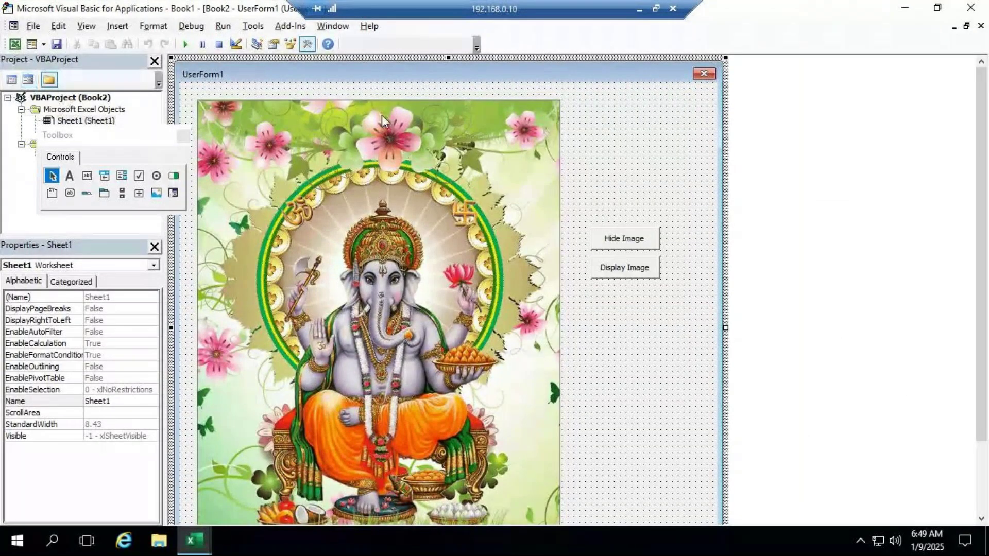
Step: Close the Visual Basic editor and the Book2 workbook
{"action": "left_click", "coordinate": [972, 7]}
{"action": "left_click", "coordinate": [972, 11]}
{"action": "left_click", "coordinate": [477, 286]}
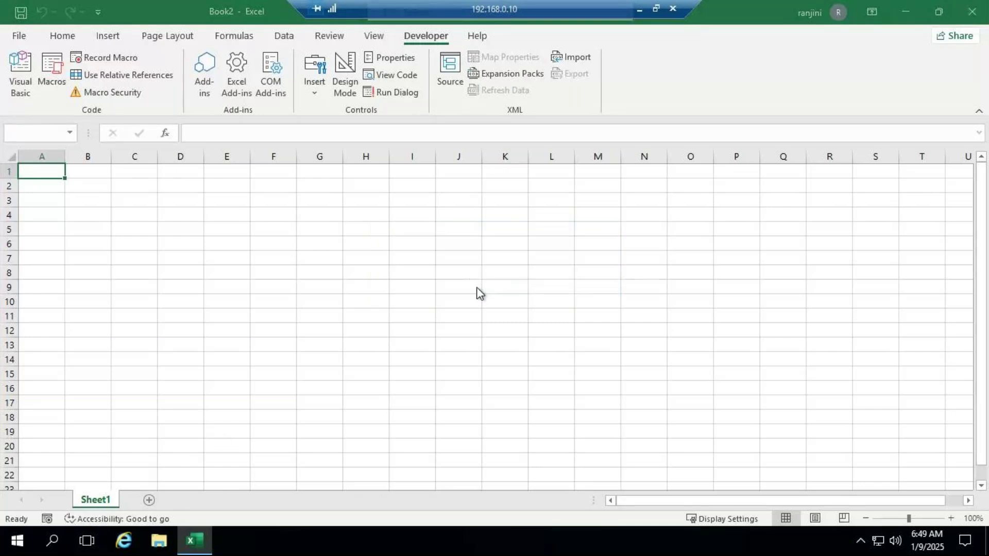
Step: Search Windows for Excel, launch it and create a blank workbook
{"action": "left_click", "coordinate": [53, 541]}
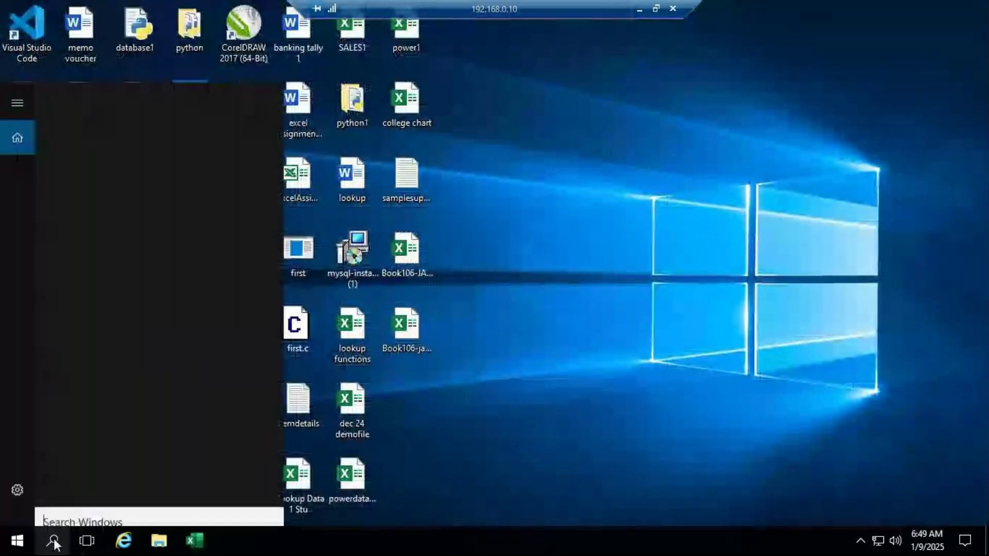
{"action": "type", "text": "e"}
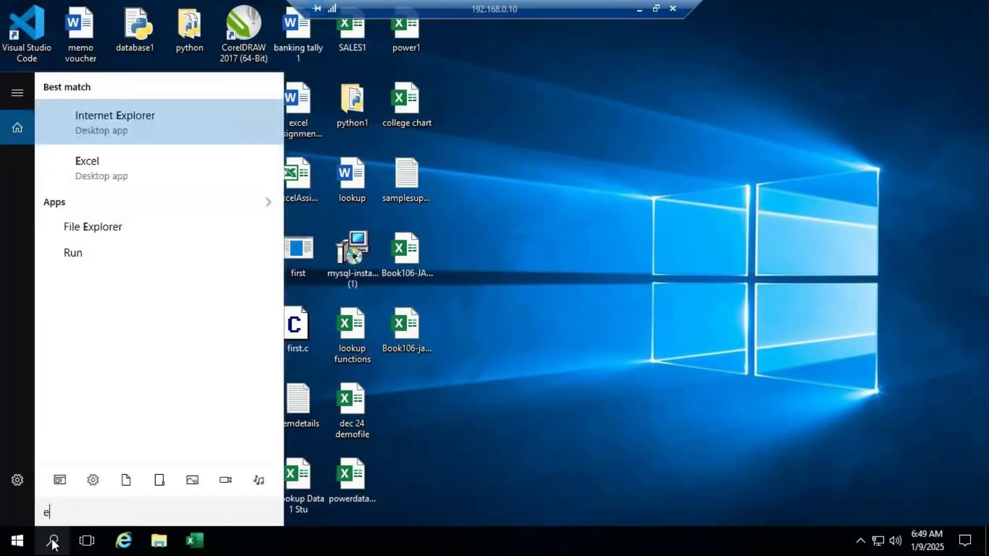
{"action": "type", "text": "xc"}
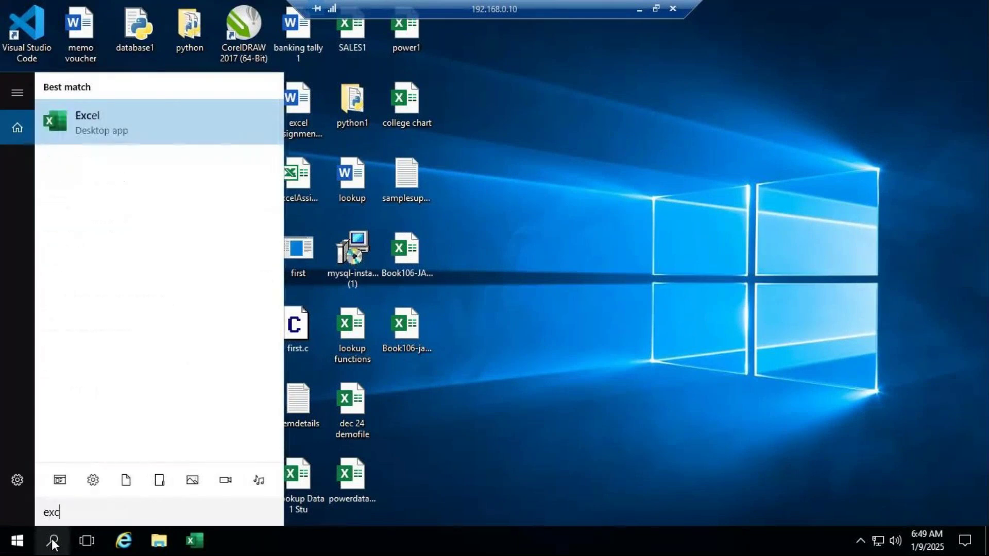
{"action": "type", "text": "el"}
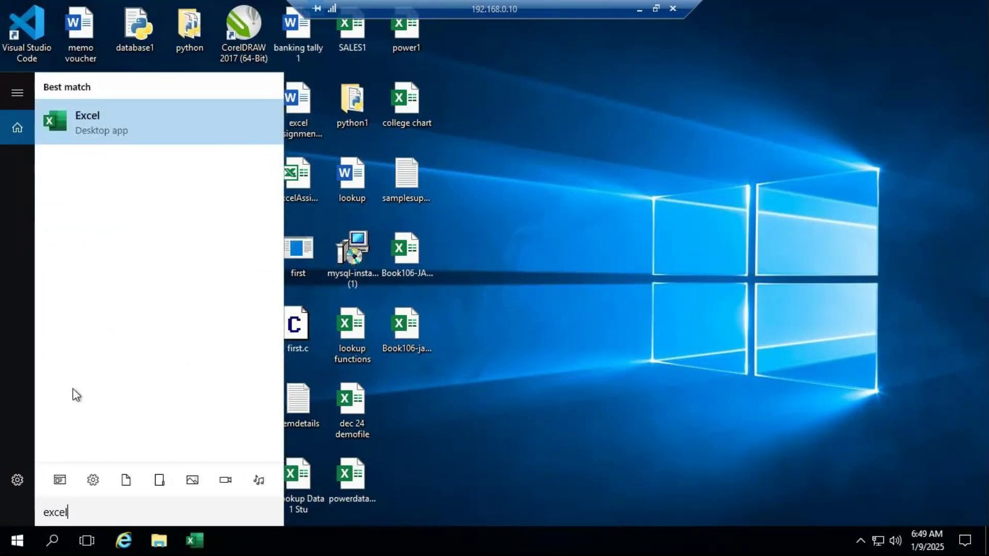
{"action": "left_click", "coordinate": [123, 119]}
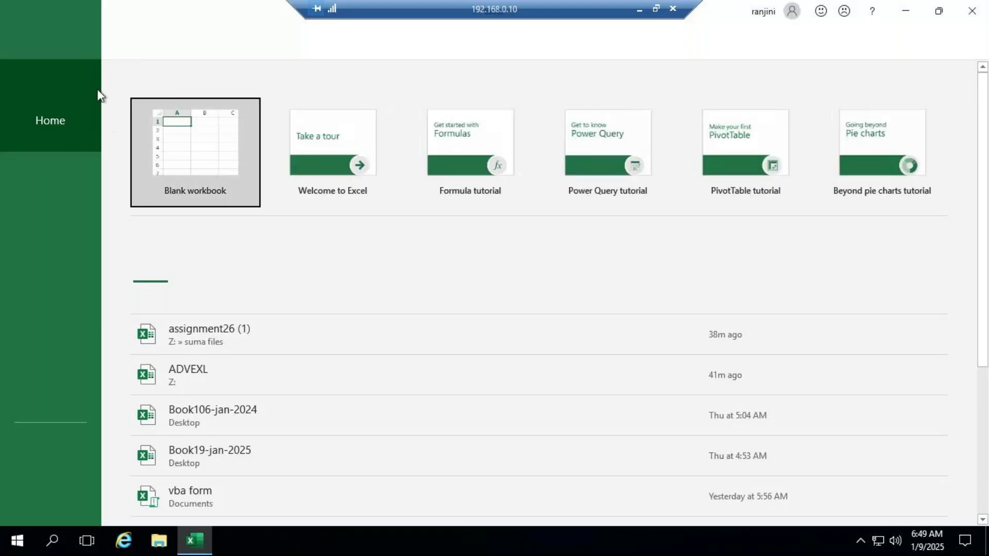
{"action": "left_click", "coordinate": [194, 152]}
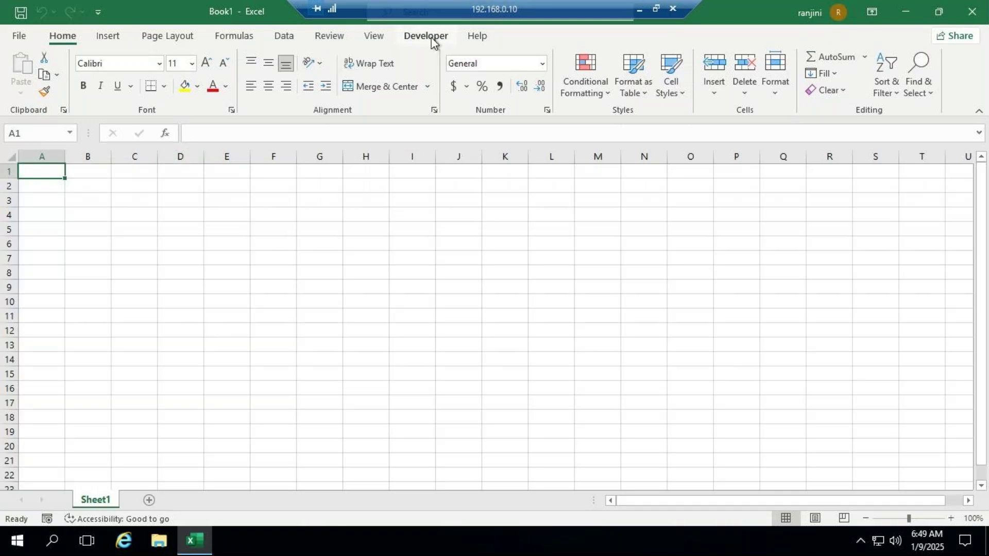
Step: Insert a UserForm into the new workbook's Visual Basic project and enlarge it to a height of about 321
{"action": "left_click", "coordinate": [427, 38]}
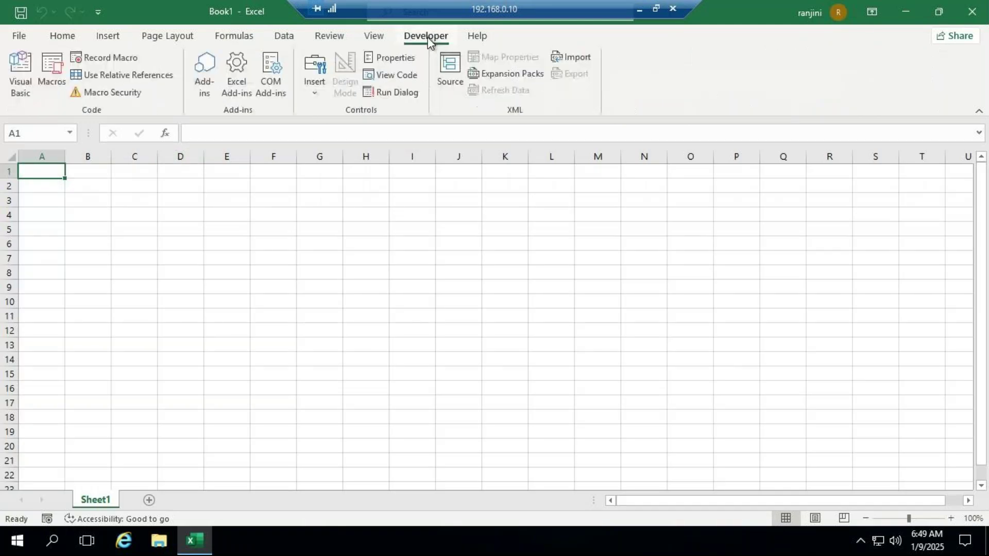
{"action": "left_click", "coordinate": [20, 87]}
{"action": "left_click", "coordinate": [106, 25]}
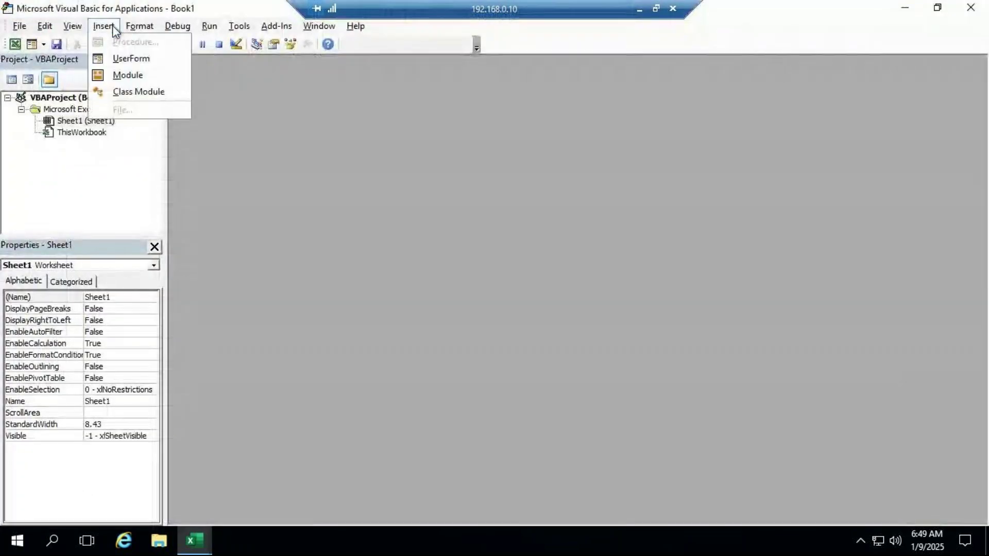
{"action": "left_click", "coordinate": [127, 58]}
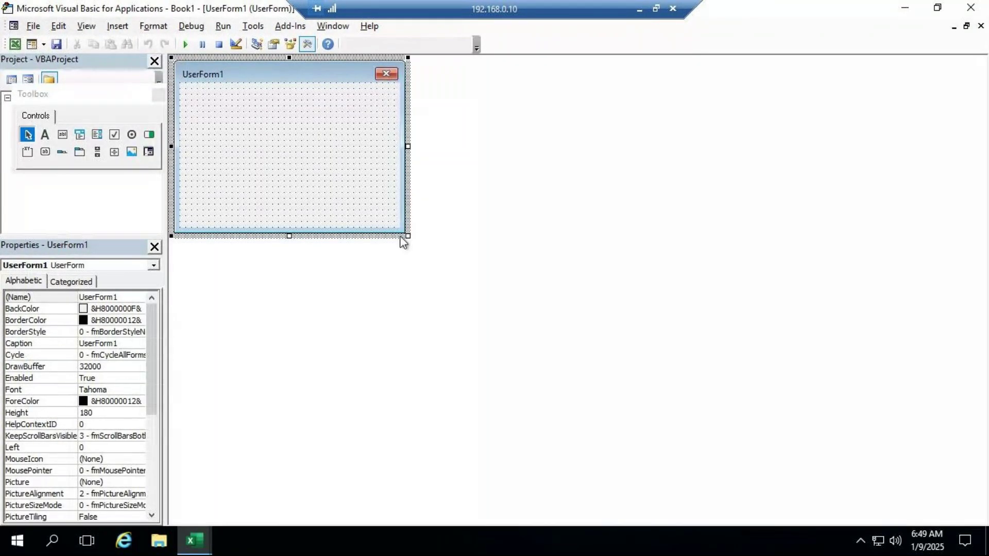
{"action": "left_click_drag", "start_coordinate": [408, 237], "coordinate": [543, 372]}
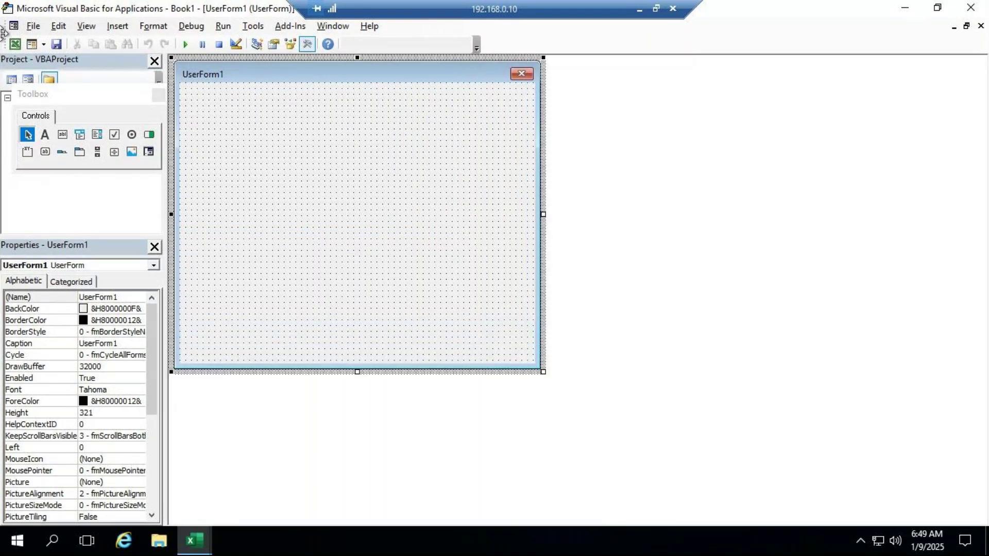
Step: Add a label in the form's upper-left area, caption it "Enter Cost Price :" and set its AutoSize to True
{"action": "left_click", "coordinate": [48, 137]}
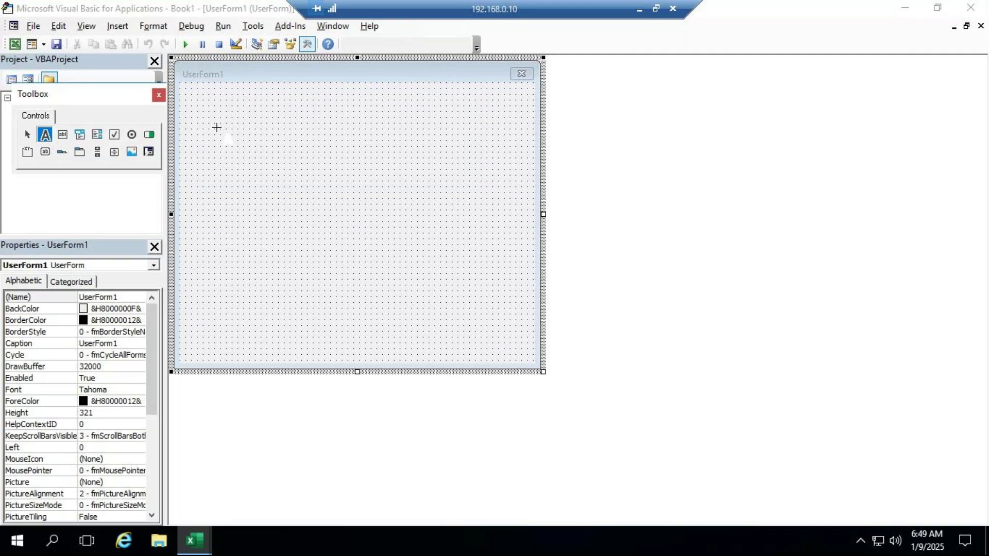
{"action": "left_click", "coordinate": [217, 127]}
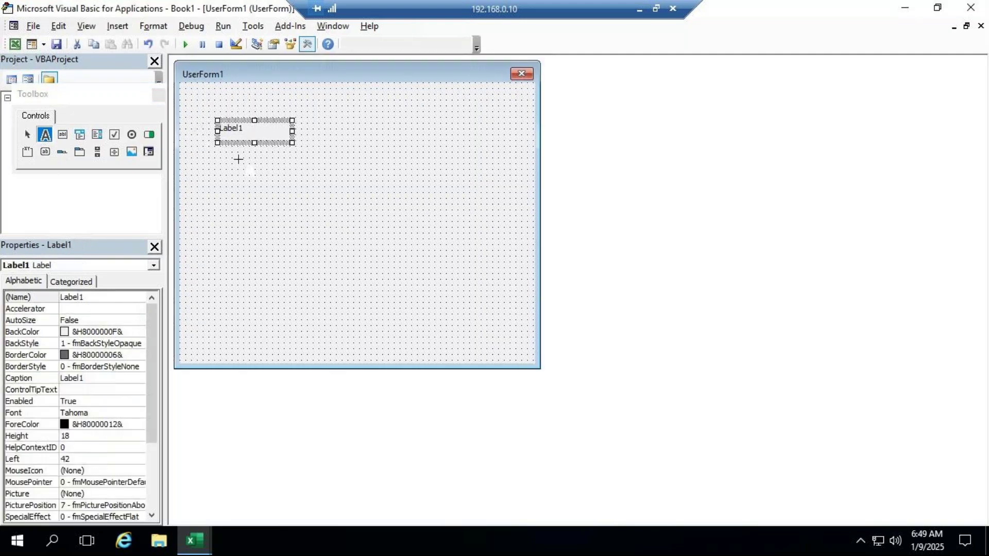
{"action": "left_click", "coordinate": [88, 378]}
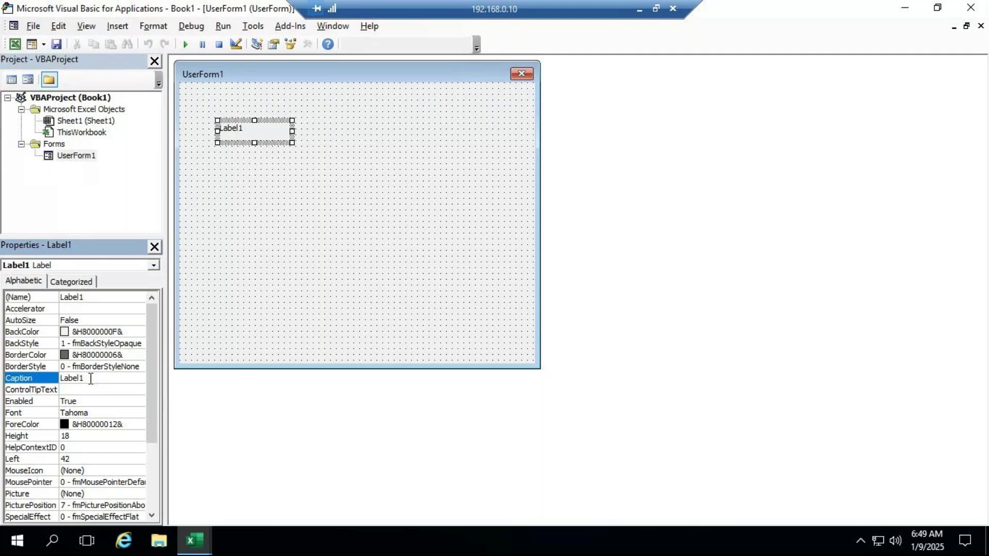
{"action": "left_click_drag", "start_coordinate": [95, 380], "coordinate": [3, 359]}
{"action": "type", "text": "Enter"}
{"action": "type", "text": "S"}
{"action": "key", "text": "BackSpace"}
{"action": "type", "text": "Cost Price :"}
{"action": "left_click", "coordinate": [99, 323]}
{"action": "double_click", "coordinate": [99, 324]}
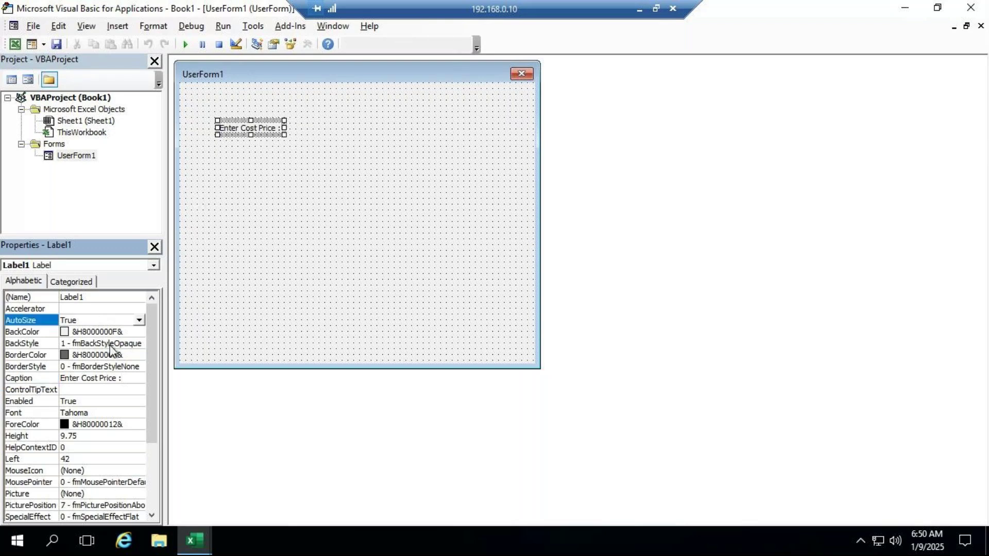
Step: Add a second label left-aligned below the cost price label, with the caption "Profit" and AutoSize set to True
{"action": "left_click", "coordinate": [241, 163]}
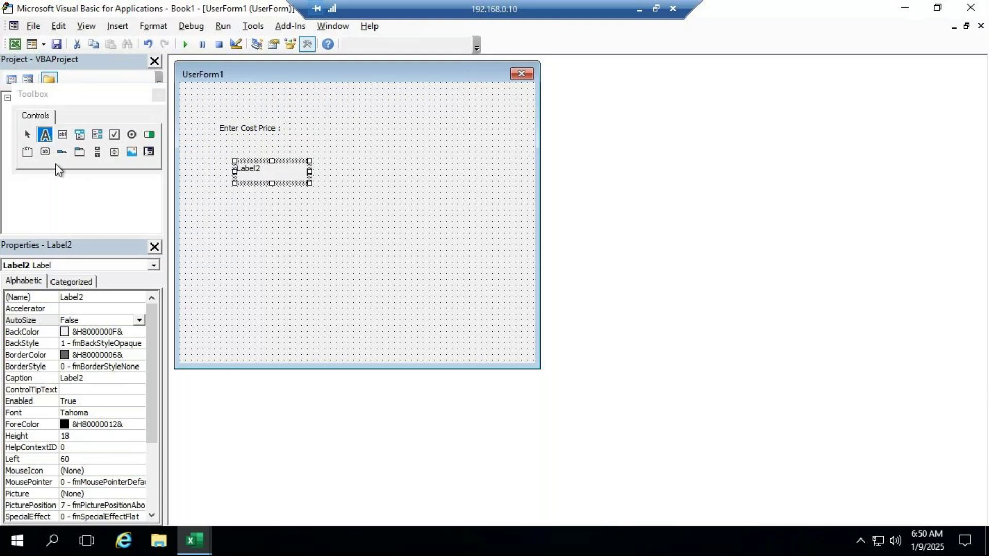
{"action": "left_click", "coordinate": [23, 131]}
{"action": "left_click_drag", "start_coordinate": [252, 162], "coordinate": [258, 163]}
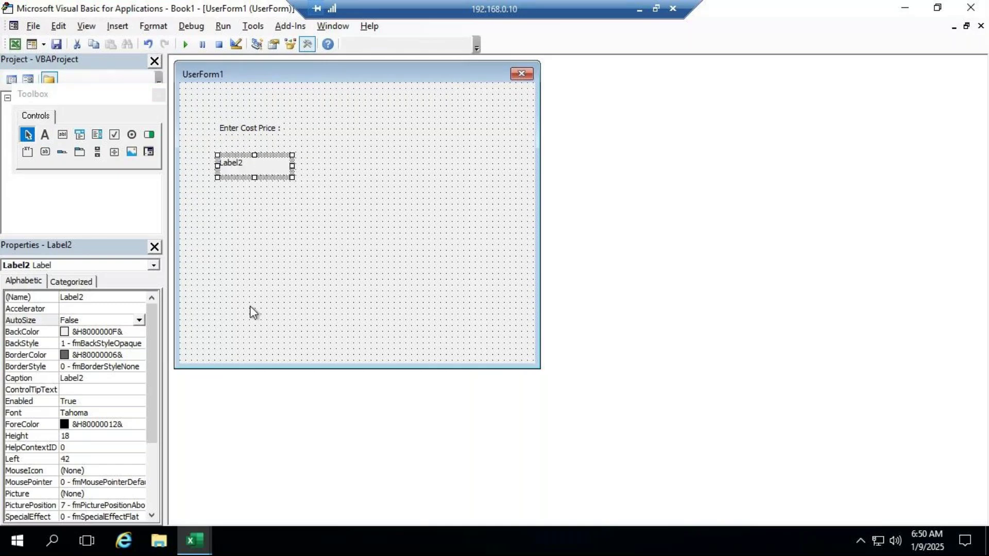
{"action": "left_click", "coordinate": [21, 379]}
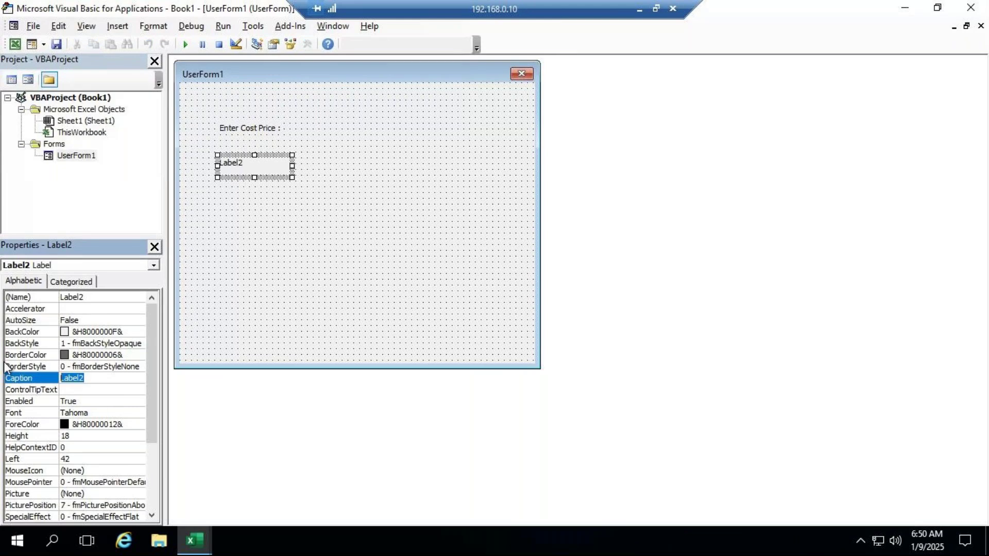
{"action": "type", "text": "Profit"}
{"action": "double_click", "coordinate": [105, 321]}
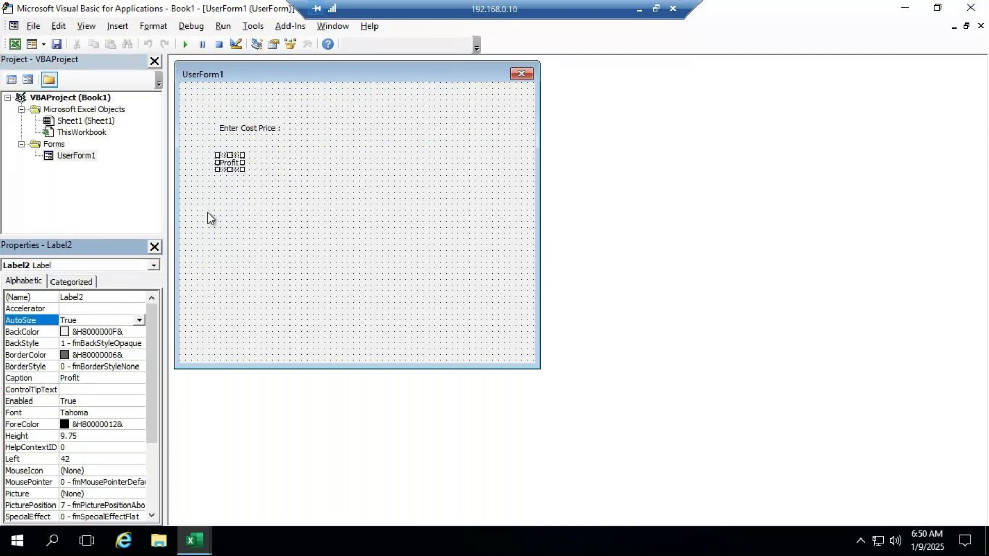
{"action": "left_click", "coordinate": [243, 215]}
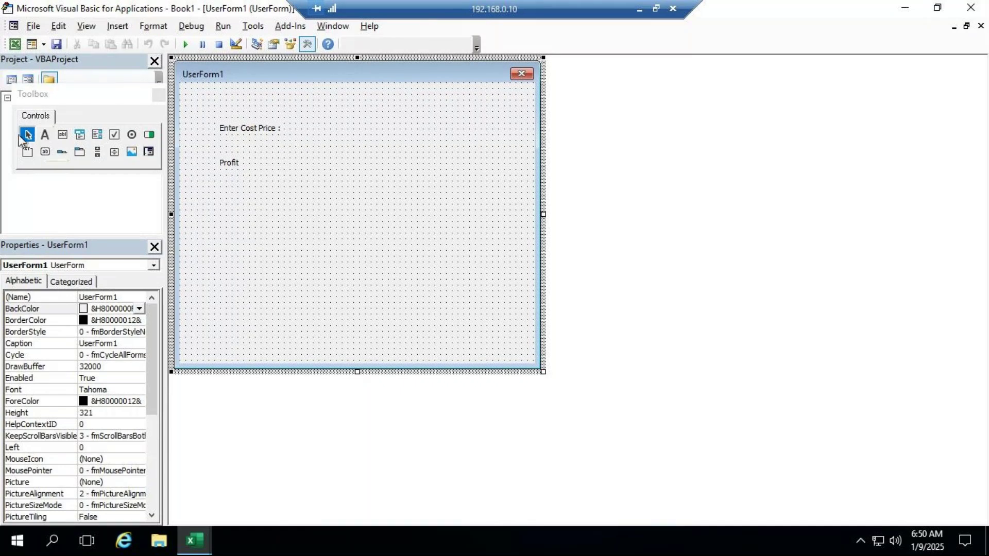
Step: Add a third label left-aligned below Profit, with the caption "Selling Price" and AutoSize set to True
{"action": "left_click", "coordinate": [44, 135]}
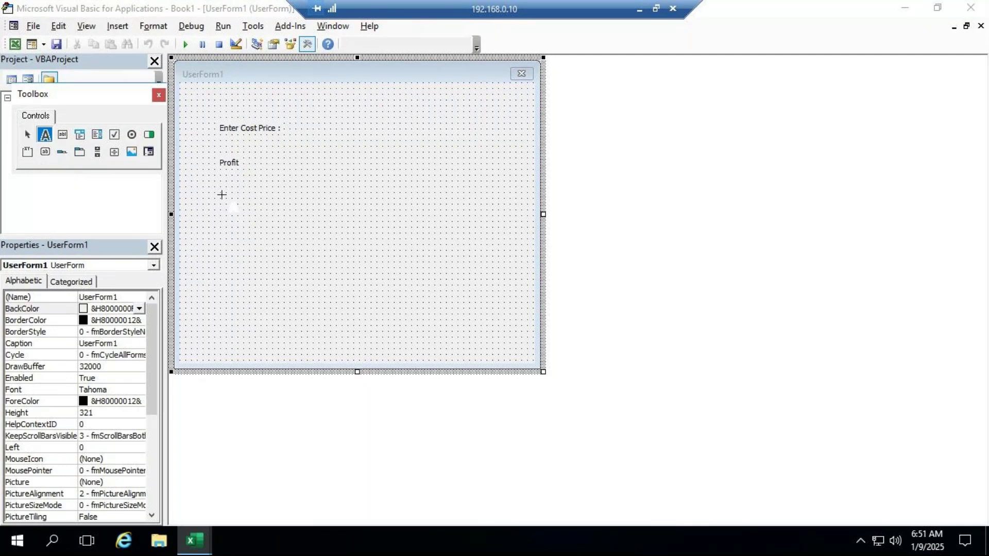
{"action": "left_click", "coordinate": [219, 186]}
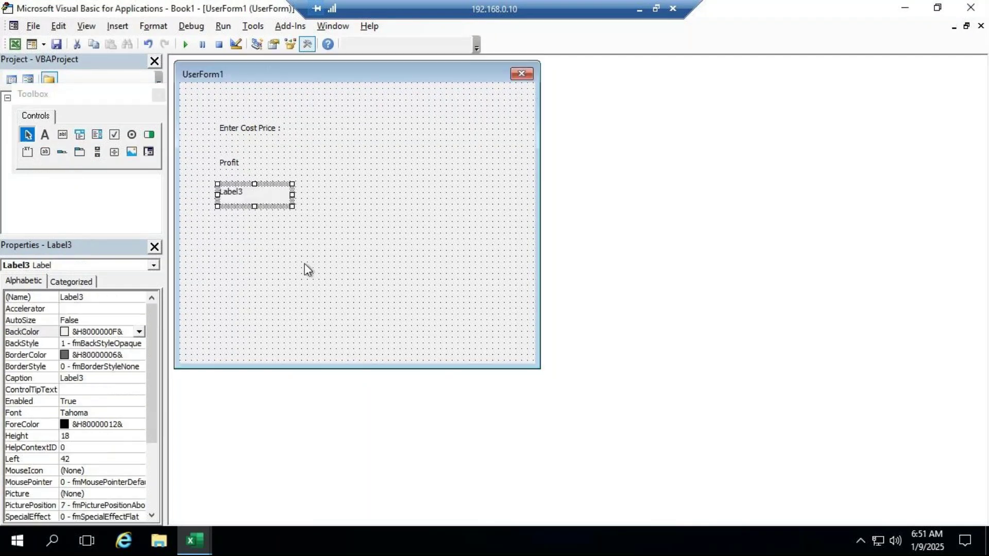
{"action": "left_click", "coordinate": [88, 378]}
{"action": "left_click", "coordinate": [6, 377]}
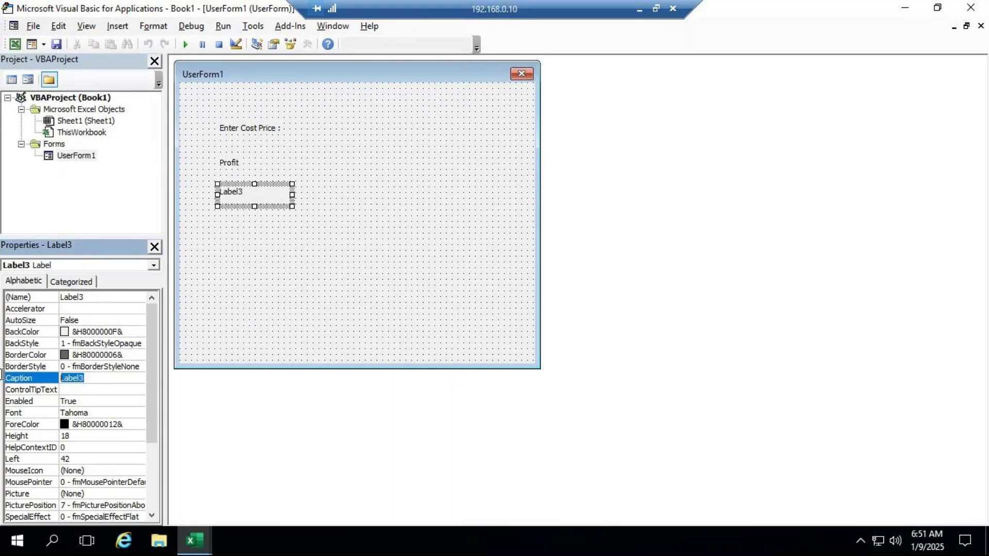
{"action": "type", "text": "Selling Price"}
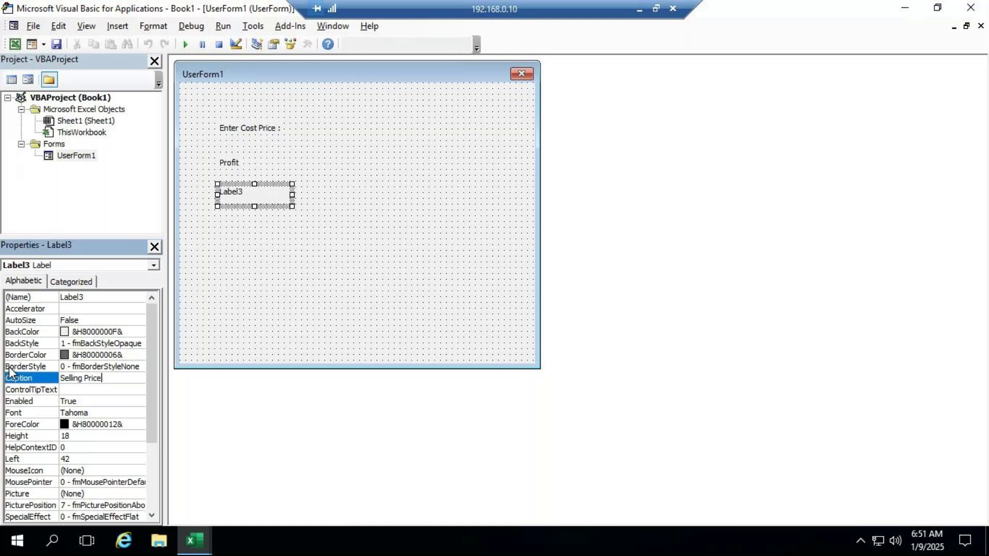
{"action": "left_click", "coordinate": [88, 320]}
{"action": "left_click", "coordinate": [138, 320]}
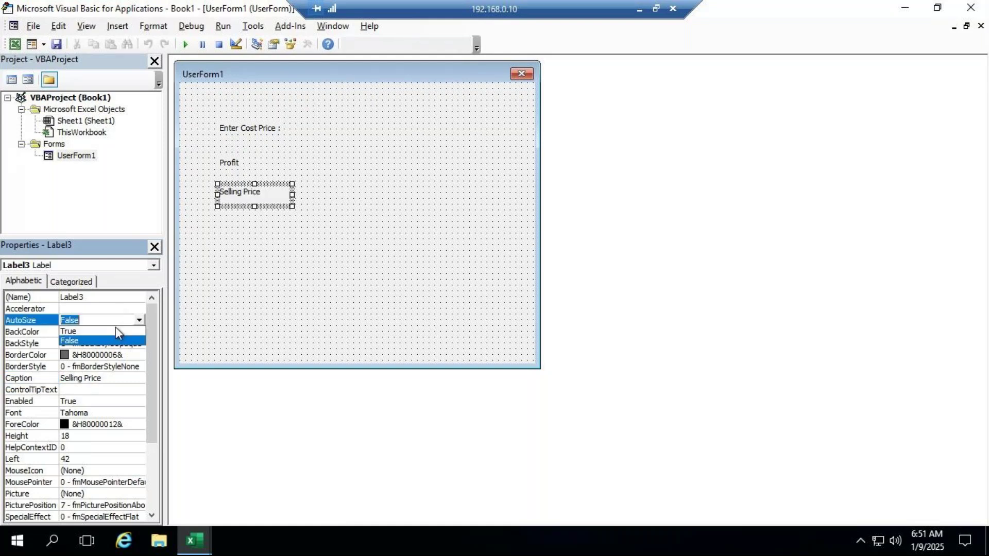
{"action": "left_click", "coordinate": [103, 331]}
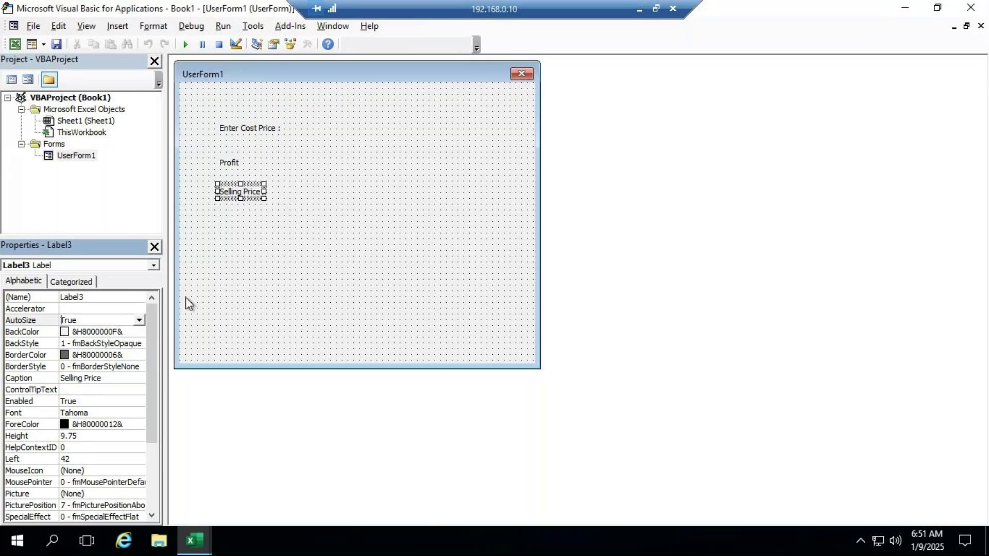
Step: Move the Profit label slightly up towards the cost price label and deselect it
{"action": "left_click", "coordinate": [286, 237]}
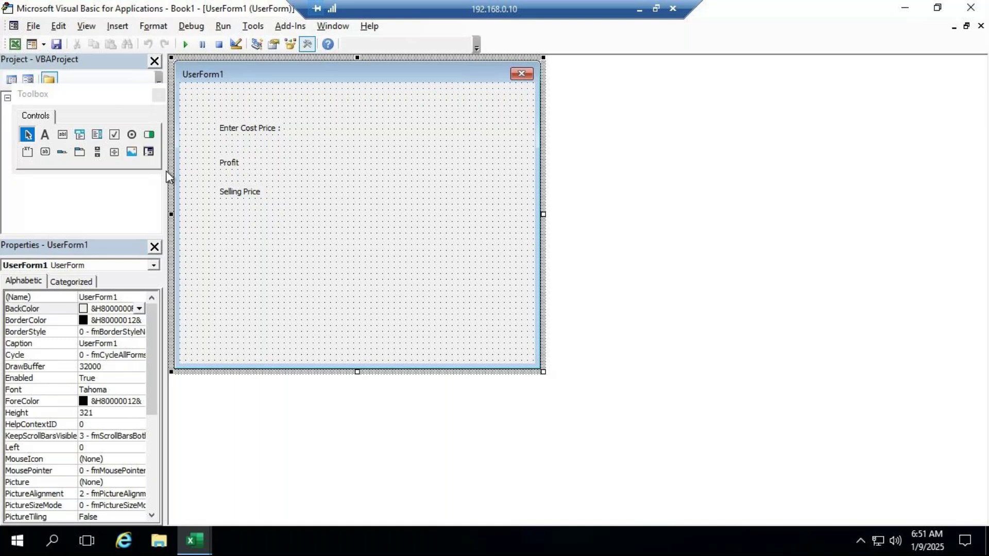
{"action": "left_click_drag", "start_coordinate": [240, 166], "coordinate": [239, 160]}
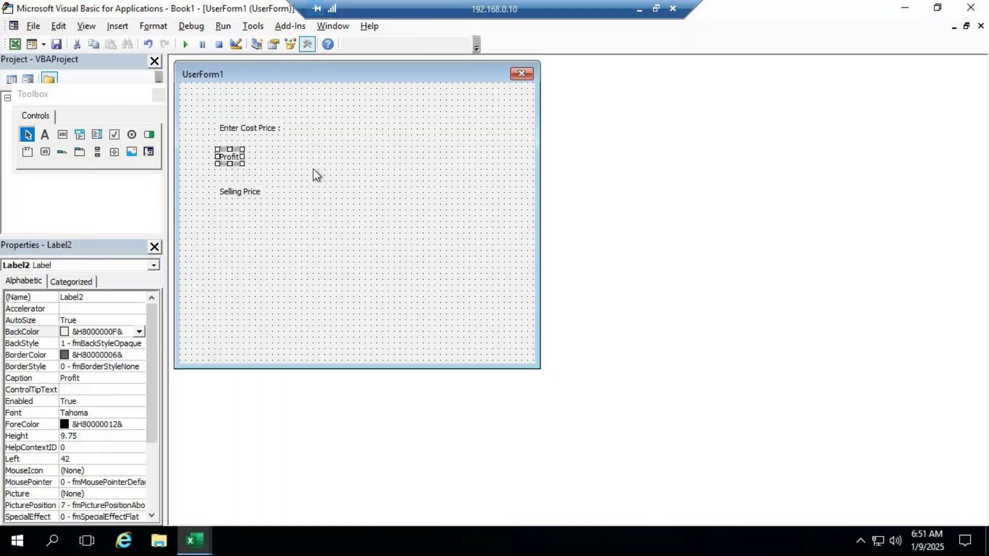
{"action": "left_click", "coordinate": [318, 175]}
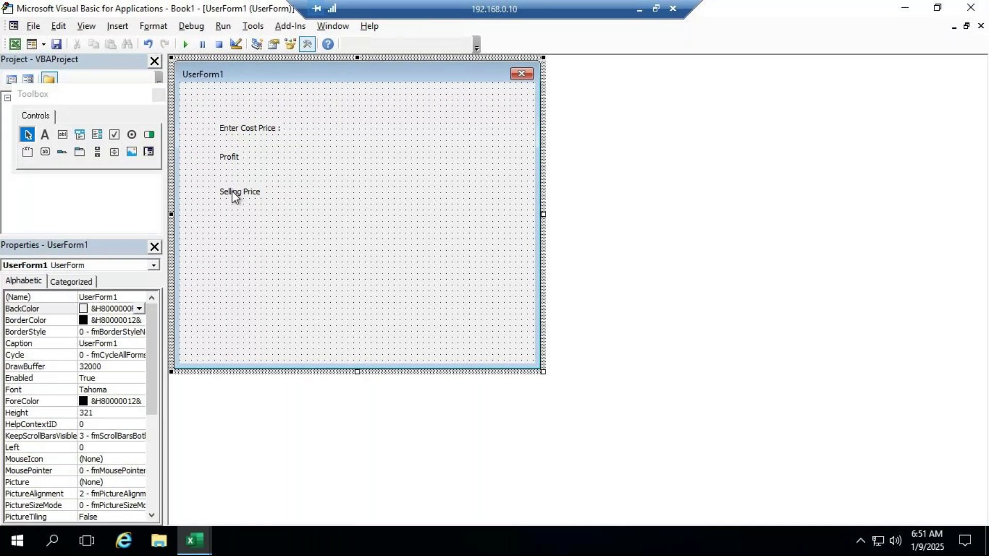
Step: Add three left-aligned text boxes on the form, one beside each of the Enter Cost Price, Profit and Selling Price labels
{"action": "left_click", "coordinate": [66, 136]}
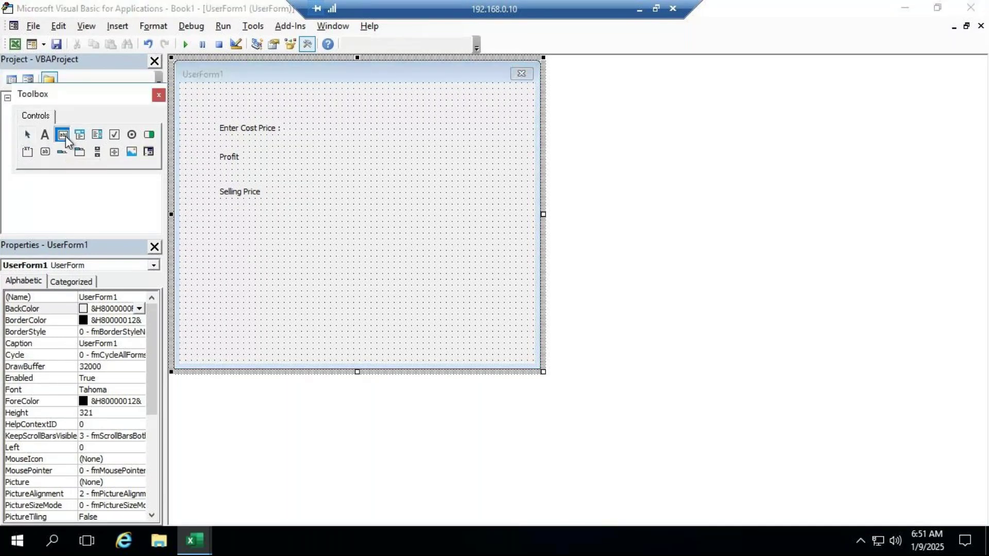
{"action": "left_click", "coordinate": [317, 126]}
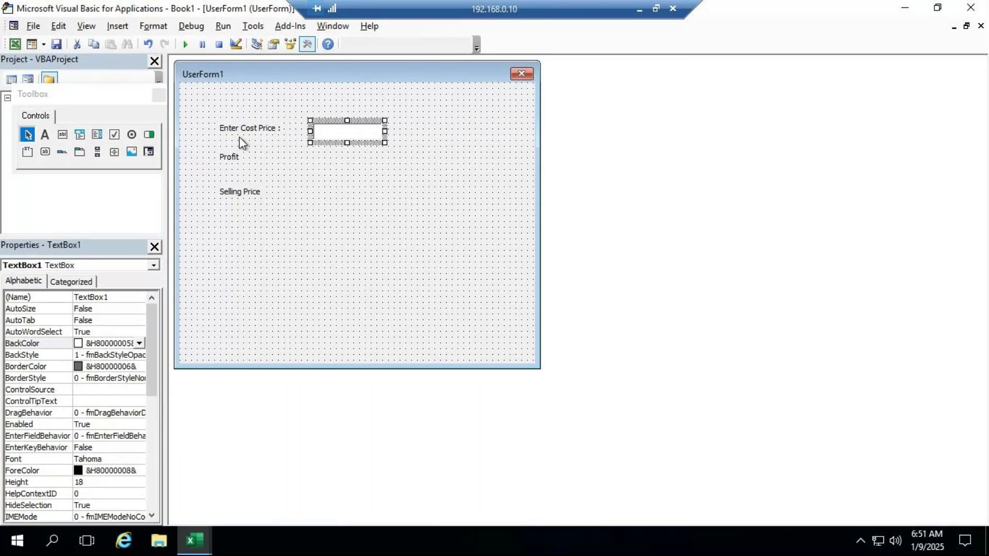
{"action": "left_click", "coordinate": [61, 135]}
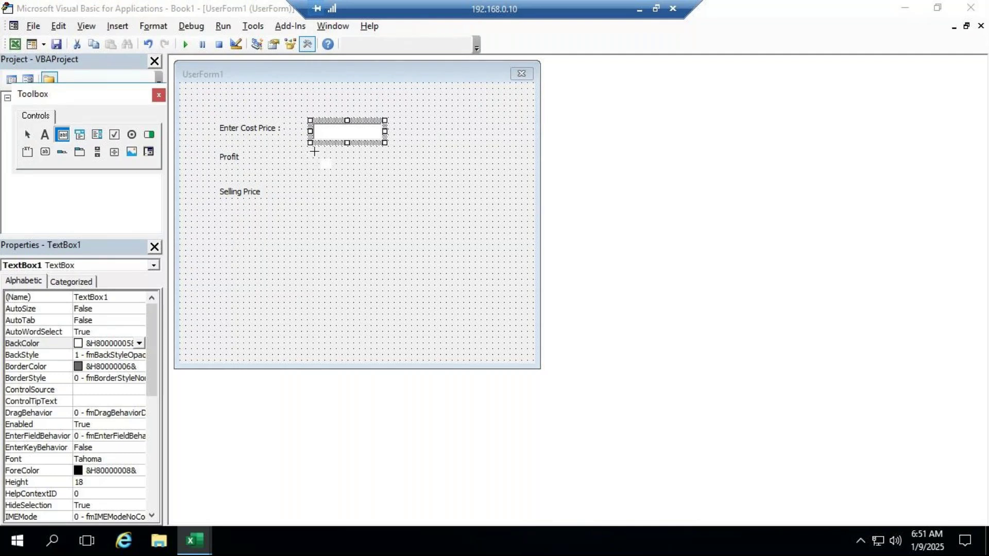
{"action": "left_click", "coordinate": [312, 152]}
{"action": "left_click", "coordinate": [62, 135]}
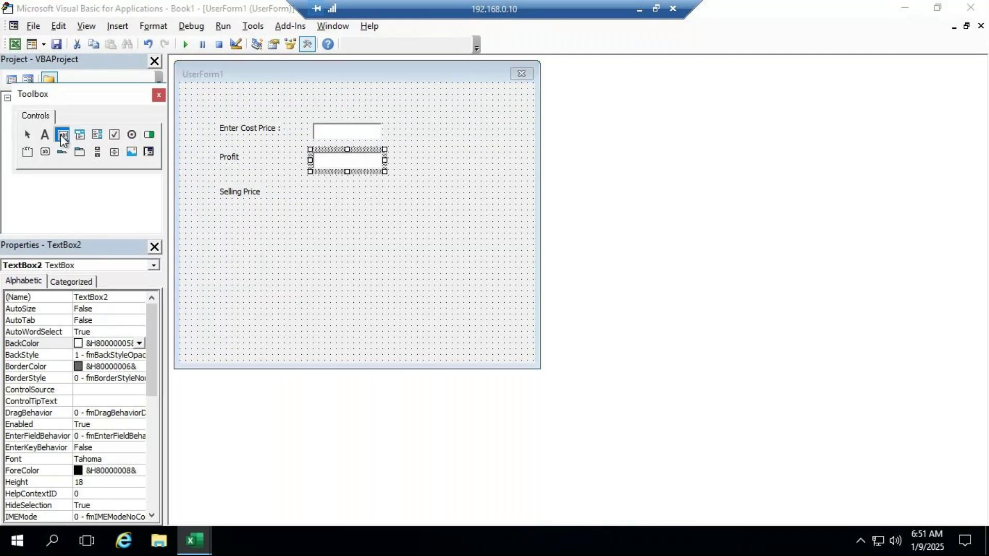
{"action": "left_click", "coordinate": [313, 186]}
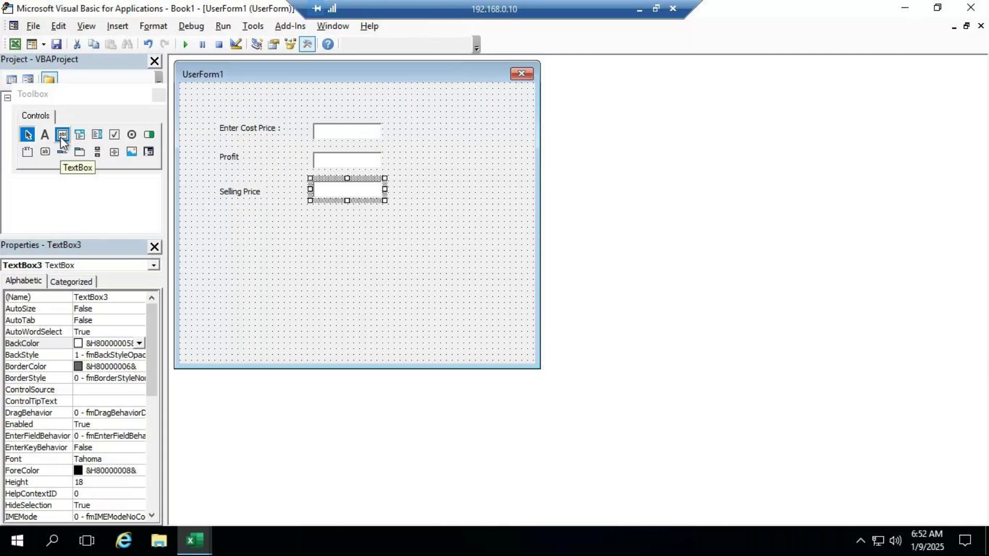
Step: Add a command button below the Selling Price text box, set its caption to "Click" and deselect it
{"action": "left_click", "coordinate": [51, 150]}
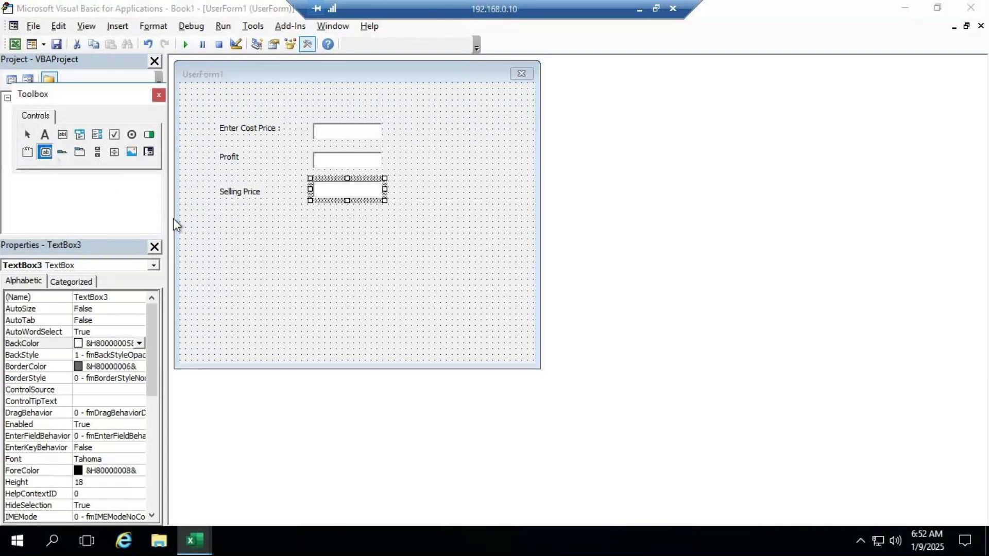
{"action": "left_click", "coordinate": [292, 236]}
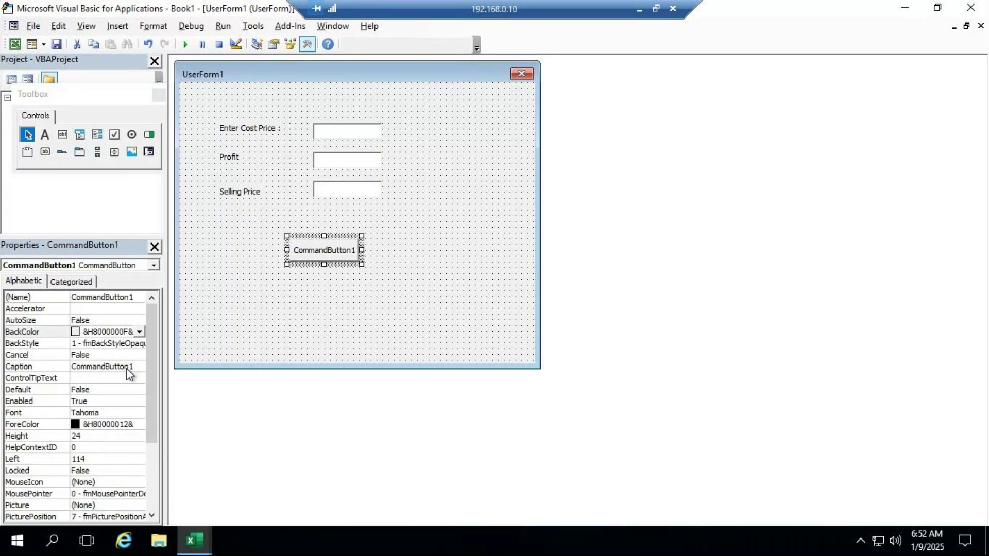
{"action": "left_click_drag", "start_coordinate": [126, 368], "coordinate": [135, 367]}
{"action": "double_click", "coordinate": [88, 366]}
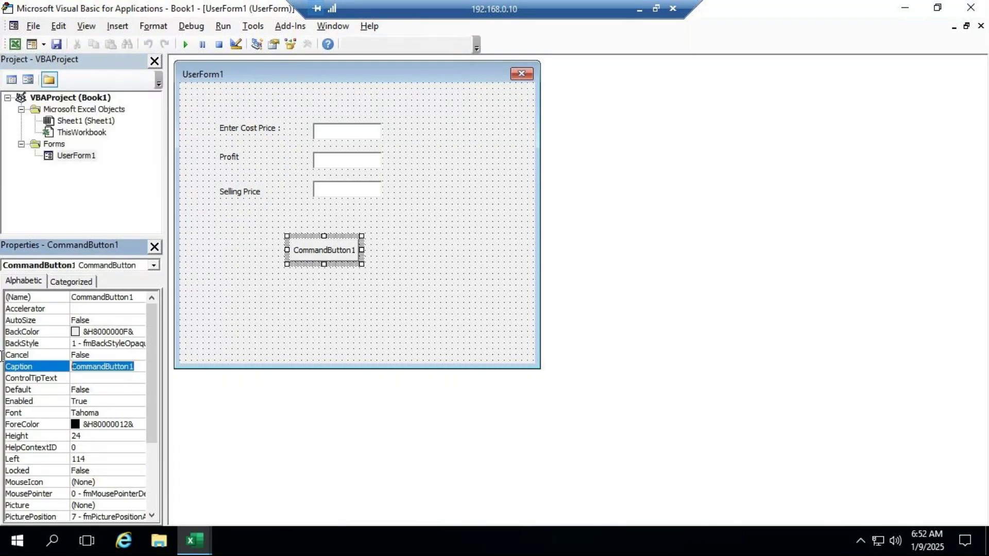
{"action": "type", "text": "C"}
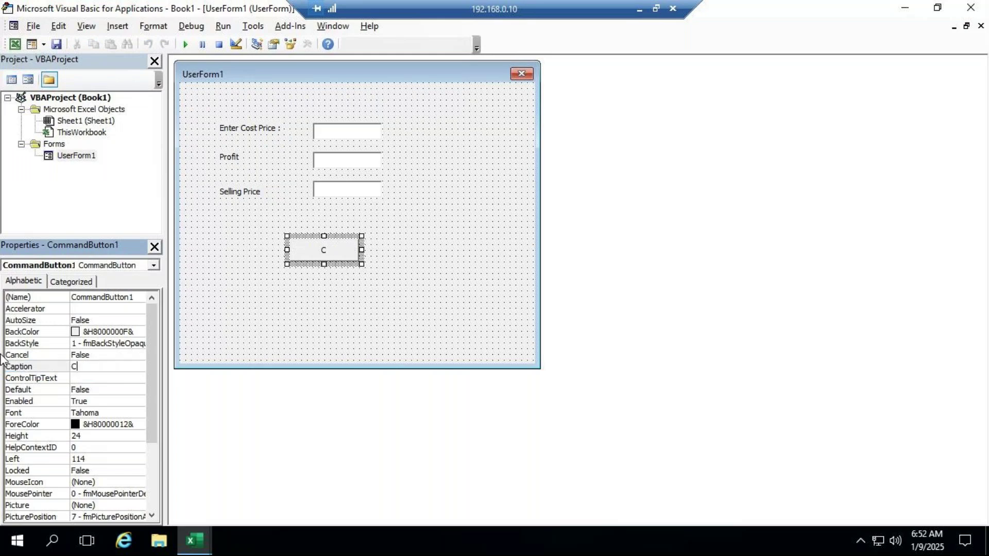
{"action": "type", "text": "lick"}
{"action": "left_click", "coordinate": [372, 275]}
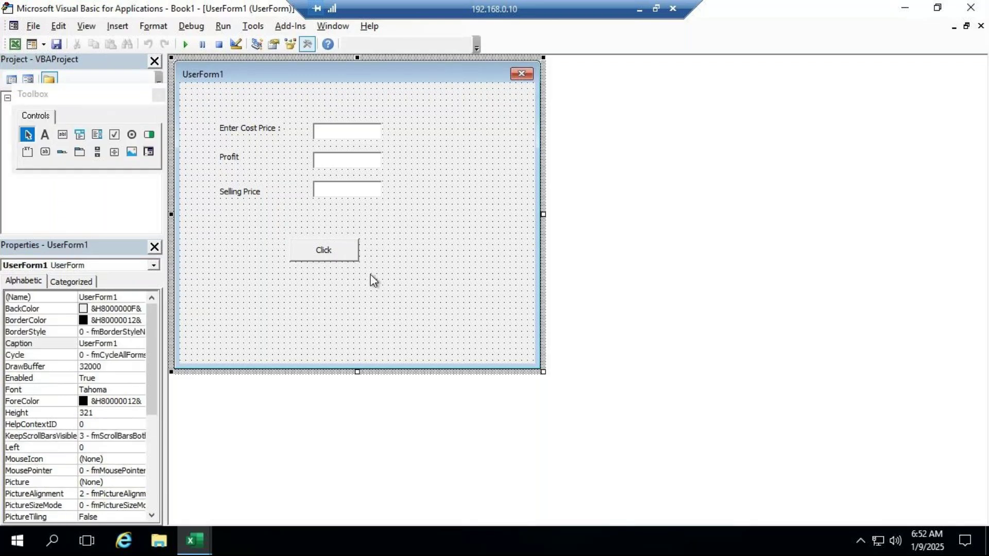
Step: Open the Click button's click event code and start the calculation with textbox3.Text=val(textbox1.Text)
{"action": "double_click", "coordinate": [342, 254]}
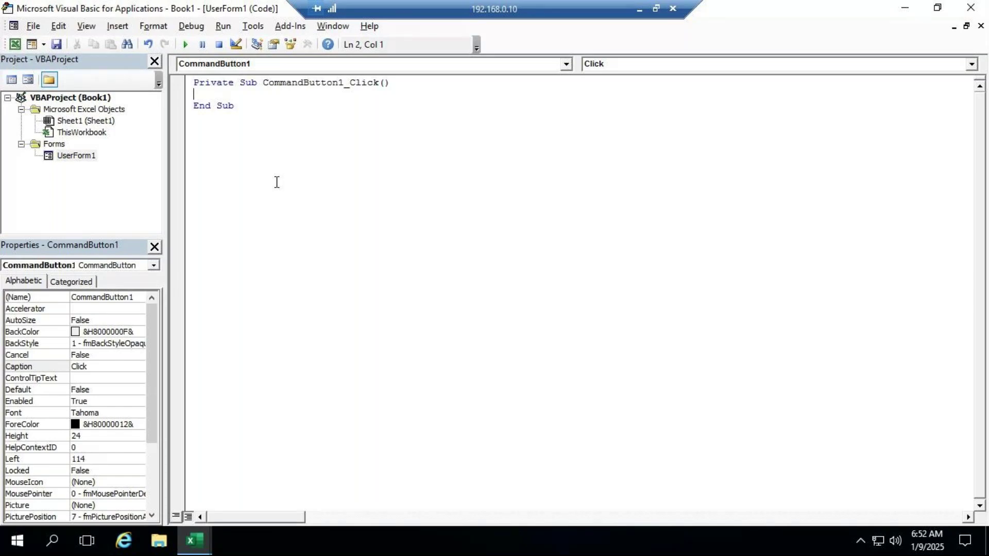
{"action": "type", "text": "textbox3.te"}
{"action": "key", "text": "Tab"}
{"action": "type", "text": "="}
{"action": "type", "text": "val"}
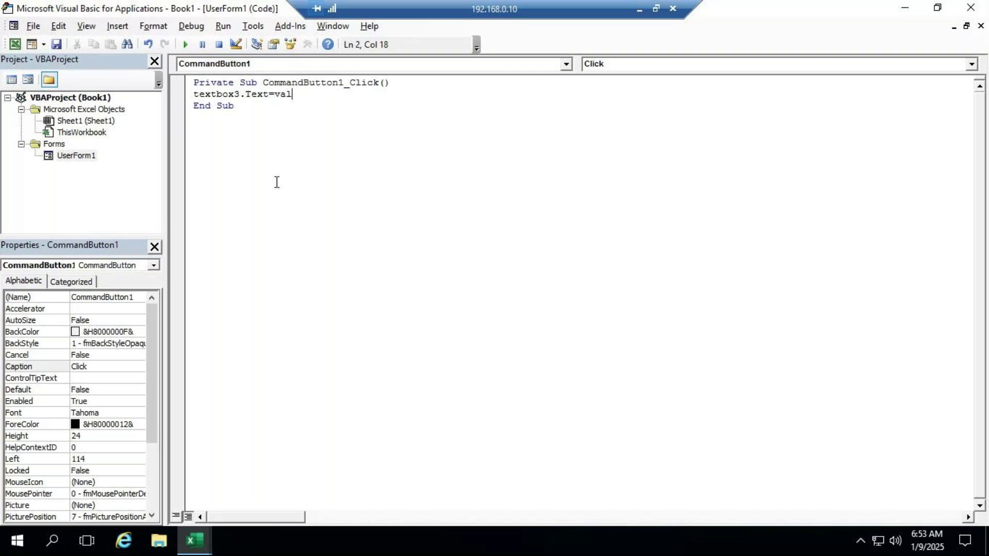
{"action": "type", "text": "("}
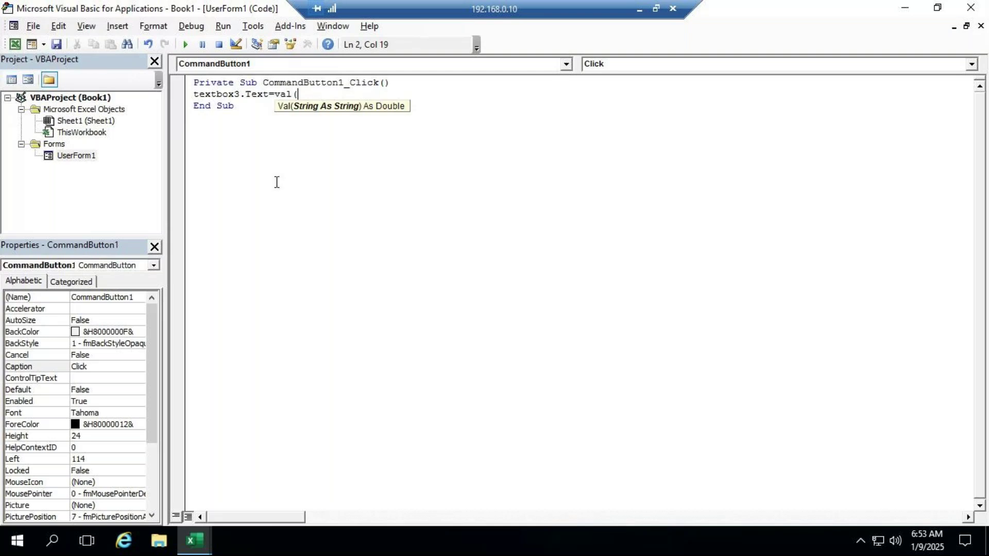
{"action": "type", "text": "textbox1."}
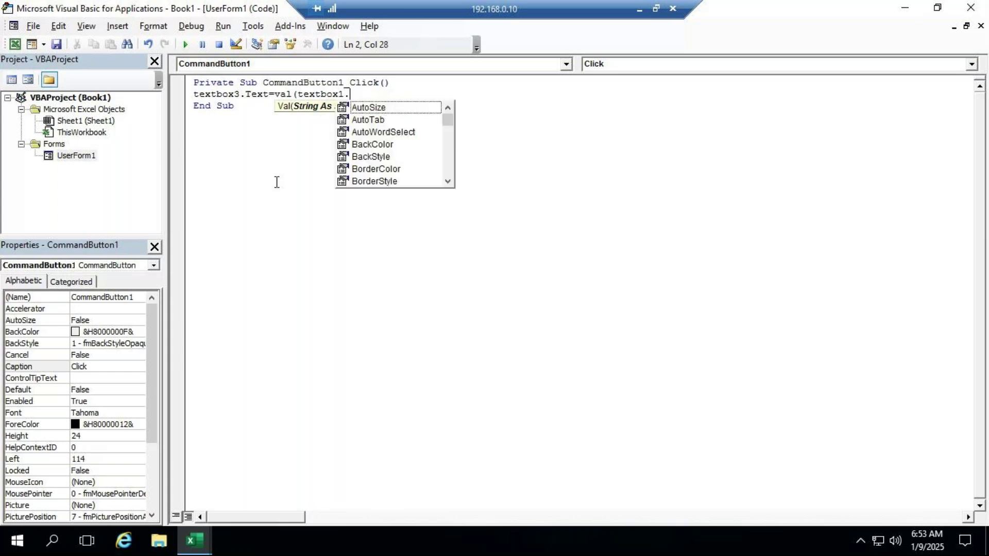
{"action": "type", "text": "text"}
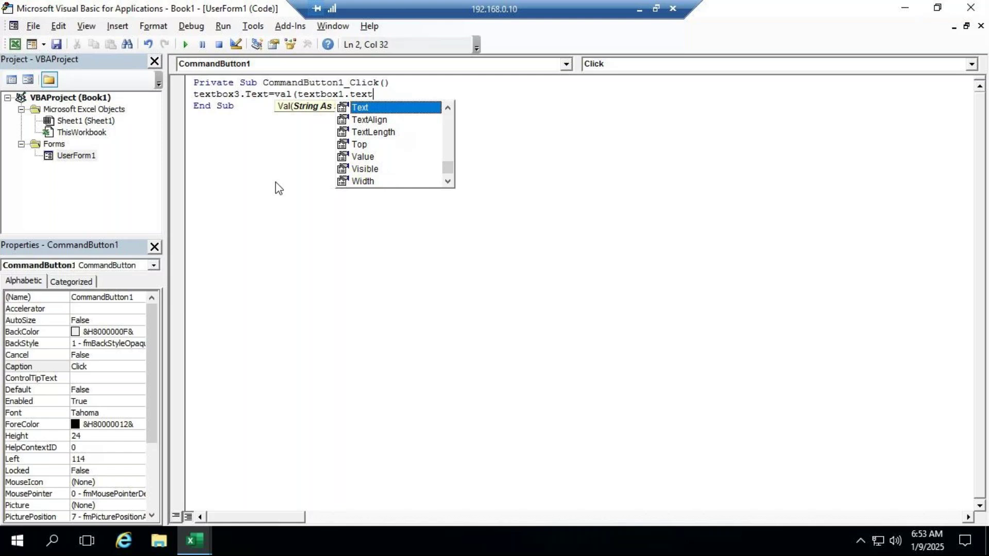
{"action": "type", "text": ")"}
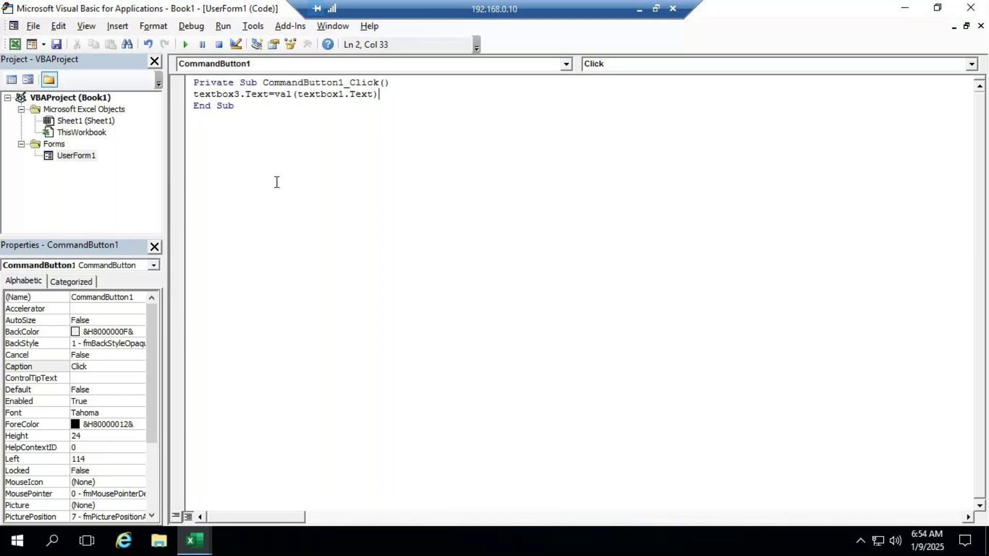
Step: Extend the calculation by multiplying with the profit percentage, appending *val(textbox2.Text)/100 to the line
{"action": "type", "text": "*"}
{"action": "type", "text": "val"}
{"action": "type", "text": "(text"}
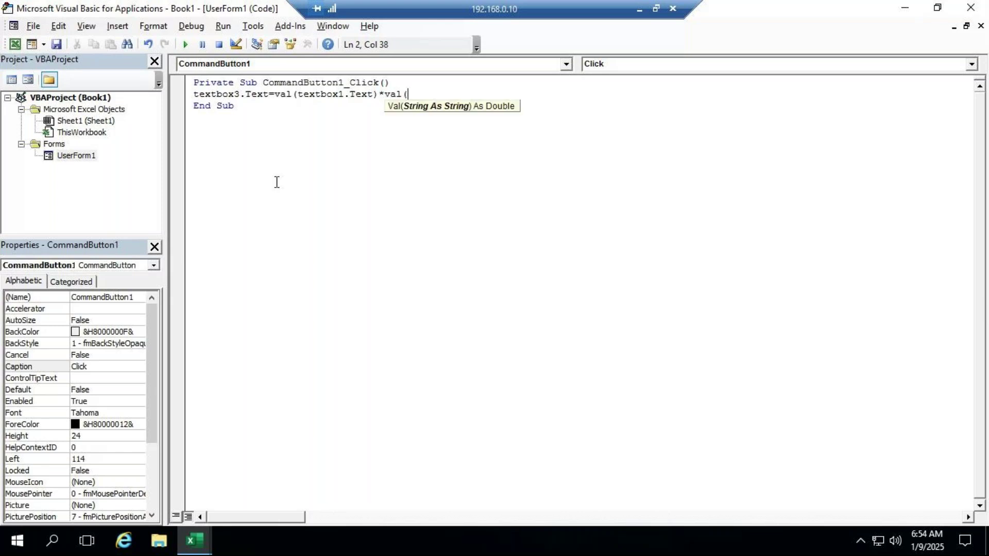
{"action": "type", "text": "box2."}
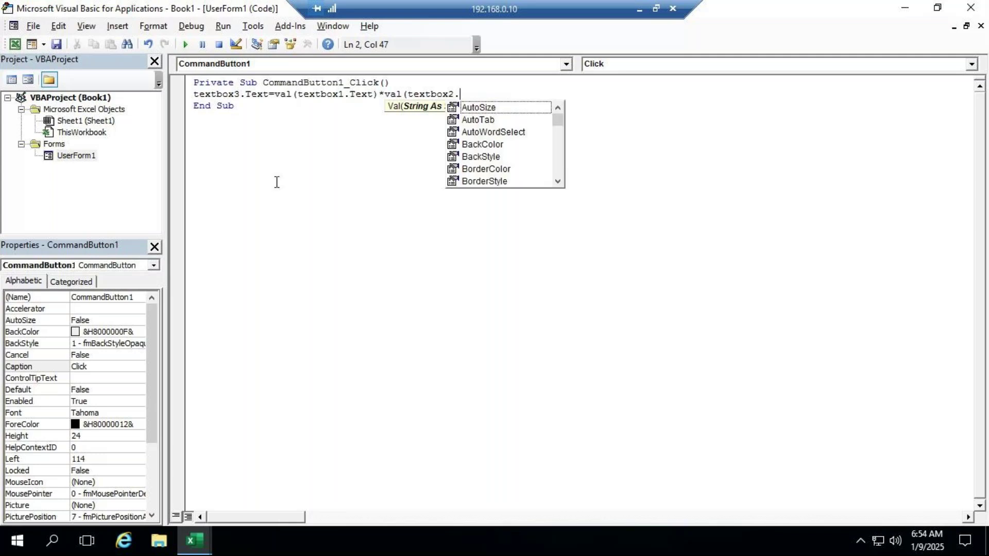
{"action": "type", "text": "txe"}
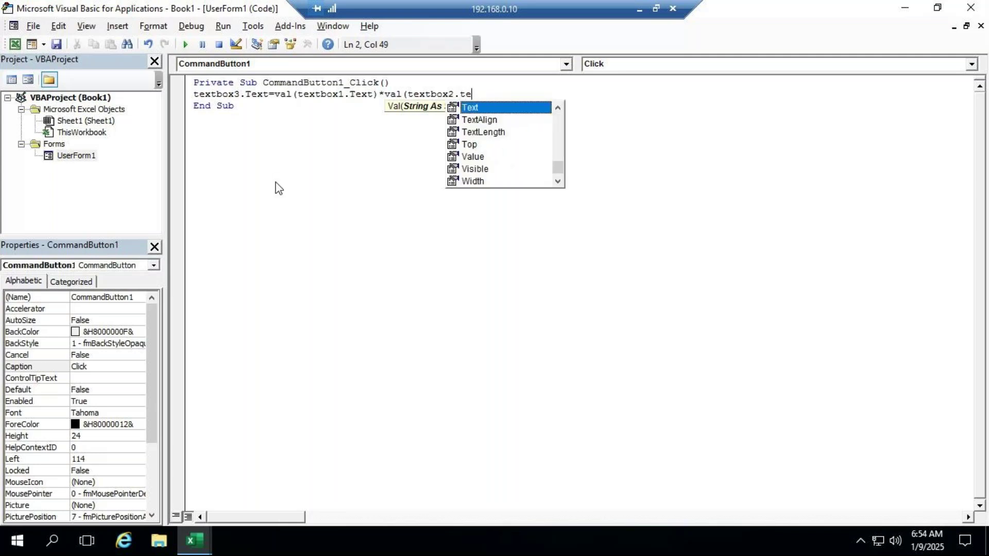
{"action": "type", "text": "t)"}
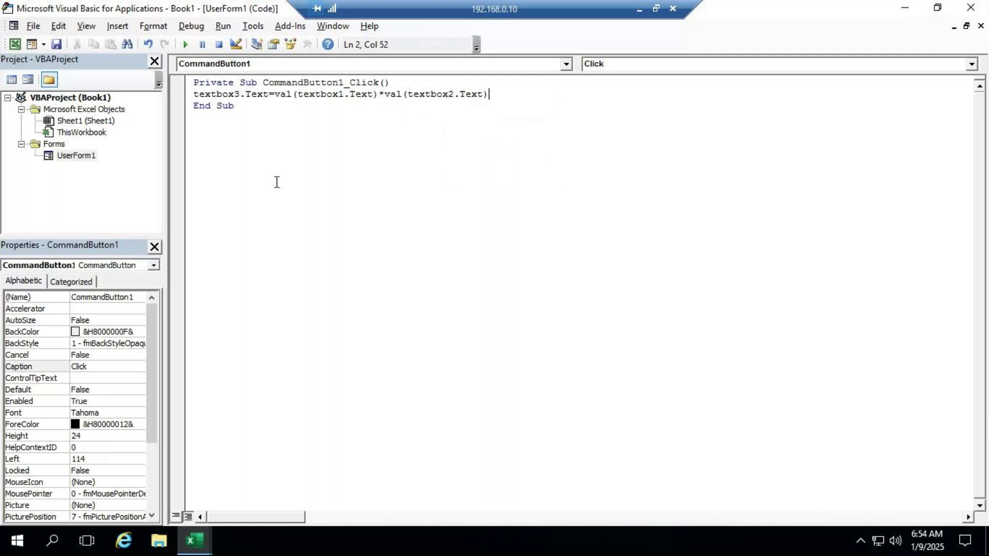
{"action": "type", "text": "/100"}
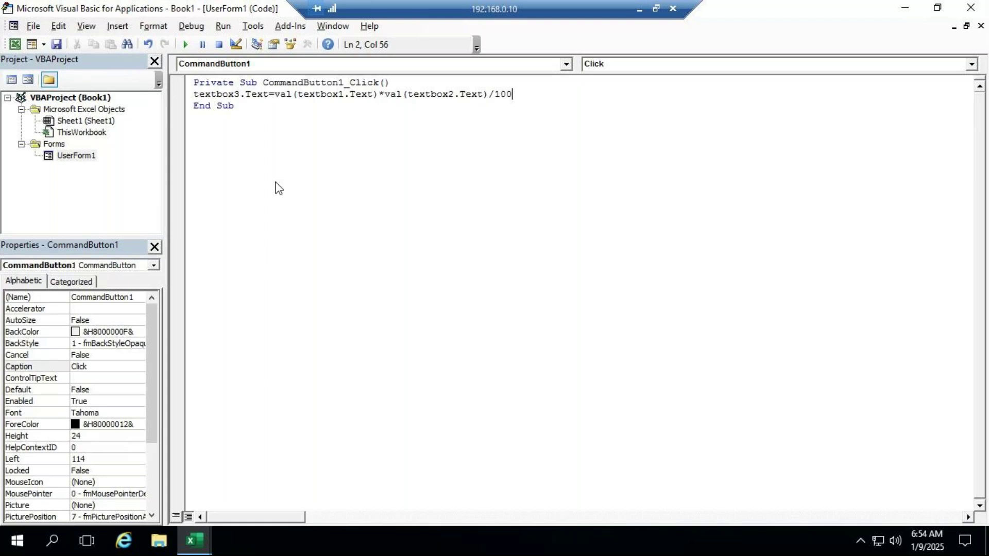
Step: Run the form, test the calculation with cost price 500 and profit 2, and close the form
{"action": "left_click", "coordinate": [184, 45]}
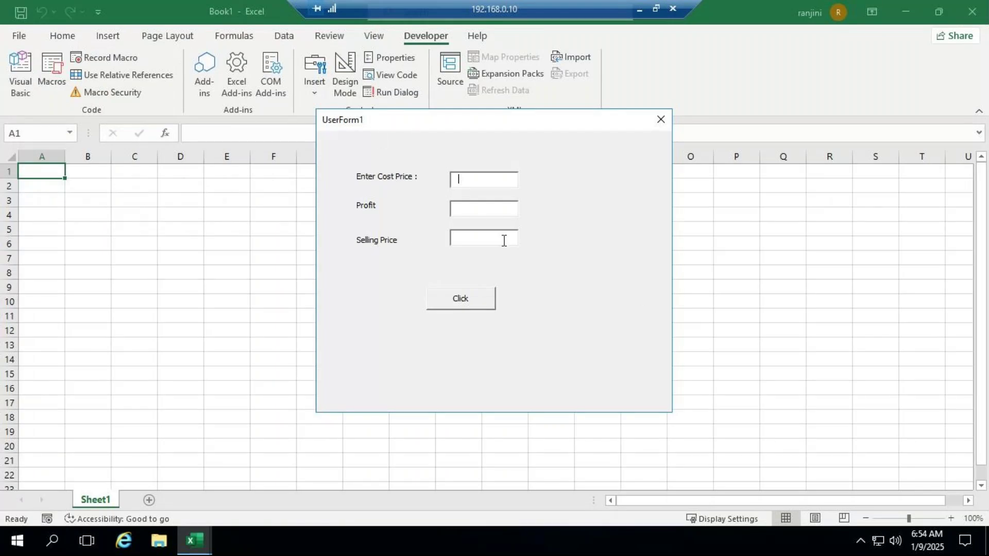
{"action": "type", "text": "500"}
{"action": "left_click", "coordinate": [496, 214]}
{"action": "type", "text": "2"}
{"action": "left_click", "coordinate": [455, 301]}
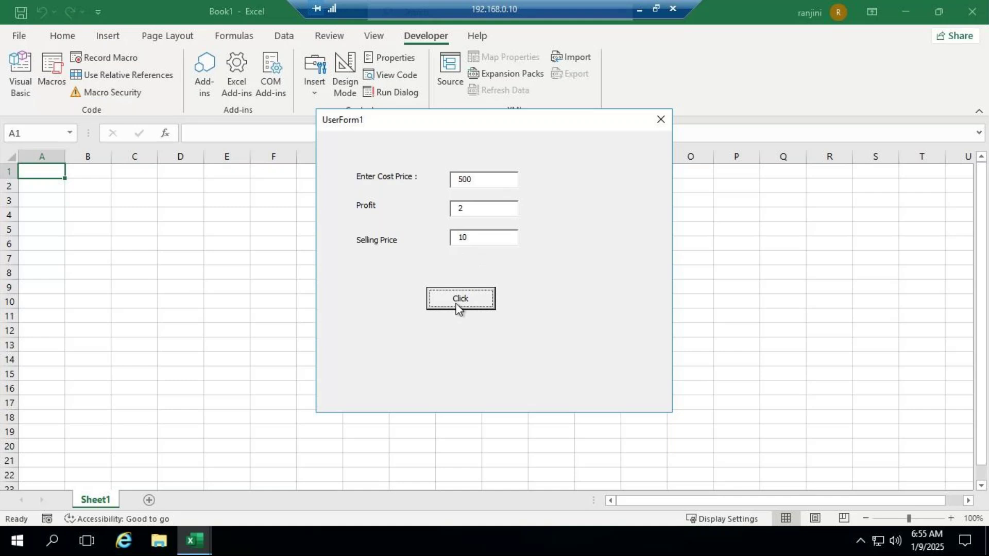
{"action": "left_click", "coordinate": [661, 122]}
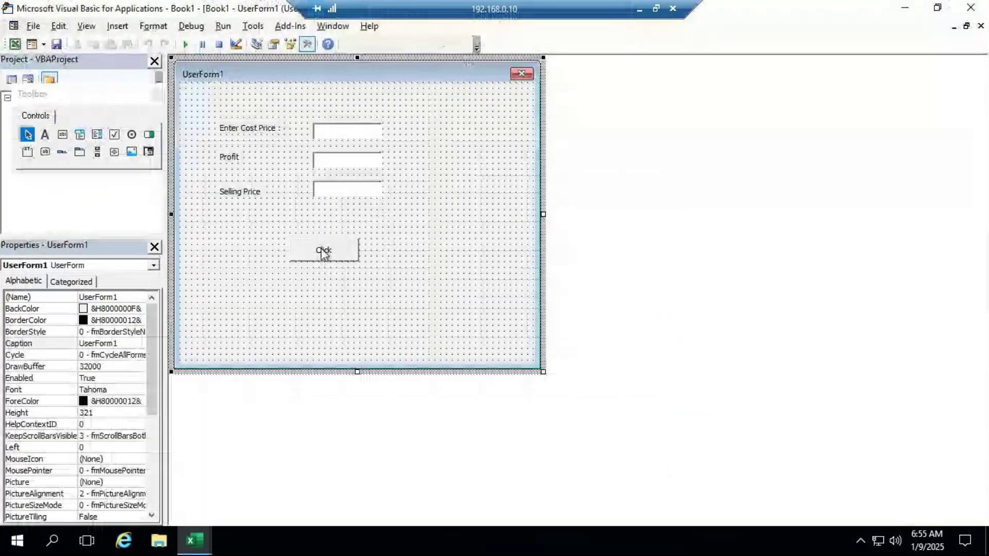
Step: Add the cost price to the selling price formula by appending + val(textbox1.Text) to the Click button's code line
{"action": "double_click", "coordinate": [320, 252]}
{"action": "left_click", "coordinate": [584, 95]}
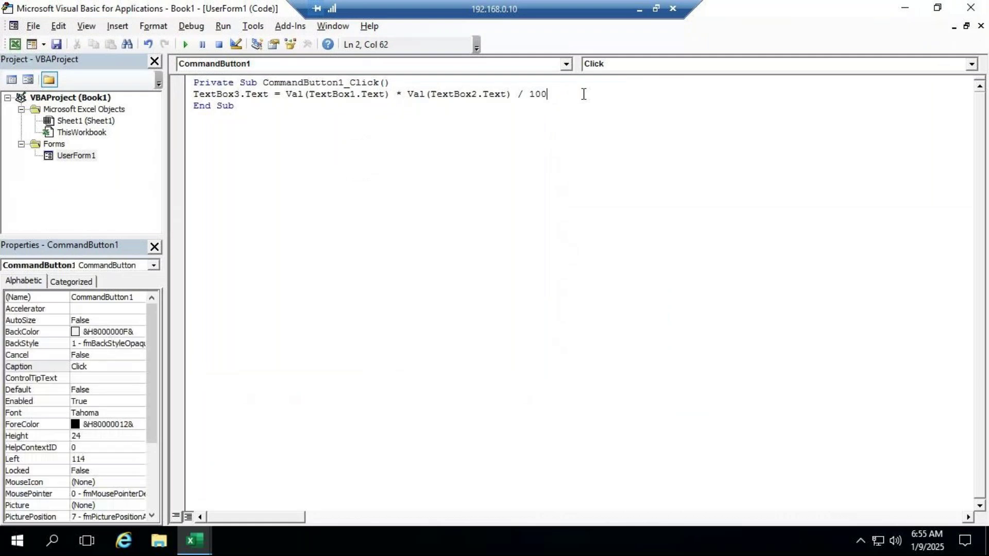
{"action": "type", "text": "+ val(textbox1"}
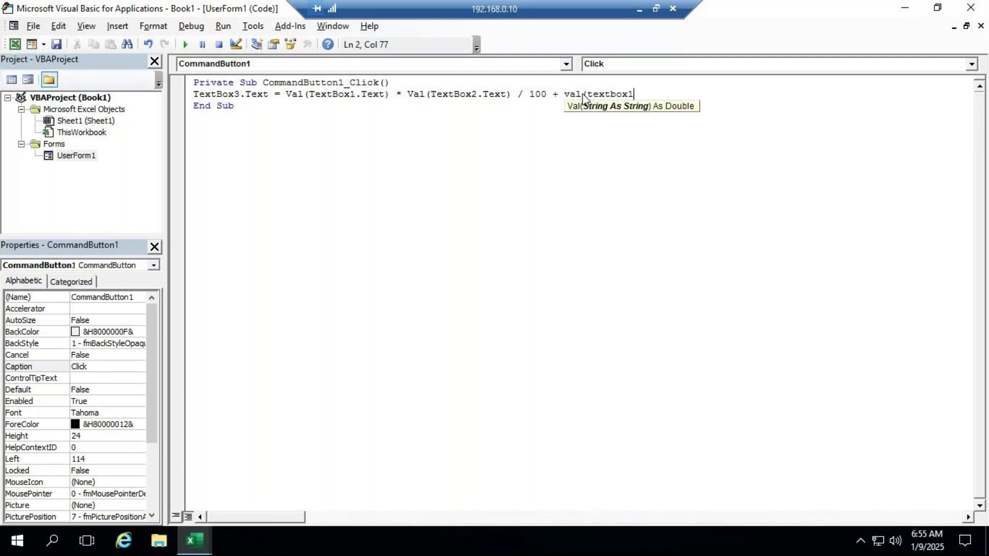
{"action": "type", "text": ".text"}
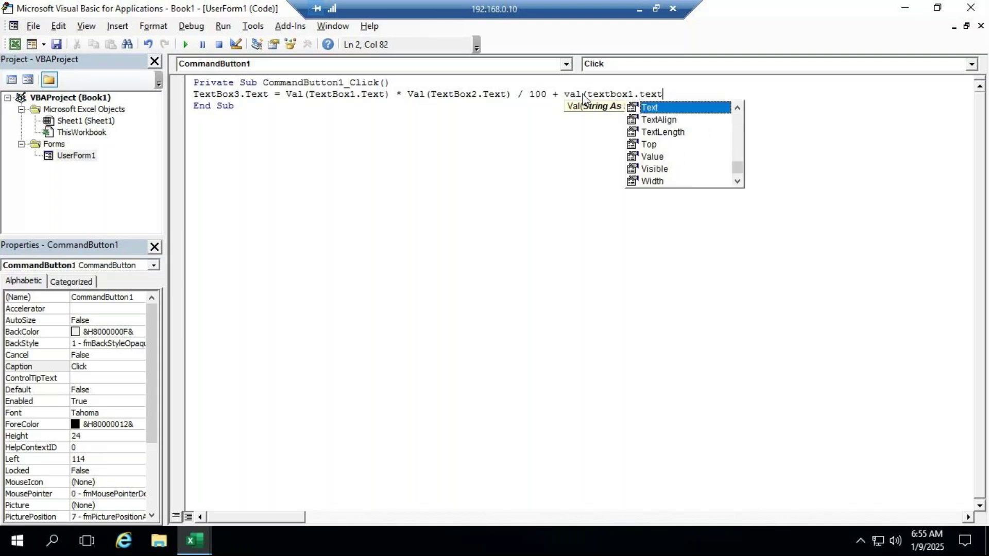
{"action": "type", "text": ")"}
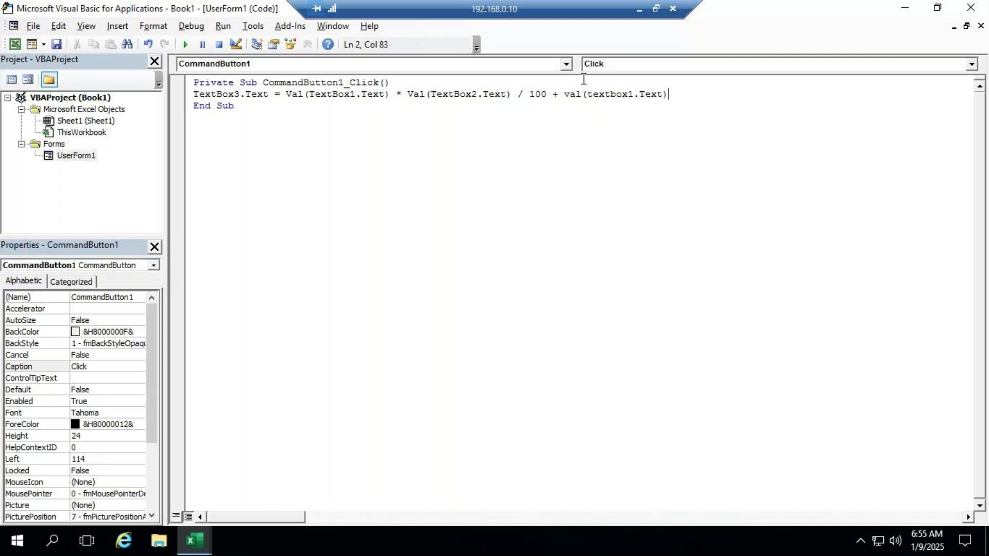
Step: Run the form again to test the revised formula with cost price 500 and profit 2, and close it
{"action": "left_click", "coordinate": [184, 45]}
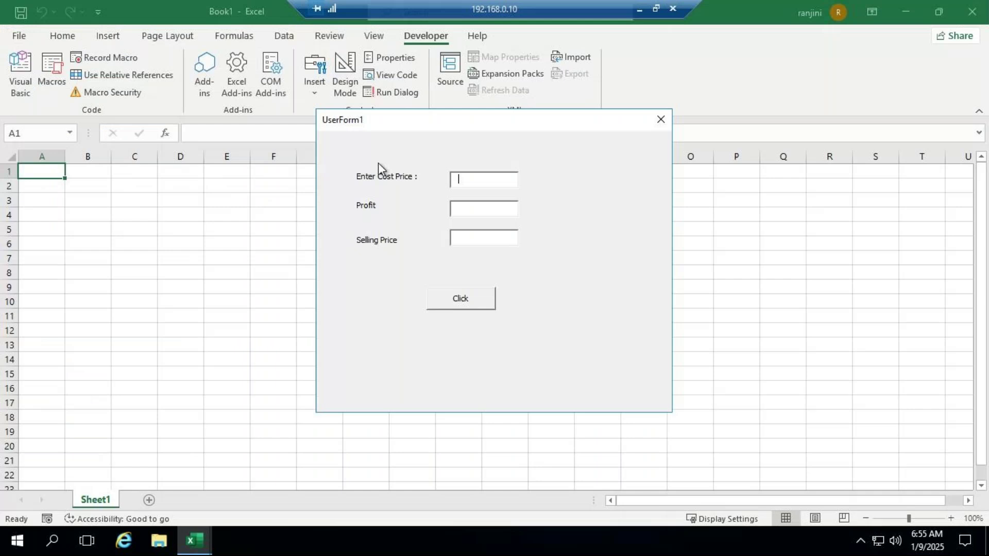
{"action": "type", "text": "500"}
{"action": "left_click", "coordinate": [462, 210]}
{"action": "type", "text": "2"}
{"action": "left_click", "coordinate": [464, 301]}
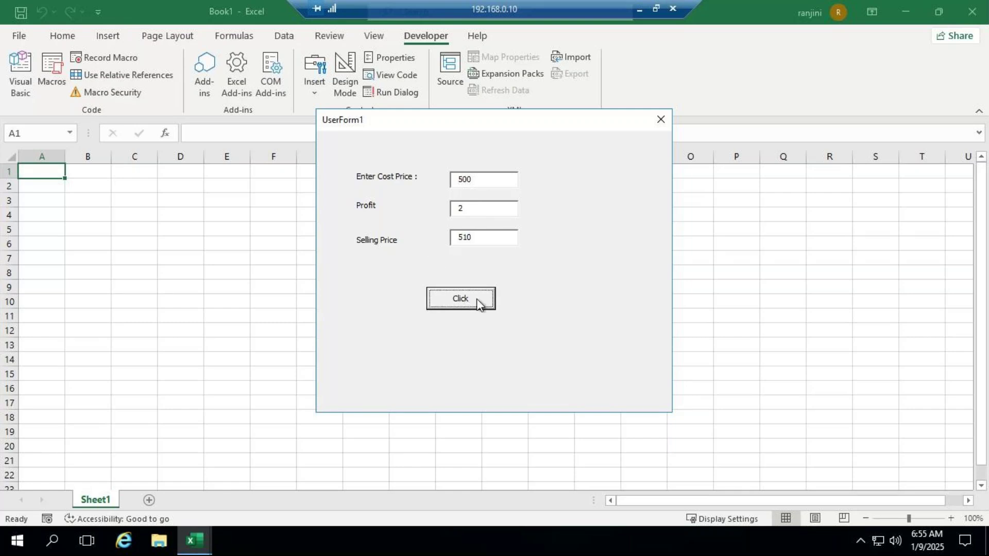
{"action": "left_click", "coordinate": [662, 123]}
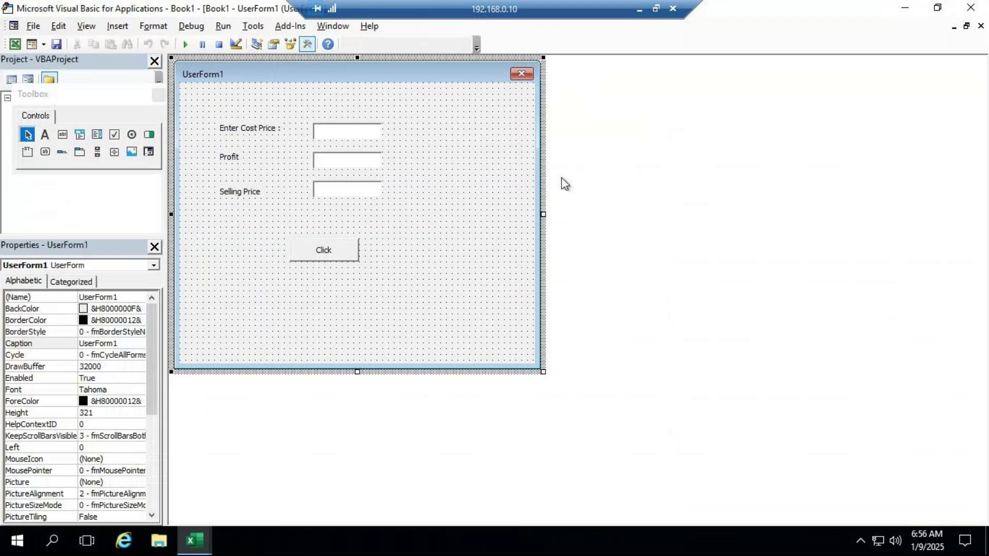
{"action": "left_click", "coordinate": [641, 8]}
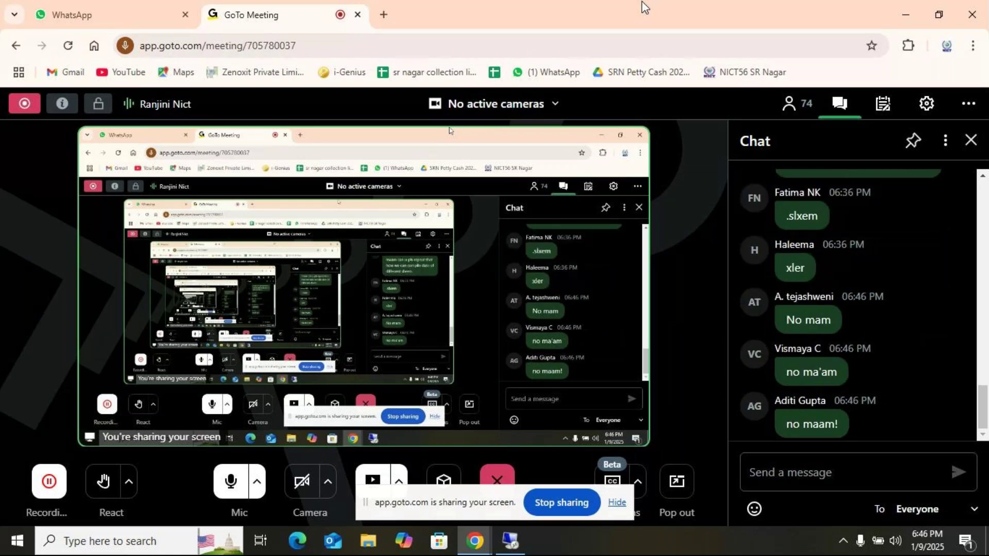
{"action": "left_click", "coordinate": [513, 544]}
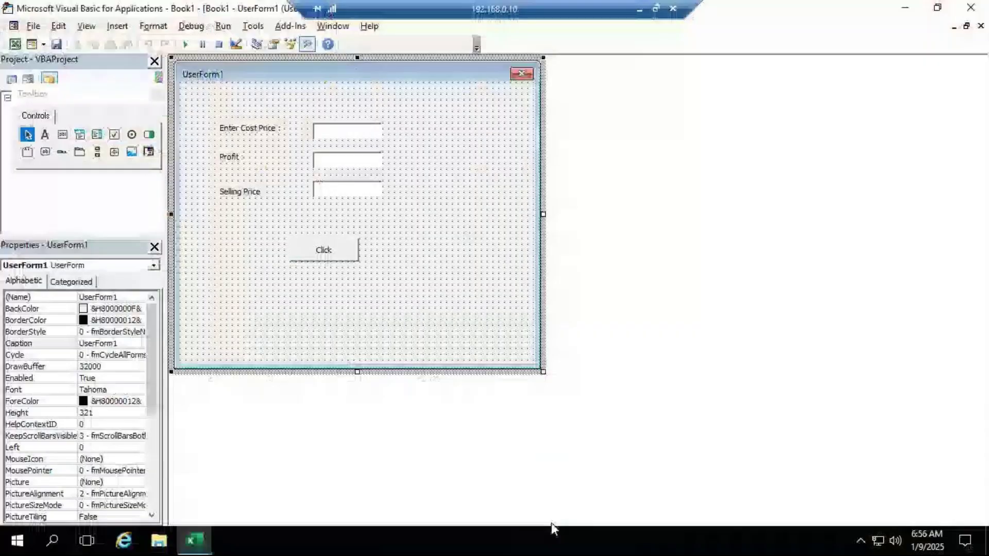
Step: Comment out the TextBox3.Text calculation line in the Click button's event code
{"action": "double_click", "coordinate": [335, 253]}
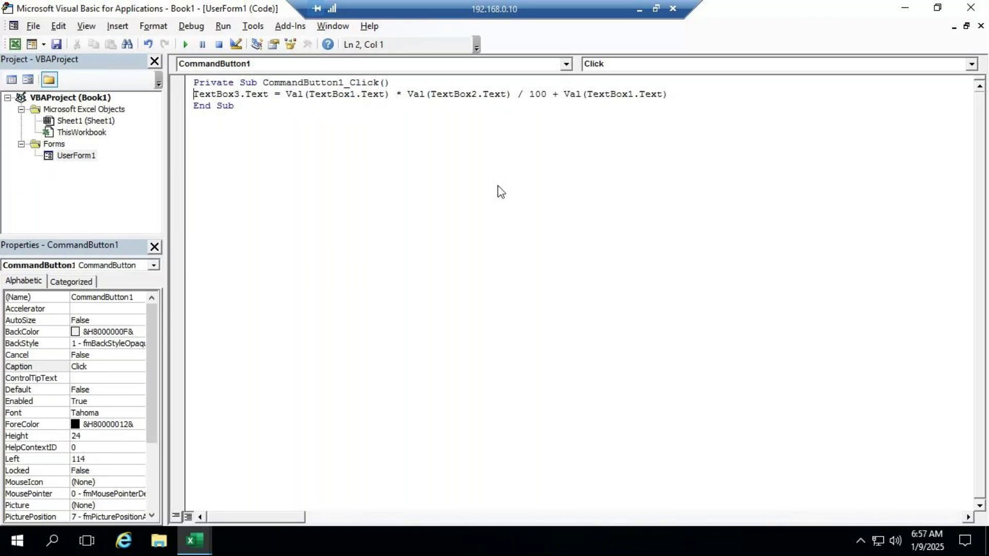
{"action": "type", "text": "'"}
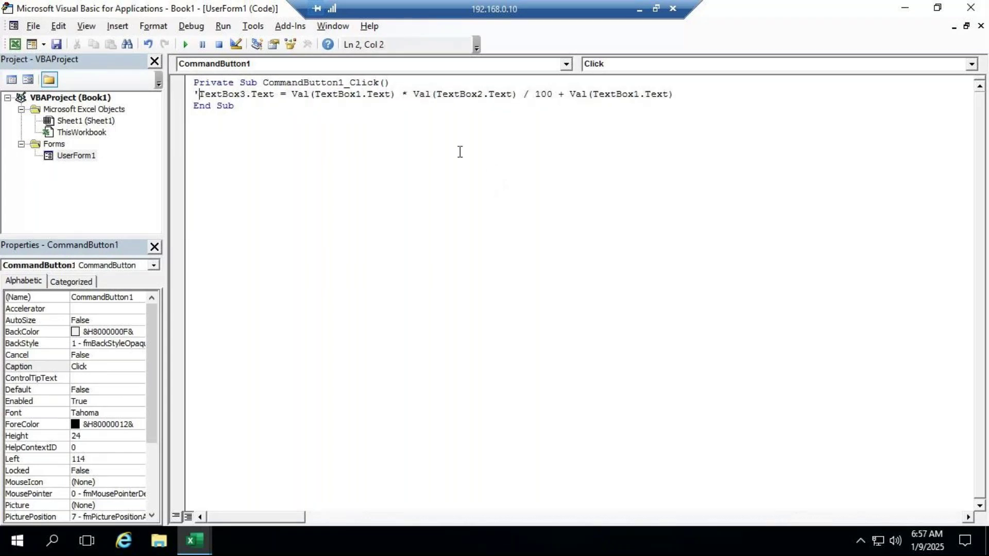
Step: Add an empty line below the commented formula and declare the variables cp, p and sp above the Click button's procedure
{"action": "left_click", "coordinate": [704, 95]}
{"action": "key", "text": "Return"}
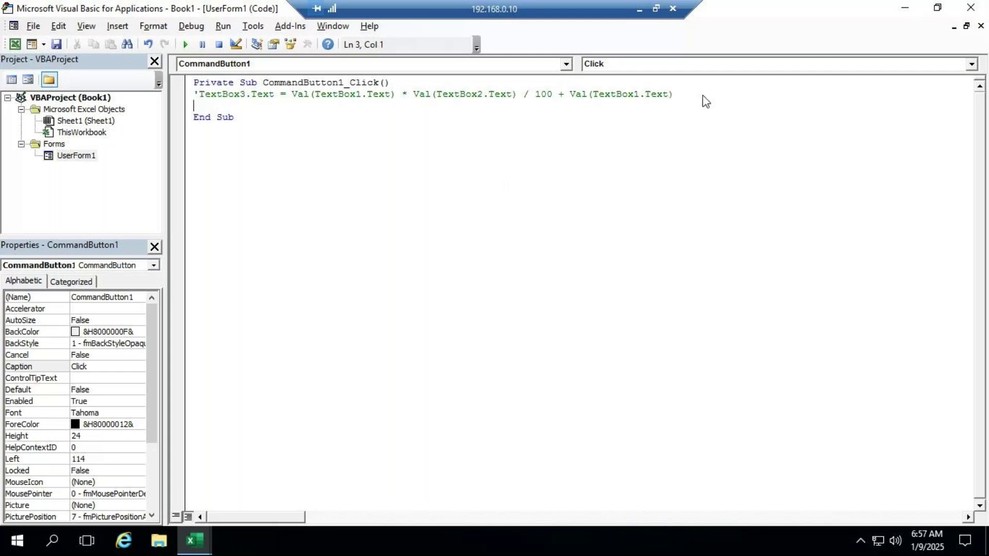
{"action": "type", "text": "as"}
{"action": "key", "text": "BackSpace"}
{"action": "key", "text": "BackSpace"}
{"action": "key", "text": "Up"}
{"action": "key", "text": "Up"}
{"action": "key", "text": "Return"}
{"action": "key", "text": "Up"}
{"action": "type", "text": "dim"}
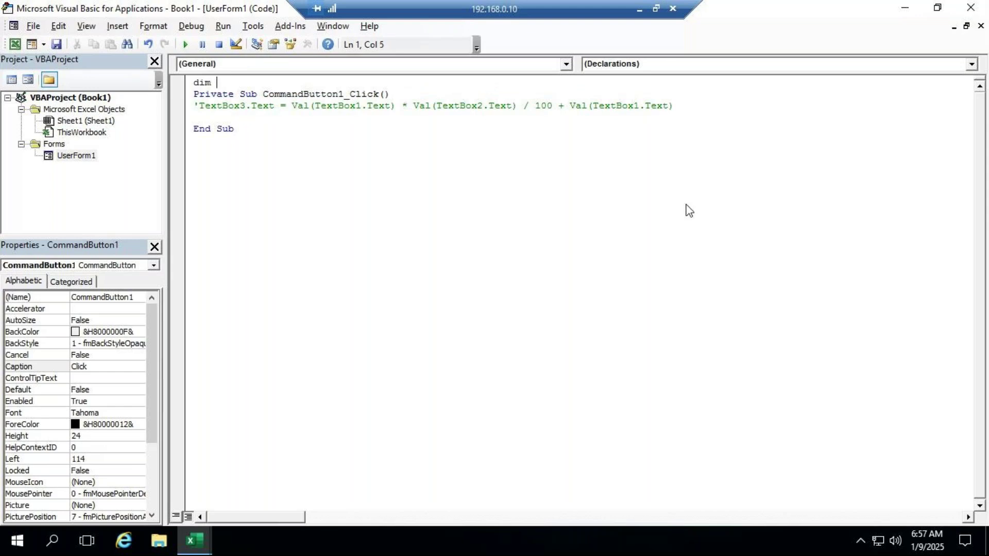
{"action": "type", "text": " s"}
{"action": "key", "text": "BackSpace"}
{"action": "type", "text": "cp,p,sp"}
Step: Assign Val(TextBox1.Text) to cp below the commented formula, reusing the expression from that line
{"action": "left_click", "coordinate": [294, 126]}
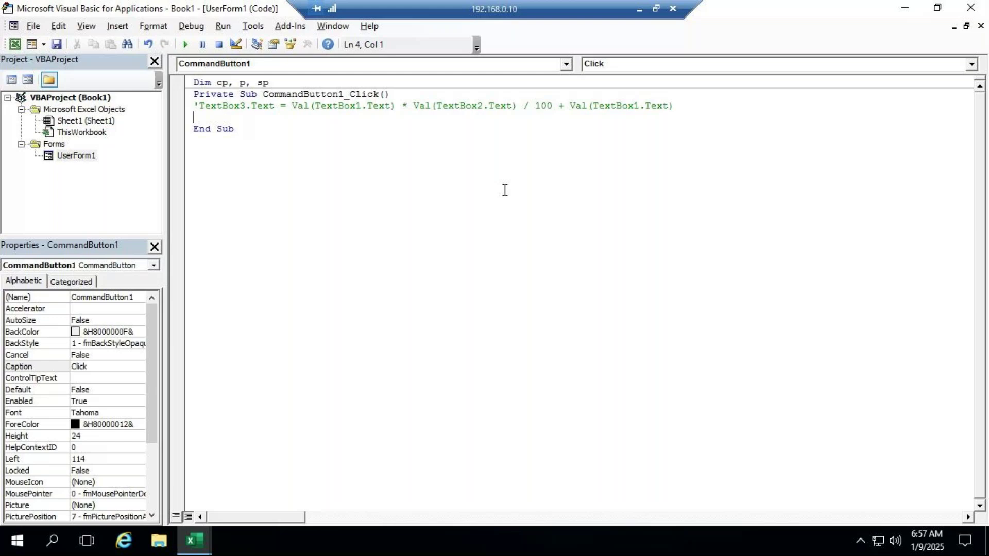
{"action": "type", "text": "cp="}
{"action": "left_click", "coordinate": [294, 106]}
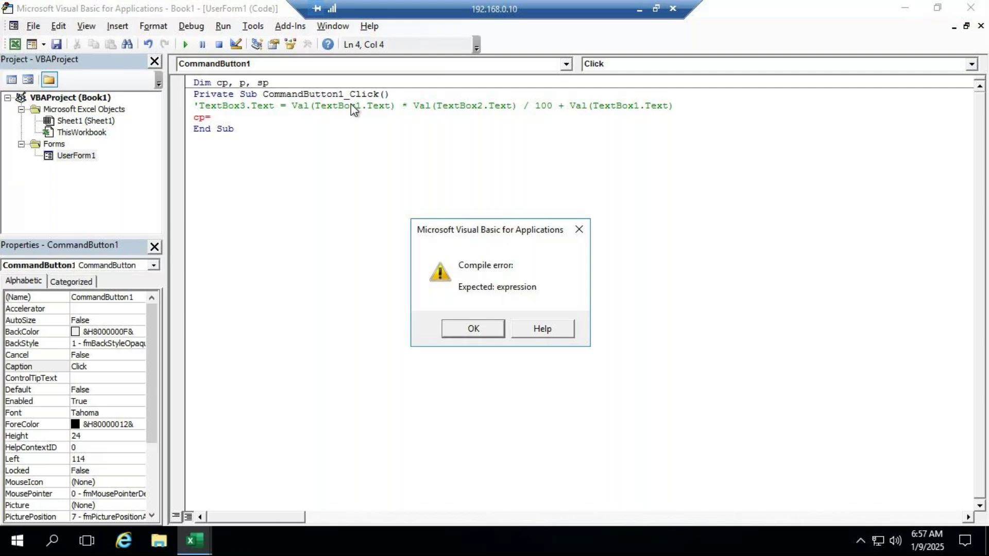
{"action": "left_click", "coordinate": [462, 330]}
{"action": "left_click_drag", "start_coordinate": [291, 106], "coordinate": [399, 103]}
{"action": "key", "text": "ctrl+c"}
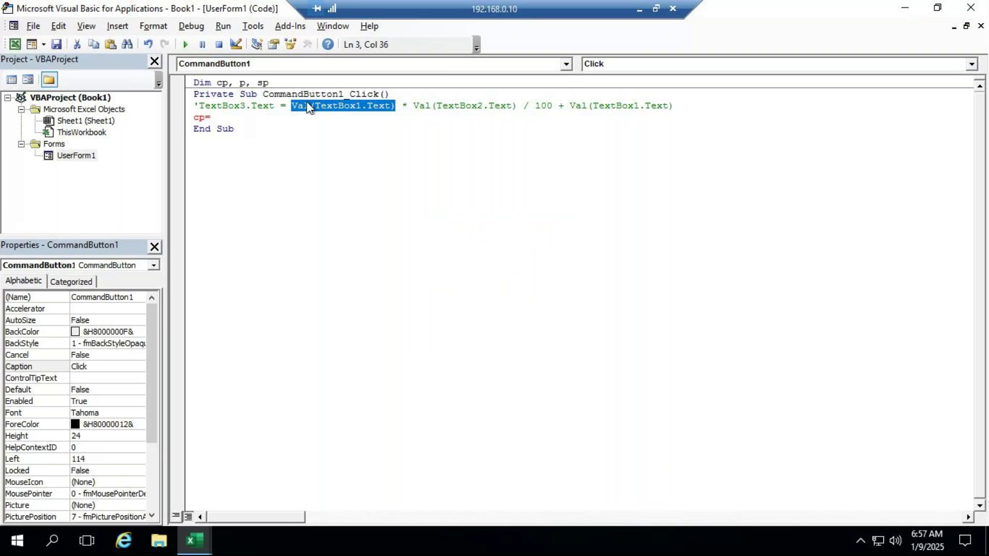
{"action": "left_click", "coordinate": [263, 119]}
{"action": "key", "text": "ctrl+v"}
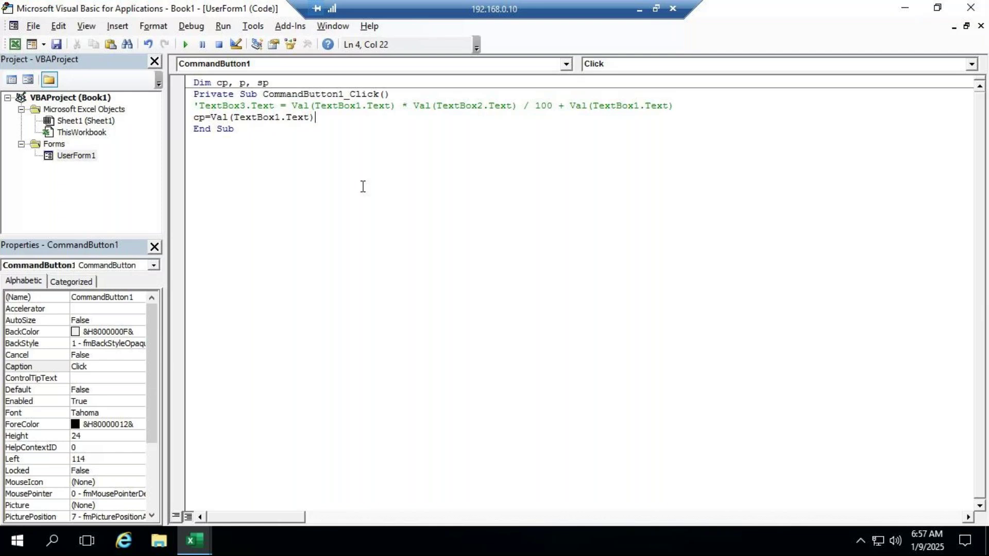
{"action": "key", "text": "Return"}
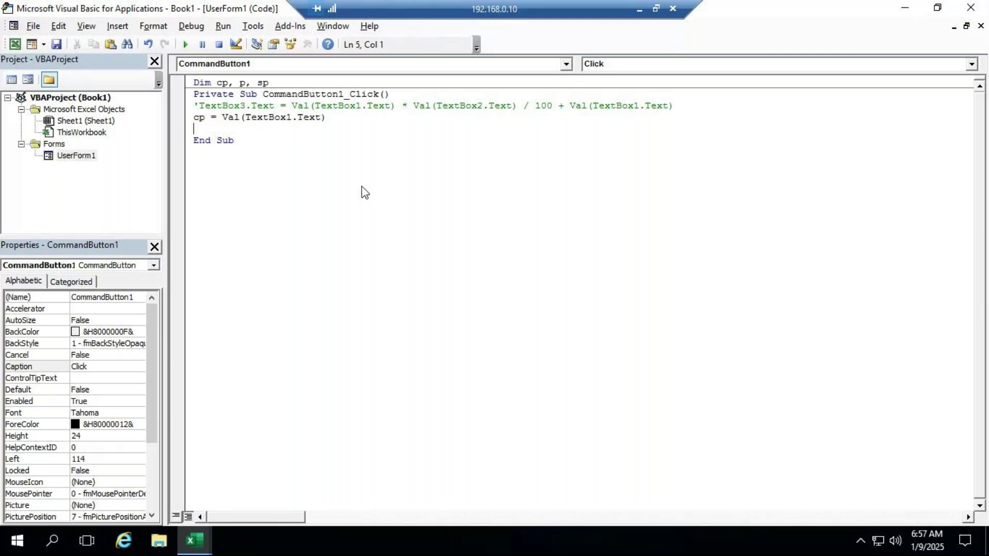
Step: Assign Val(TextBox2.Text) to p on the line after cp by pasting the copied expression and changing its text box number
{"action": "type", "text": "p="}
{"action": "left_click", "coordinate": [415, 105]}
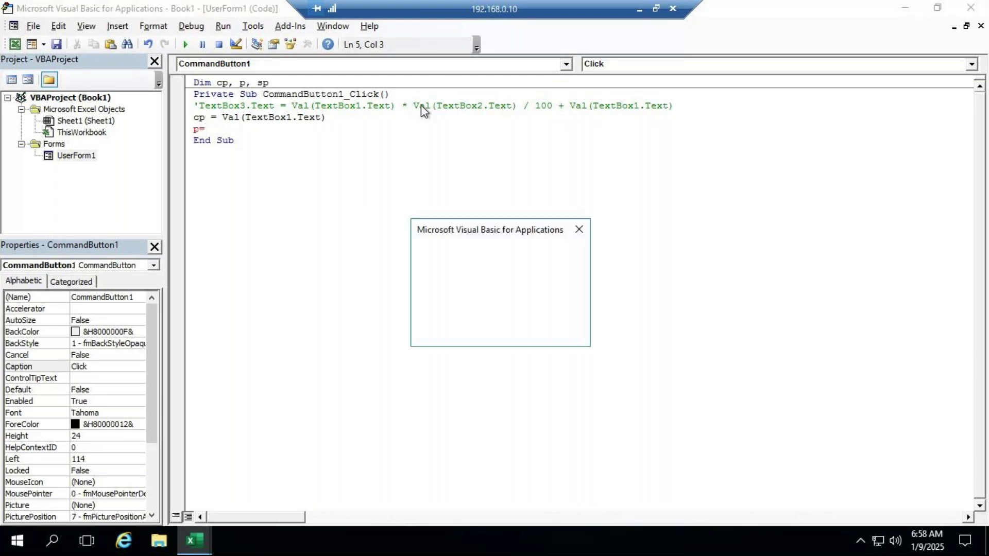
{"action": "left_click", "coordinate": [484, 325]}
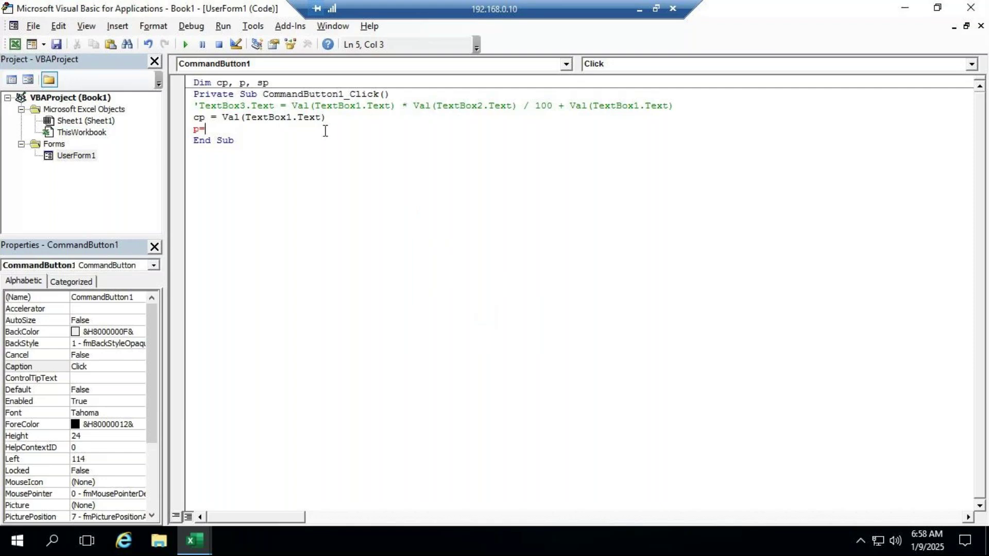
{"action": "key", "text": "ctrl+v"}
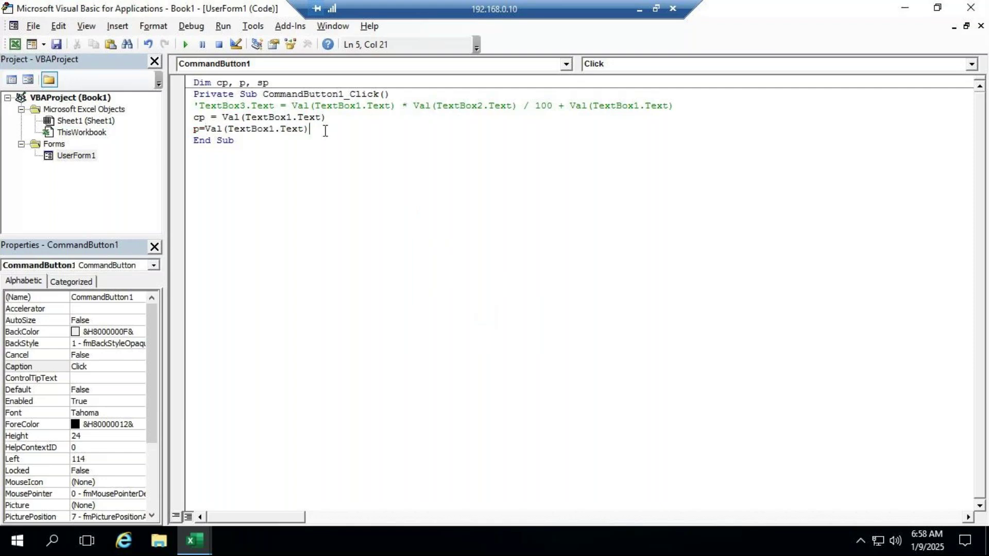
{"action": "left_click", "coordinate": [275, 128]}
{"action": "key", "text": "BackSpace"}
{"action": "type", "text": "2"}
{"action": "left_click", "coordinate": [336, 129]}
Step: Add the selling price formula sp = cp * p / 100 + cp below the p assignment
{"action": "key", "text": "Return"}
{"action": "type", "text": "s"}
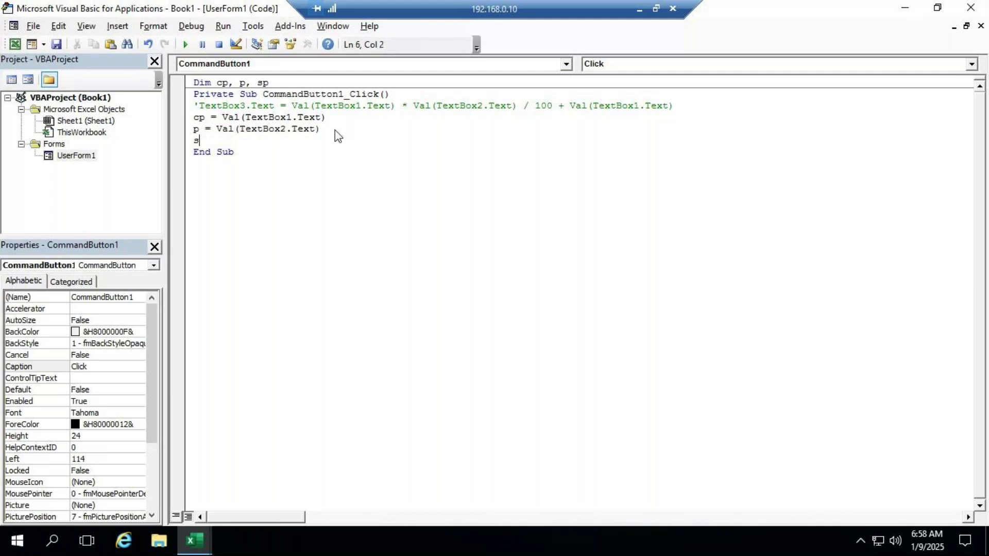
{"action": "type", "text": "p=cp*p/100+cp"}
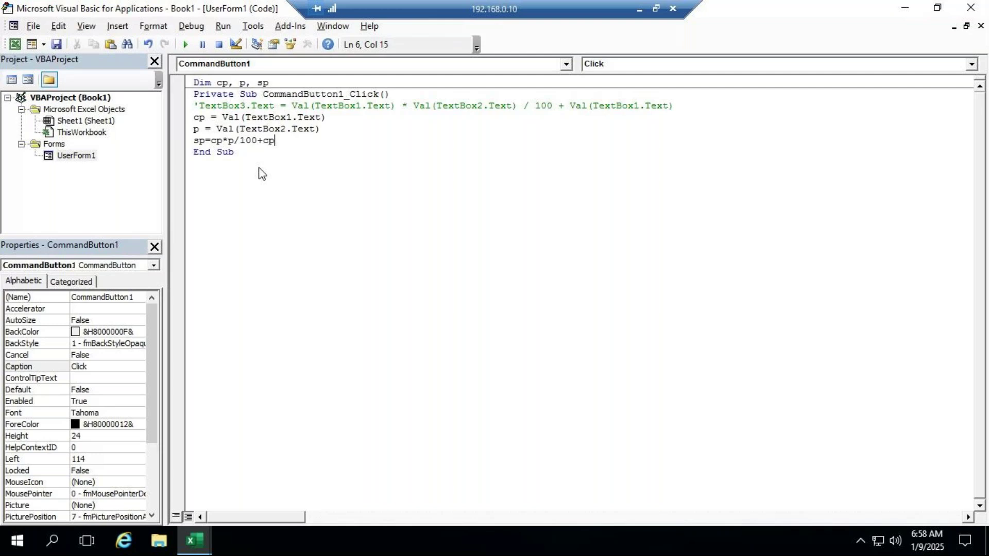
{"action": "left_click", "coordinate": [308, 174]}
{"action": "left_click", "coordinate": [335, 142]}
Step: Output the calculated selling price to the third text box with TextBox3.Text = sp
{"action": "key", "text": "Return"}
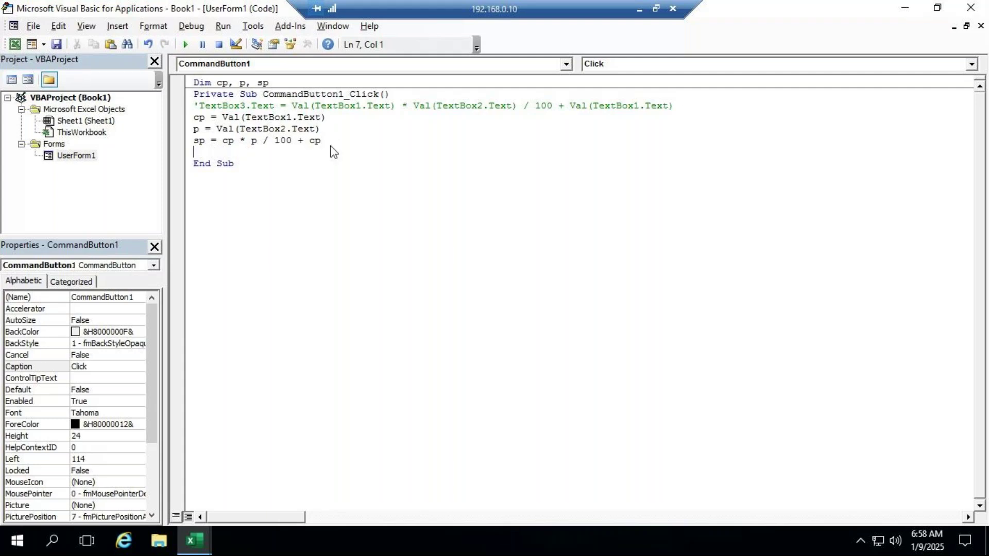
{"action": "type", "text": "textbox3.te"}
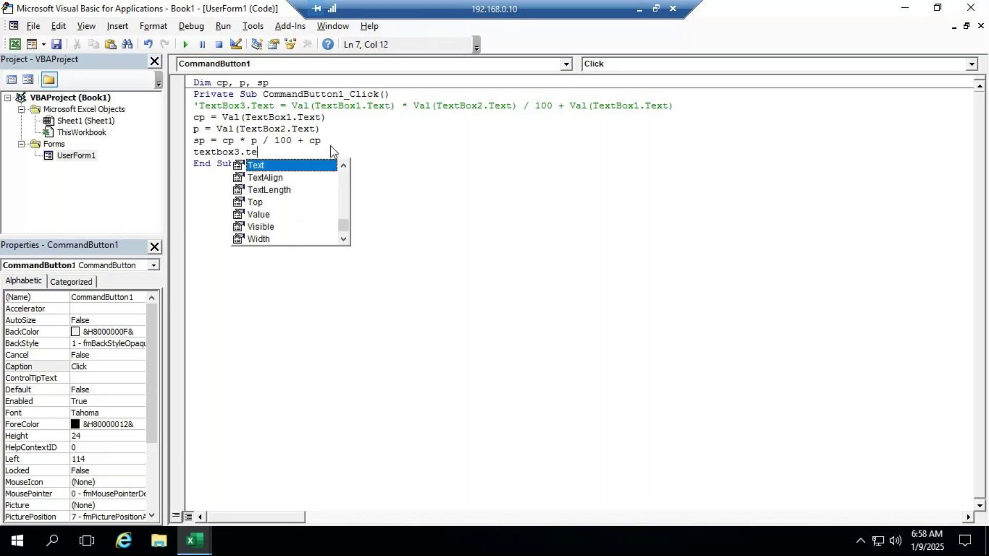
{"action": "key", "text": "Tab"}
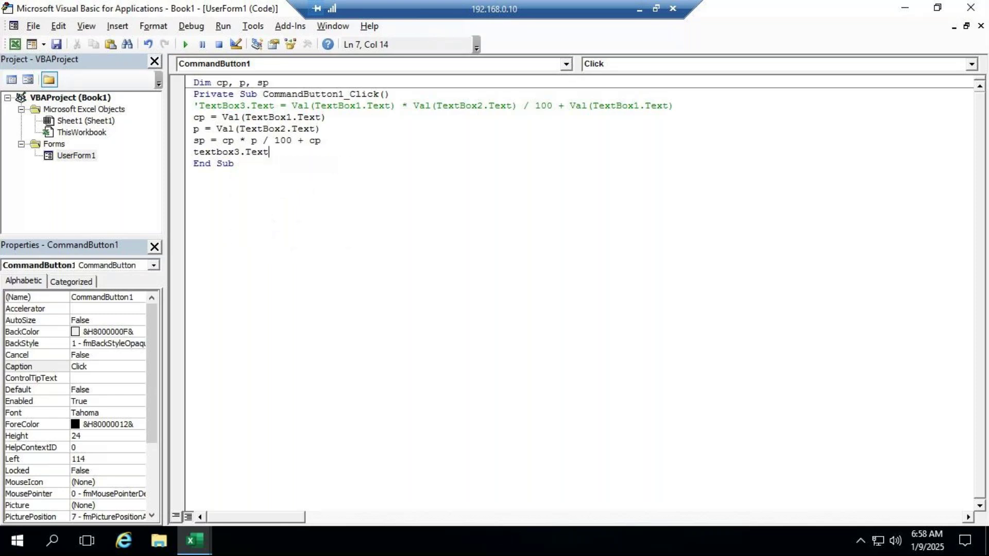
{"action": "type", "text": "=sp"}
{"action": "left_click", "coordinate": [287, 176]}
Step: Run the form, test the variable-based calculation with cost price 500 and profit 2, and close the form
{"action": "left_click", "coordinate": [185, 45]}
{"action": "type", "text": "500"}
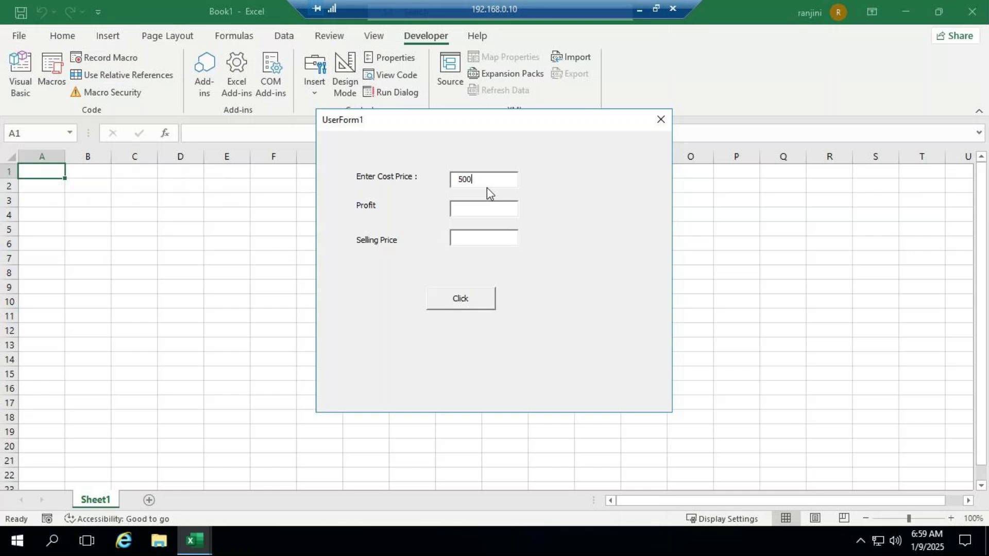
{"action": "left_click", "coordinate": [481, 215]}
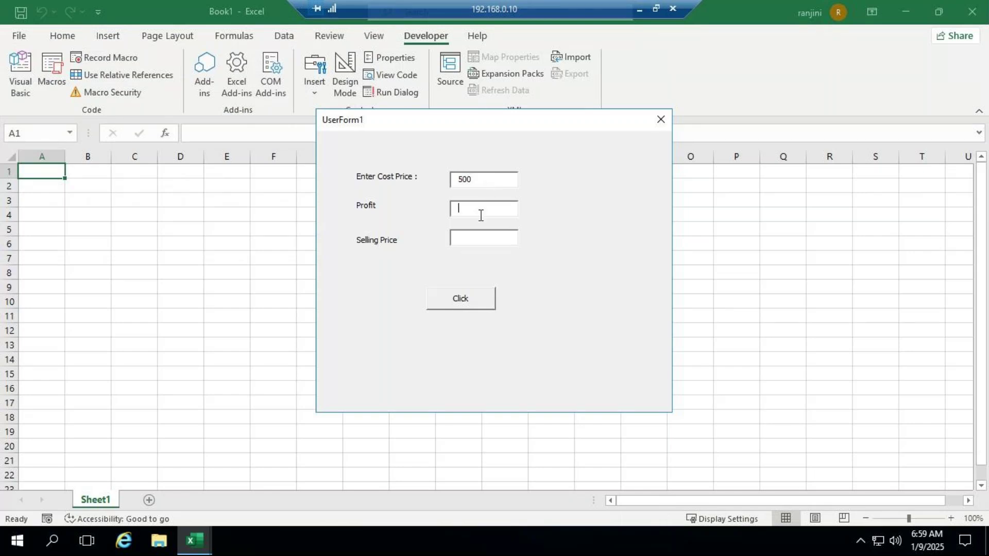
{"action": "left_click", "coordinate": [471, 300]}
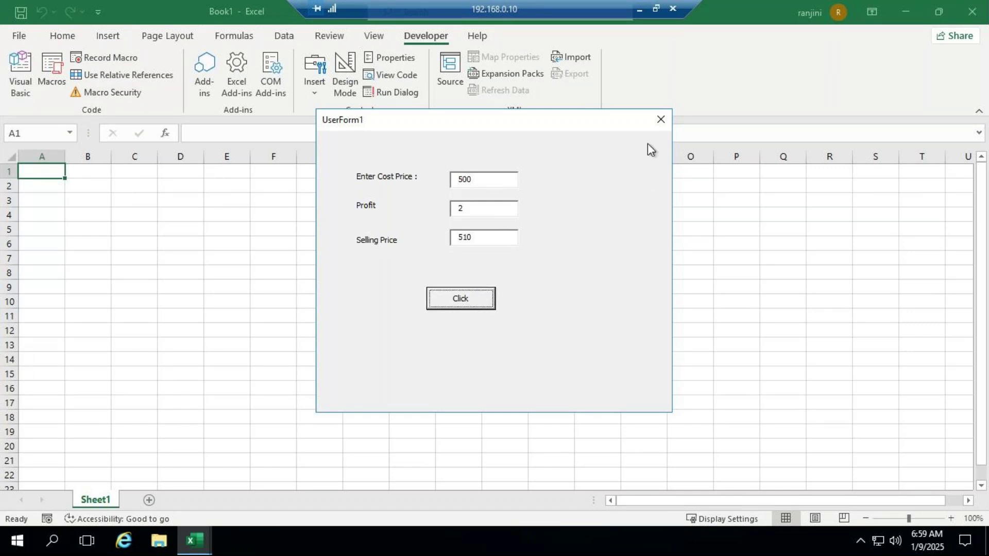
{"action": "left_click", "coordinate": [661, 121]}
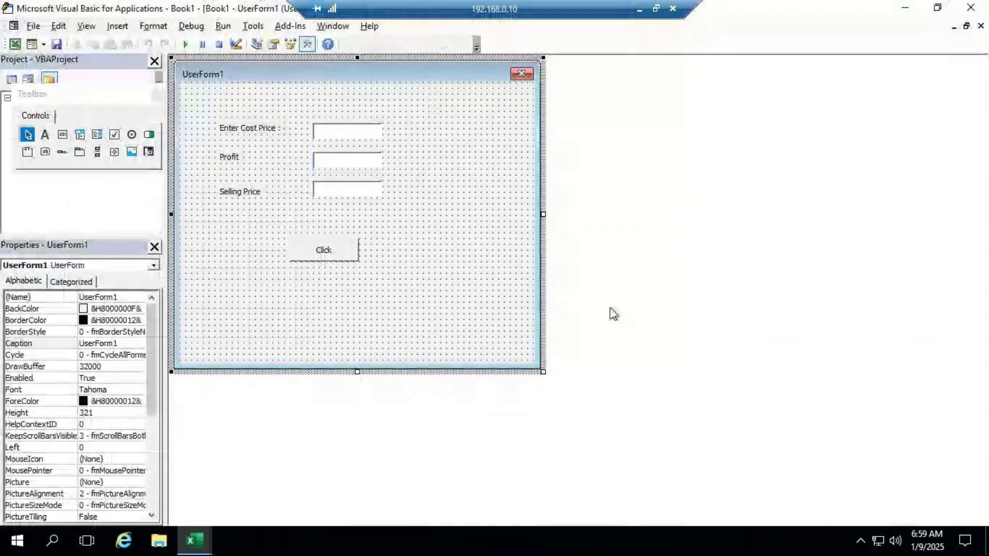
Step: Switch to the GoTo Meeting window to read the participants' chat, and return to the remote desktop session
{"action": "left_click", "coordinate": [640, 9]}
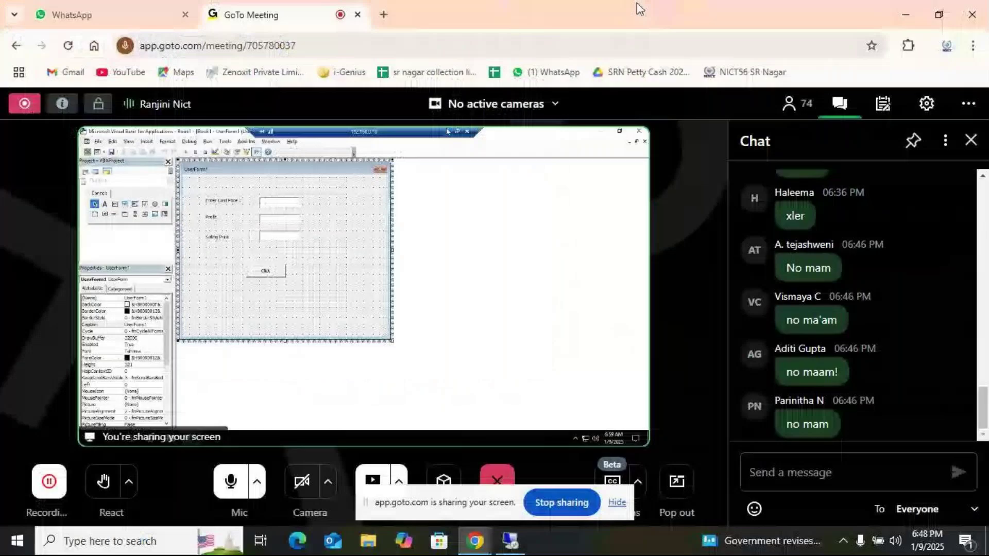
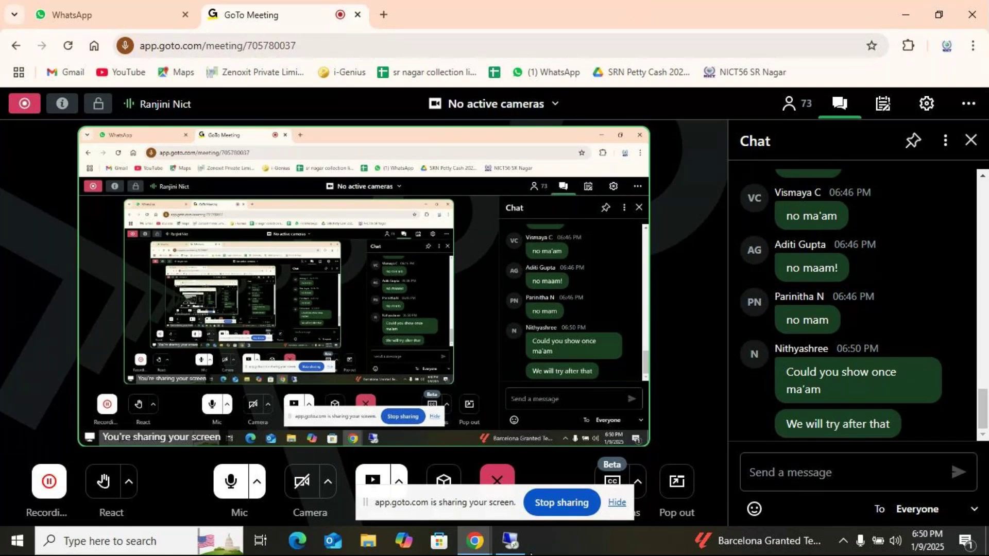
{"action": "left_click", "coordinate": [514, 540]}
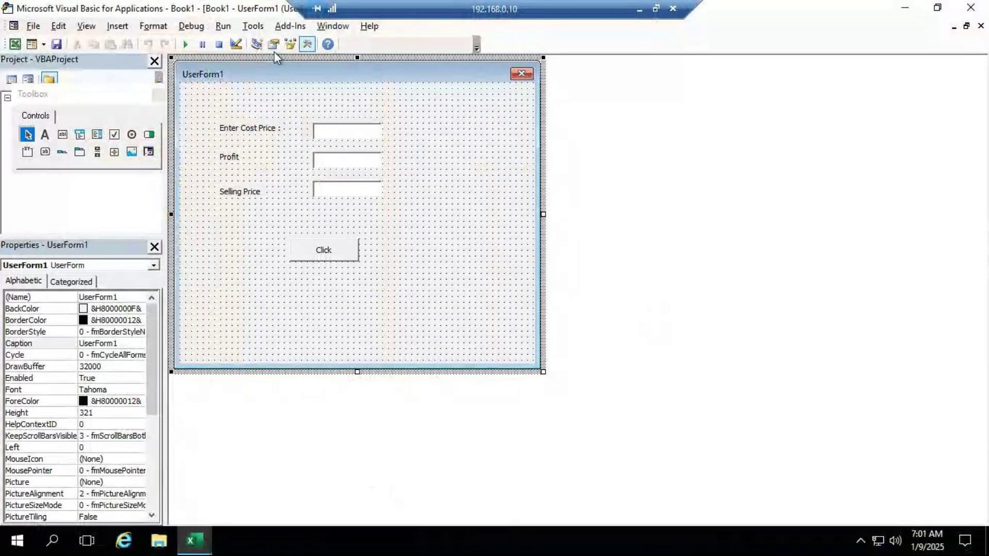
Step: Close the VBA editor and the workbook without saving, and start Excel again with a new blank workbook
{"action": "left_click", "coordinate": [968, 15]}
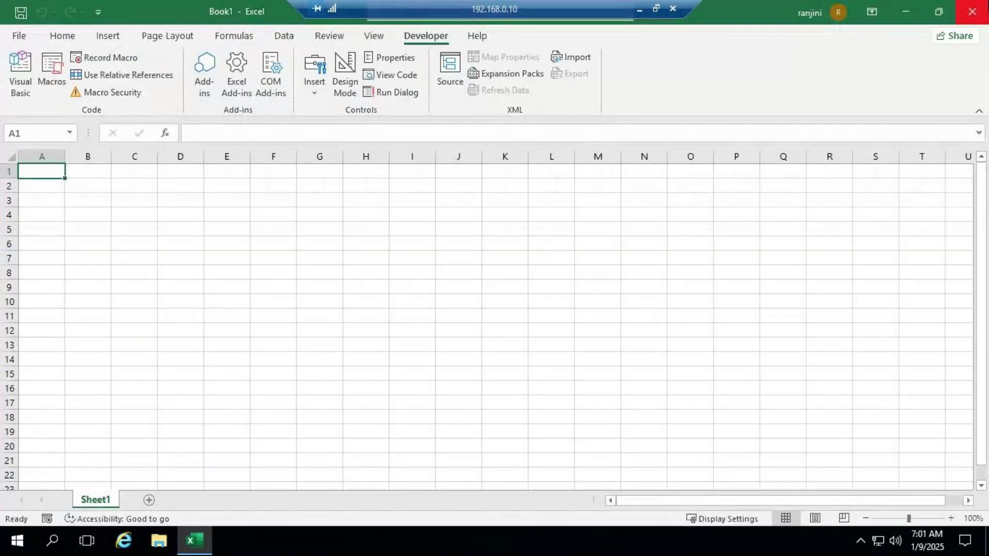
{"action": "left_click", "coordinate": [973, 12]}
{"action": "left_click", "coordinate": [511, 298]}
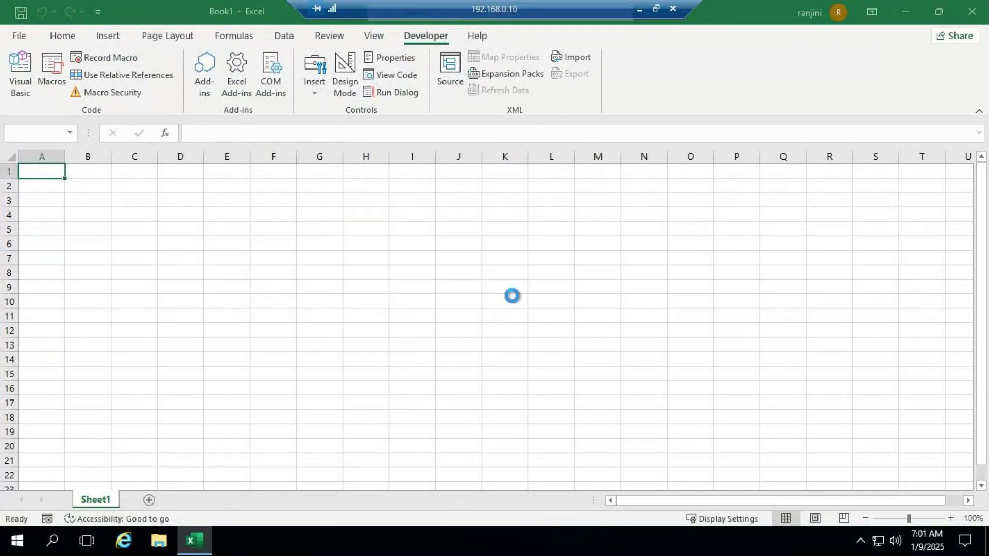
{"action": "left_click", "coordinate": [194, 540]}
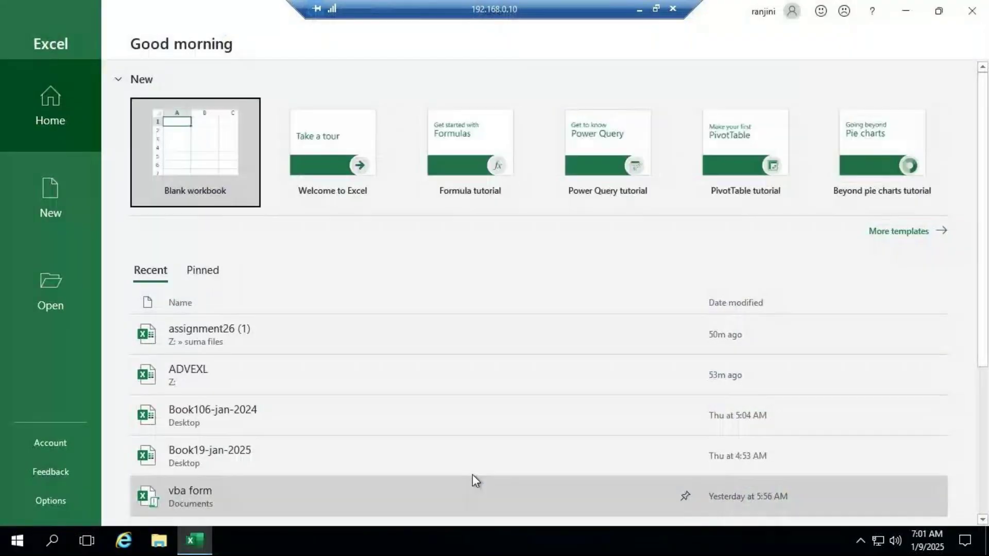
{"action": "left_click", "coordinate": [210, 158]}
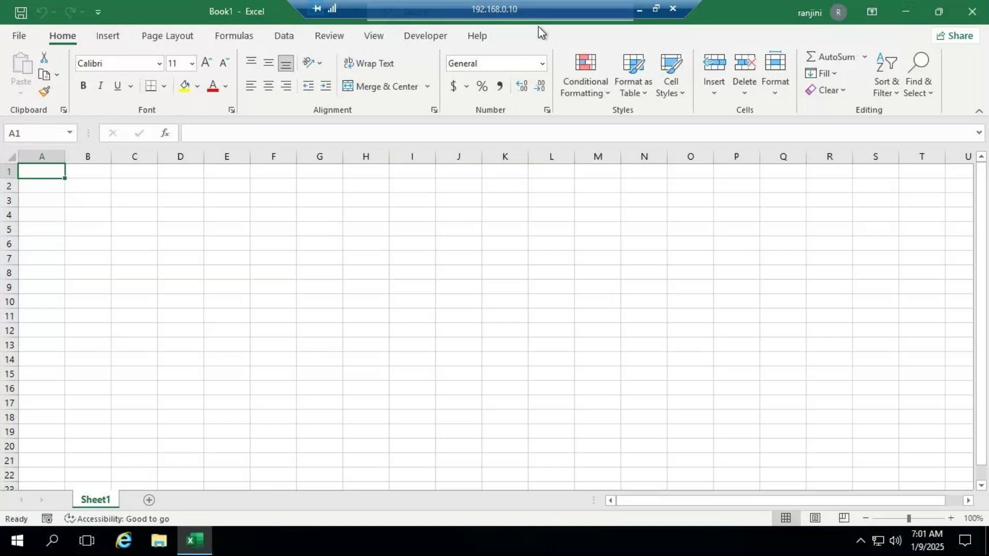
Step: Insert a UserForm in the new workbook's VBA project and enlarge it to a height of about 338
{"action": "left_click", "coordinate": [416, 42]}
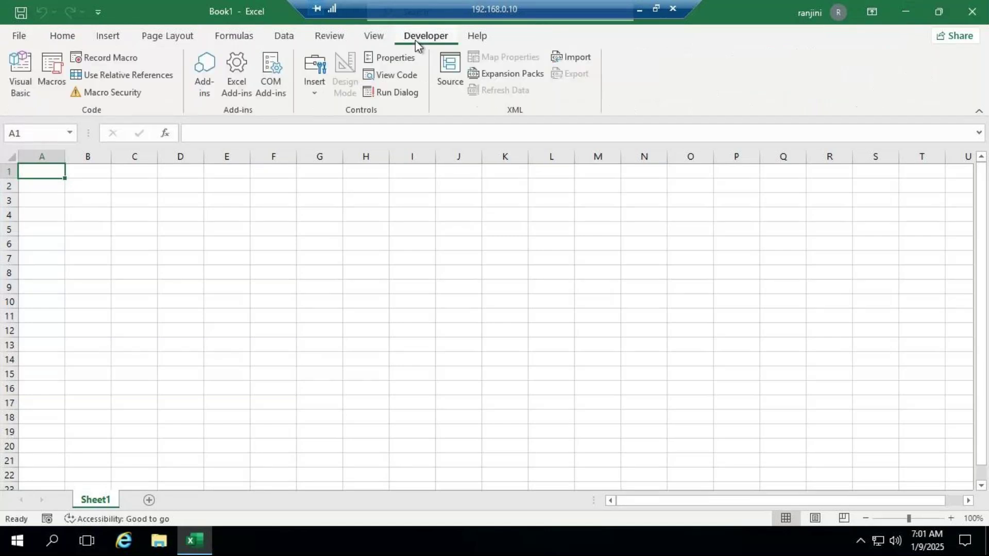
{"action": "left_click", "coordinate": [20, 91]}
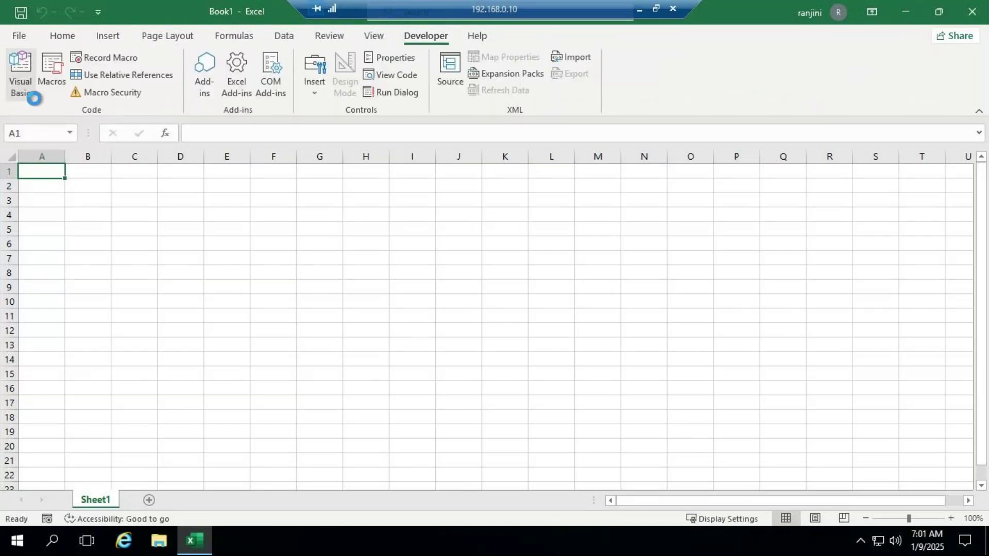
{"action": "left_click", "coordinate": [110, 26]}
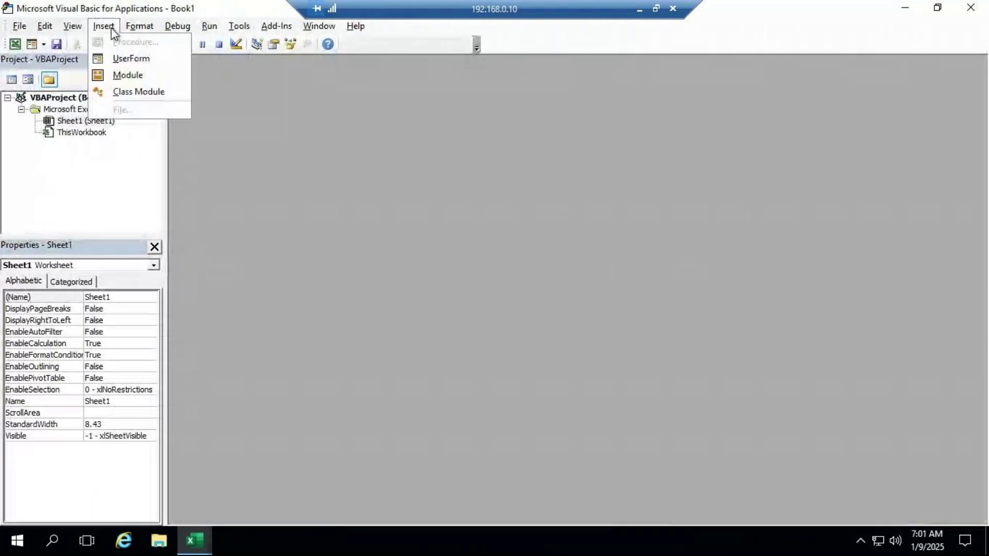
{"action": "left_click", "coordinate": [121, 56]}
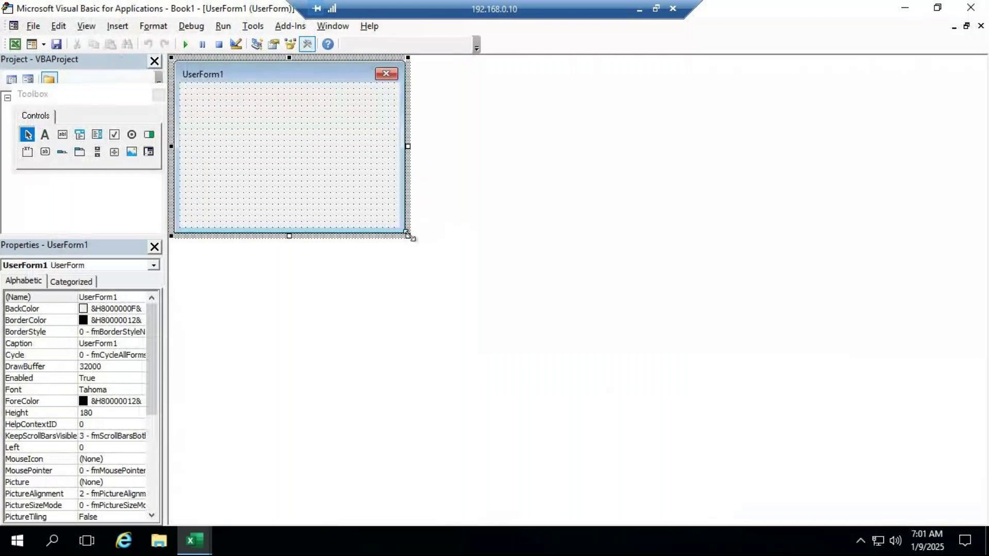
{"action": "left_click_drag", "start_coordinate": [408, 236], "coordinate": [633, 392]}
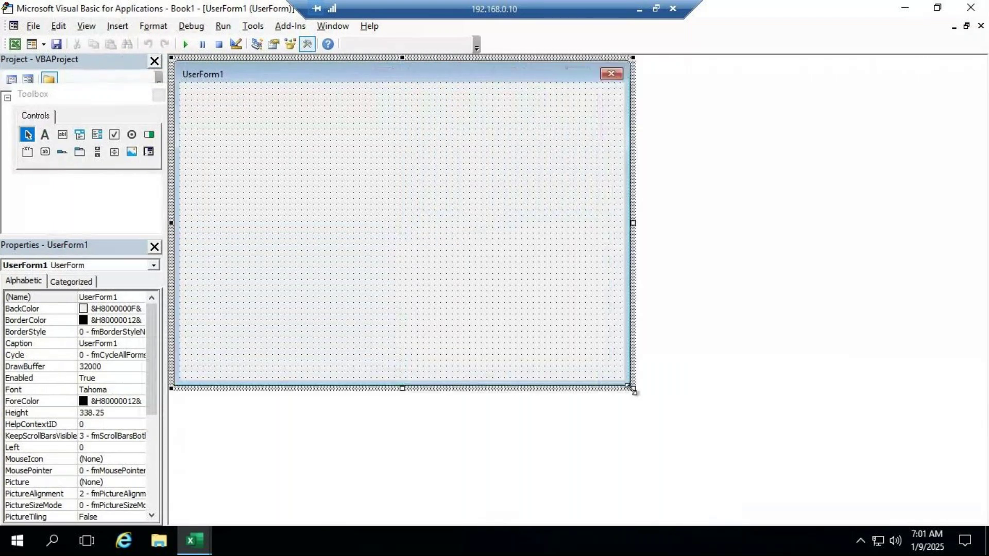
Step: Place three labels stacked one below another near the upper-left area of the form
{"action": "left_click", "coordinate": [44, 134]}
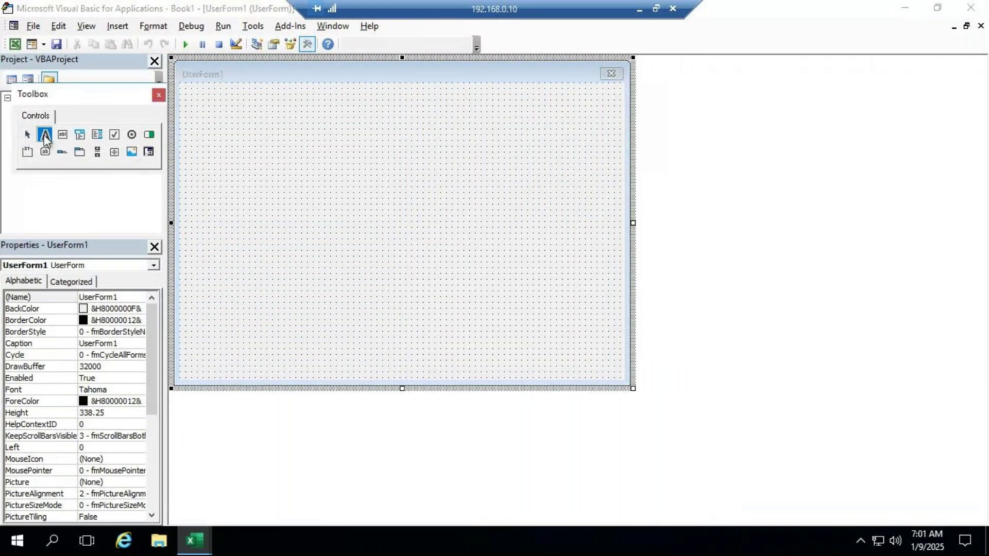
{"action": "left_click", "coordinate": [215, 105]}
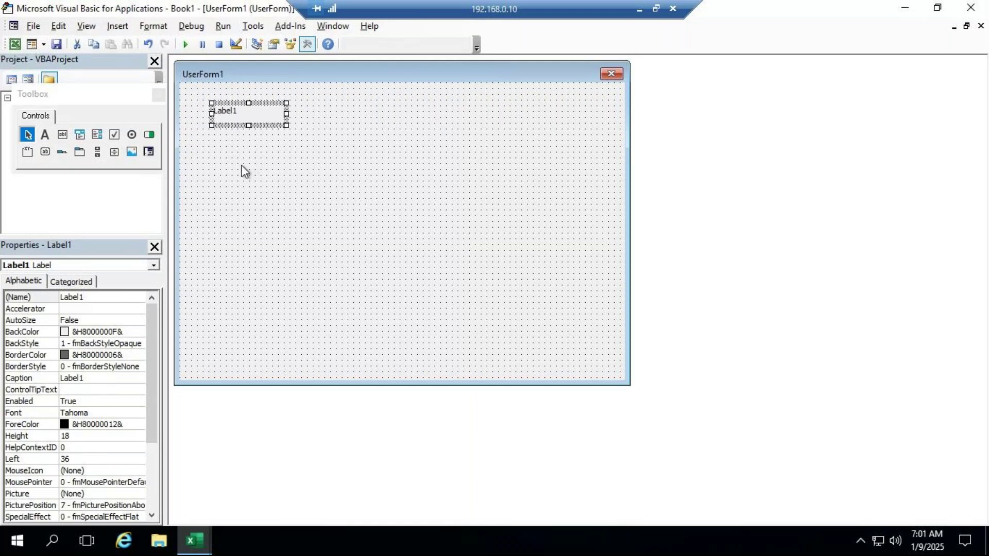
{"action": "left_click", "coordinate": [45, 135]}
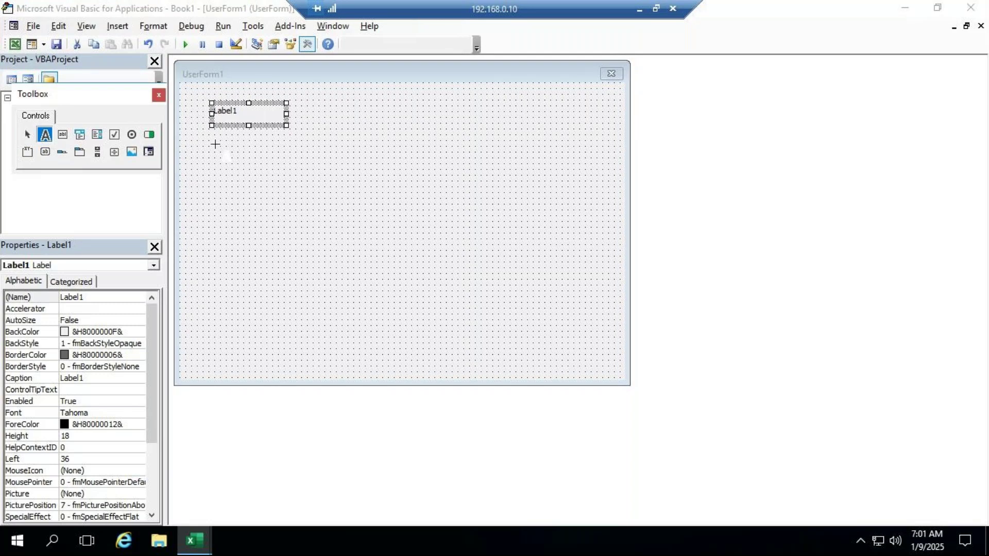
{"action": "left_click", "coordinate": [215, 144]}
{"action": "left_click", "coordinate": [45, 136]}
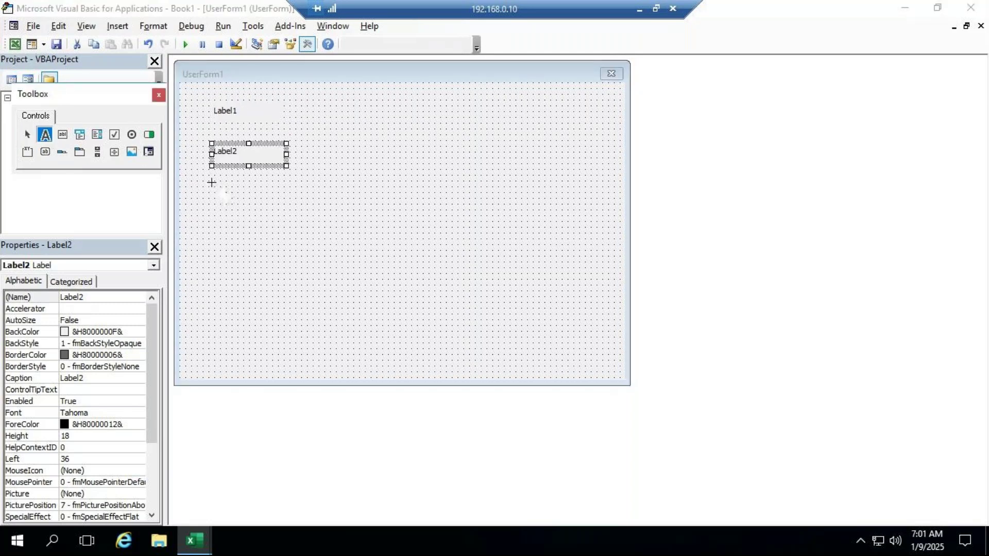
{"action": "left_click", "coordinate": [212, 180]}
Step: Add three text boxes to the form, one beside each of the three labels
{"action": "left_click", "coordinate": [63, 135]}
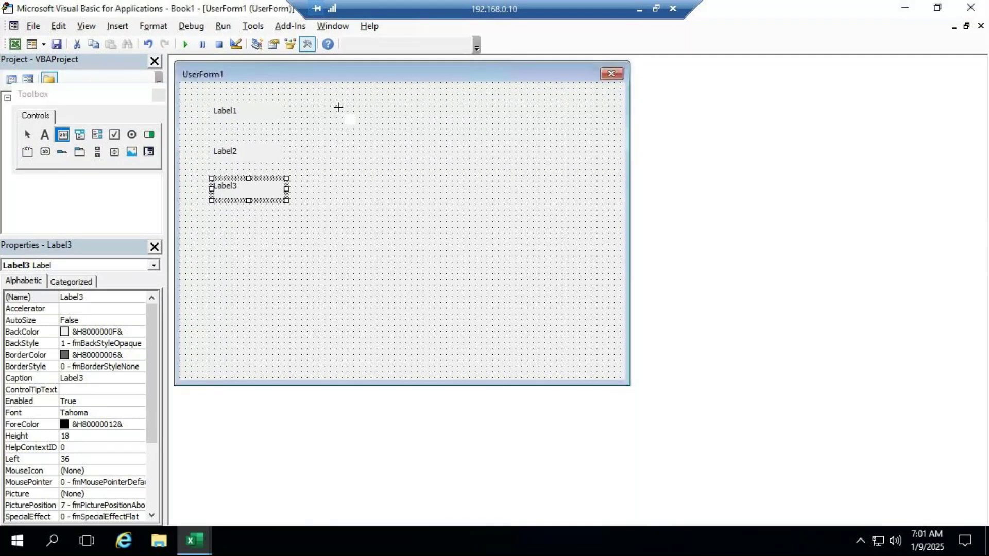
{"action": "left_click", "coordinate": [336, 106]}
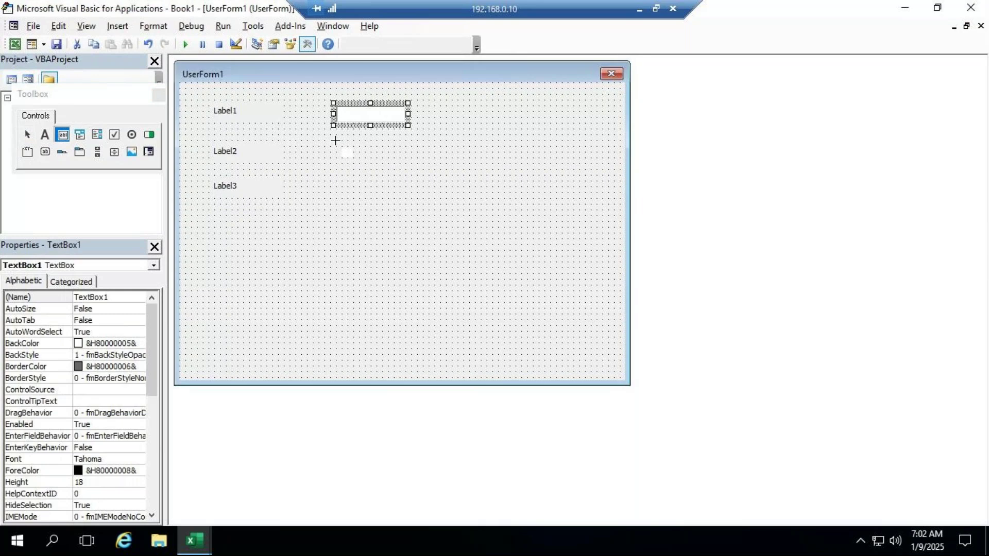
{"action": "left_click", "coordinate": [334, 139]}
{"action": "left_click", "coordinate": [63, 135]}
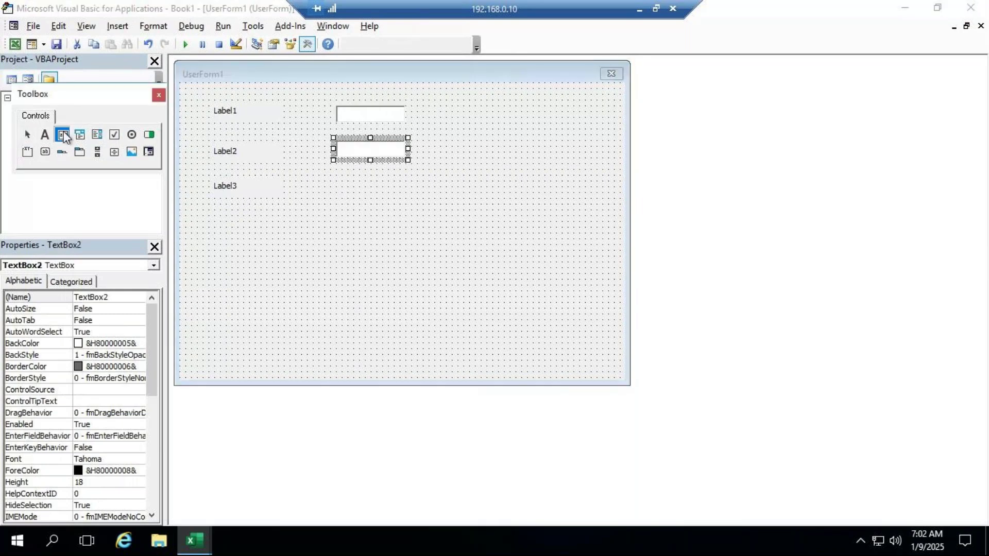
{"action": "left_click", "coordinate": [334, 174]}
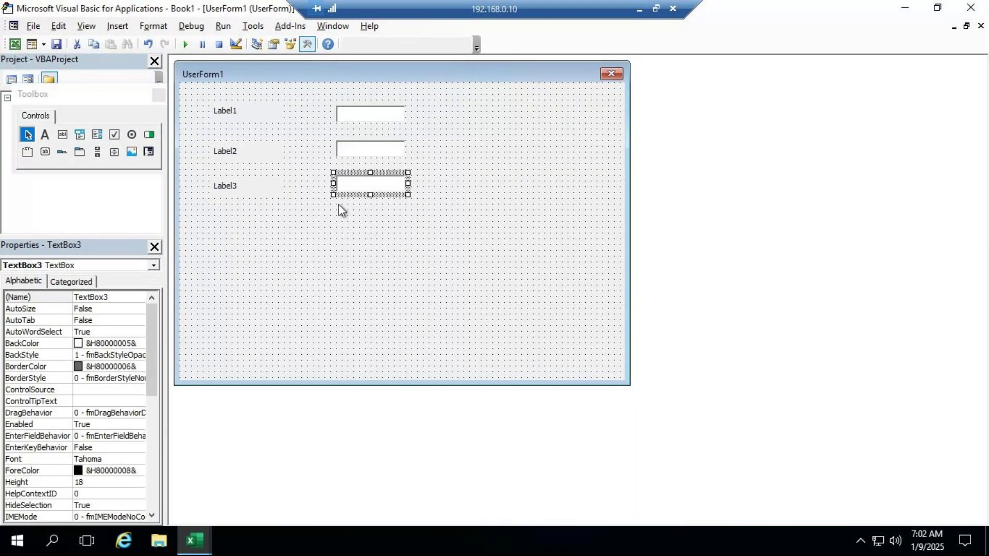
{"action": "left_click", "coordinate": [35, 141]}
Step: Set the first label's caption to "Enter the value for A :"
{"action": "left_click", "coordinate": [236, 120]}
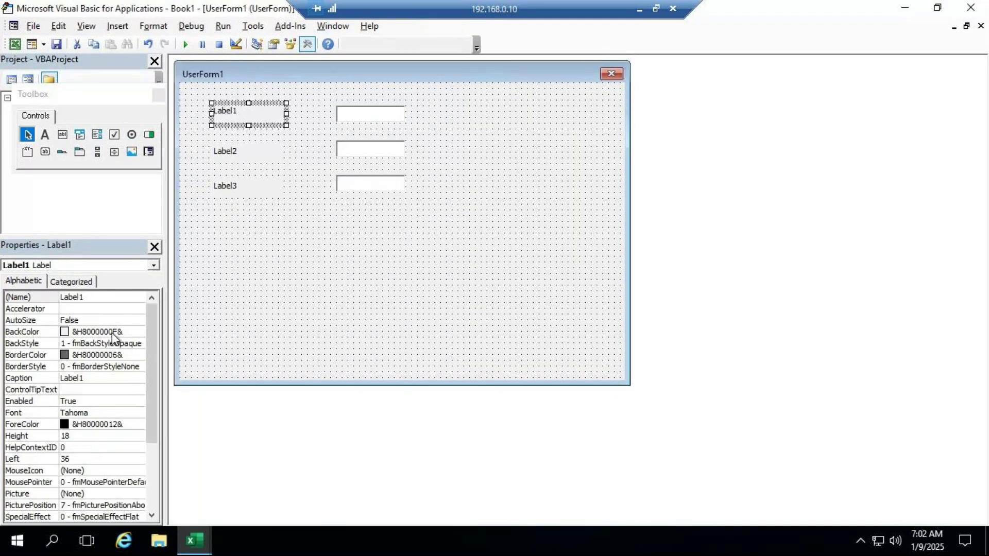
{"action": "left_click", "coordinate": [98, 378]}
{"action": "type", "text": "Enter the"}
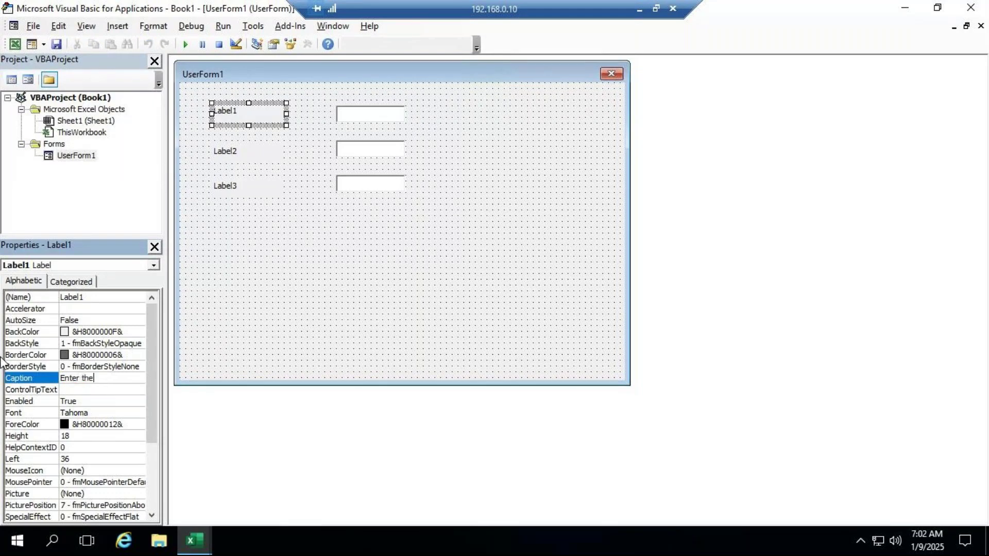
{"action": "type", "text": " a"}
{"action": "key", "text": "BackSpace"}
{"action": "type", "text": "value for A :"}
Step: Set AutoSize to True for the first label and widen it so its caption fits on one line
{"action": "left_click", "coordinate": [98, 320]}
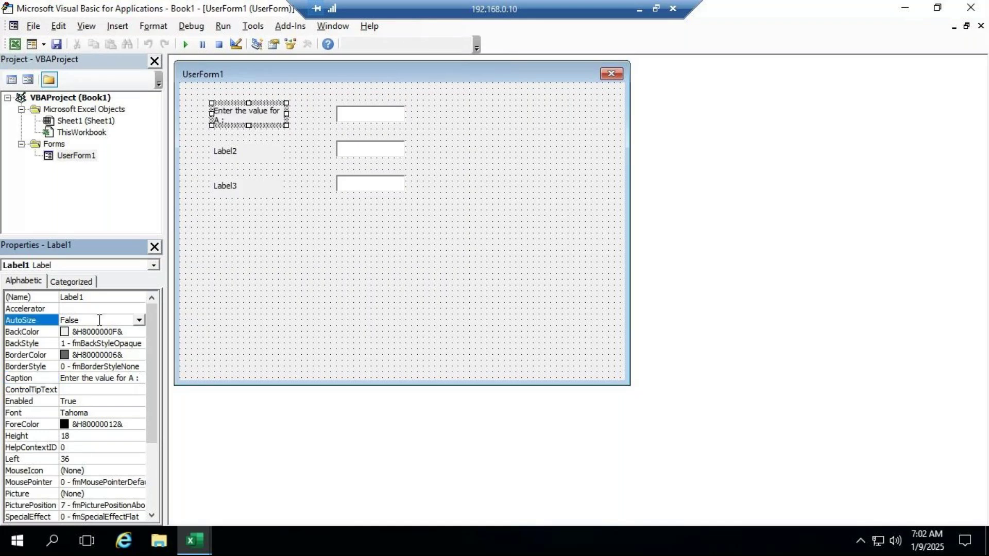
{"action": "left_click", "coordinate": [139, 320]}
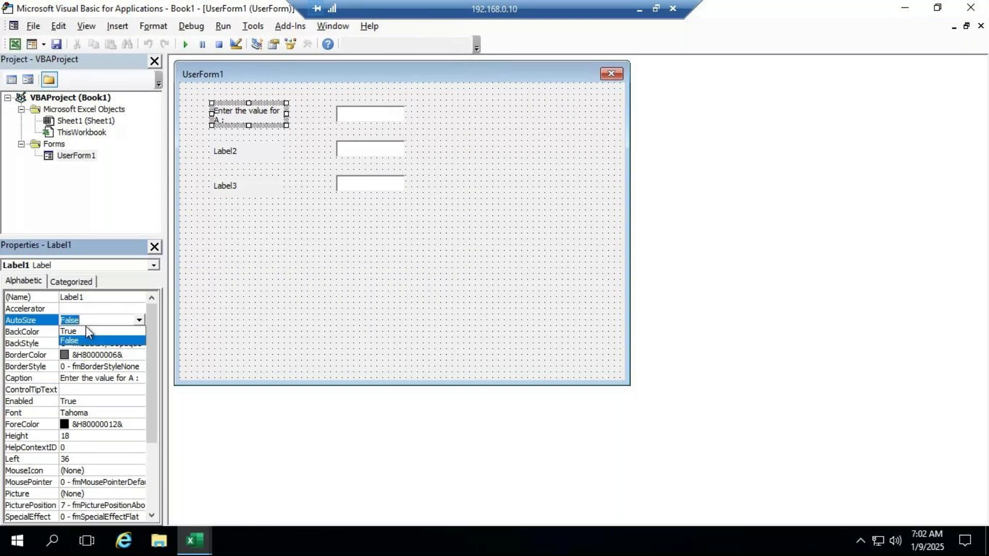
{"action": "left_click", "coordinate": [79, 332]}
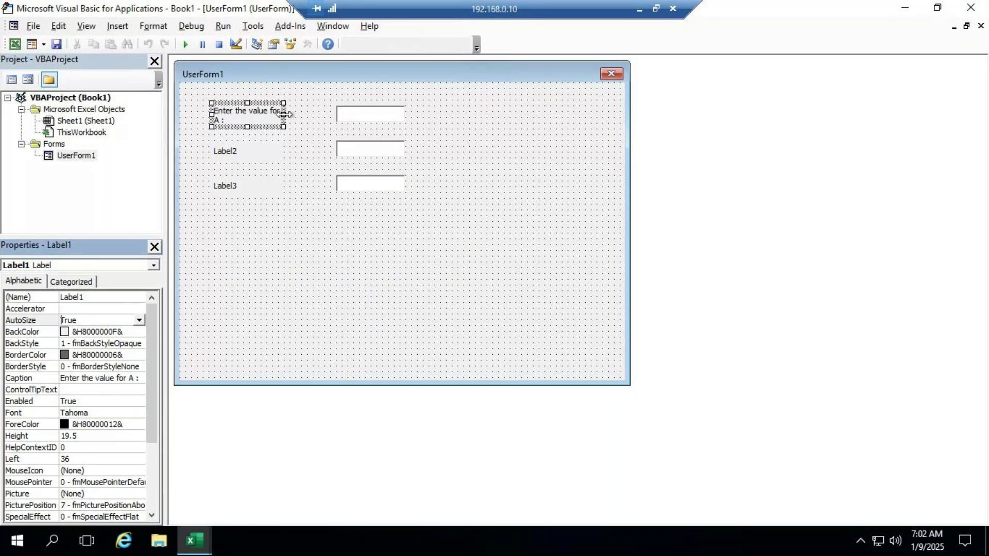
{"action": "left_click_drag", "start_coordinate": [284, 113], "coordinate": [298, 115]}
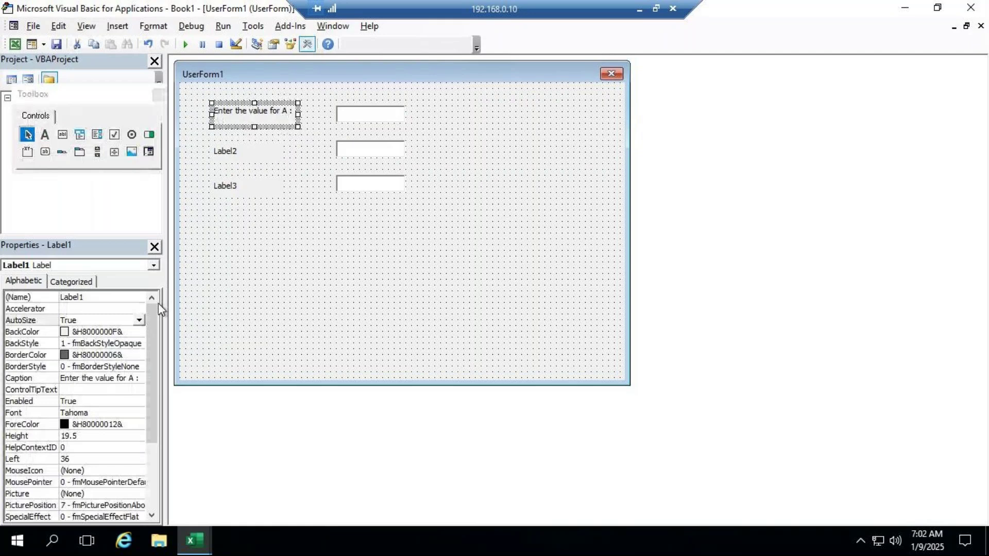
Step: Reapply AutoSize to the first label to fit its height, and move it slightly down, level with the first text box
{"action": "left_click", "coordinate": [98, 316]}
{"action": "double_click", "coordinate": [98, 316]}
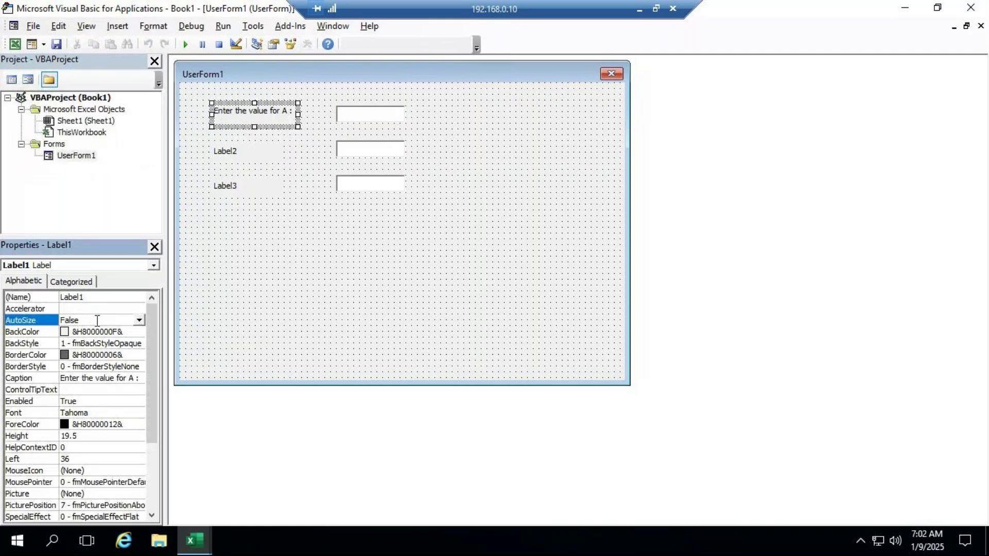
{"action": "left_click_drag", "start_coordinate": [265, 126], "coordinate": [262, 137]}
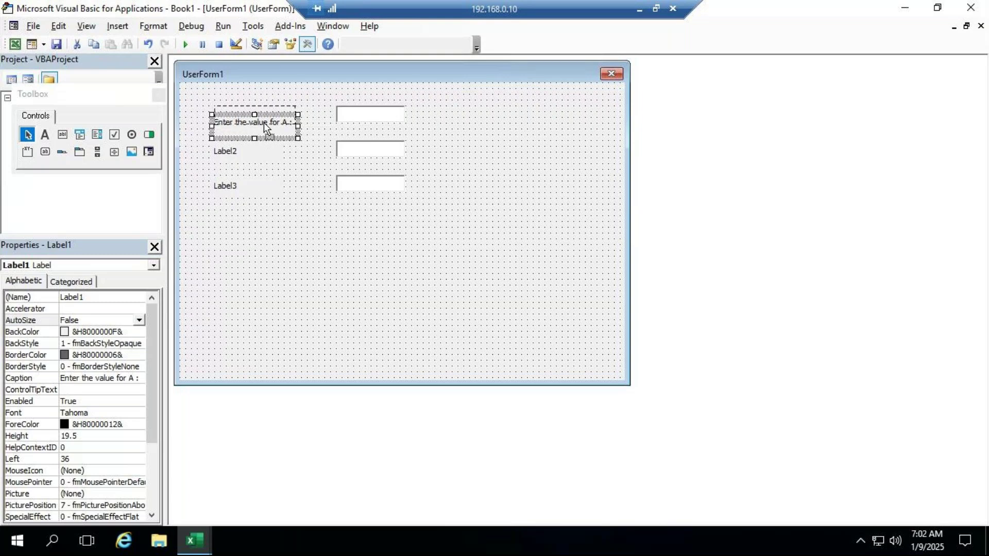
{"action": "key", "text": "ctrl+z"}
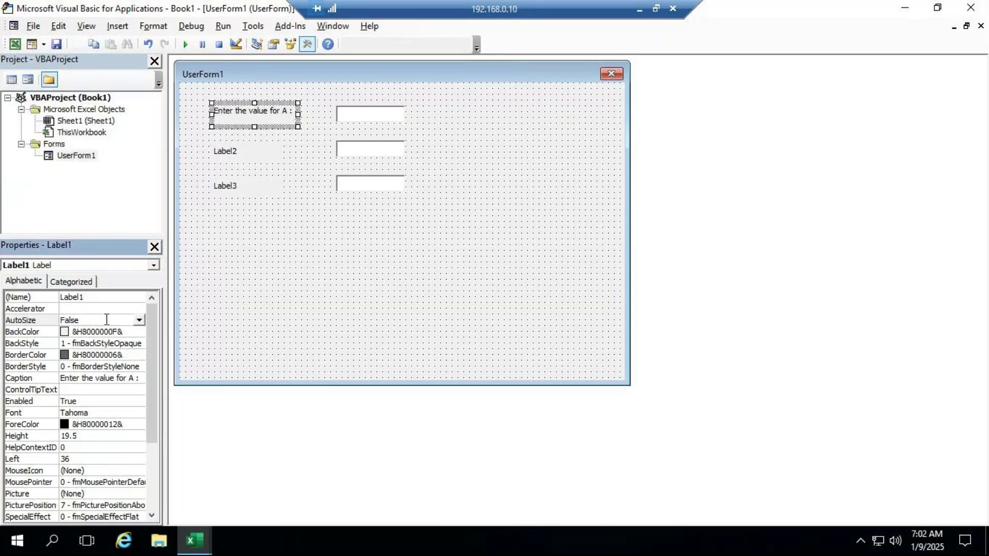
{"action": "double_click", "coordinate": [98, 320]}
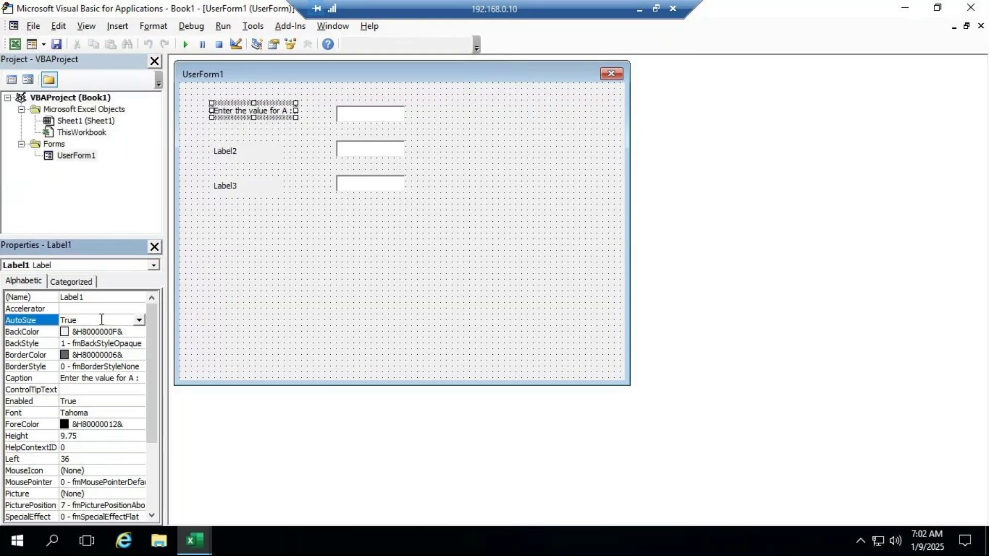
{"action": "left_click", "coordinate": [251, 113]}
{"action": "left_click_drag", "start_coordinate": [251, 112], "coordinate": [252, 118]}
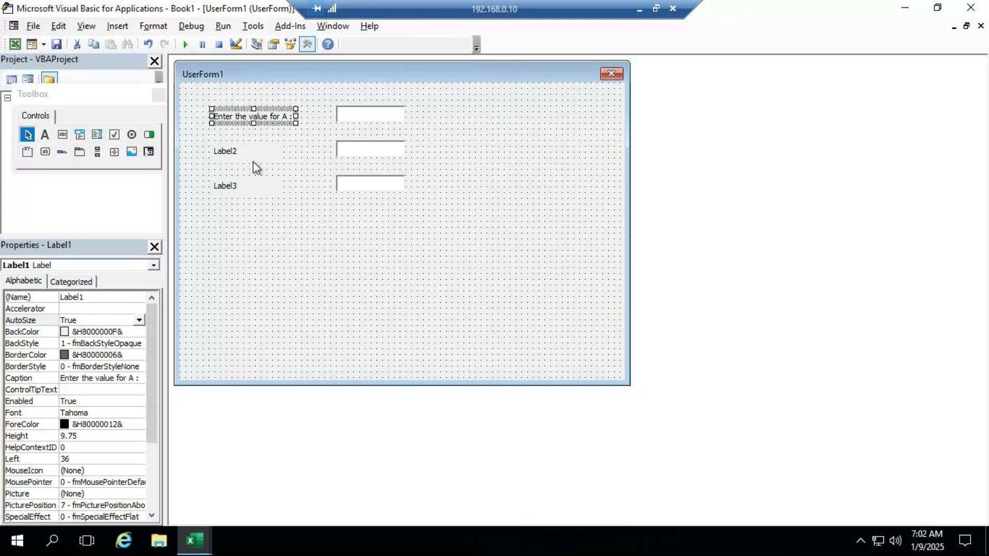
Step: Set the second label's caption to "Enter the value for B :"
{"action": "left_click", "coordinate": [236, 156]}
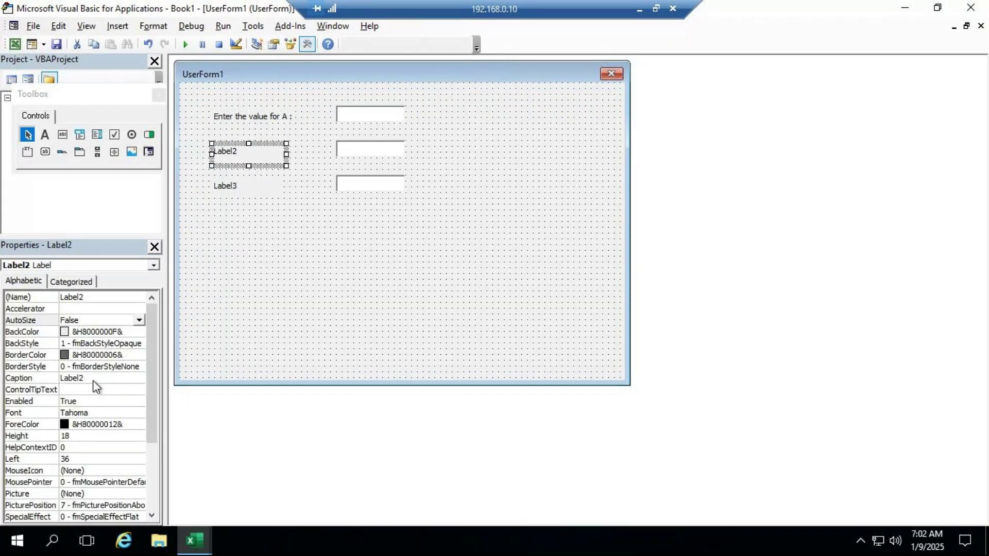
{"action": "left_click", "coordinate": [95, 379]}
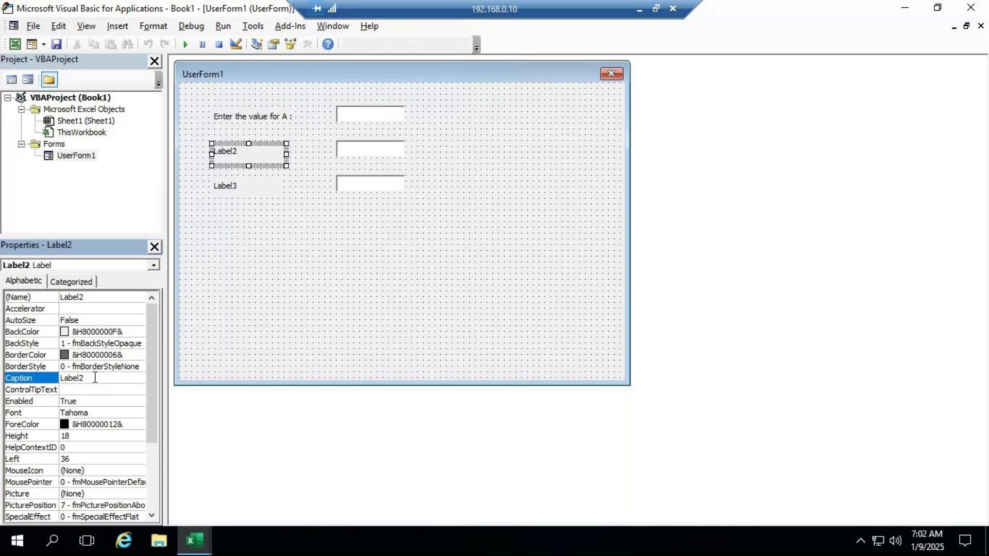
{"action": "left_click_drag", "start_coordinate": [95, 378], "coordinate": [2, 367]}
{"action": "type", "text": "Enter the value for"}
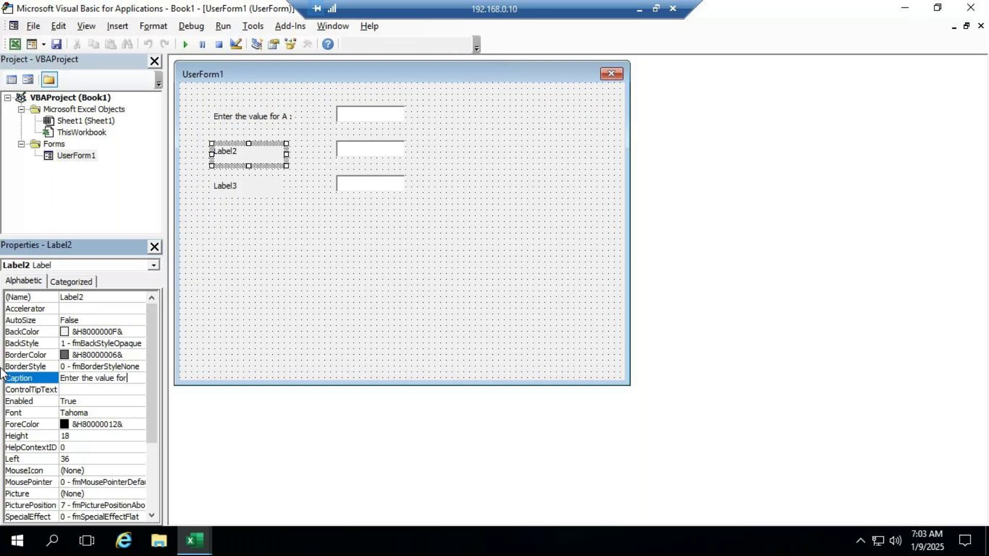
{"action": "type", "text": " B :"}
Step: Try to fit the second label to its caption with AutoSize, and set AutoSize back to False
{"action": "left_click", "coordinate": [118, 320]}
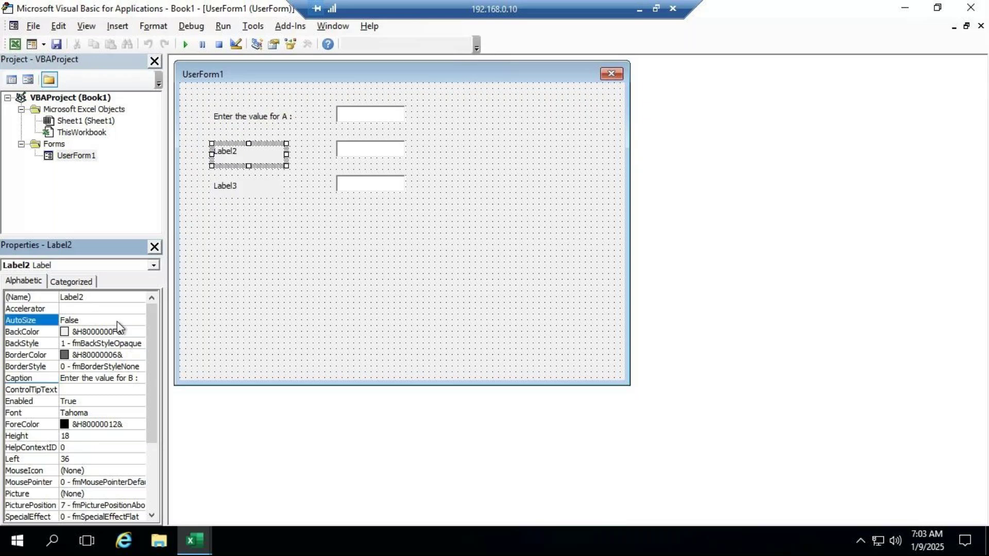
{"action": "double_click", "coordinate": [118, 321]}
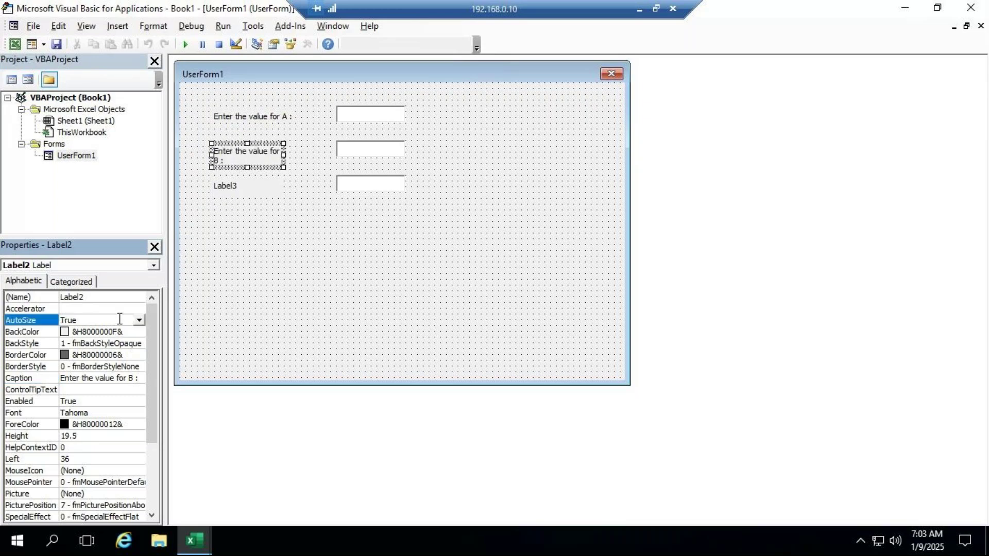
{"action": "double_click", "coordinate": [96, 319]}
{"action": "double_click", "coordinate": [98, 320]}
{"action": "left_click", "coordinate": [287, 239]}
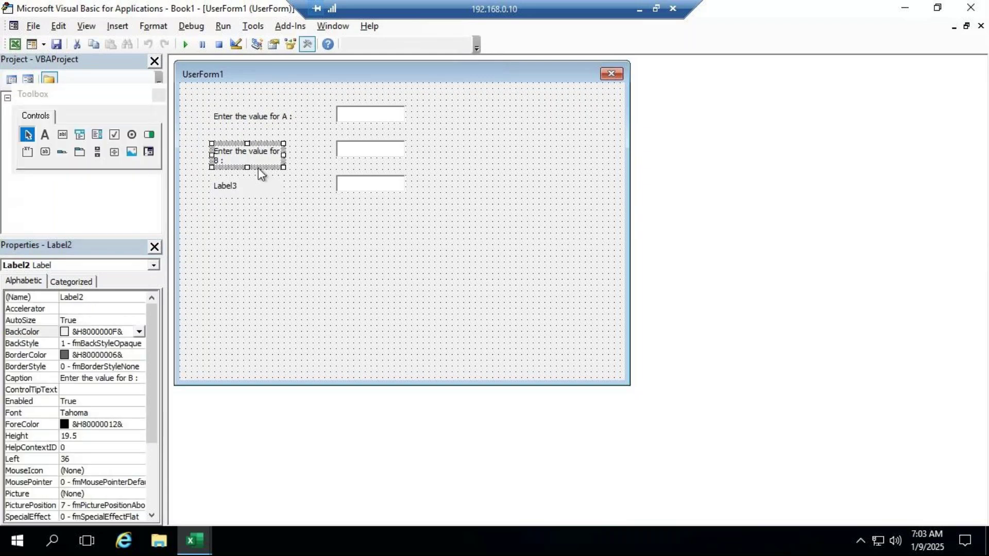
{"action": "double_click", "coordinate": [103, 320]}
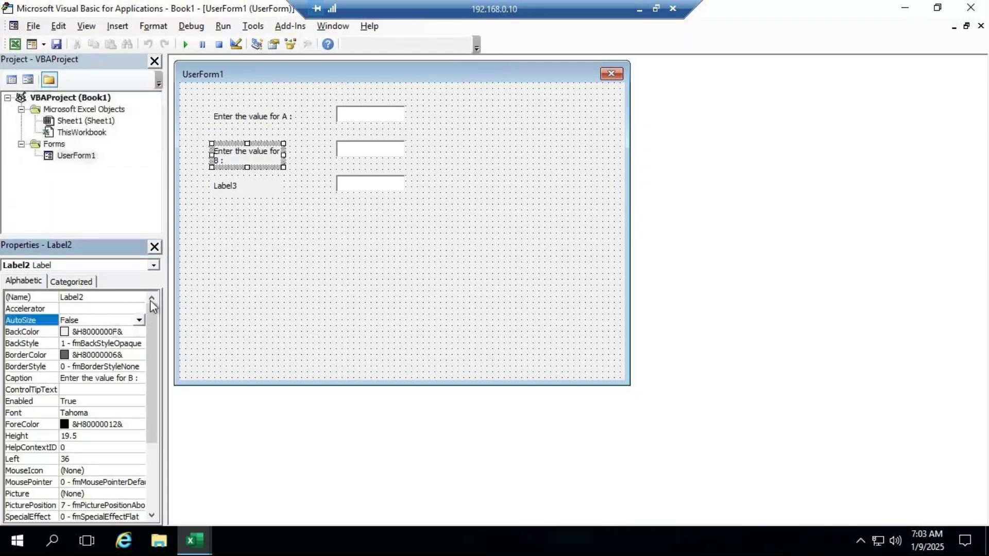
Step: Widen the second label so its whole caption fits on one line
{"action": "left_click", "coordinate": [286, 155]}
{"action": "double_click", "coordinate": [105, 318]}
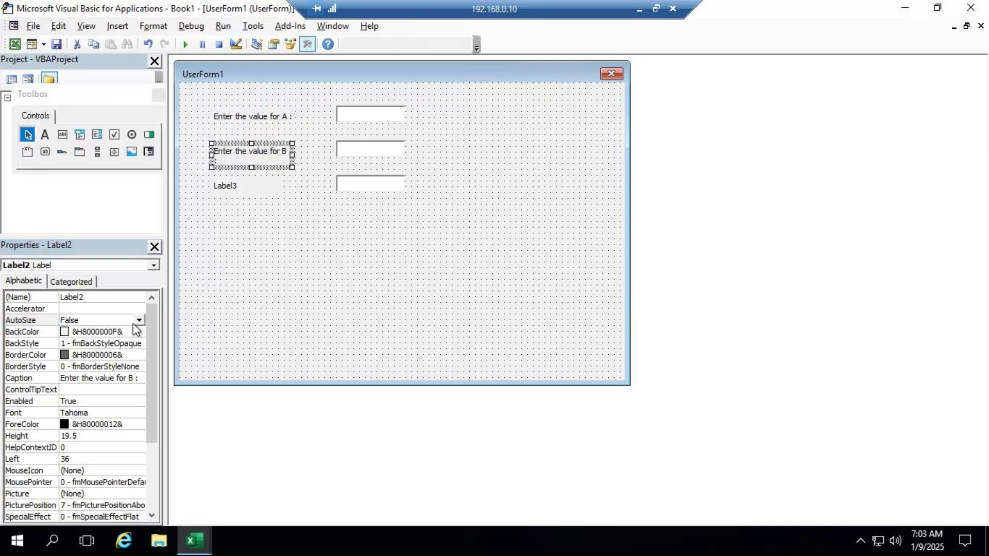
{"action": "double_click", "coordinate": [104, 319]}
{"action": "left_click", "coordinate": [303, 197]}
{"action": "left_click", "coordinate": [285, 159]}
{"action": "left_click_drag", "start_coordinate": [290, 155], "coordinate": [298, 154]}
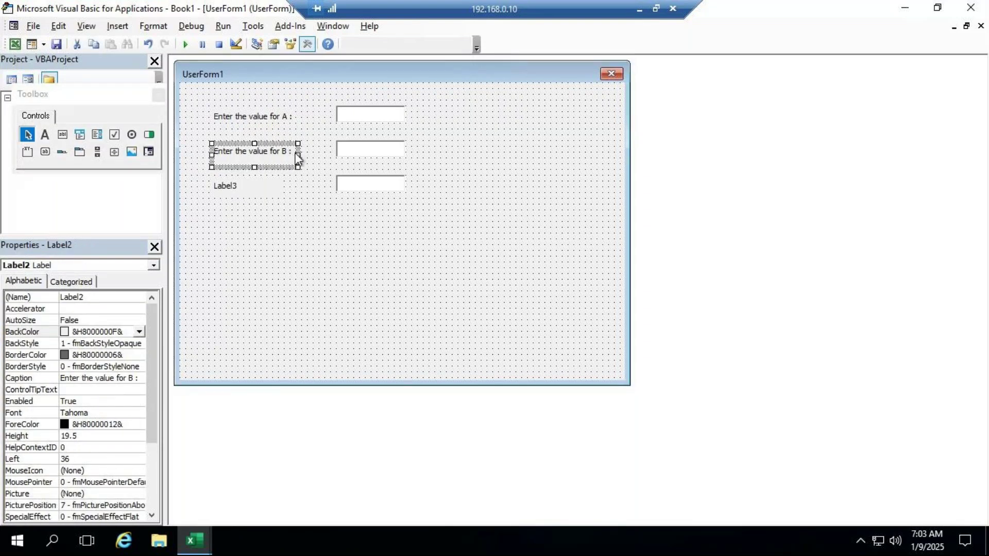
{"action": "left_click", "coordinate": [100, 320]}
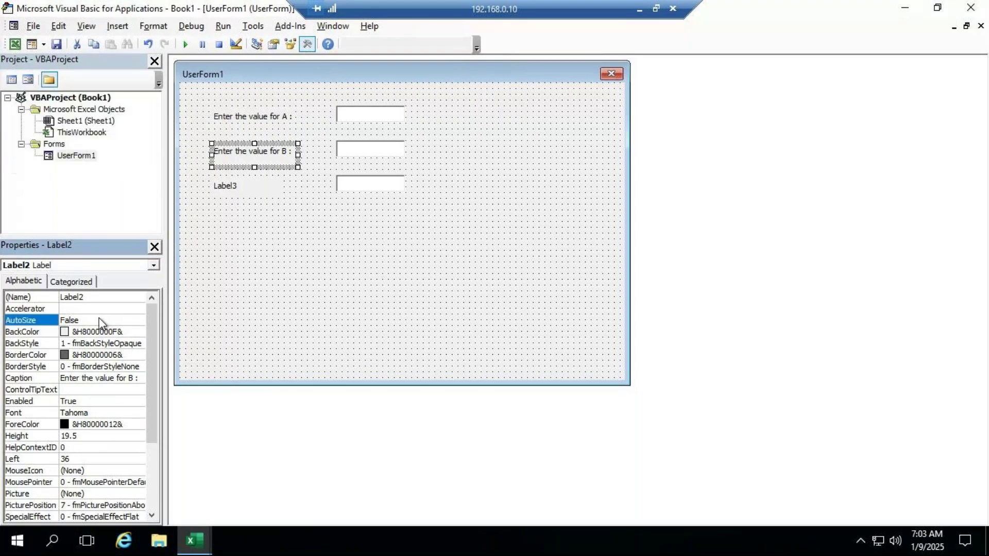
Step: Set the third label's caption to "Result is :" and its AutoSize to True
{"action": "left_click", "coordinate": [247, 198]}
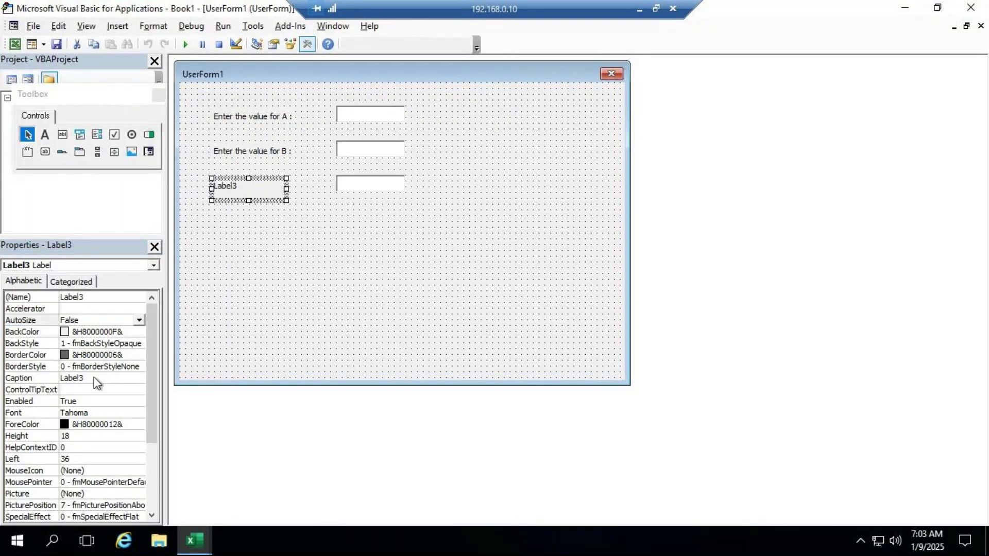
{"action": "left_click", "coordinate": [46, 379]}
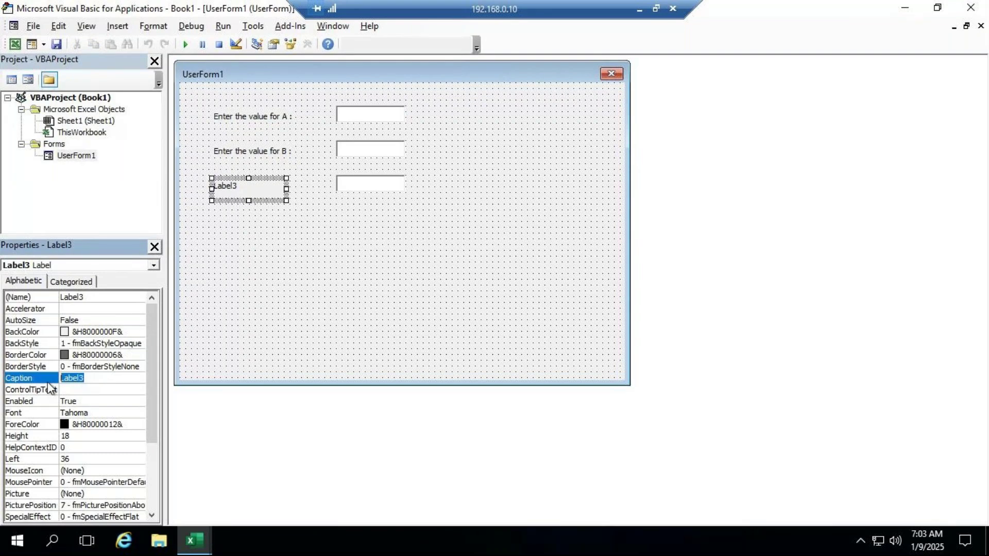
{"action": "type", "text": "Result is :"}
{"action": "left_click", "coordinate": [87, 320]}
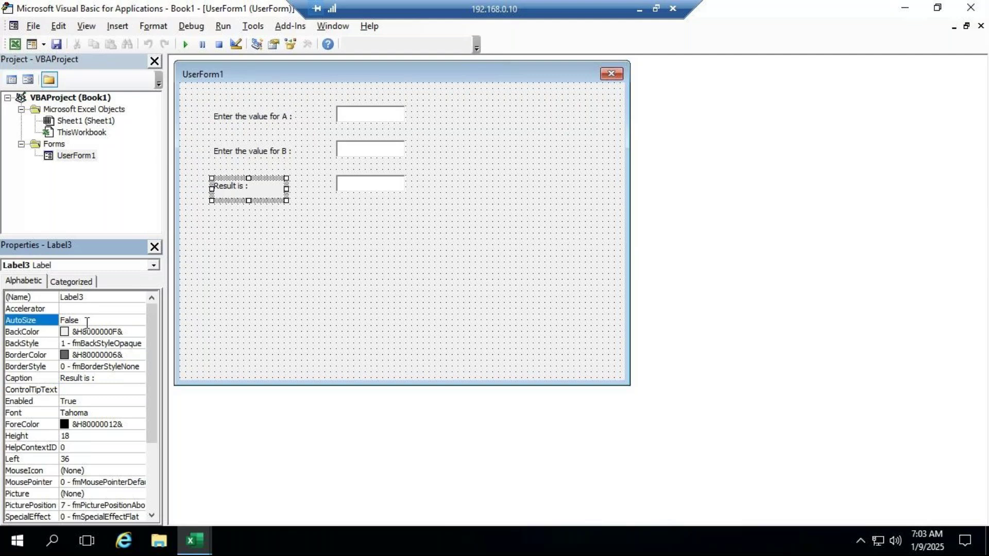
{"action": "left_click", "coordinate": [138, 321]}
{"action": "left_click", "coordinate": [75, 330]}
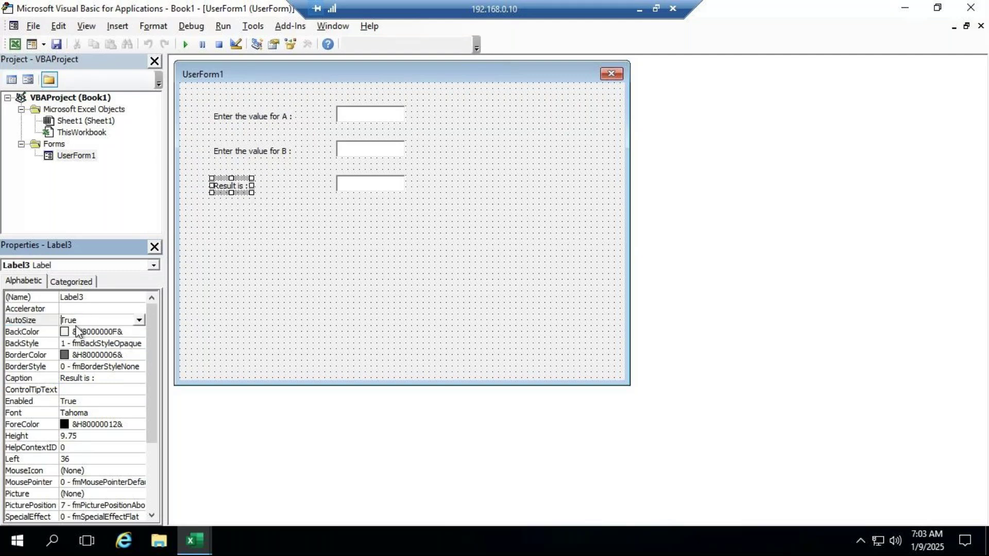
Step: Place a command button on the form below the "Result is :" label and set its caption to "Add"
{"action": "left_click", "coordinate": [264, 247]}
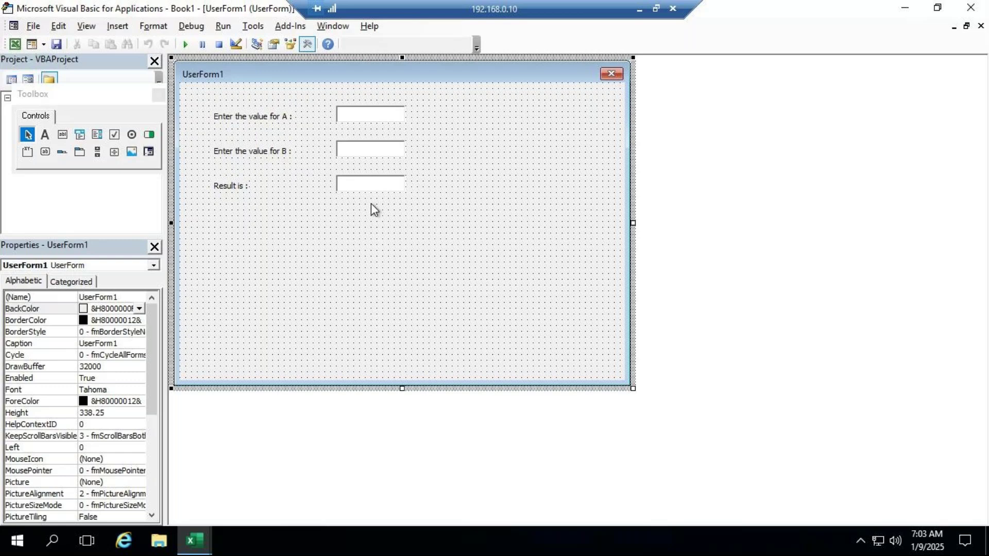
{"action": "left_click", "coordinate": [44, 153]}
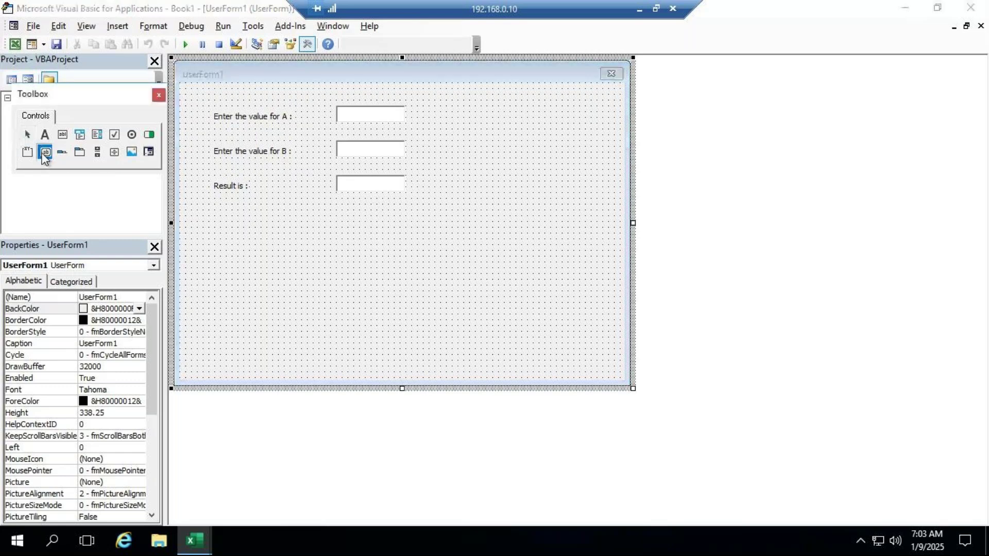
{"action": "left_click", "coordinate": [212, 232]}
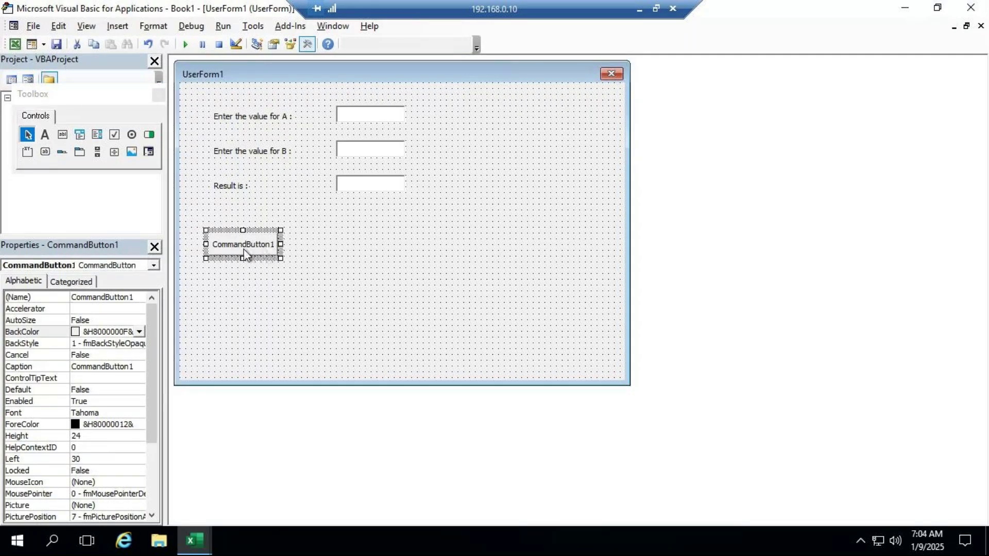
{"action": "left_click", "coordinate": [131, 366]}
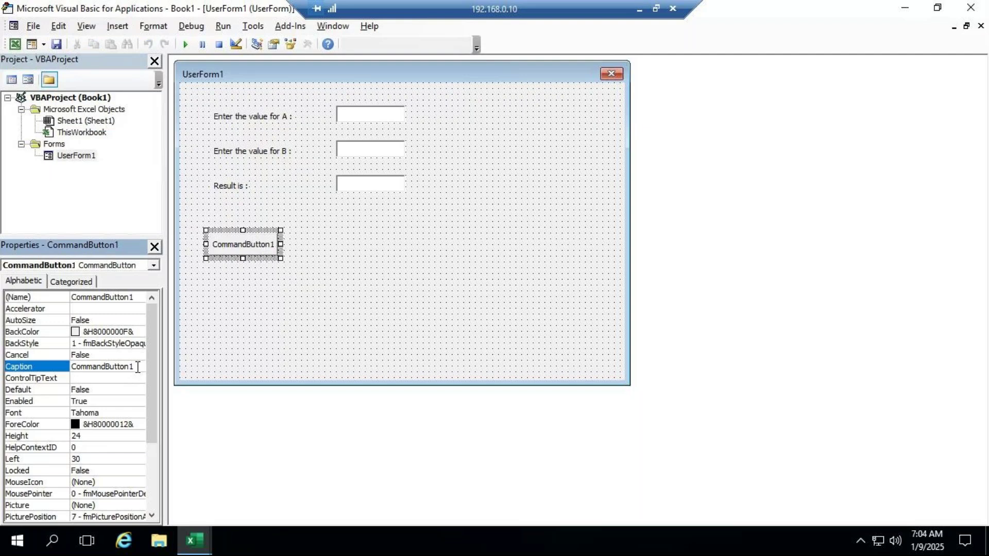
{"action": "left_click", "coordinate": [23, 366]}
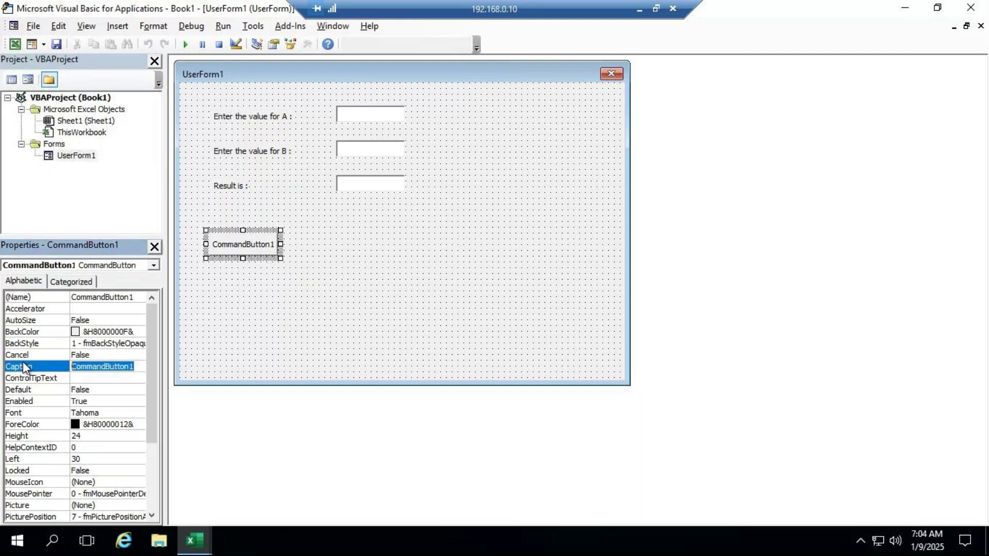
{"action": "type", "text": "+"}
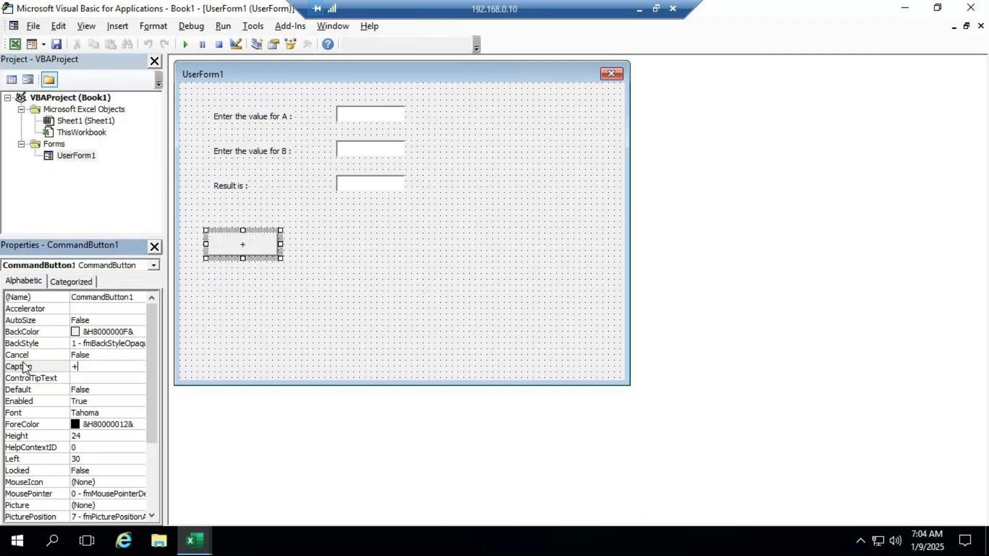
{"action": "key", "text": "BackSpace"}
{"action": "type", "text": "Add"}
{"action": "left_click", "coordinate": [283, 279]}
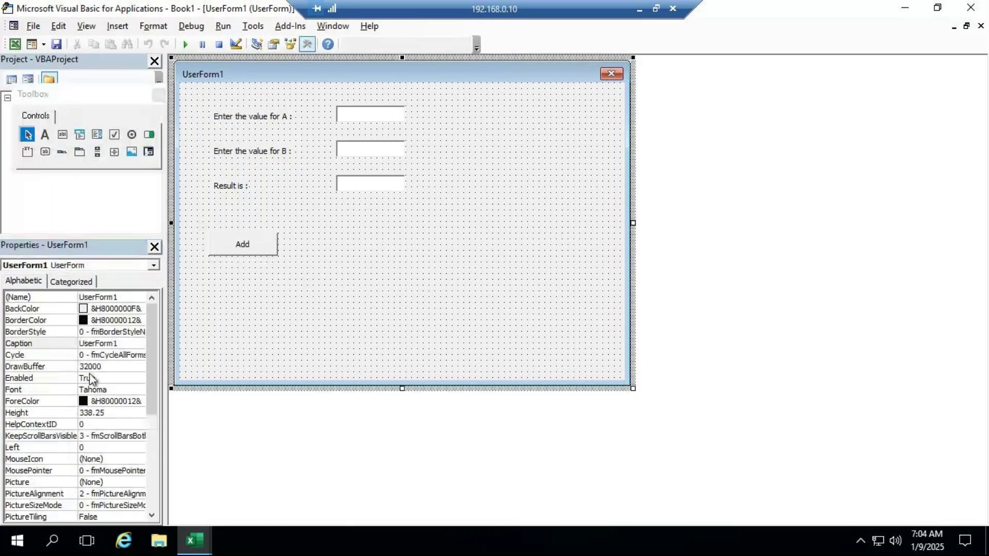
Step: Place a second command button just beside the Add button and set its caption to "Sub"
{"action": "left_click", "coordinate": [47, 154]}
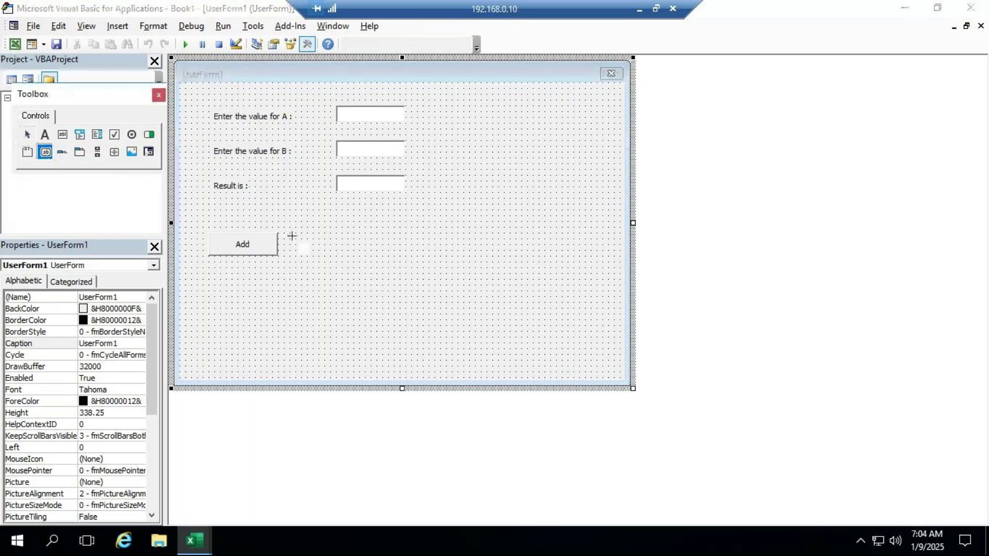
{"action": "left_click", "coordinate": [292, 236]}
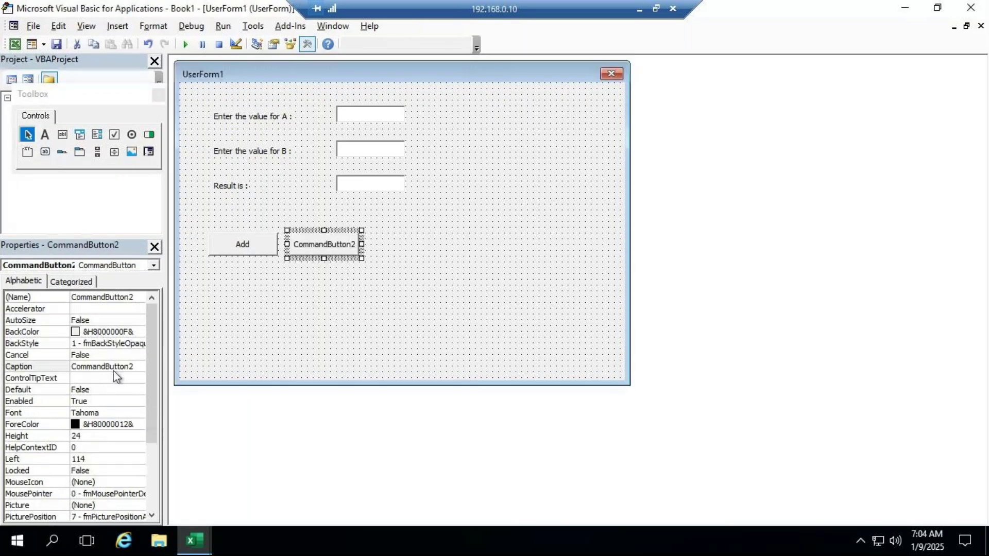
{"action": "left_click", "coordinate": [20, 366]}
{"action": "type", "text": "S"}
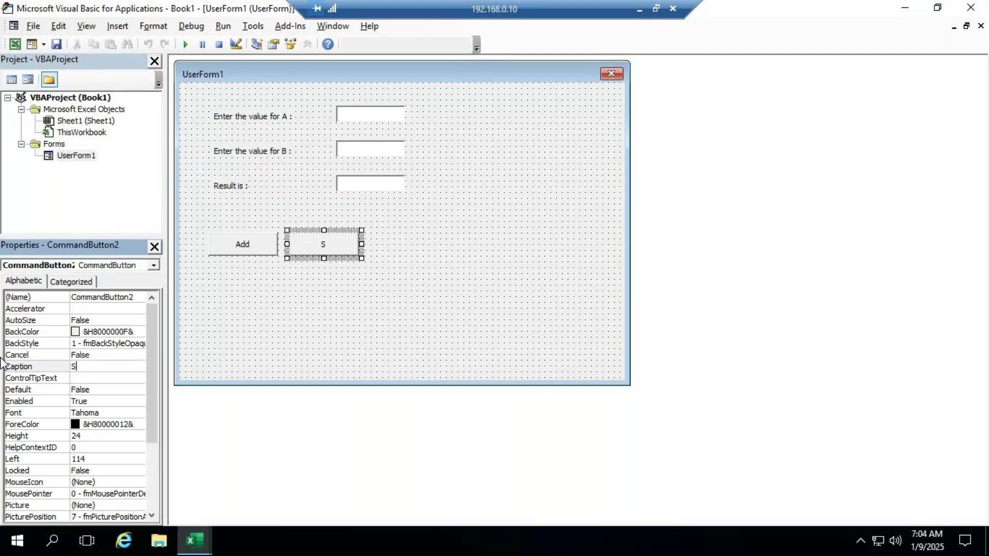
{"action": "type", "text": "ub"}
{"action": "left_click", "coordinate": [278, 315]}
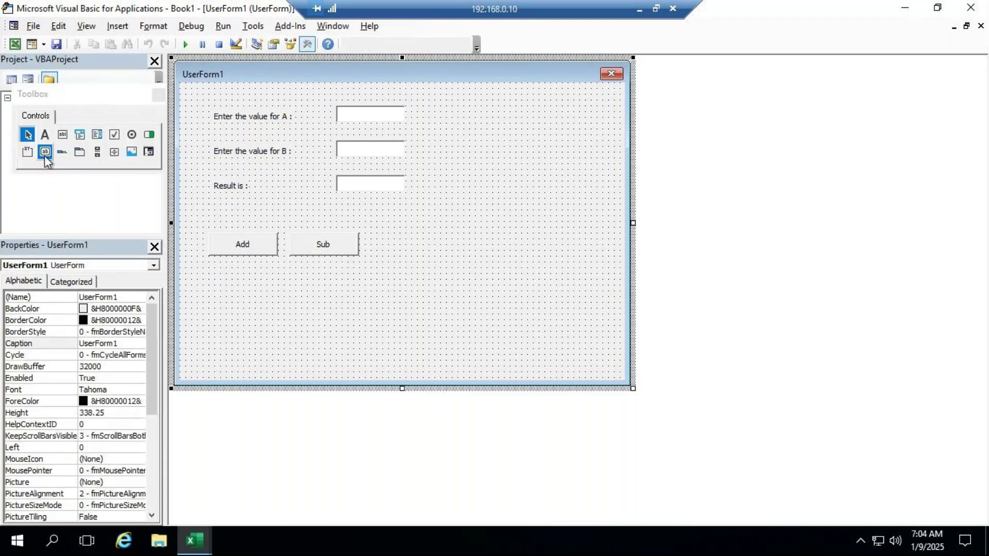
Step: Place a third command button after Sub with the caption "Prod", and move Sub slightly closer to Add
{"action": "left_click", "coordinate": [45, 155]}
{"action": "left_click", "coordinate": [369, 235]}
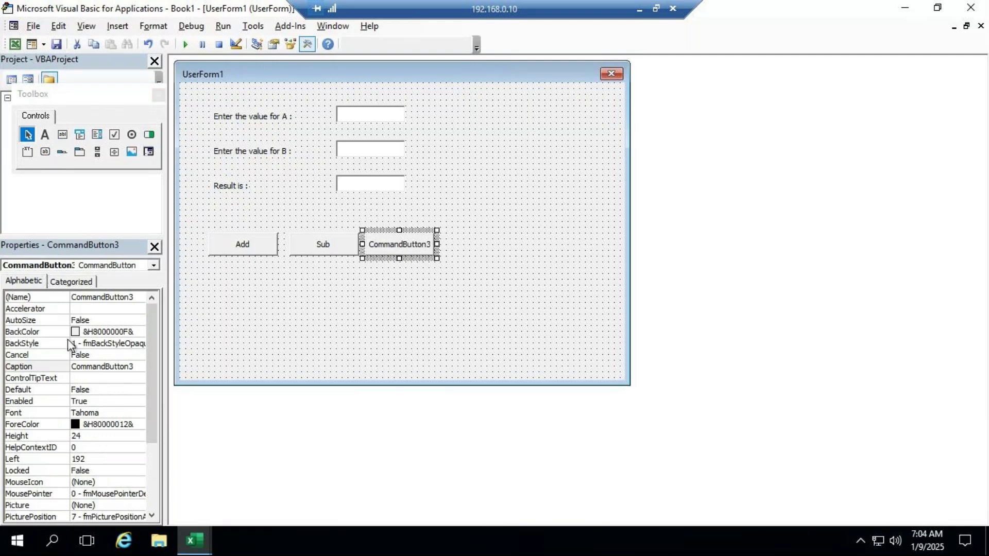
{"action": "left_click", "coordinate": [19, 363]}
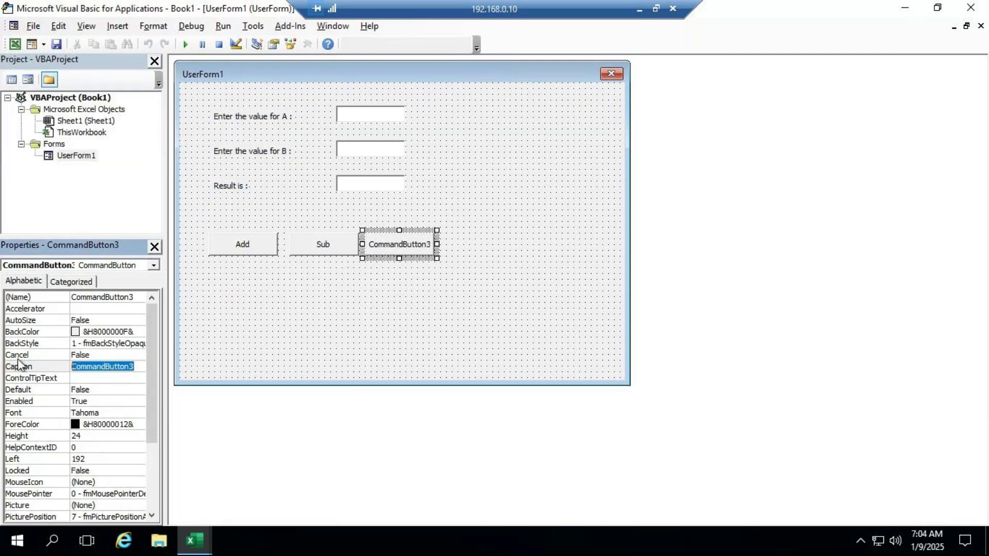
{"action": "type", "text": "Prod"}
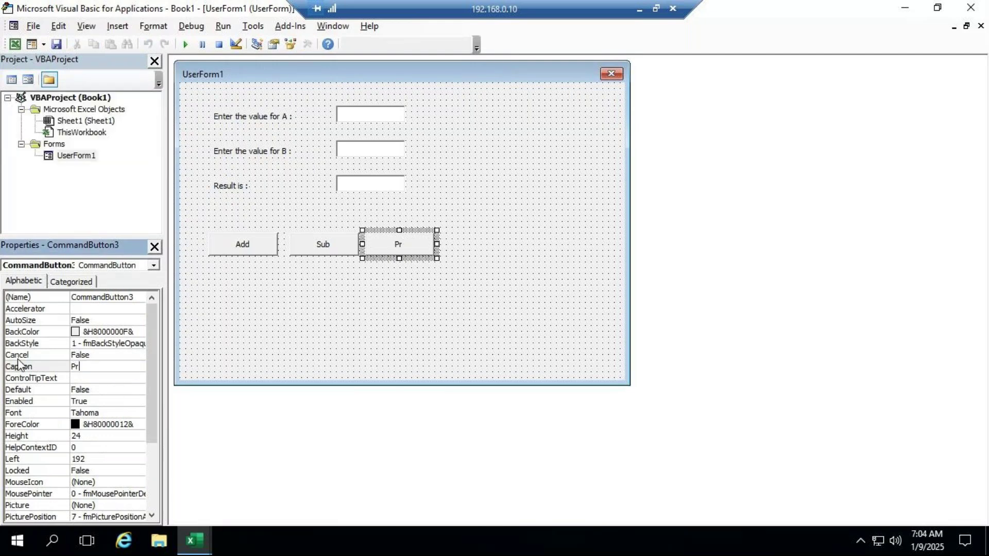
{"action": "left_click", "coordinate": [329, 300]}
{"action": "left_click_drag", "start_coordinate": [317, 250], "coordinate": [309, 253]}
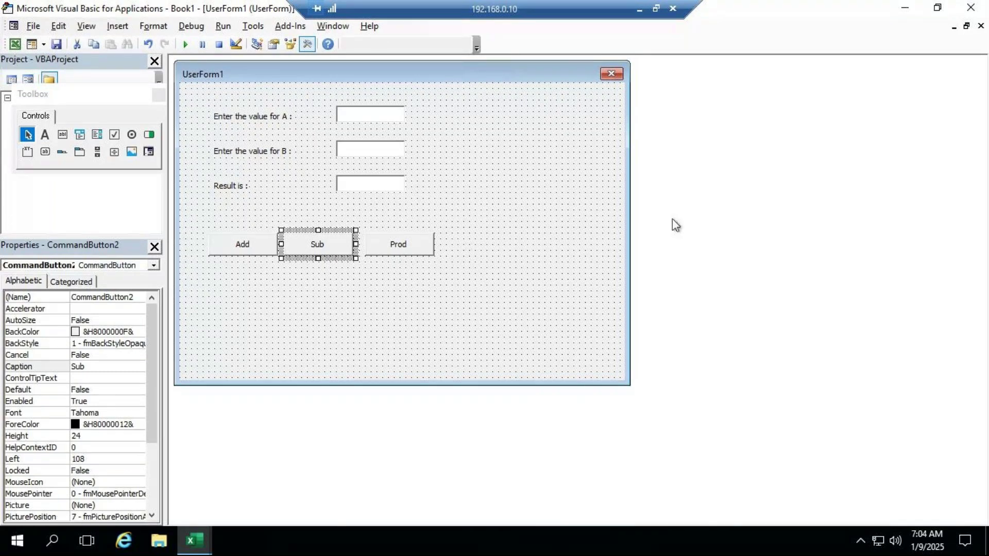
{"action": "left_click", "coordinate": [294, 293]}
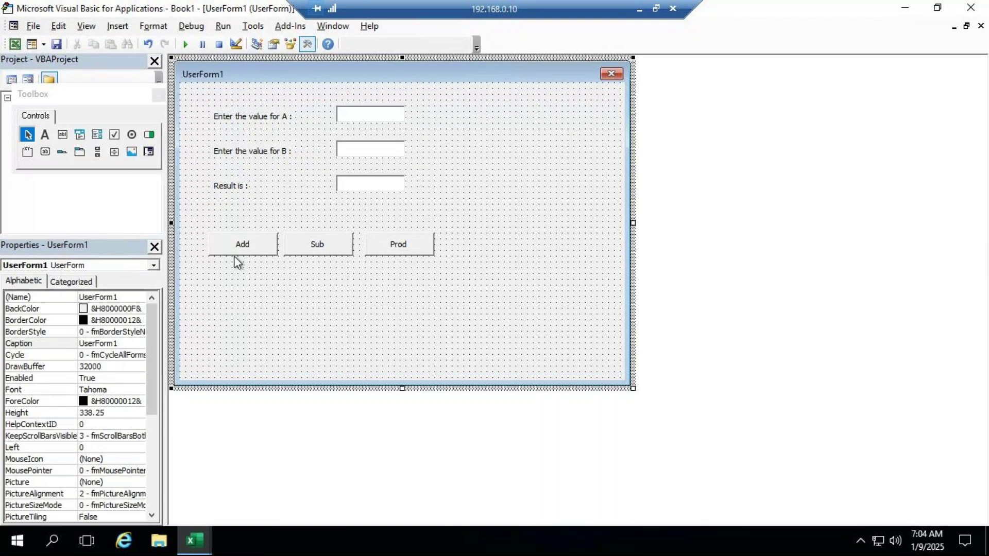
Step: Open the Add button's click procedure and declare the variables a, b, c with Dim on a line above it
{"action": "left_click", "coordinate": [245, 243]}
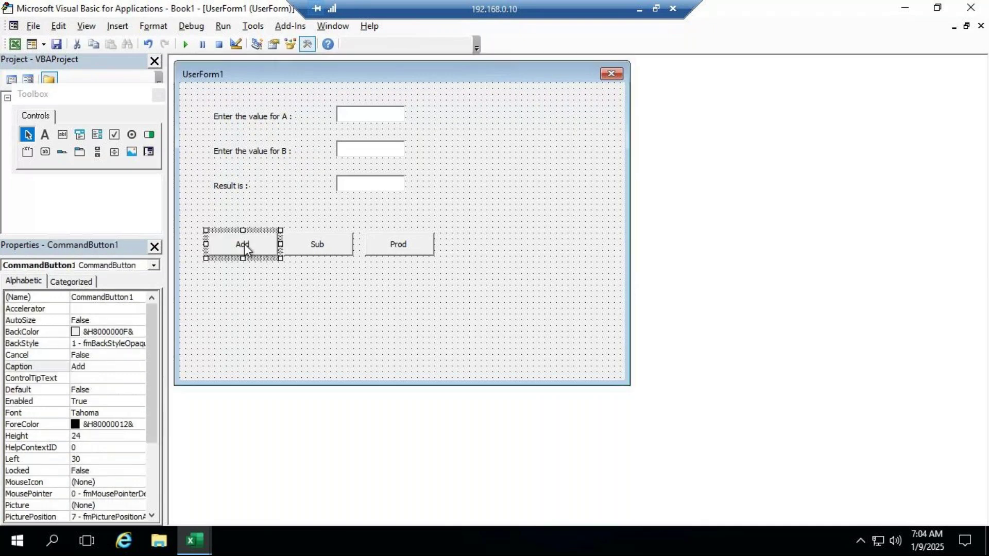
{"action": "double_click", "coordinate": [244, 243]}
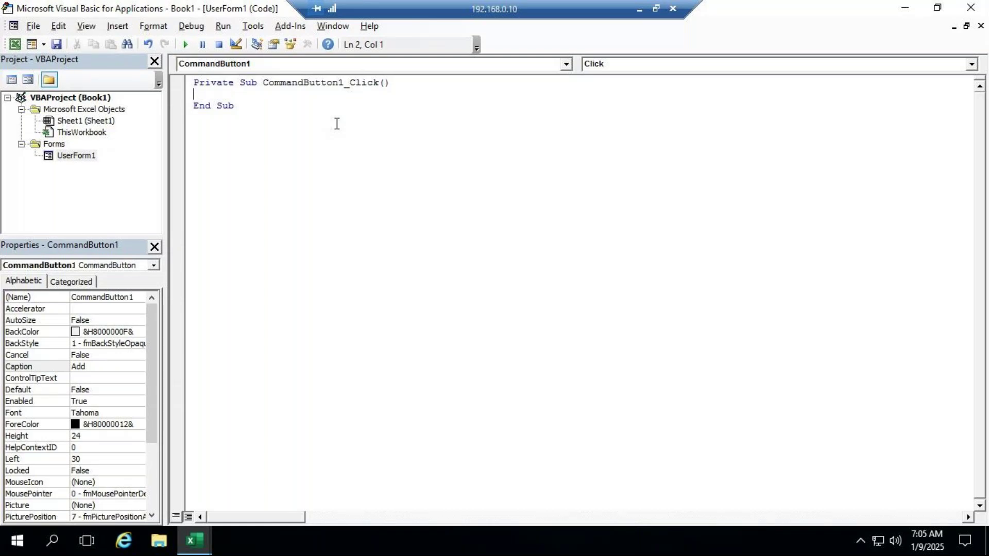
{"action": "key", "text": "Up"}
{"action": "key", "text": "Return"}
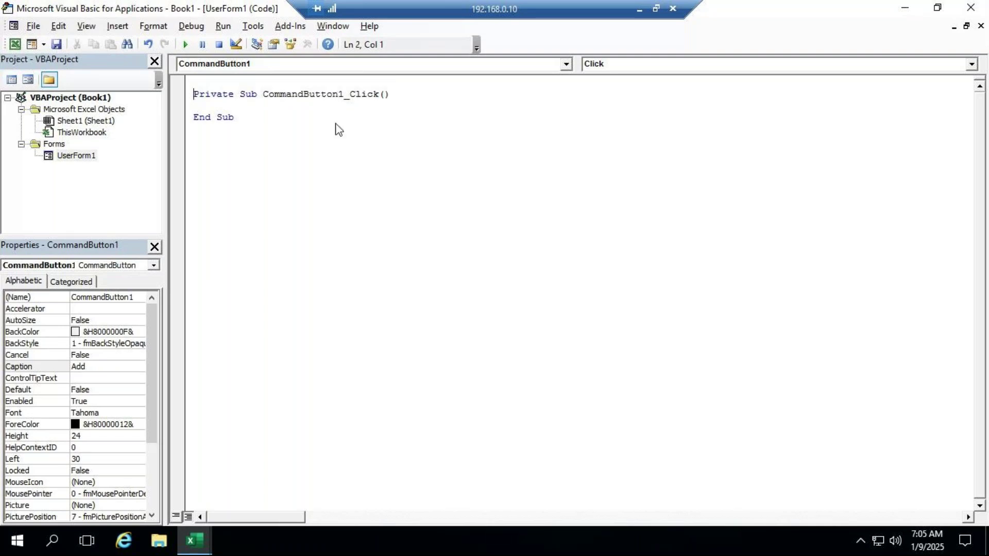
{"action": "key", "text": "Up"}
{"action": "type", "text": "dim "}
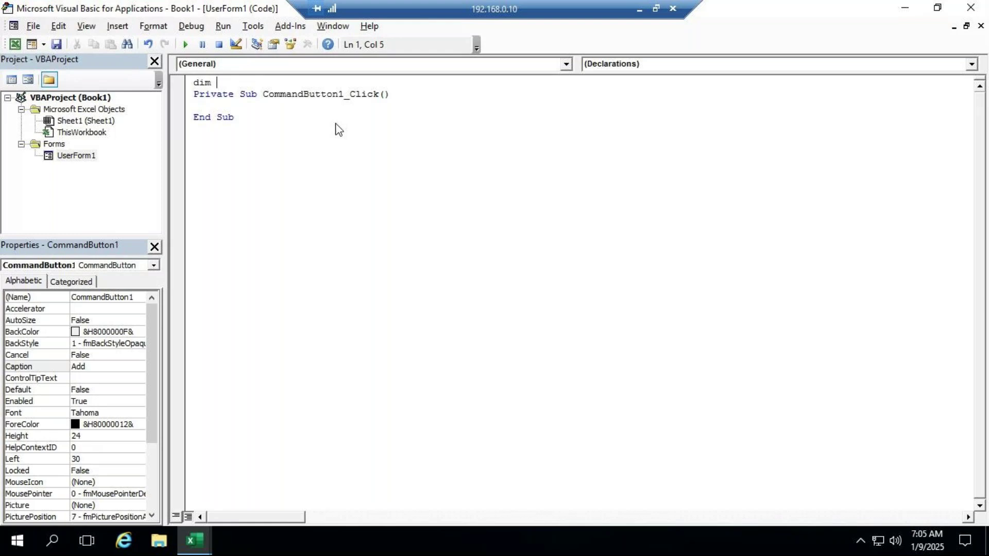
{"action": "type", "text": "a,c"}
{"action": "key", "text": "BackSpace"}
{"action": "type", "text": "b,c"}
{"action": "key", "text": "BackSpace"}
{"action": "type", "text": "sum"}
{"action": "key", "text": "BackSpace"}
{"action": "key", "text": "BackSpace"}
{"action": "key", "text": "BackSpace"}
{"action": "type", "text": "c"}
Step: Inside the Add button's click procedure, write a = Val(TextBox1.Text) to read the first value
{"action": "left_click", "coordinate": [229, 103]}
{"action": "type", "text": "a"}
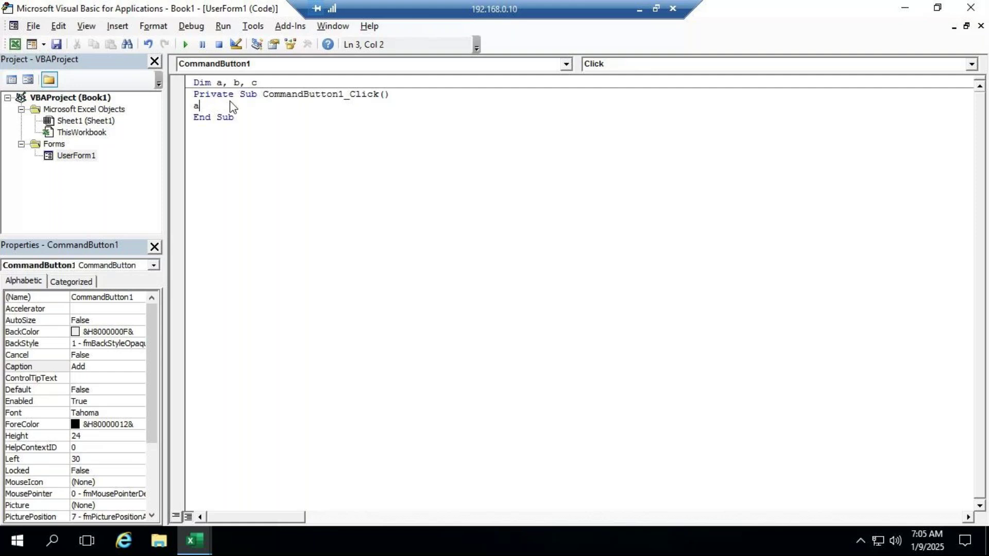
{"action": "type", "text": "=val(text"}
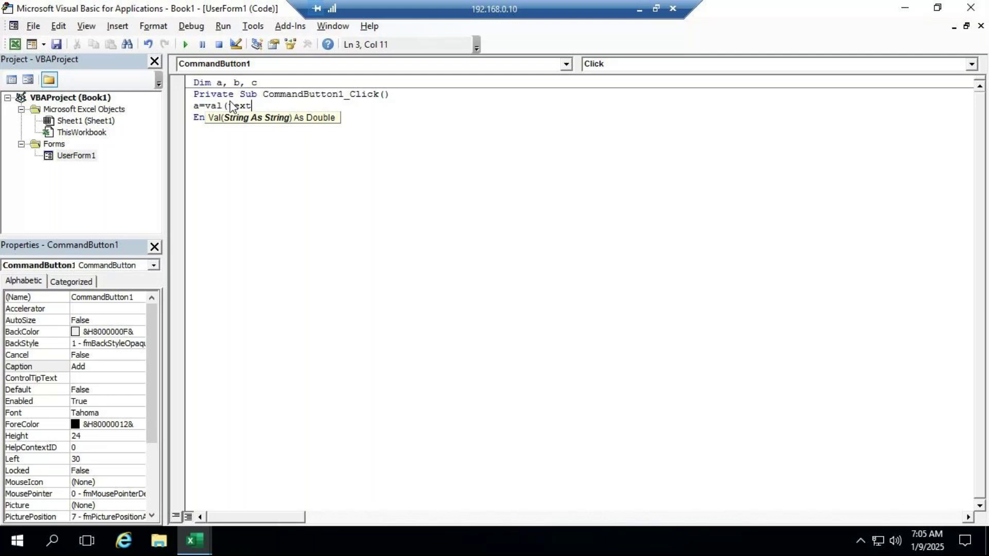
{"action": "type", "text": "box1.t"}
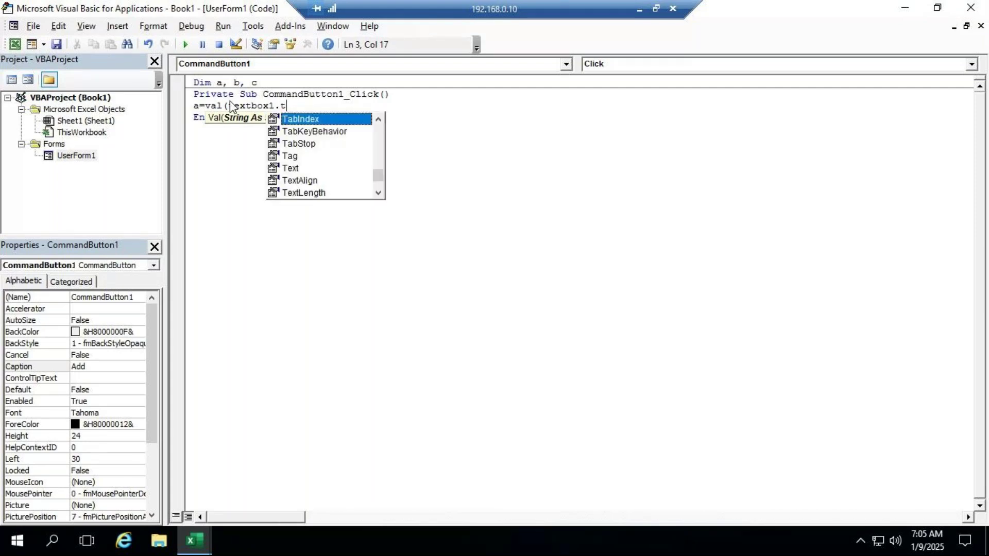
{"action": "key", "text": "Down"}
{"action": "key", "text": "Down"}
{"action": "key", "text": "Down"}
{"action": "key", "text": "Down"}
{"action": "key", "text": "Escape"}
{"action": "type", "text": "ext)"}
{"action": "key", "text": "Return"}
Step: Read the second value with b = Val(TextBox2.Text) and calculate the sum with c = (a + b)
{"action": "type", "text": "b"}
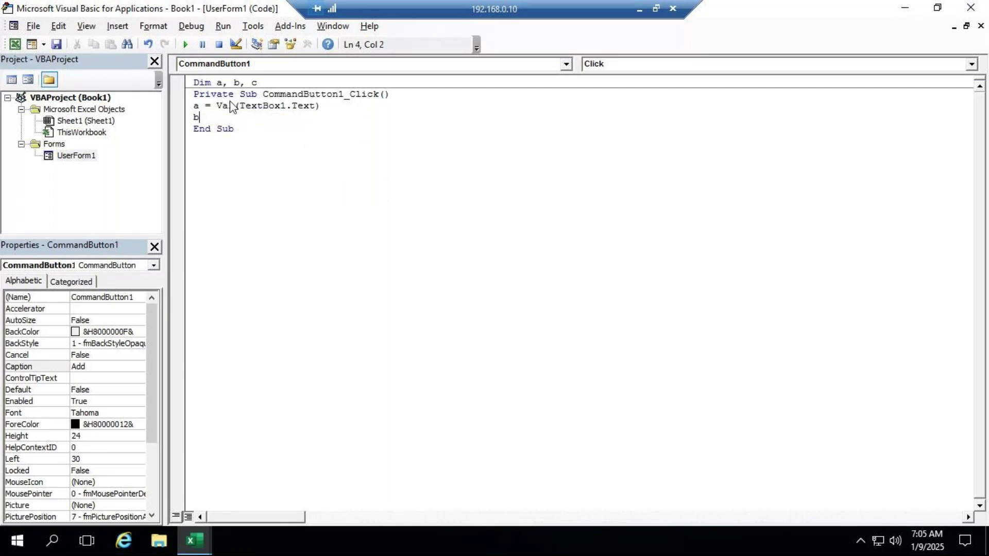
{"action": "type", "text": "=val"}
{"action": "type", "text": "(textb"}
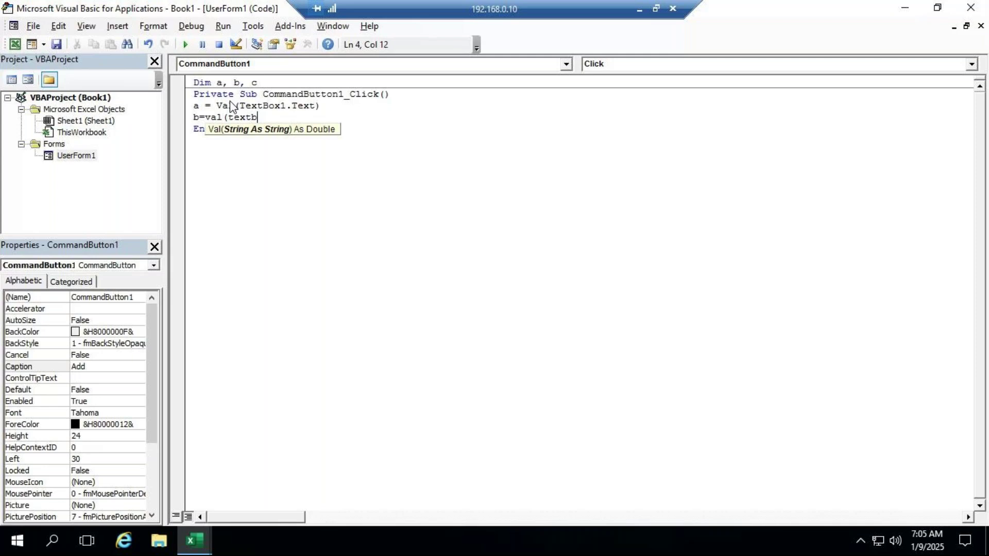
{"action": "type", "text": "ox2.te"}
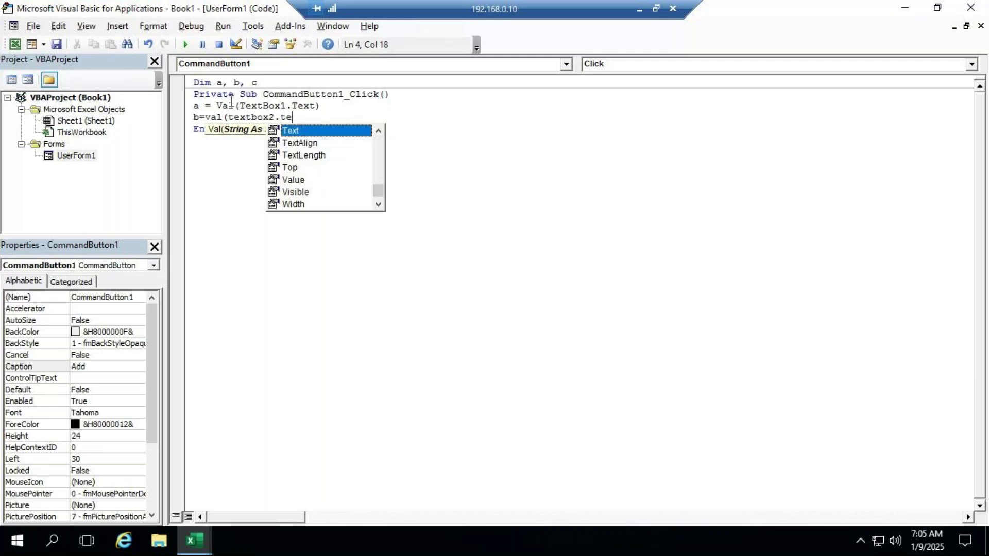
{"action": "type", "text": ")"}
{"action": "key", "text": "Return"}
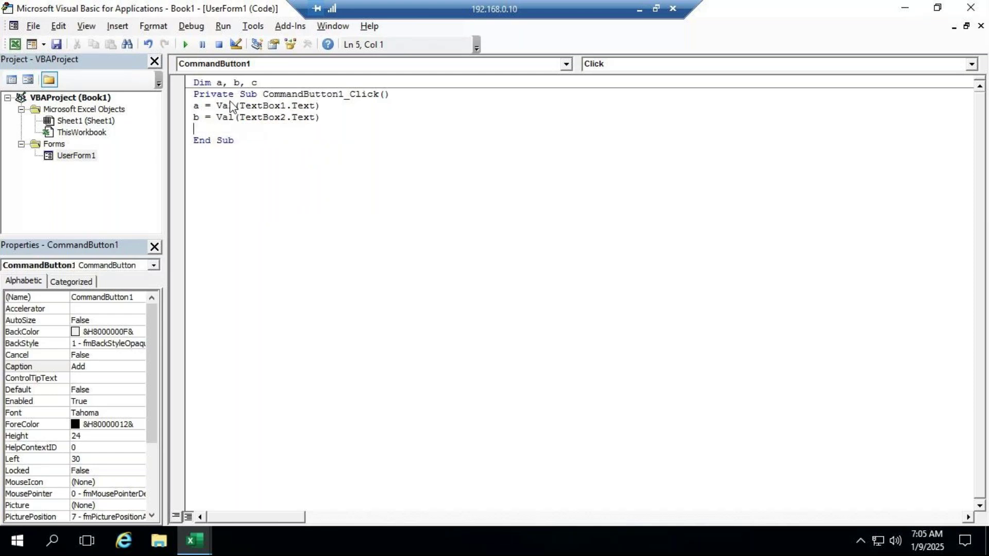
{"action": "type", "text": "c=(a+b)"}
{"action": "left_click", "coordinate": [274, 174]}
Step: Run the form, test the Add button with 5 for A and 5 for B, and close the form
{"action": "left_click", "coordinate": [185, 44]}
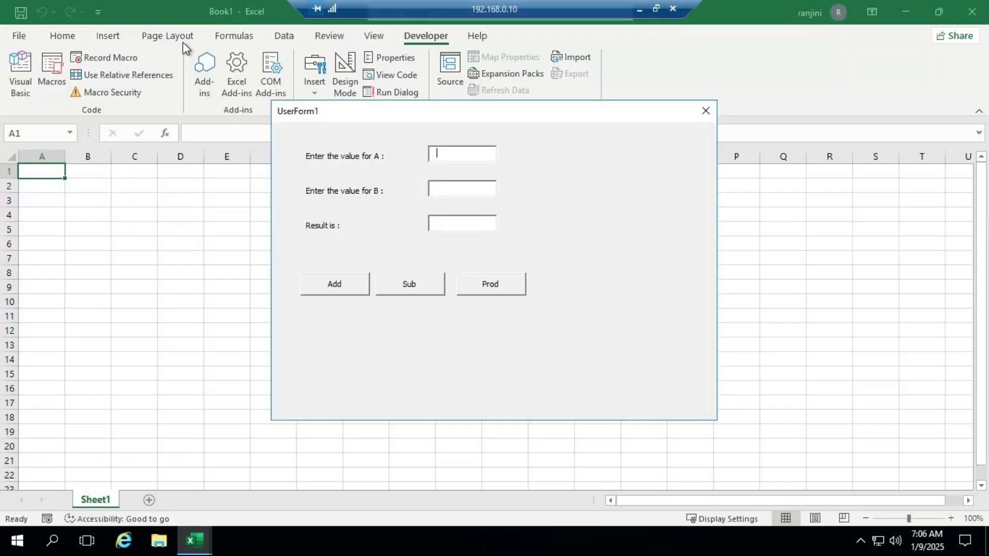
{"action": "type", "text": "5"}
{"action": "left_click", "coordinate": [468, 189]}
{"action": "type", "text": "5"}
{"action": "left_click", "coordinate": [335, 286]}
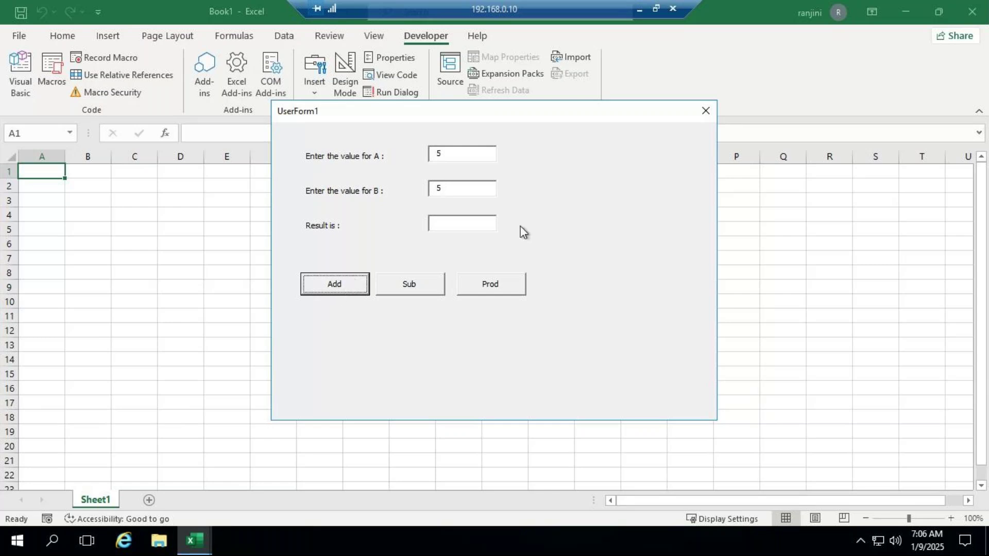
{"action": "left_click", "coordinate": [706, 110]}
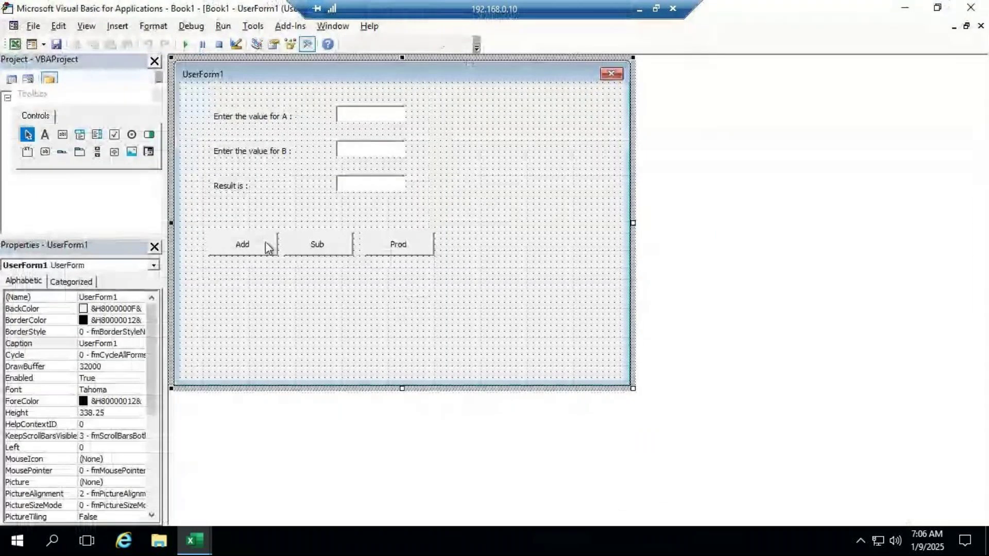
Step: Write TextBox3.Text = c below the sum line in the Add button's click procedure to output the result
{"action": "double_click", "coordinate": [262, 246]}
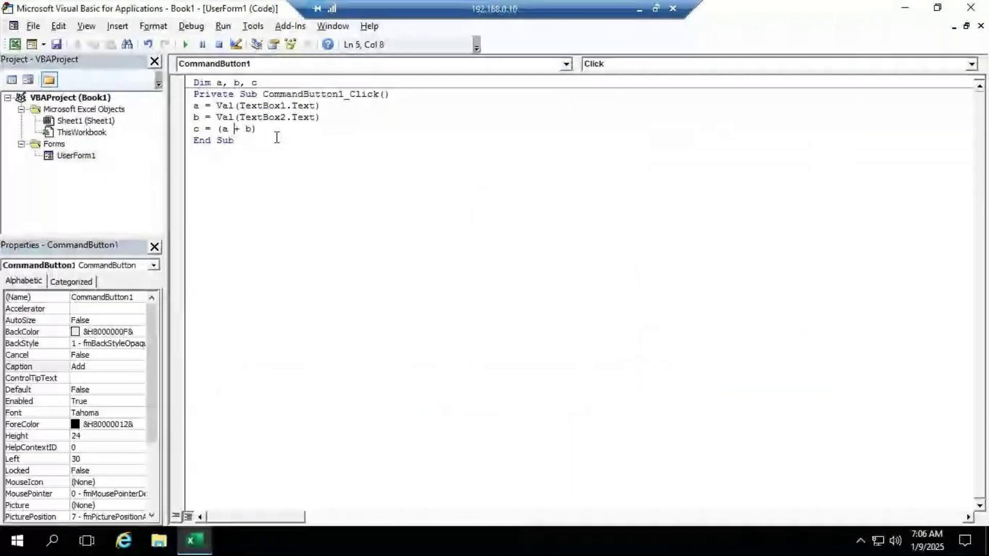
{"action": "key", "text": "Right"}
{"action": "key", "text": "Right"}
{"action": "key", "text": "Right"}
{"action": "key", "text": "Right"}
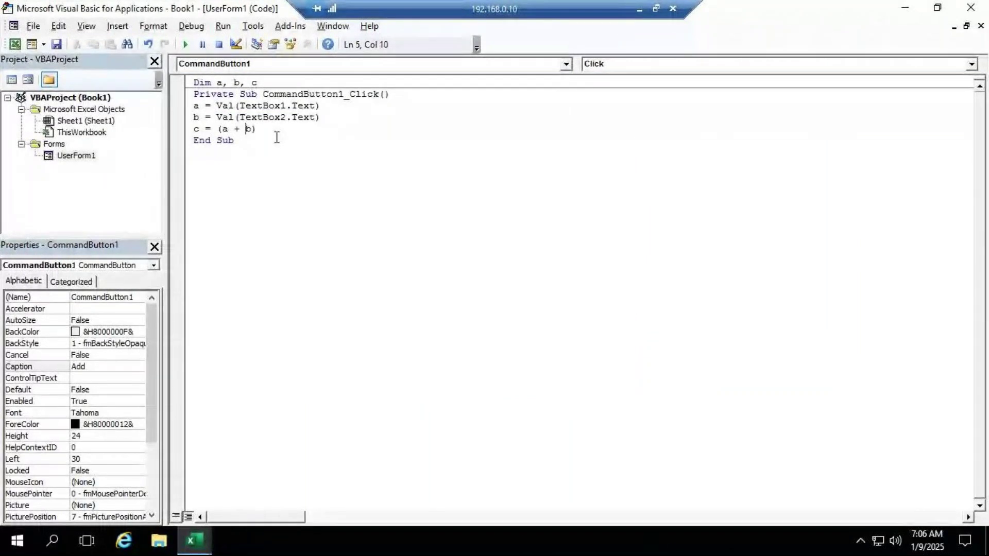
{"action": "key", "text": "Return"}
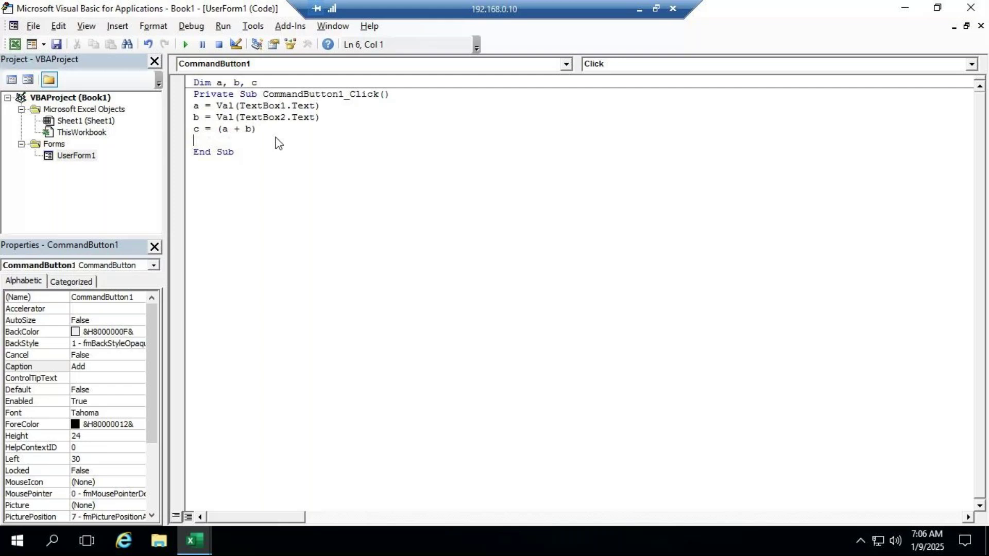
{"action": "type", "text": "textbox3."}
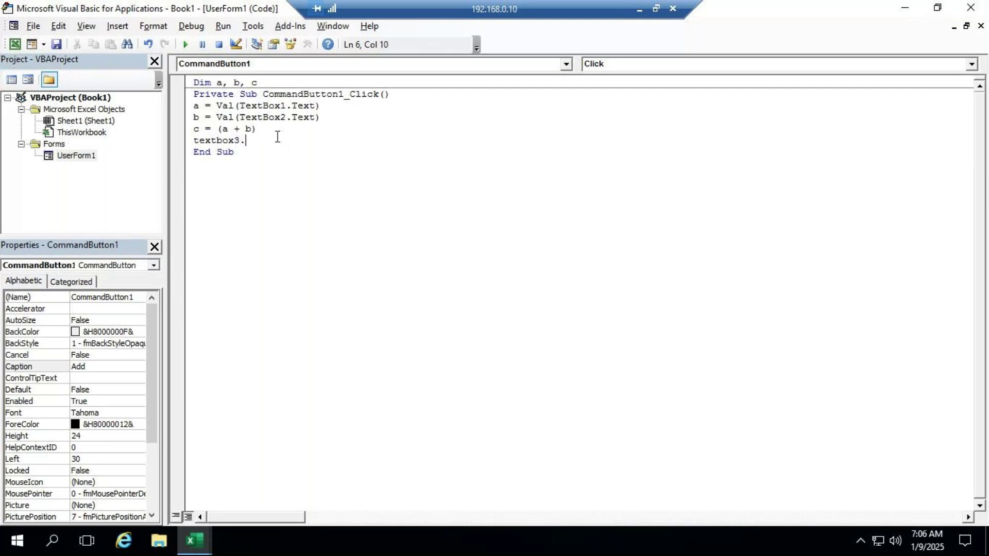
{"action": "type", "text": "te"}
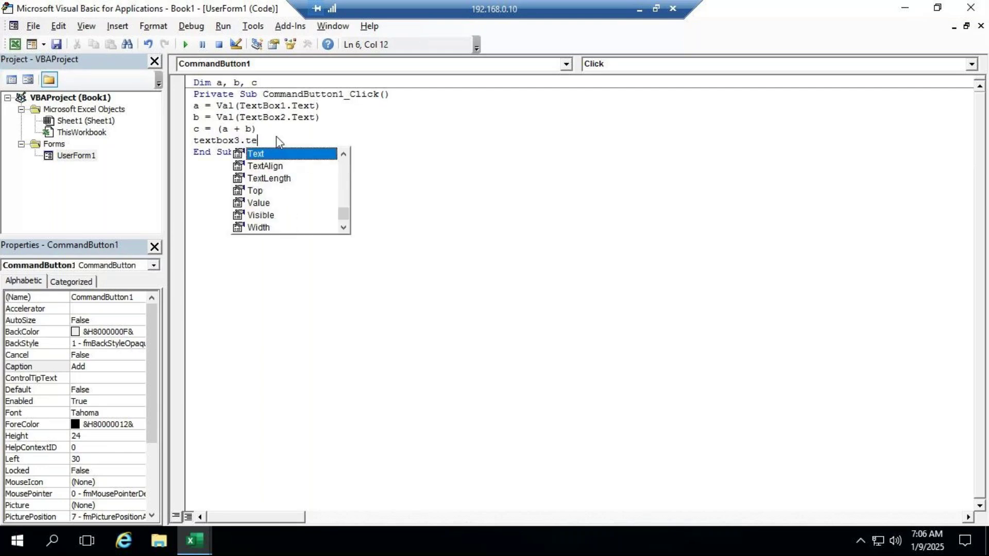
{"action": "key", "text": "Tab"}
{"action": "type", "text": "= c"}
{"action": "left_click", "coordinate": [314, 181]}
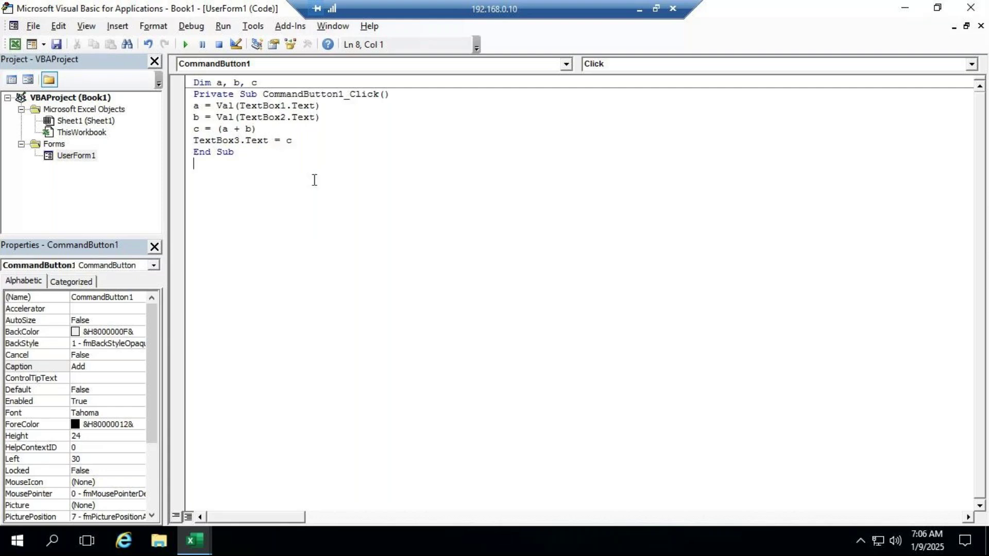
Step: Run the form, test the Add button with 20 for A and 10 for B, and close the form
{"action": "left_click", "coordinate": [186, 44]}
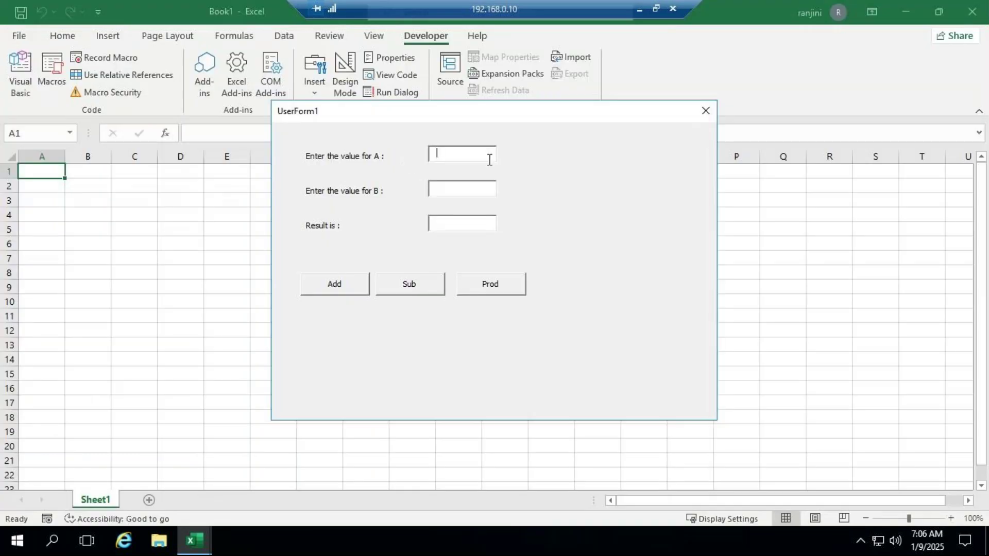
{"action": "type", "text": "20"}
{"action": "left_click", "coordinate": [444, 188]}
{"action": "type", "text": "10"}
{"action": "left_click", "coordinate": [349, 288]}
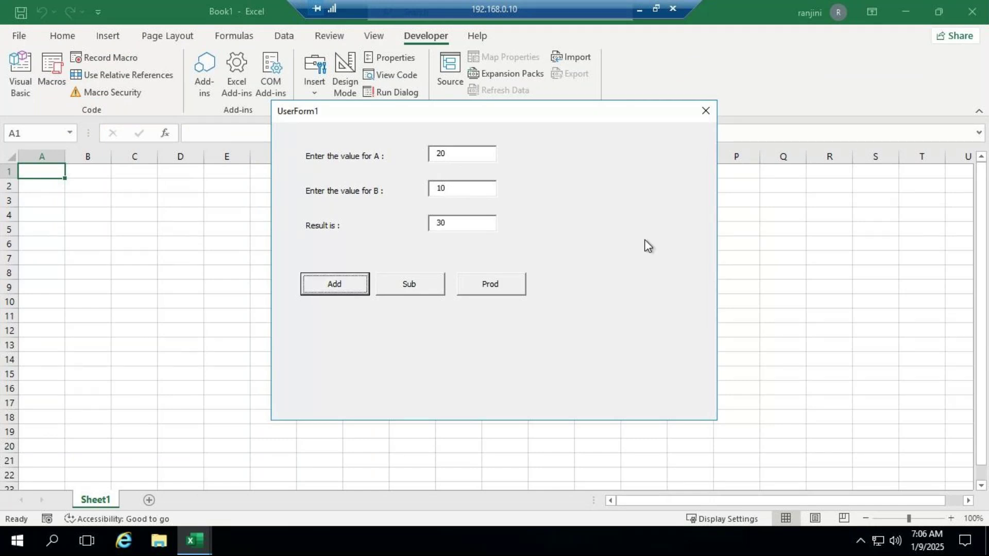
{"action": "left_click", "coordinate": [706, 112]}
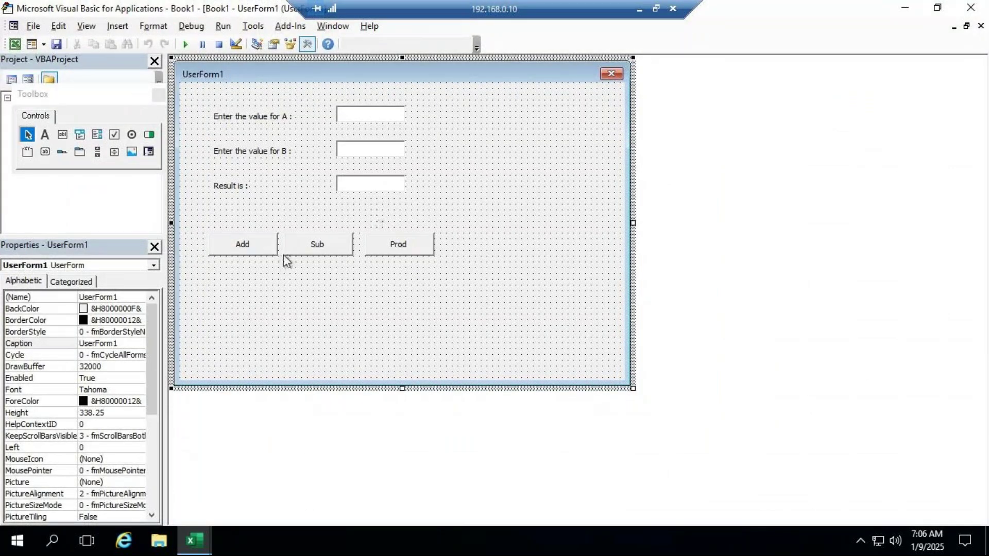
Step: Copy the four code lines of the Add button's procedure into a new CommandButton2 click procedure
{"action": "double_click", "coordinate": [270, 250]}
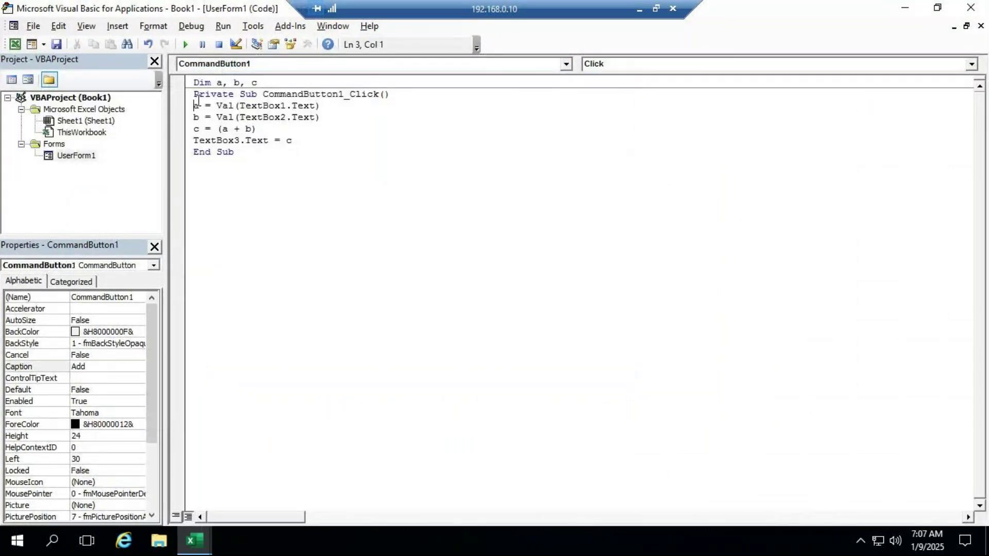
{"action": "left_click_drag", "start_coordinate": [186, 107], "coordinate": [322, 142]}
{"action": "key", "text": "ctrl+c"}
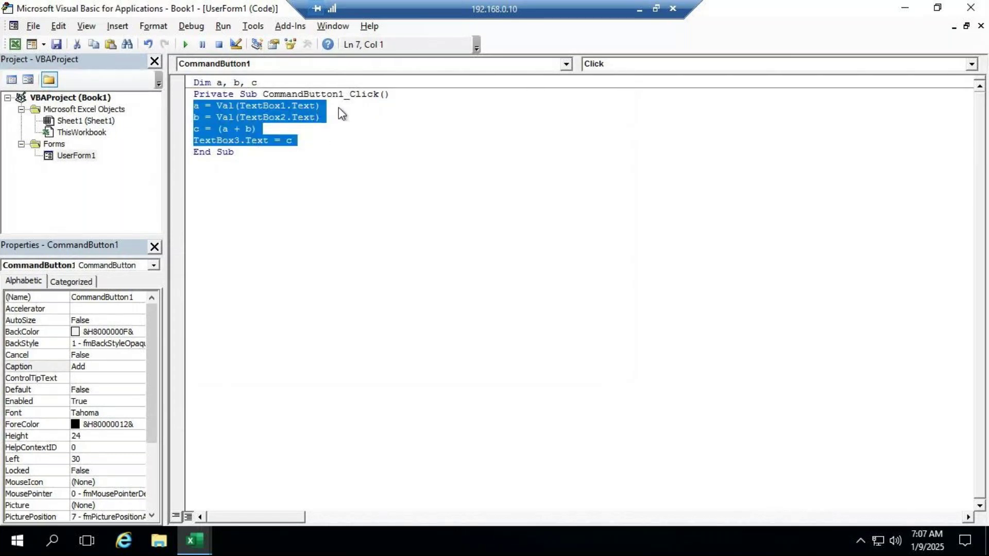
{"action": "left_click", "coordinate": [397, 66]}
{"action": "left_click", "coordinate": [313, 94]}
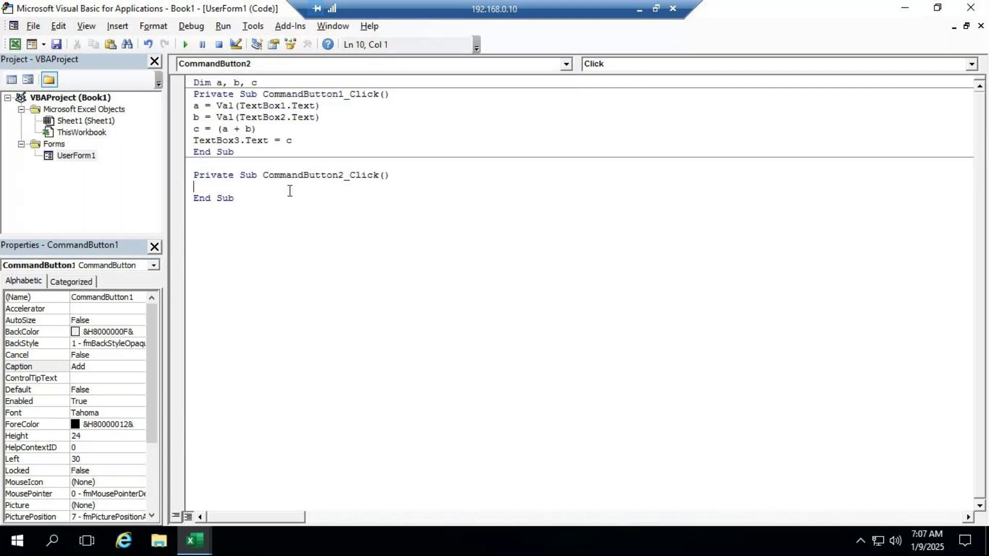
{"action": "key", "text": "ctrl+v"}
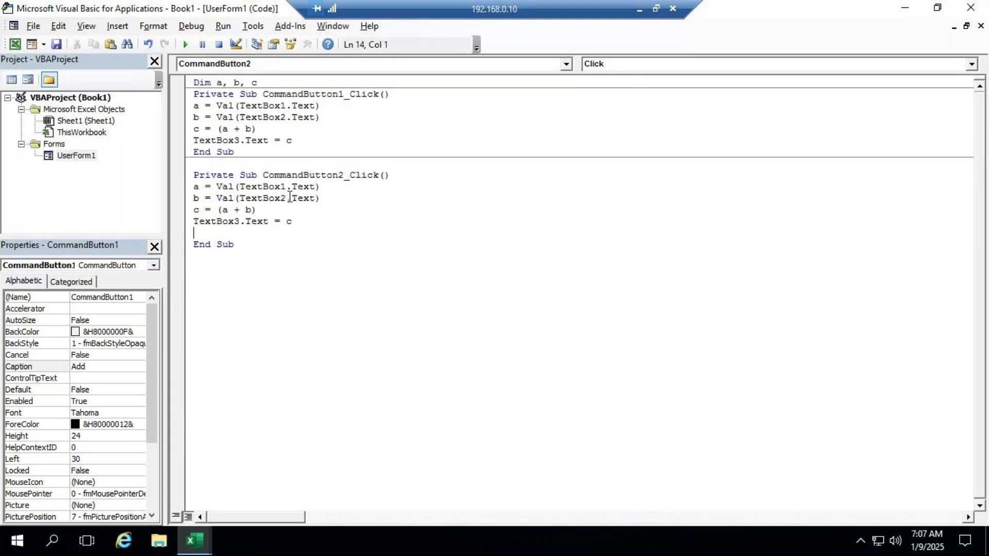
Step: Change the CommandButton2 calculation to c = (a - b) and remove the blank line before End Sub
{"action": "left_click", "coordinate": [240, 210]}
{"action": "key", "text": "BackSpace"}
{"action": "type", "text": "-"}
{"action": "left_click", "coordinate": [330, 241]}
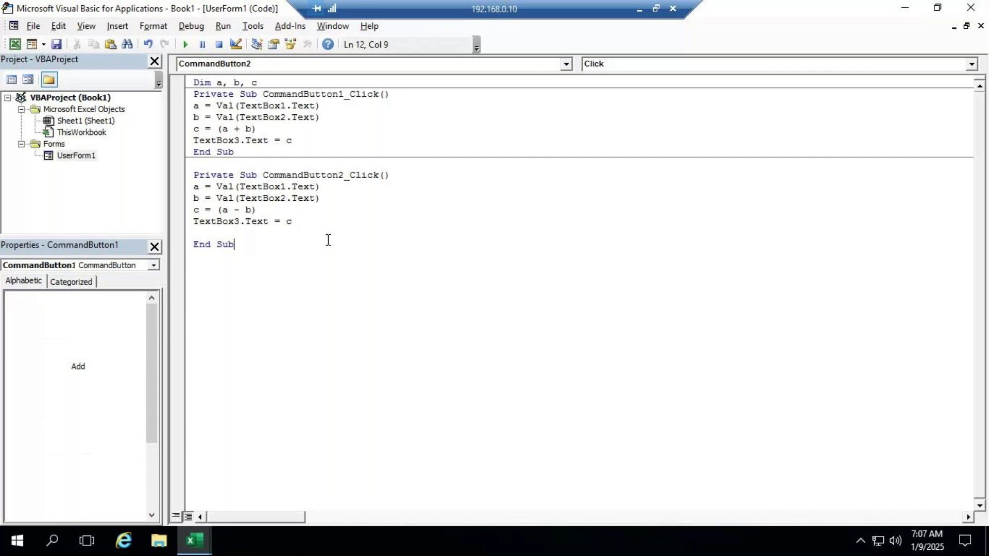
{"action": "left_click", "coordinate": [288, 236]}
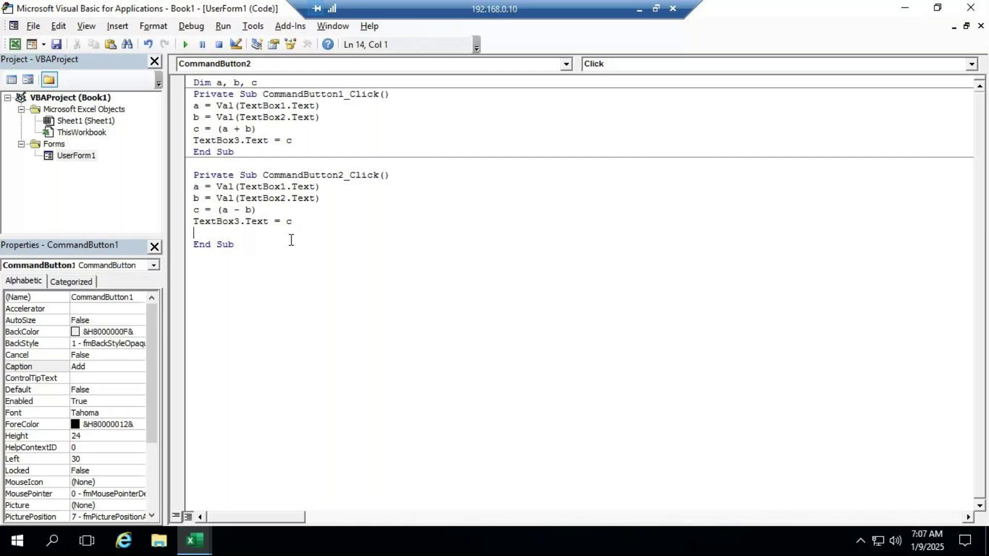
{"action": "key", "text": "Delete"}
Step: Create the CommandButton3 click procedure and paste the copied calculation code into it
{"action": "left_click", "coordinate": [323, 63]}
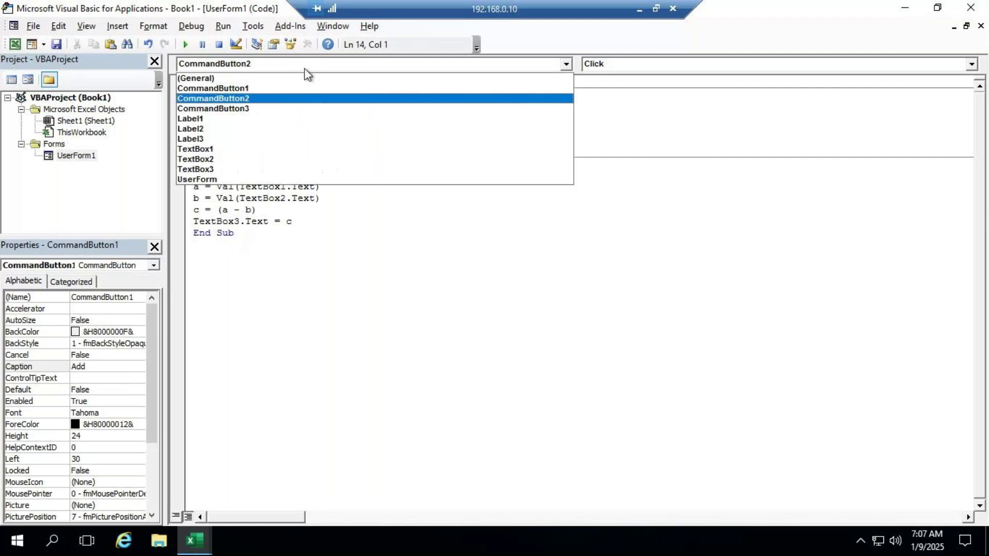
{"action": "left_click", "coordinate": [264, 108]}
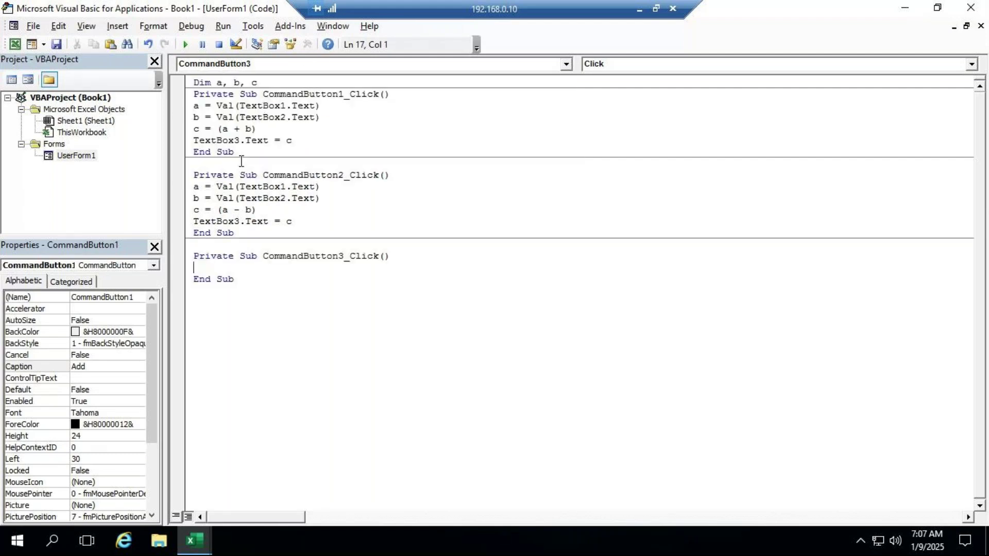
{"action": "key", "text": "ctrl+v"}
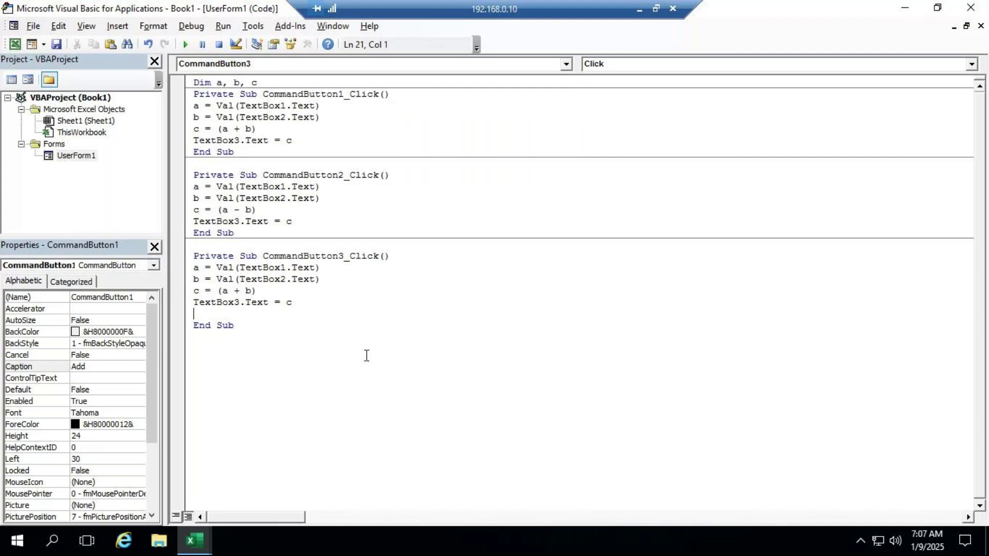
Step: Change the CommandButton3 calculation to c = (a * b) and delete the empty line at the procedure's end
{"action": "left_click", "coordinate": [240, 289]}
{"action": "key", "text": "BackSpace"}
{"action": "type", "text": "*"}
{"action": "left_click", "coordinate": [230, 313]}
{"action": "key", "text": "Delete"}
{"action": "left_click", "coordinate": [239, 363]}
Step: Add a fourth command button beside Prod on UserForm1 and set its caption to Exit
{"action": "double_click", "coordinate": [86, 161]}
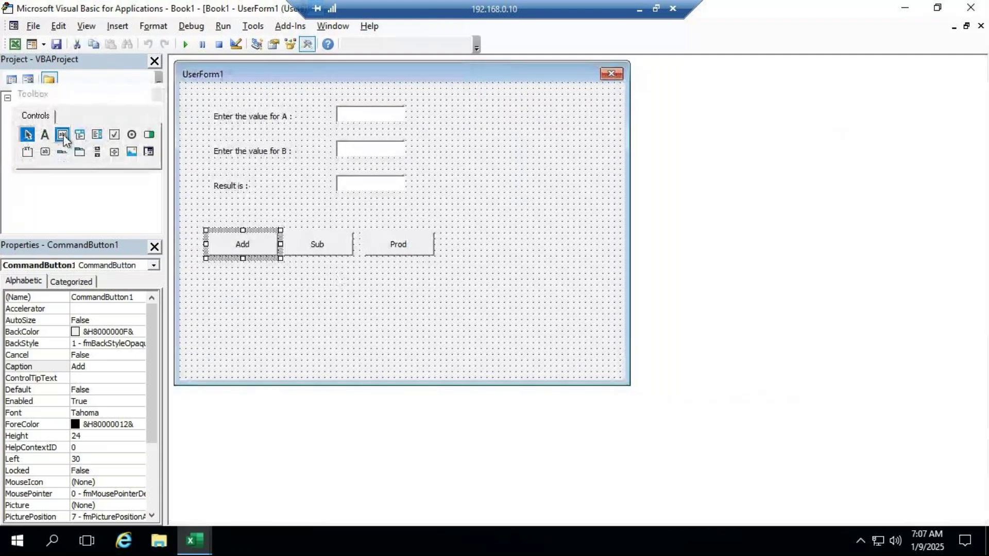
{"action": "left_click", "coordinate": [46, 153]}
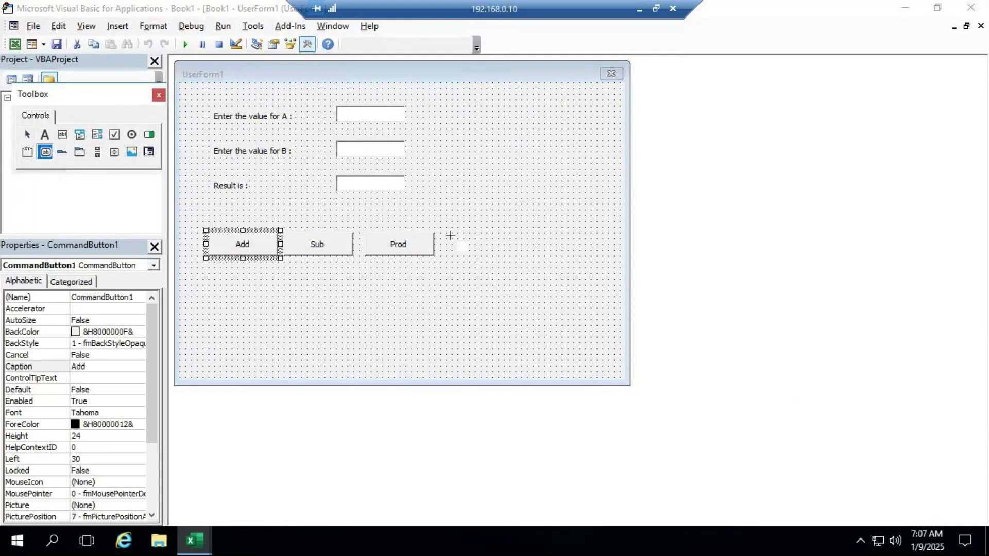
{"action": "left_click", "coordinate": [449, 231]}
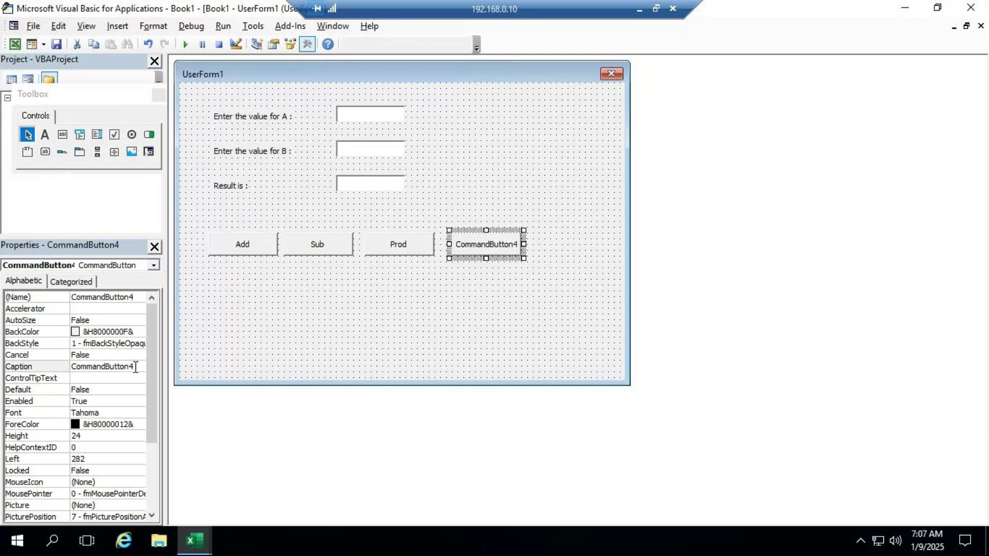
{"action": "left_click", "coordinate": [28, 366]}
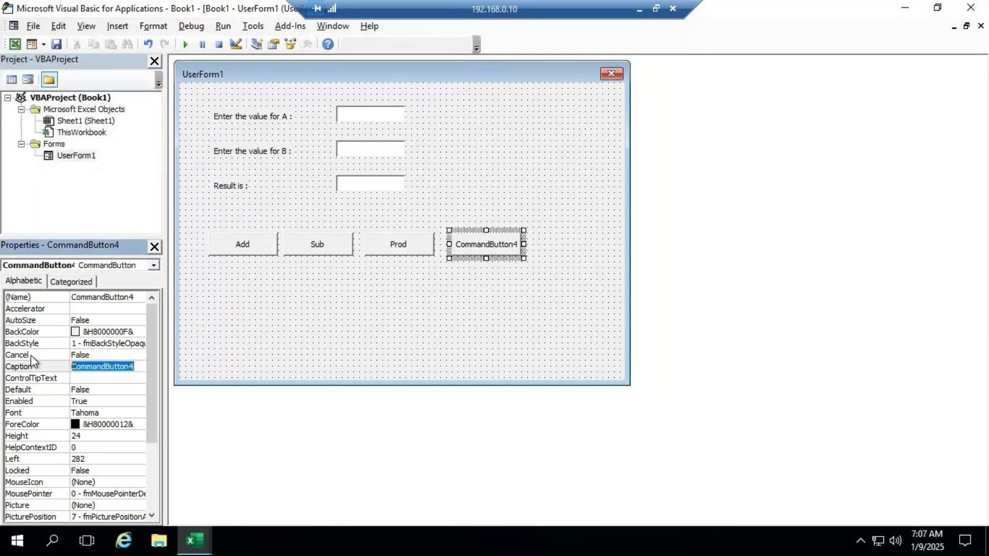
{"action": "type", "text": "exit"}
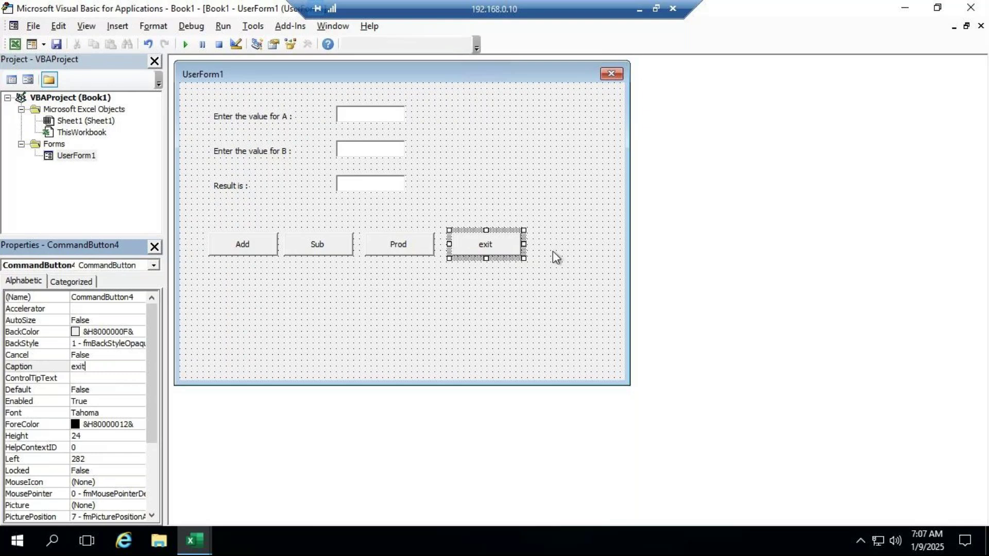
{"action": "left_click", "coordinate": [77, 366]}
{"action": "key", "text": "BackSpace"}
{"action": "type", "text": "E"}
Step: Open the Exit button's click procedure and write Unload Me in it
{"action": "left_click", "coordinate": [510, 238]}
{"action": "double_click", "coordinate": [510, 238]}
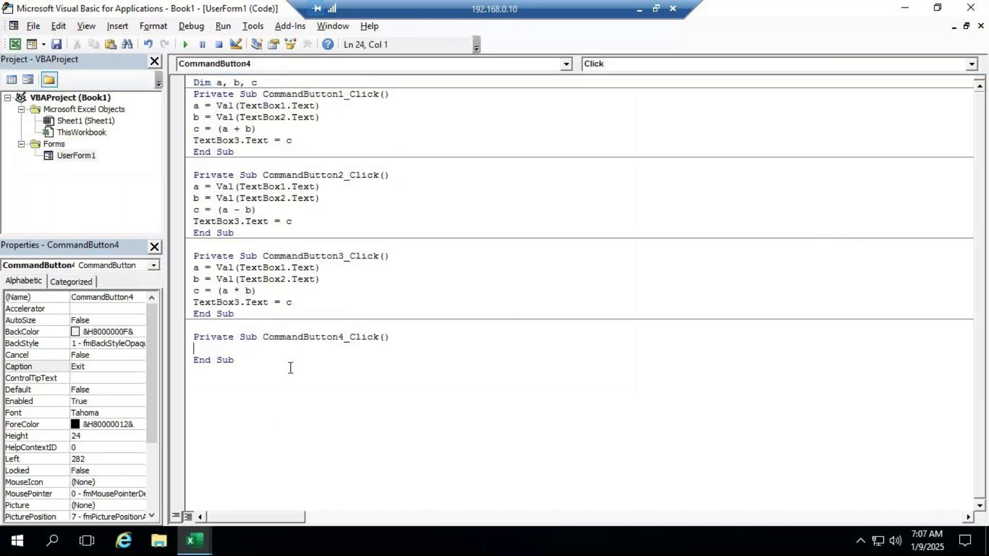
{"action": "type", "text": "unload me"}
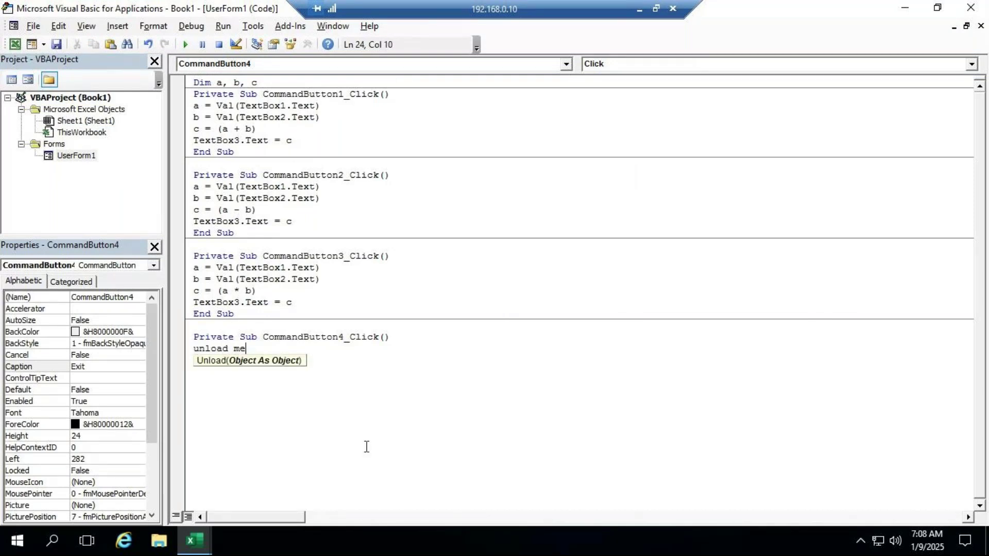
{"action": "left_click", "coordinate": [379, 389]}
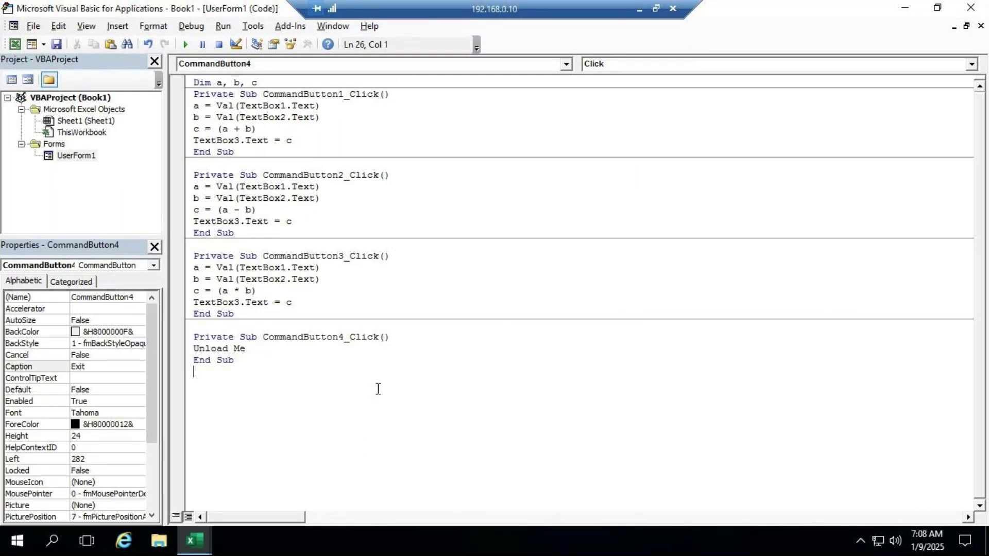
Step: Run the form and enter 10 as the value for A and 7 as the value for B
{"action": "left_click", "coordinate": [187, 46]}
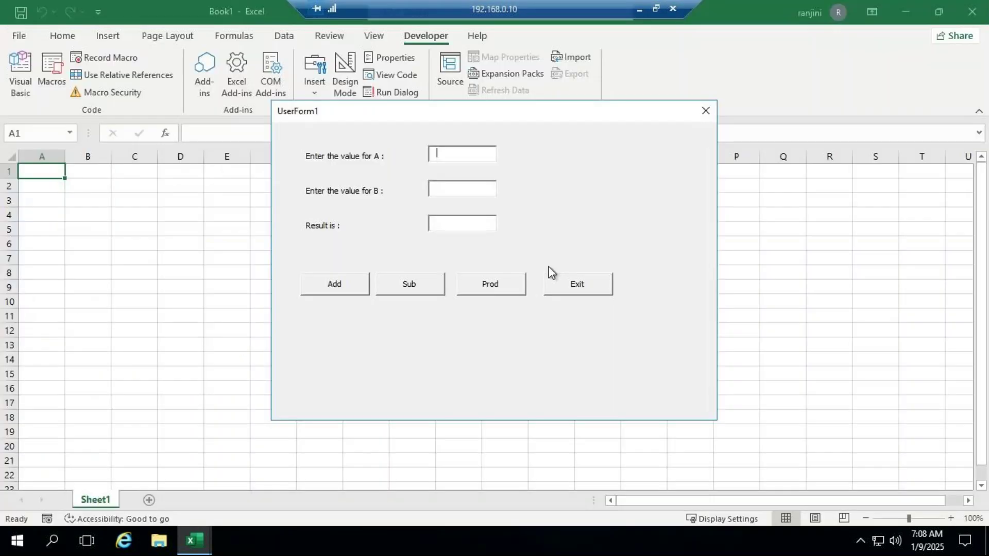
{"action": "type", "text": "54"}
{"action": "type", "text": "6"}
{"action": "left_click_drag", "start_coordinate": [487, 155], "coordinate": [409, 165]}
{"action": "type", "text": "10"}
{"action": "double_click", "coordinate": [488, 184]}
{"action": "type", "text": "7"}
Step: Test the Add, Sub and Prod buttons with the entered values and close the form with its Exit button
{"action": "left_click", "coordinate": [359, 287]}
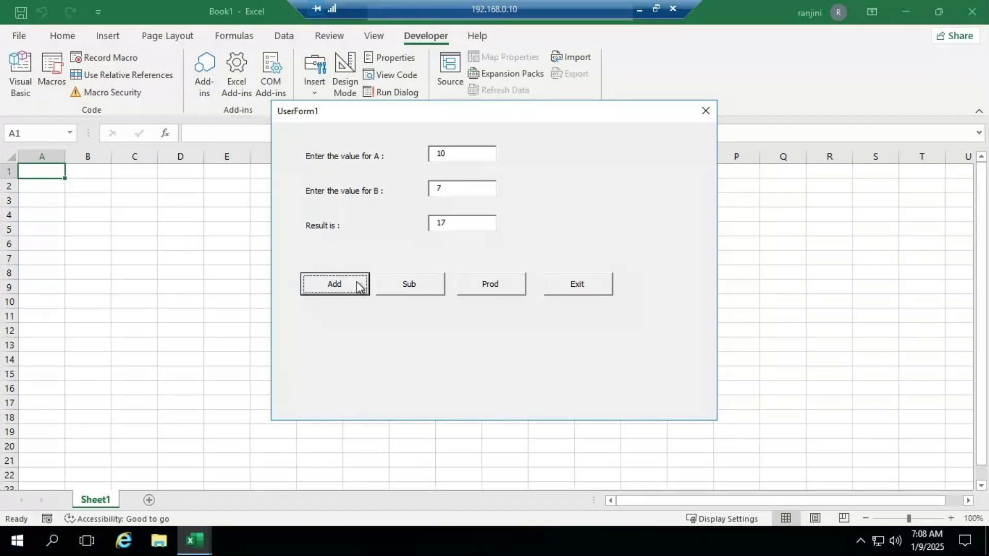
{"action": "left_click", "coordinate": [392, 284]}
{"action": "left_click", "coordinate": [492, 286]}
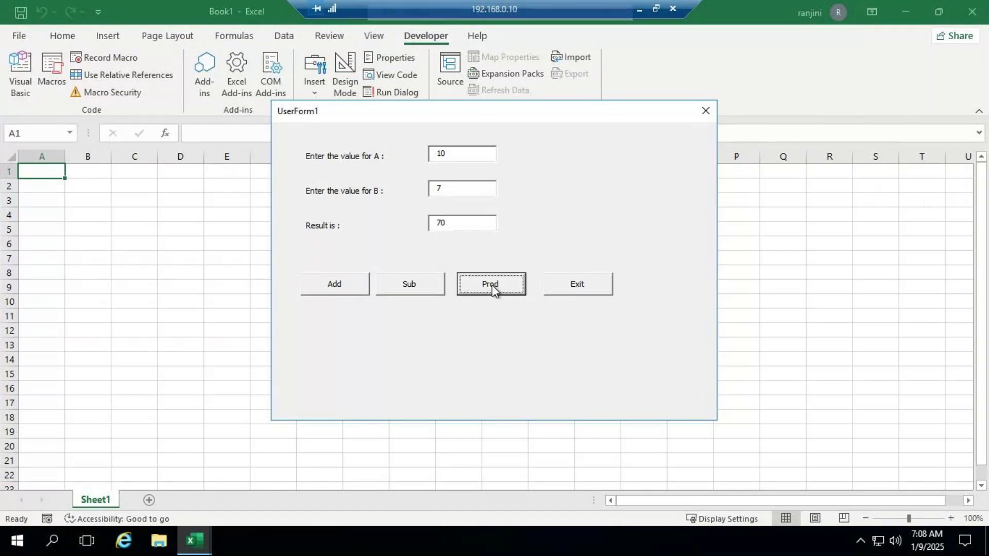
{"action": "left_click", "coordinate": [582, 286]}
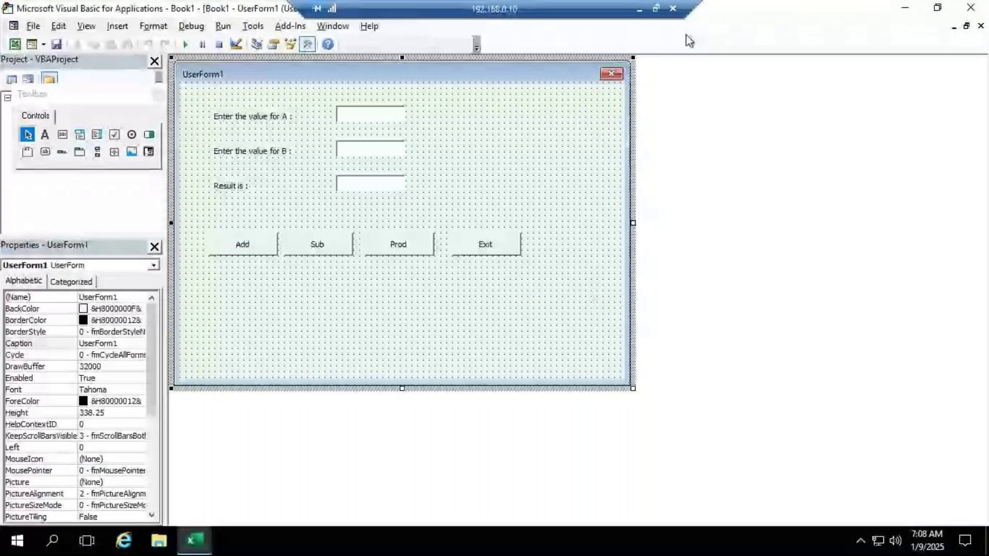
Step: Switch from the remote desktop session to GoTo Meeting, mute the microphone and show the participant list
{"action": "left_click", "coordinate": [641, 9]}
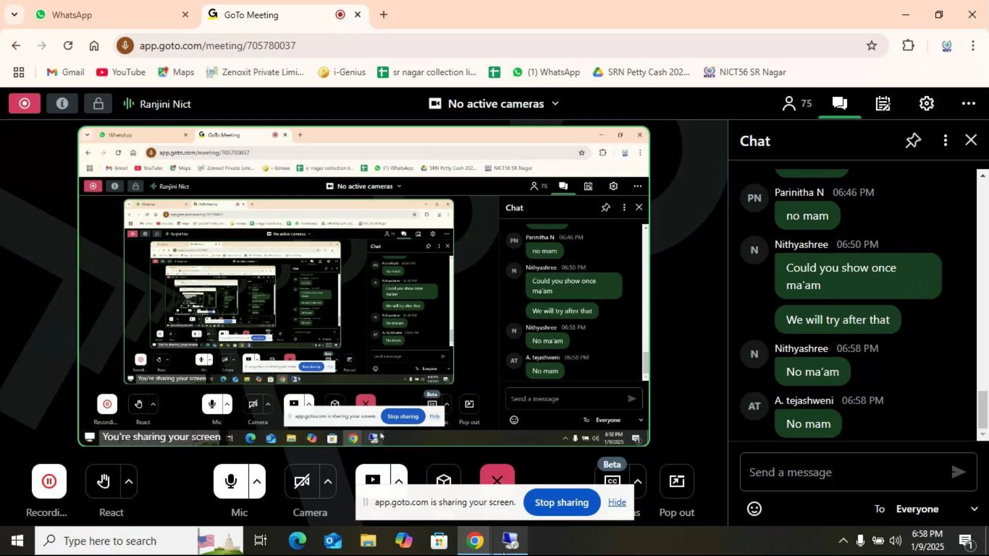
{"action": "mouse_move", "coordinate": [510, 541]}
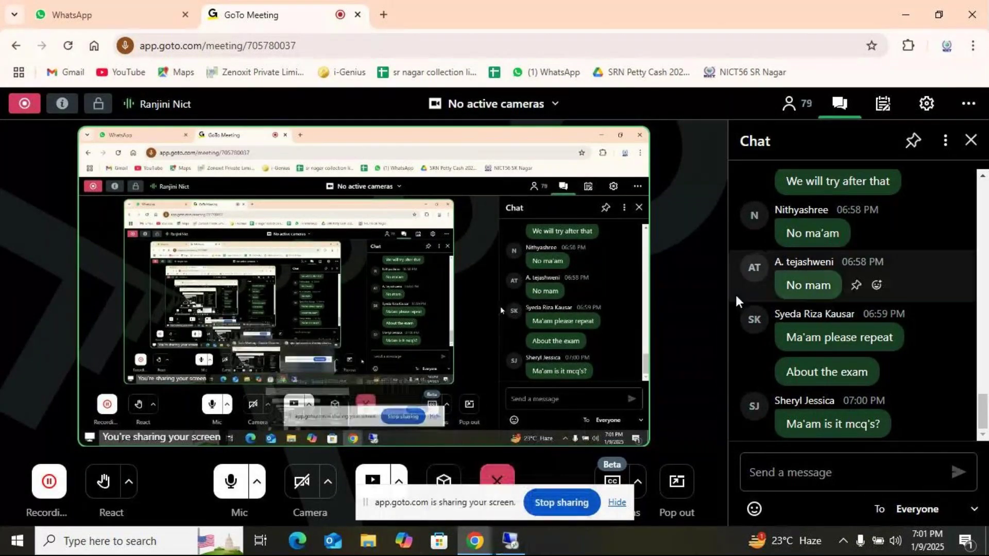
{"action": "left_click", "coordinate": [230, 499]}
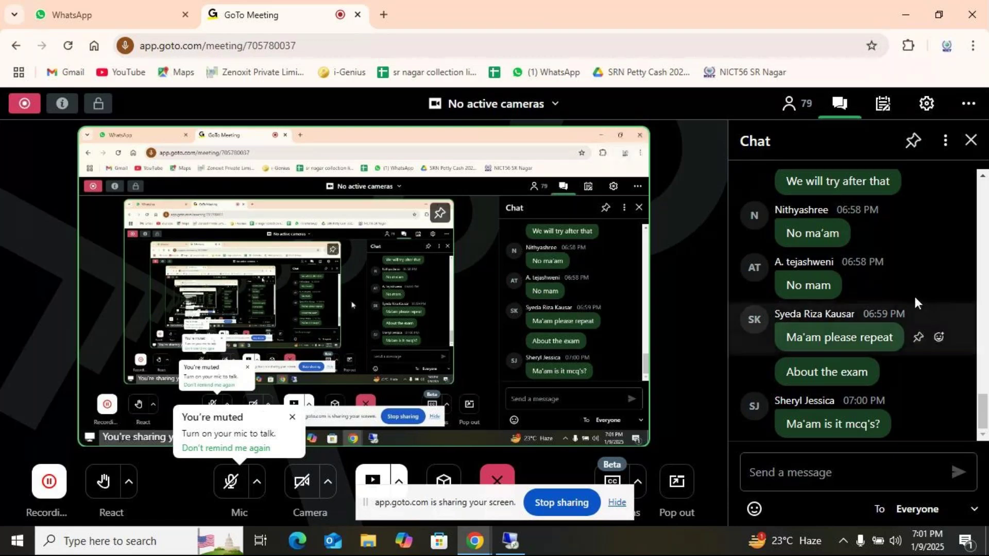
{"action": "left_click", "coordinate": [813, 113]}
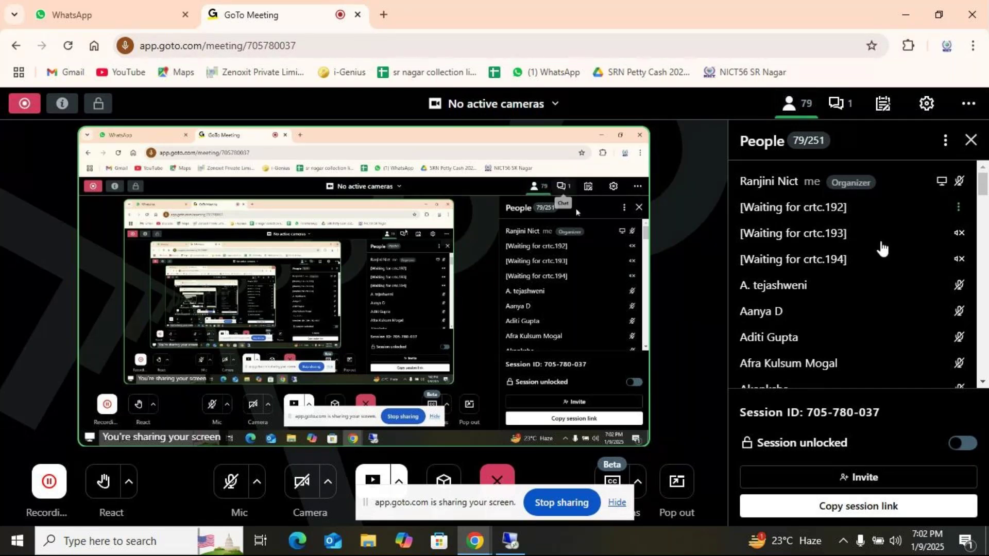
{"action": "mouse_move", "coordinate": [884, 262]}
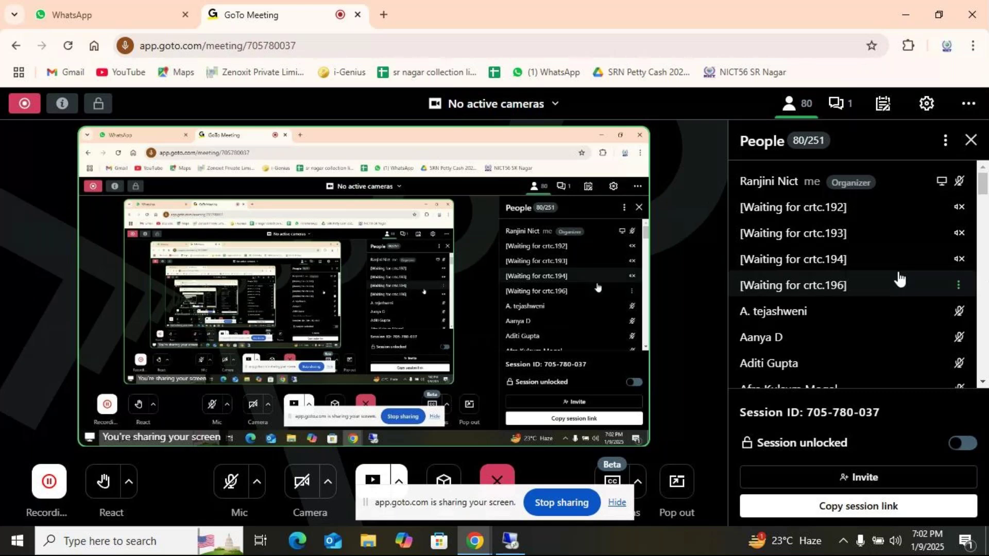
Step: Look through the meeting's participant list from start to end to check who is attending and their microphone states
{"action": "scroll", "coordinate": [920, 319], "scroll_direction": "down", "scroll_amount": 1}
{"action": "scroll", "coordinate": [920, 319], "scroll_direction": "up", "scroll_amount": 1}
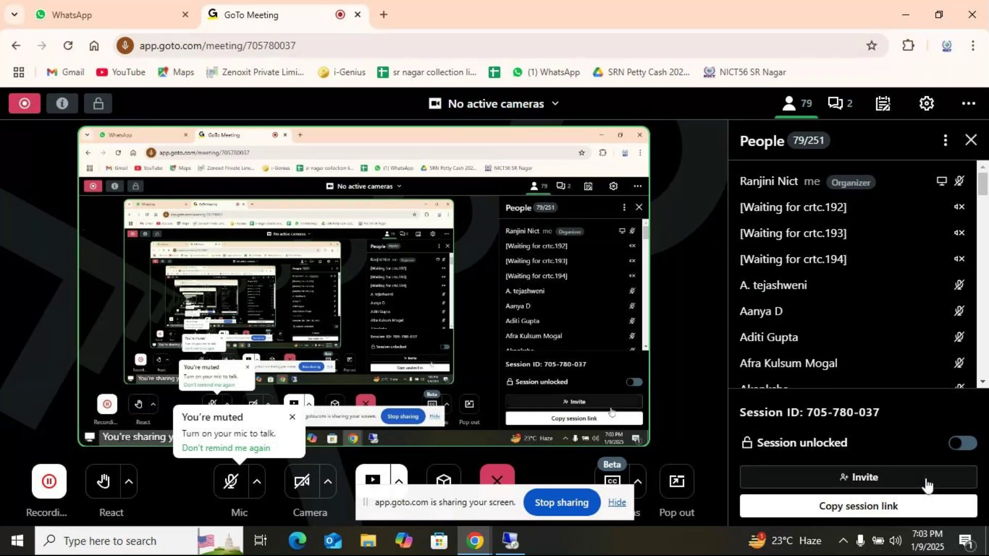
{"action": "mouse_move", "coordinate": [883, 368]}
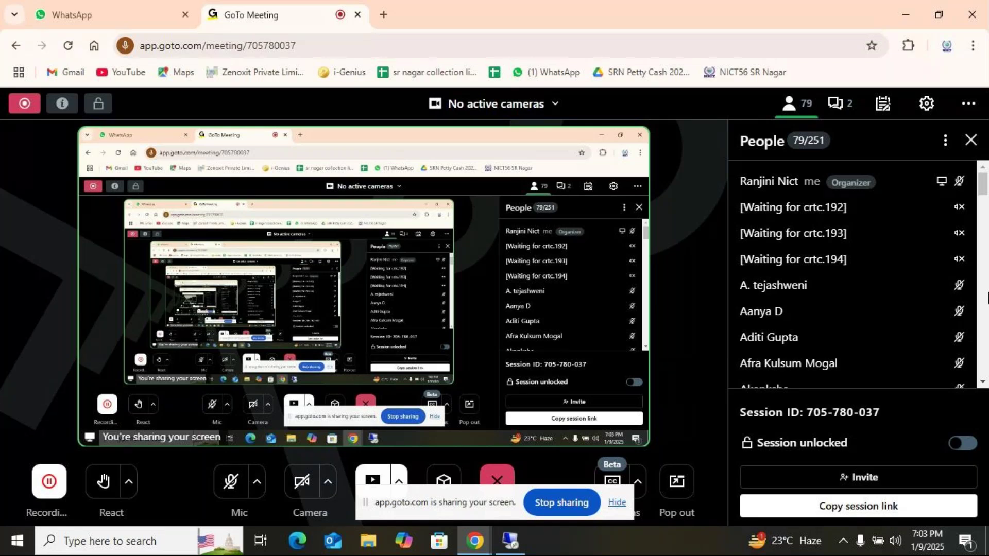
{"action": "scroll", "coordinate": [909, 302], "scroll_direction": "down", "scroll_amount": 4}
{"action": "scroll", "coordinate": [911, 304], "scroll_direction": "up", "scroll_amount": 1}
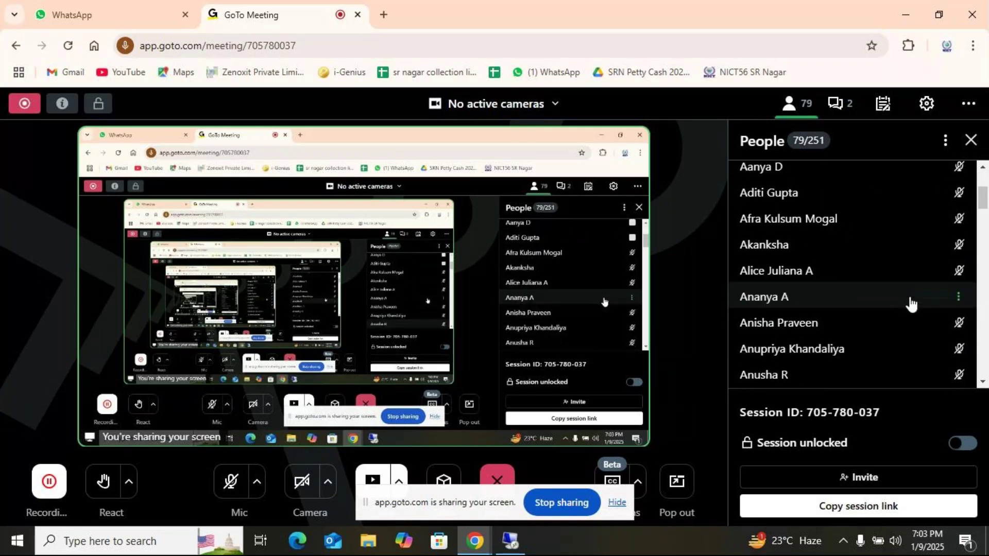
{"action": "scroll", "coordinate": [911, 304], "scroll_direction": "down", "scroll_amount": 2}
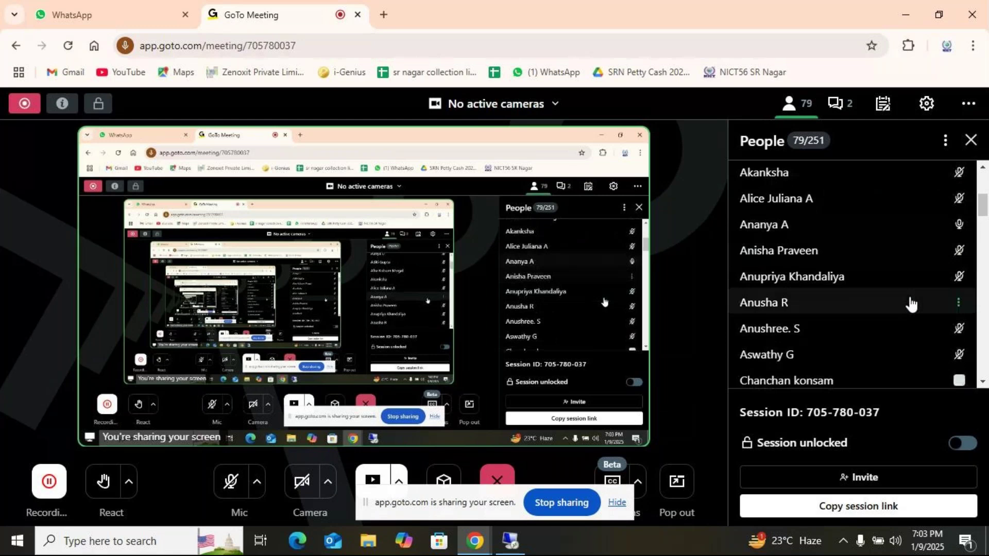
{"action": "scroll", "coordinate": [911, 304], "scroll_direction": "down", "scroll_amount": 3}
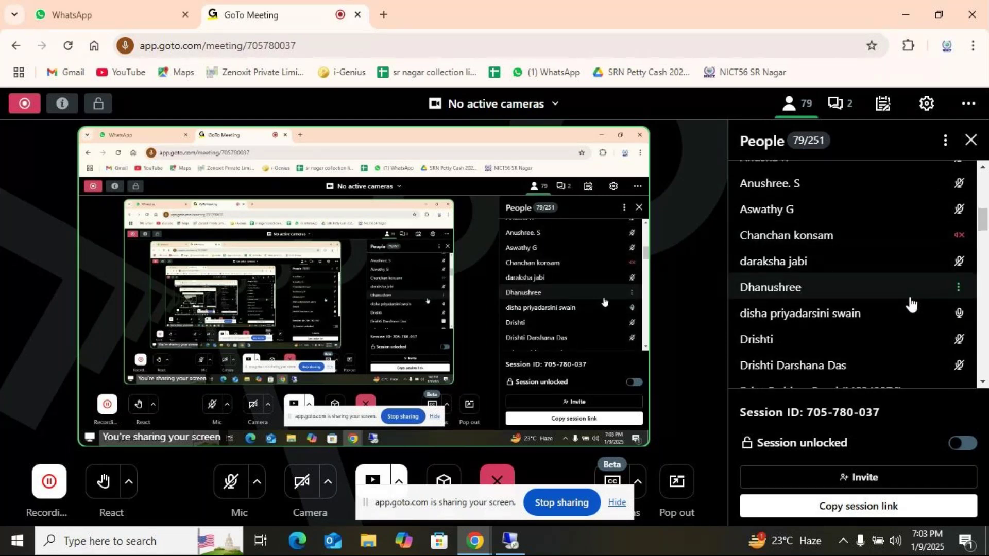
{"action": "scroll", "coordinate": [911, 304], "scroll_direction": "down", "scroll_amount": 3}
{"action": "scroll", "coordinate": [911, 304], "scroll_direction": "down", "scroll_amount": 5}
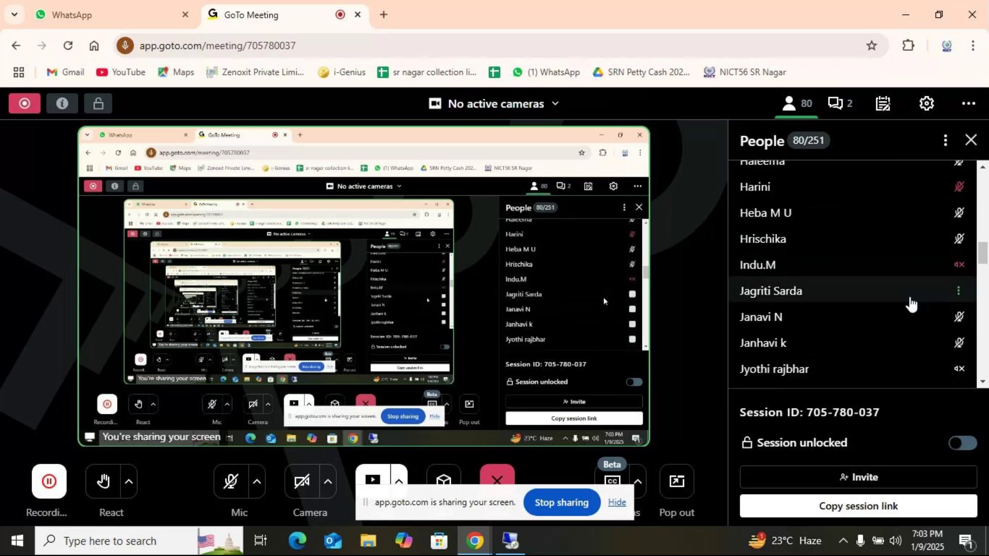
{"action": "scroll", "coordinate": [911, 304], "scroll_direction": "down", "scroll_amount": 4}
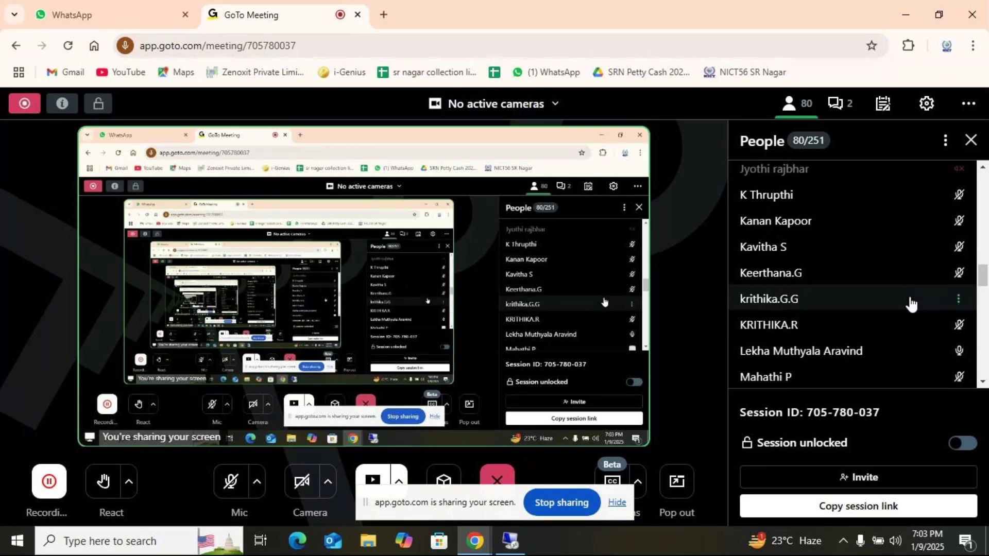
{"action": "scroll", "coordinate": [911, 304], "scroll_direction": "down", "scroll_amount": 5}
{"action": "scroll", "coordinate": [911, 304], "scroll_direction": "down", "scroll_amount": 4}
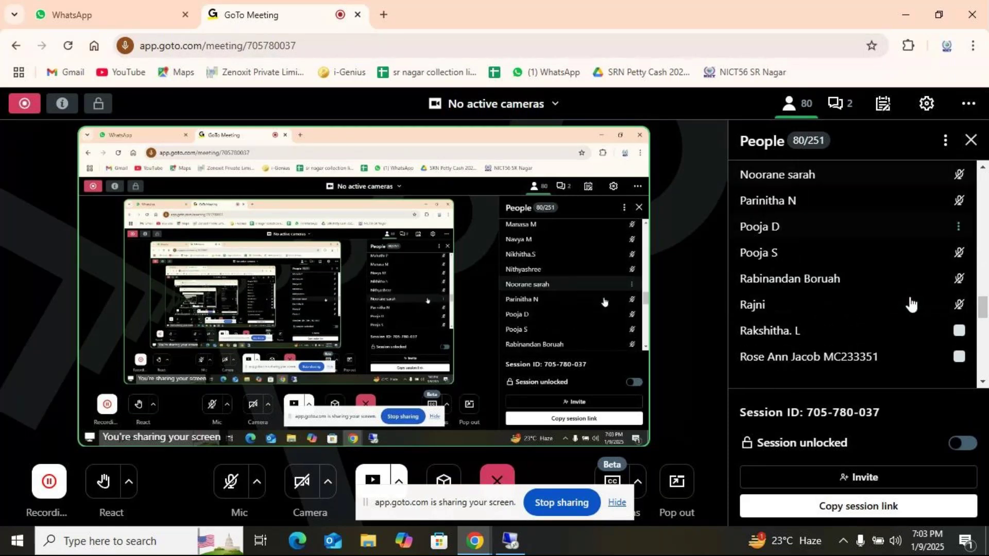
{"action": "scroll", "coordinate": [911, 304], "scroll_direction": "down", "scroll_amount": 3}
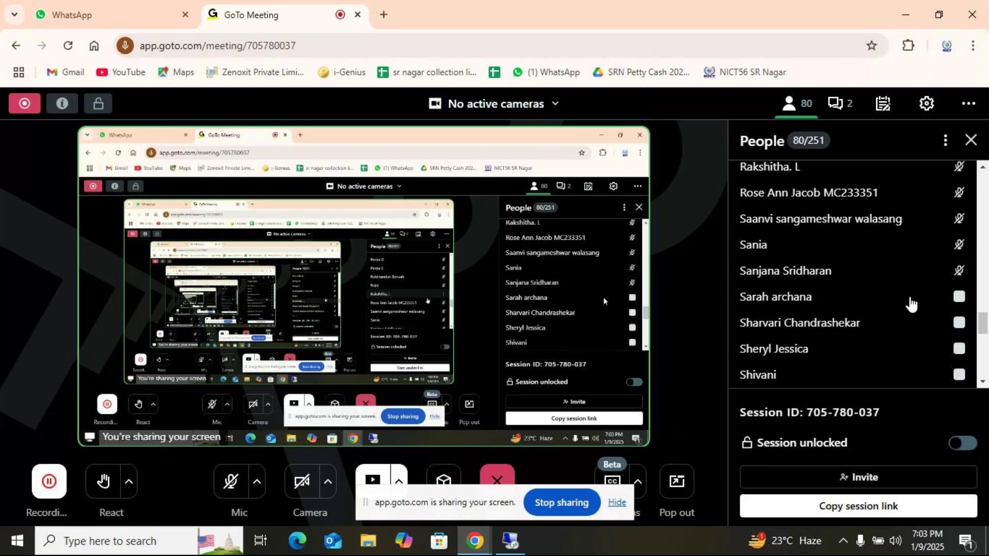
{"action": "scroll", "coordinate": [911, 304], "scroll_direction": "down", "scroll_amount": 4}
{"action": "scroll", "coordinate": [911, 304], "scroll_direction": "down", "scroll_amount": 1}
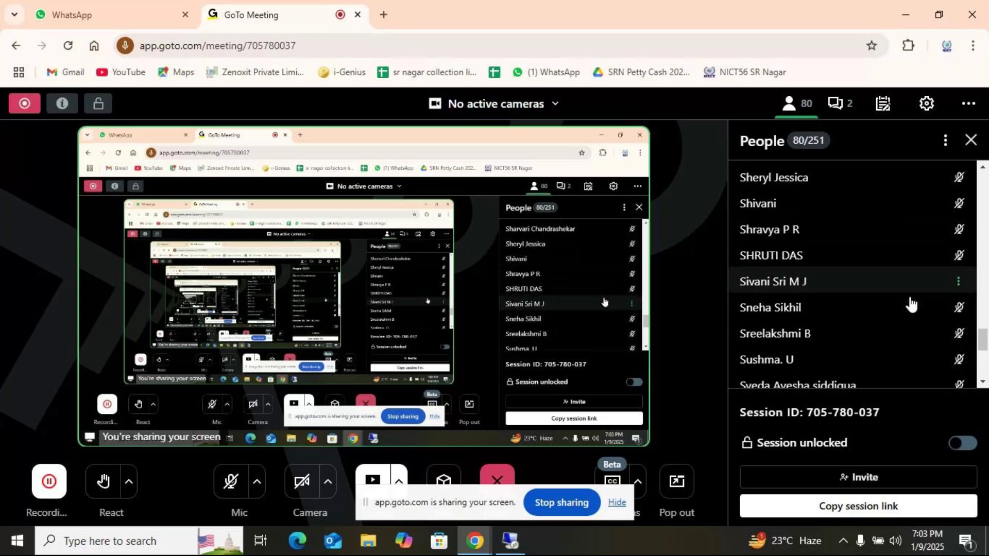
{"action": "scroll", "coordinate": [911, 304], "scroll_direction": "down", "scroll_amount": 3}
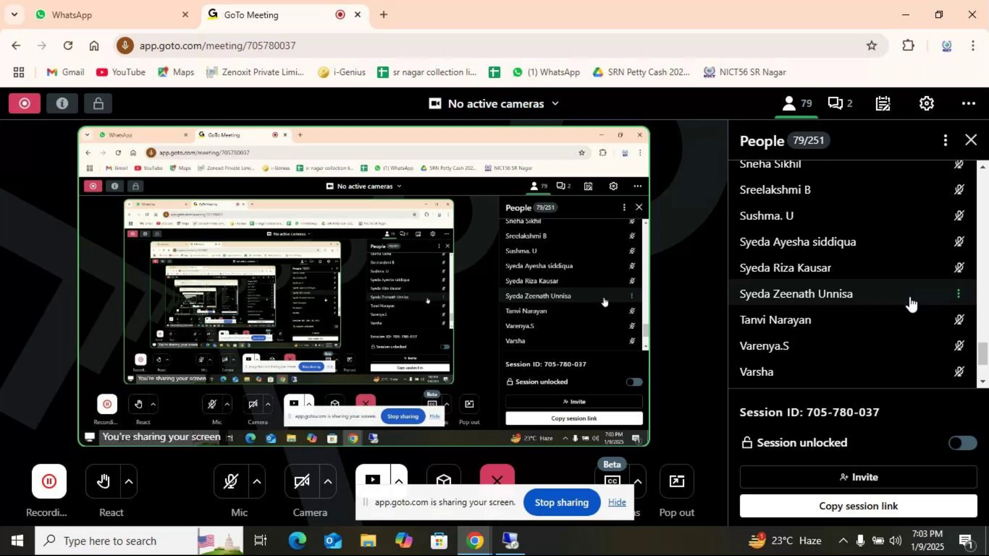
{"action": "scroll", "coordinate": [911, 304], "scroll_direction": "down", "scroll_amount": 2}
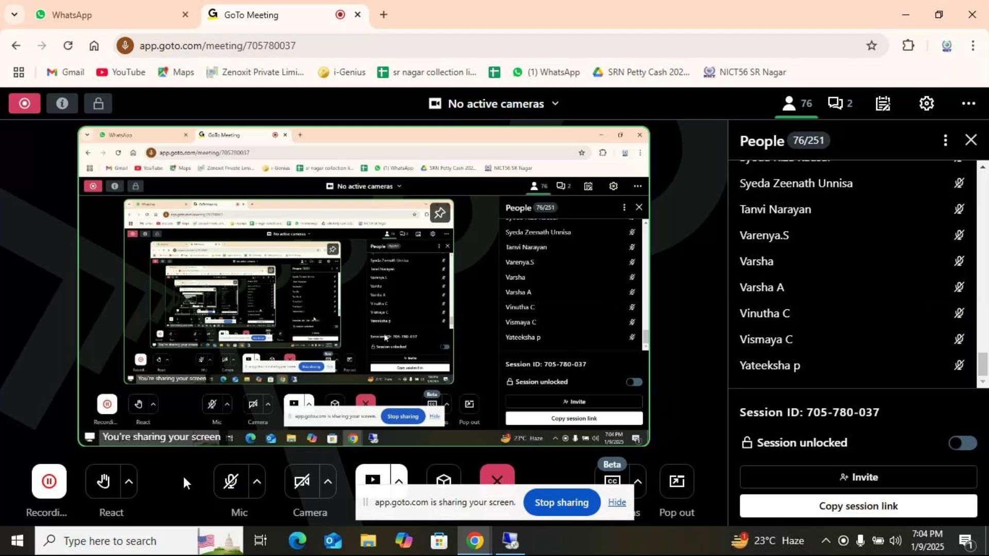
Step: Unmute the microphone in the meeting and open the chat to read the participants' questions
{"action": "left_click", "coordinate": [231, 482]}
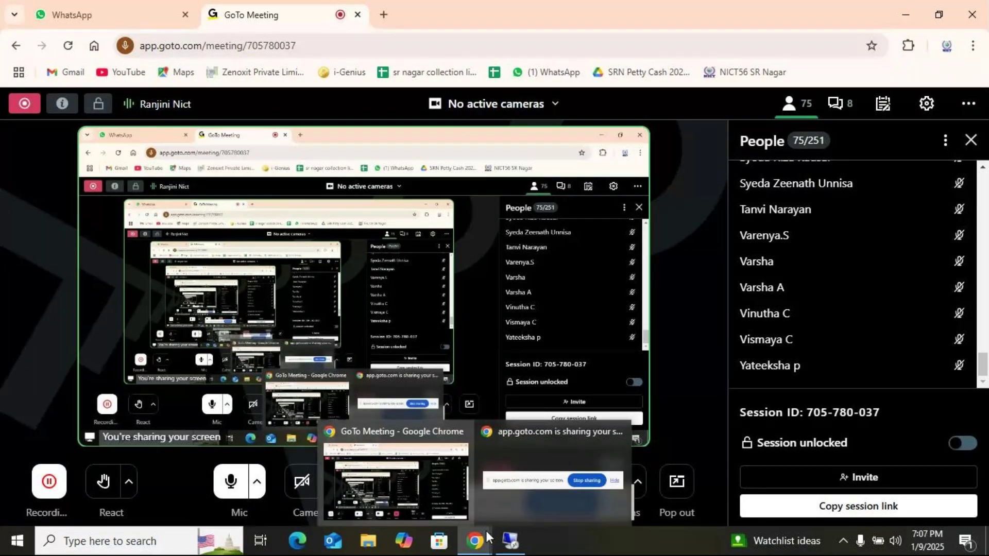
{"action": "left_click", "coordinate": [508, 547]}
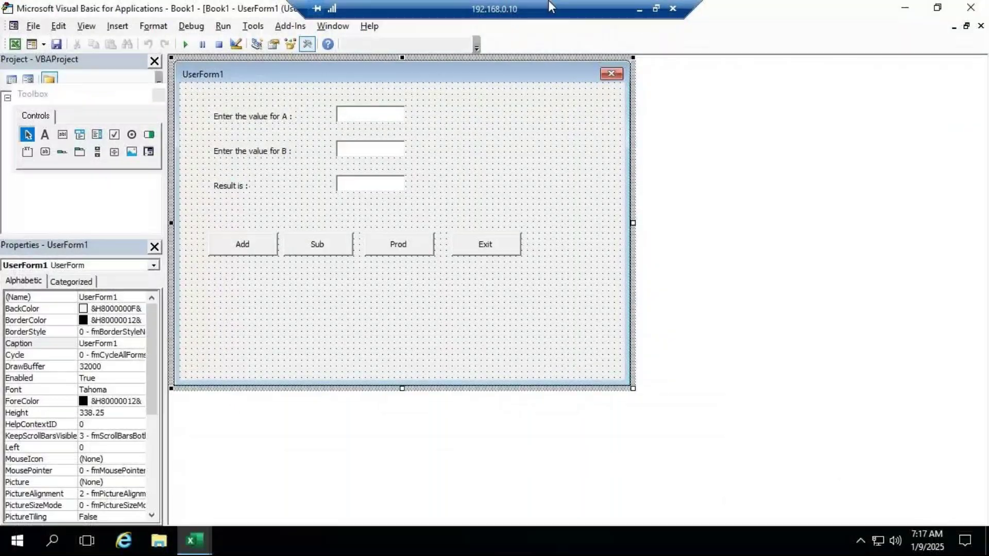
{"action": "left_click", "coordinate": [639, 9]}
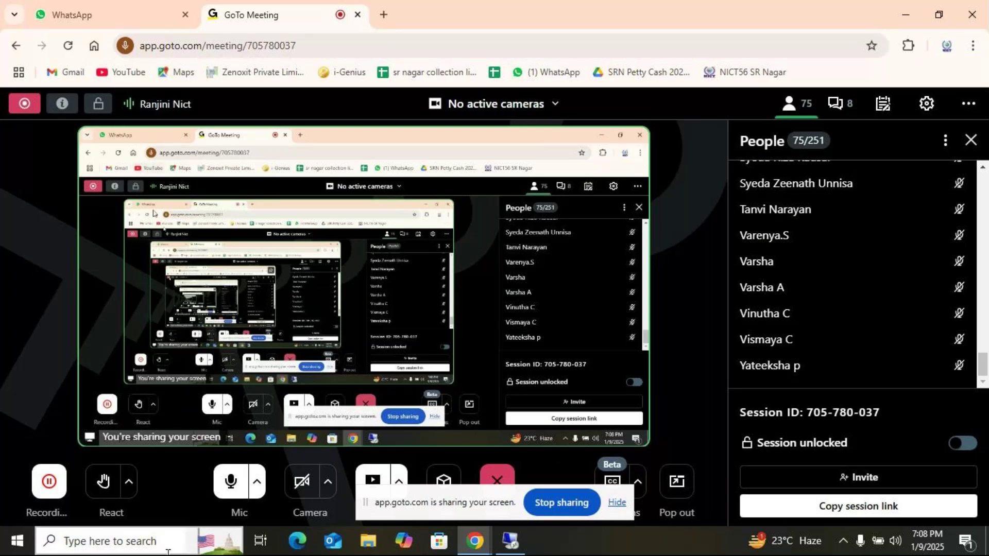
{"action": "mouse_move", "coordinate": [511, 546]}
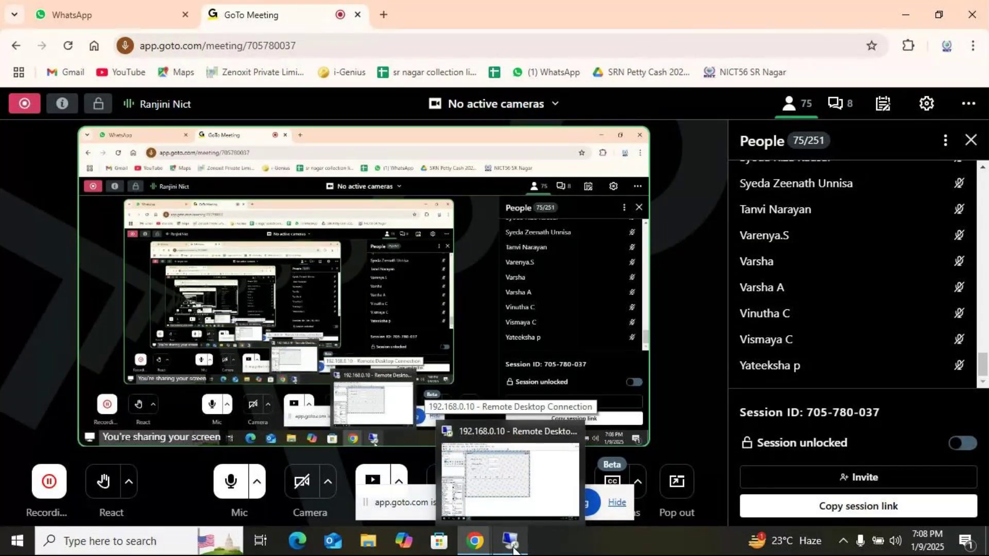
{"action": "mouse_move", "coordinate": [479, 547]}
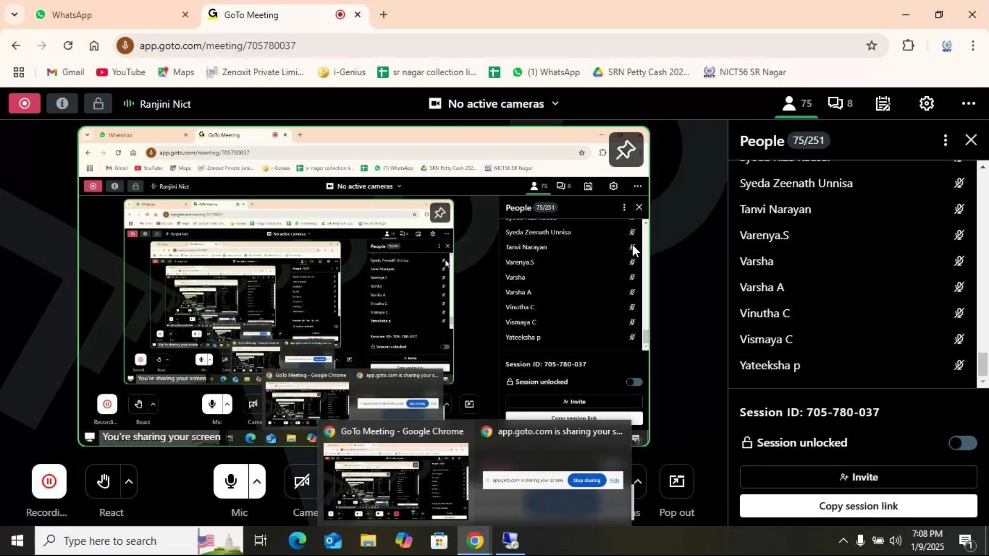
{"action": "left_click", "coordinate": [849, 105]}
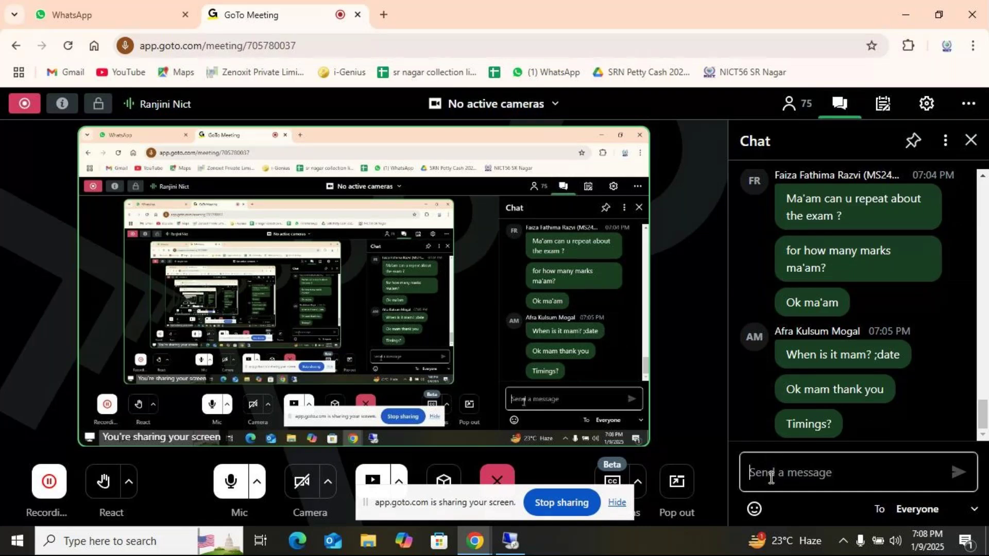
Step: Switch to the remote desktop session and open a blank Notepad document there
{"action": "left_click", "coordinate": [510, 541]}
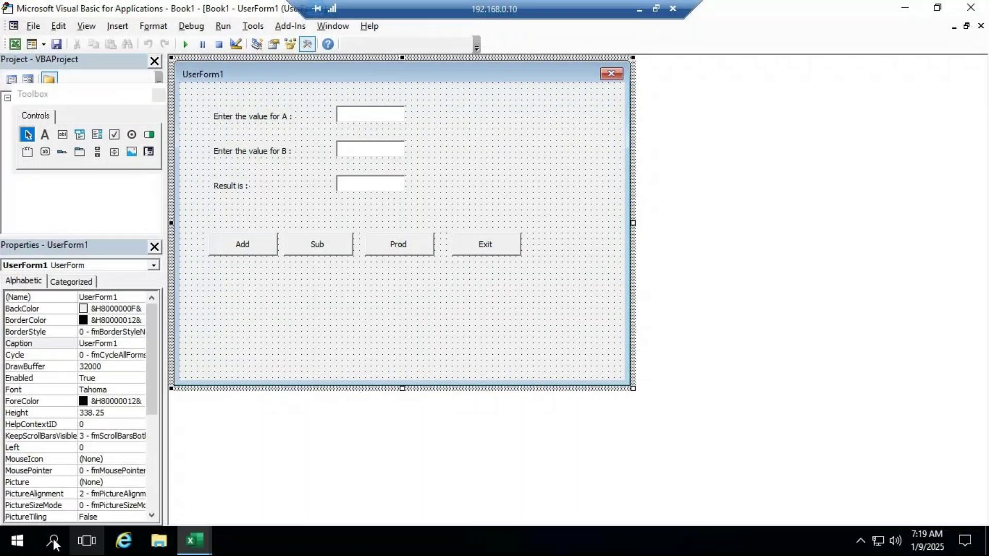
{"action": "left_click", "coordinate": [53, 541]}
{"action": "type", "text": "note"}
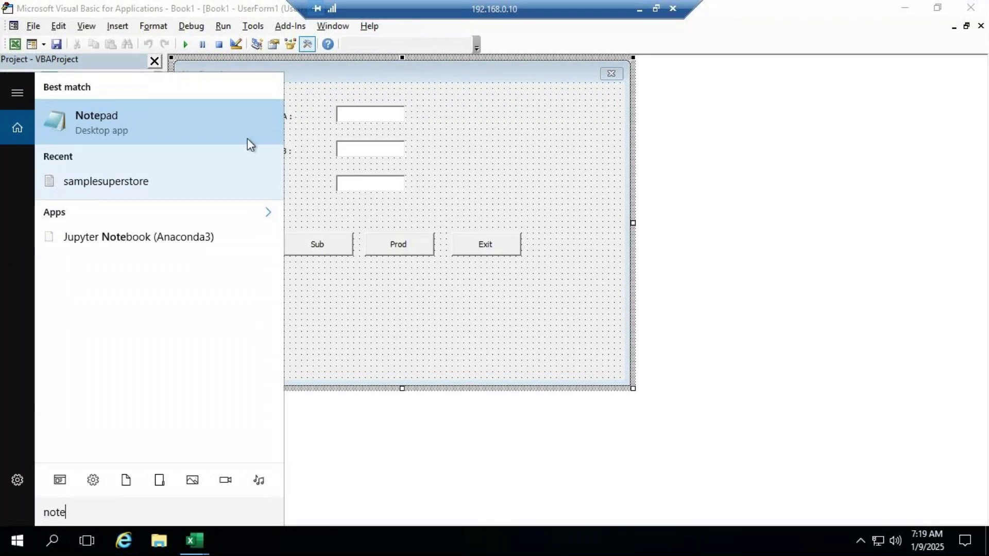
{"action": "left_click", "coordinate": [193, 136]}
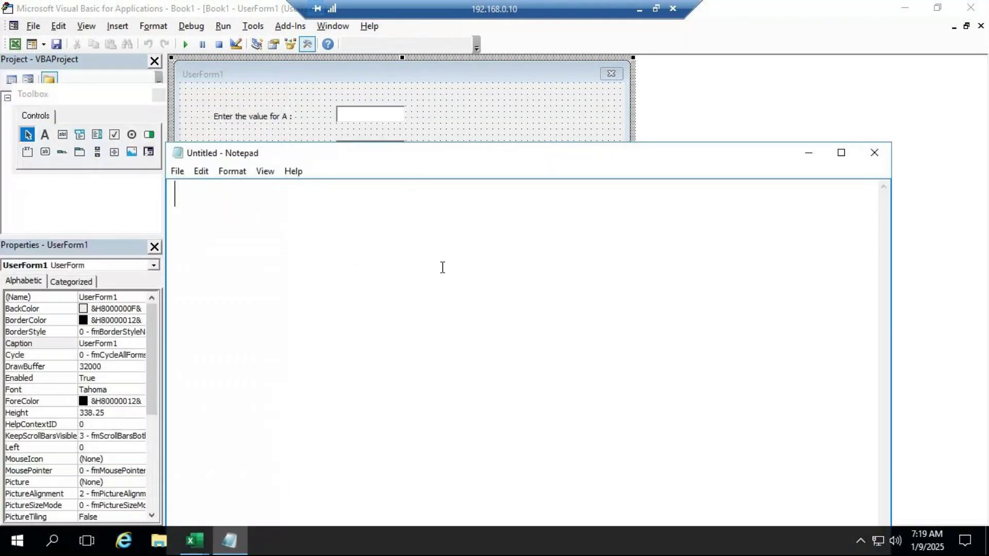
Step: Write the exam details on two lines: "Exam - 10-Jan-2025" and "Timings - 6-7.30Pm"
{"action": "type", "text": "Exam -"}
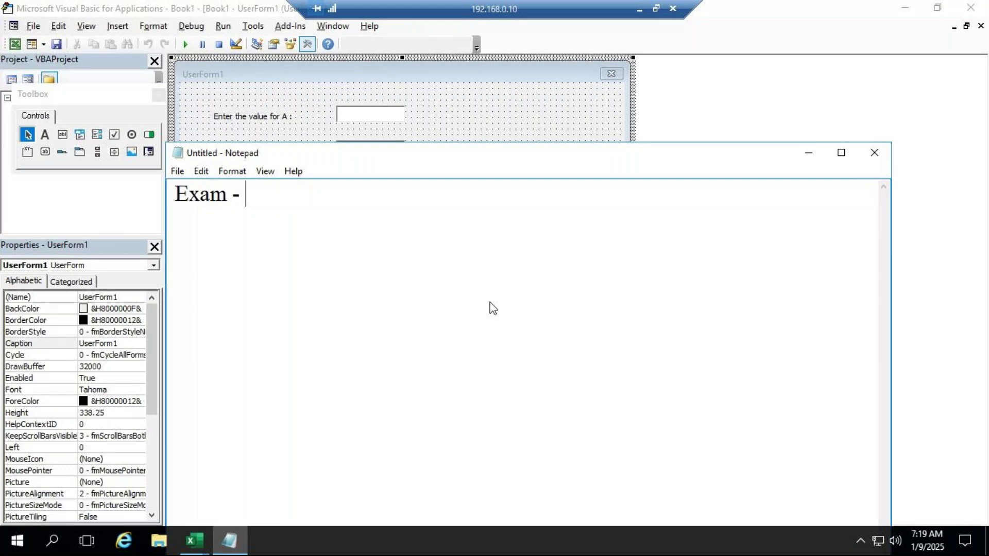
{"action": "type", "text": " 10-Jan"}
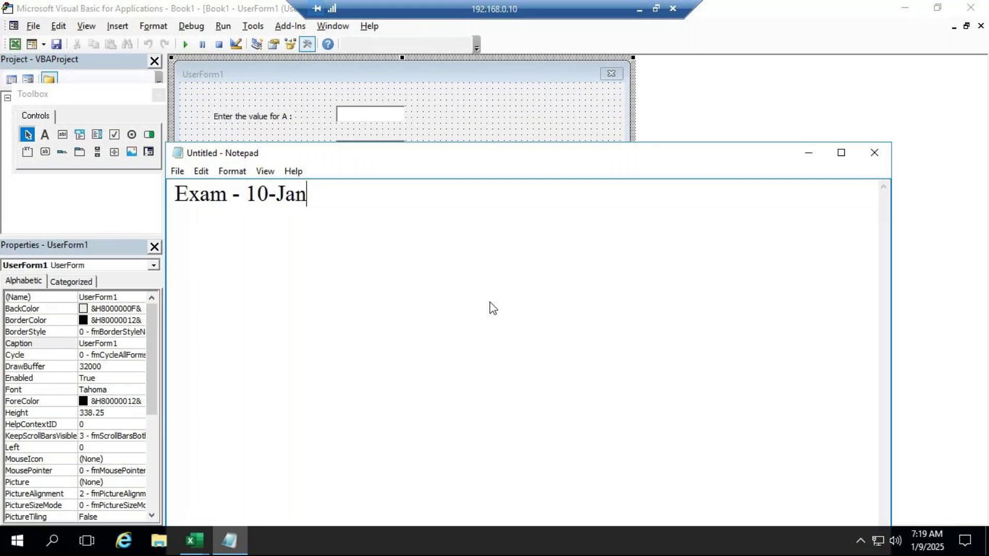
{"action": "type", "text": "-2025"}
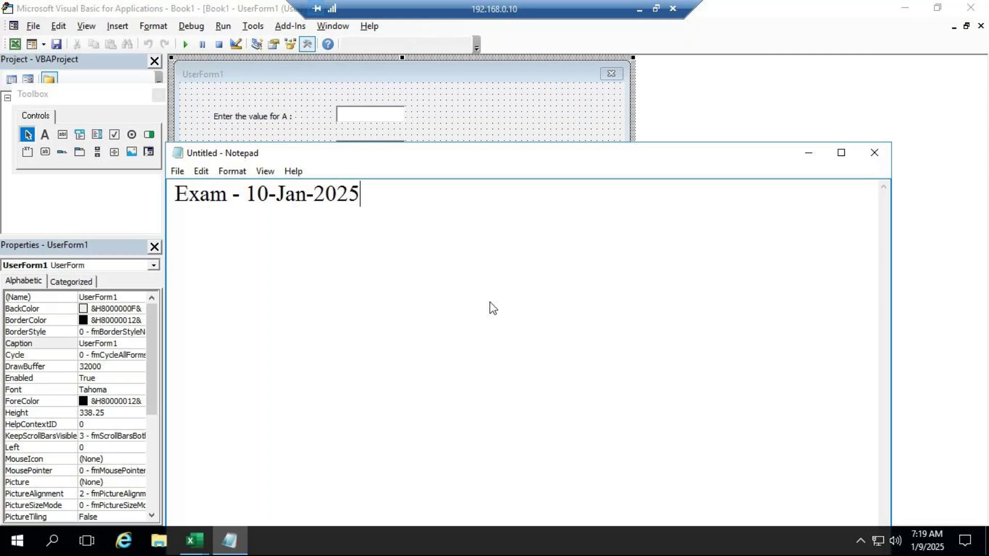
{"action": "key", "text": "Return"}
{"action": "type", "text": "Timings - 6"}
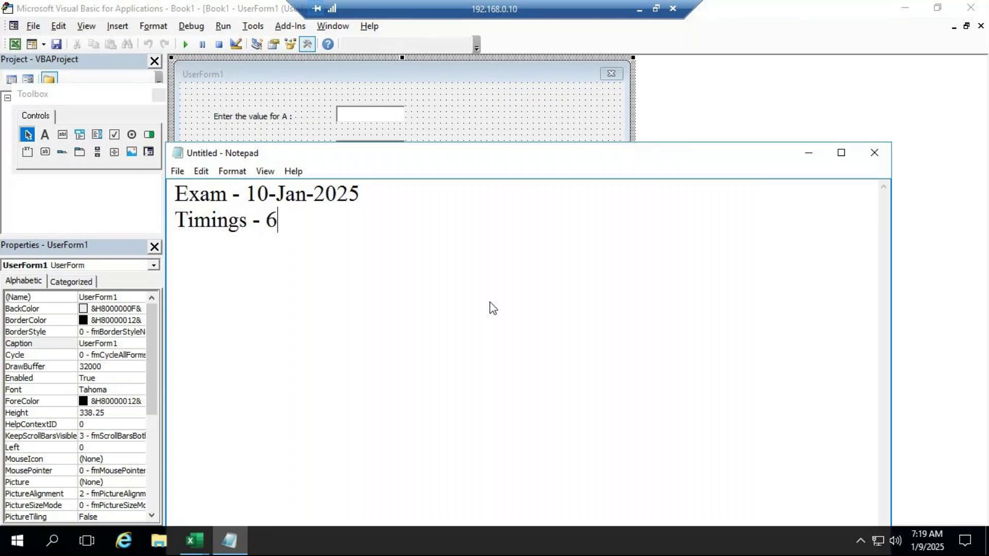
{"action": "type", "text": "-7.30P,"}
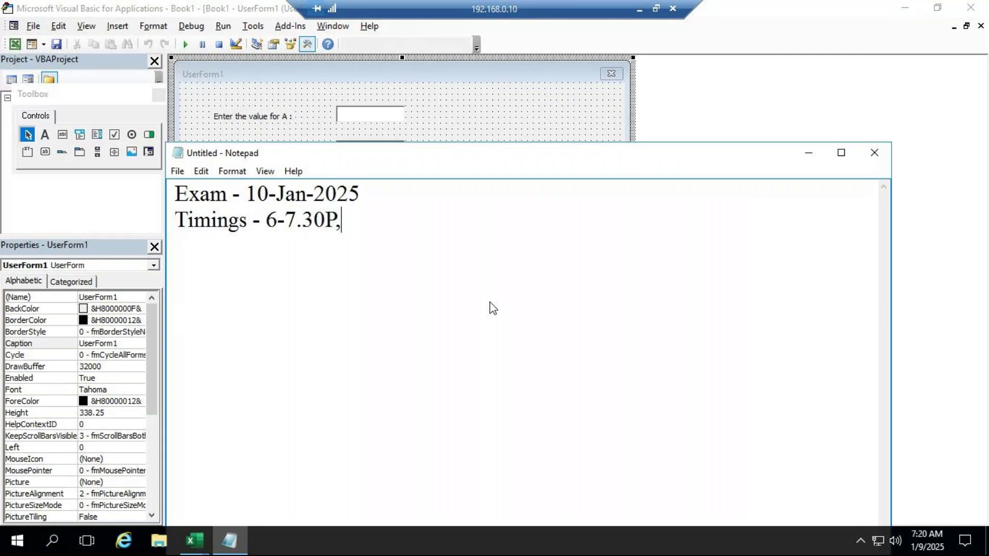
{"action": "key", "text": "BackSpace"}
{"action": "type", "text": "m"}
{"action": "key", "text": "Return"}
Step: Maximize the Notepad window and add "Link will be given tmro" below a blank line
{"action": "left_click", "coordinate": [841, 154]}
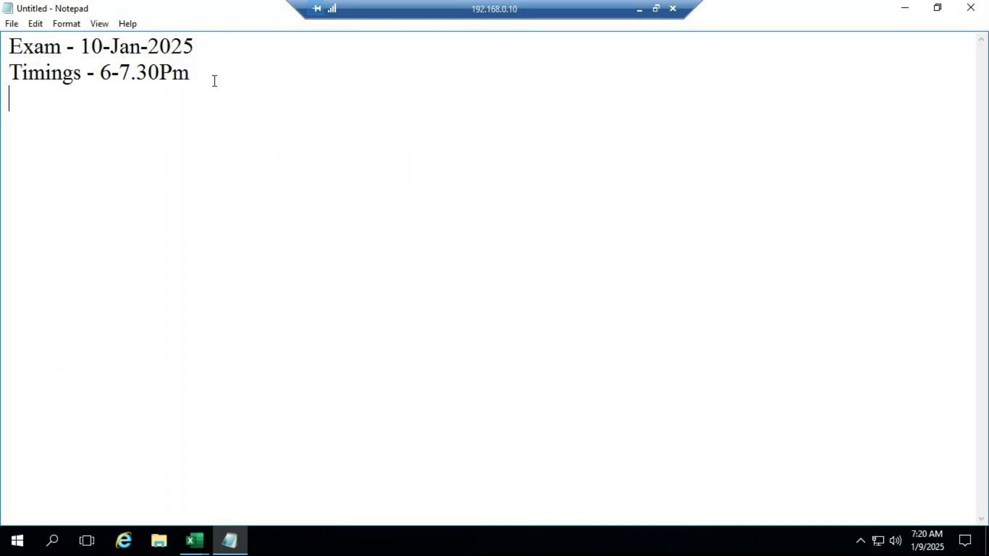
{"action": "type", "text": "li"}
{"action": "key", "text": "BackSpace"}
{"action": "key", "text": "BackSpace"}
{"action": "key", "text": "Return"}
{"action": "type", "text": "Link will "}
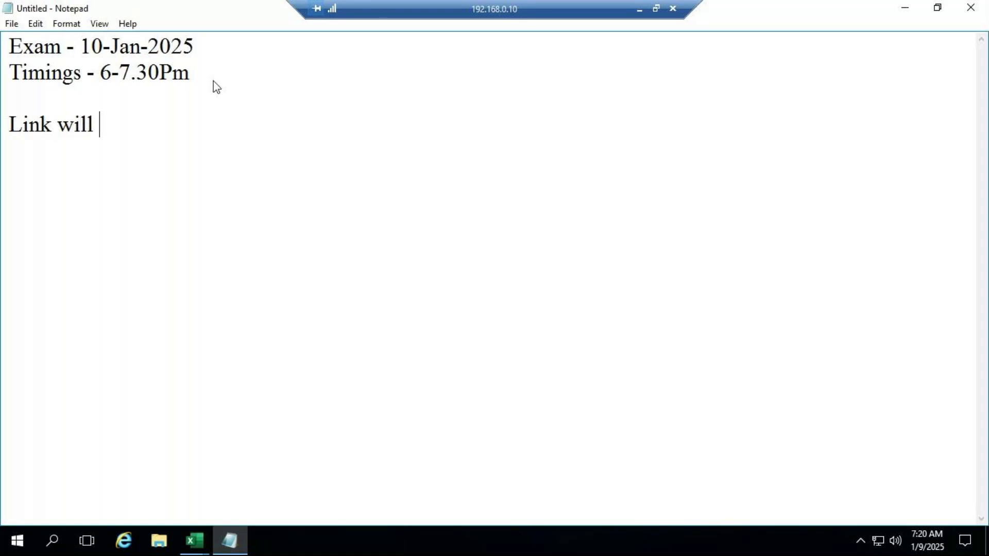
{"action": "type", "text": "be given t"}
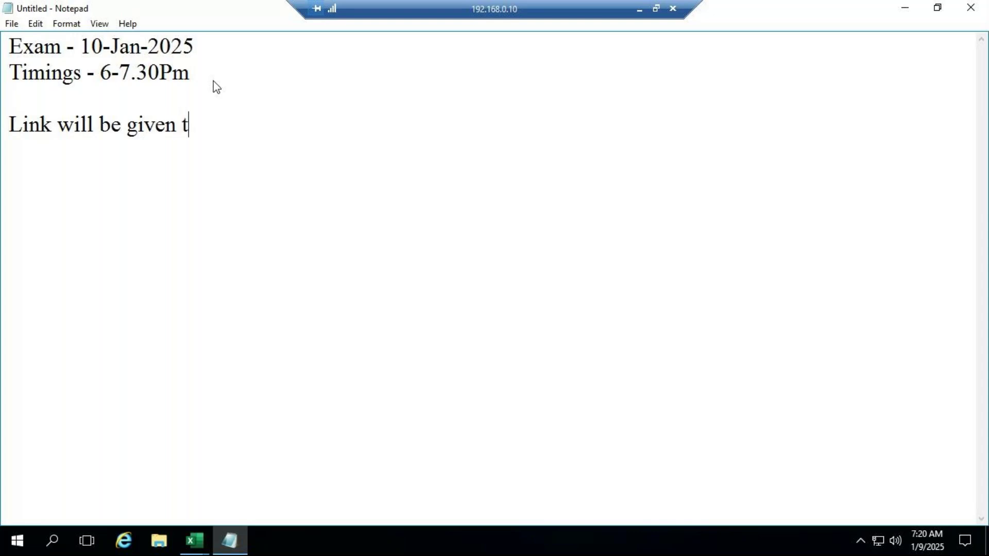
{"action": "type", "text": "mro"}
Step: Return from the remote desktop to GoTo Meeting and leave the microphone muted after answering the participants
{"action": "left_click", "coordinate": [639, 11]}
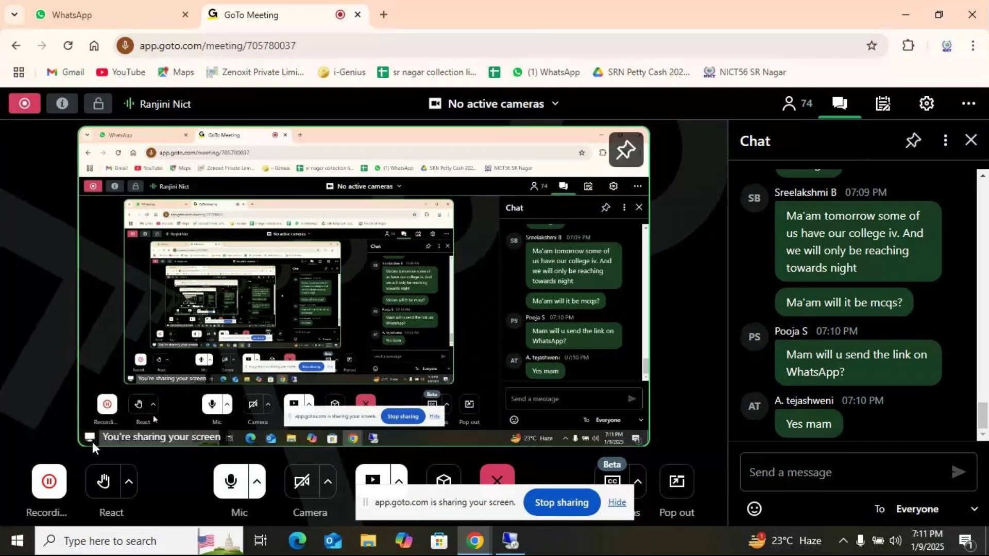
{"action": "left_click", "coordinate": [230, 484]}
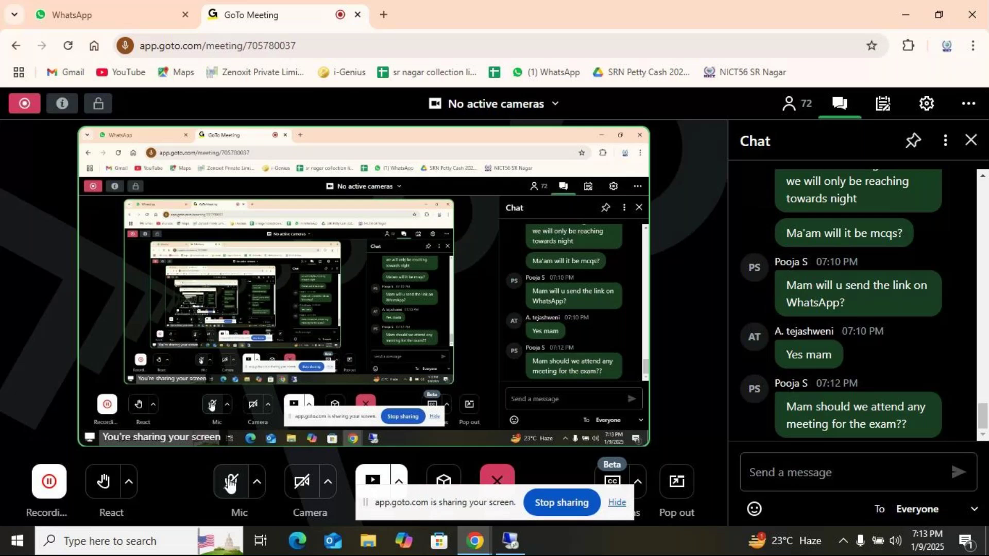
{"action": "left_click", "coordinate": [230, 485]}
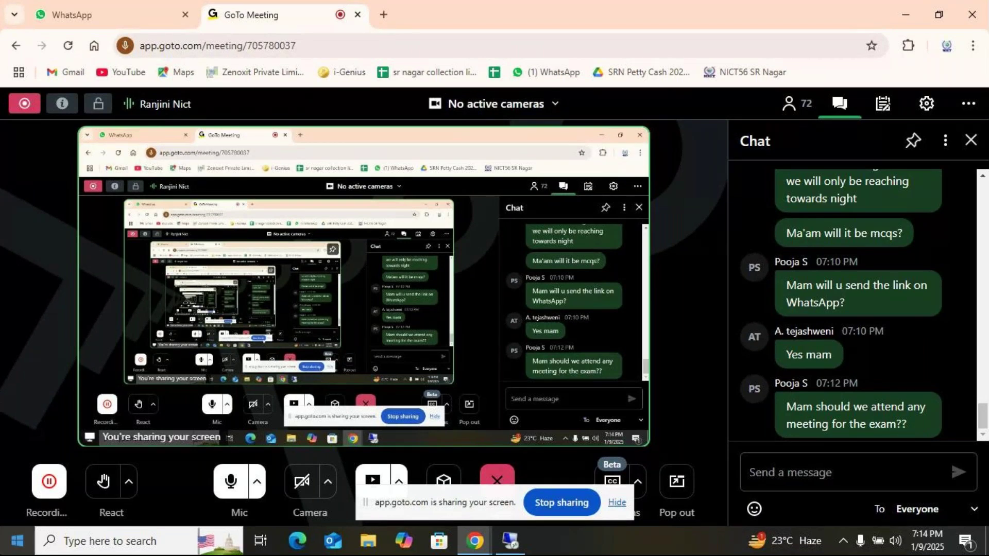
{"action": "left_click", "coordinate": [229, 484]}
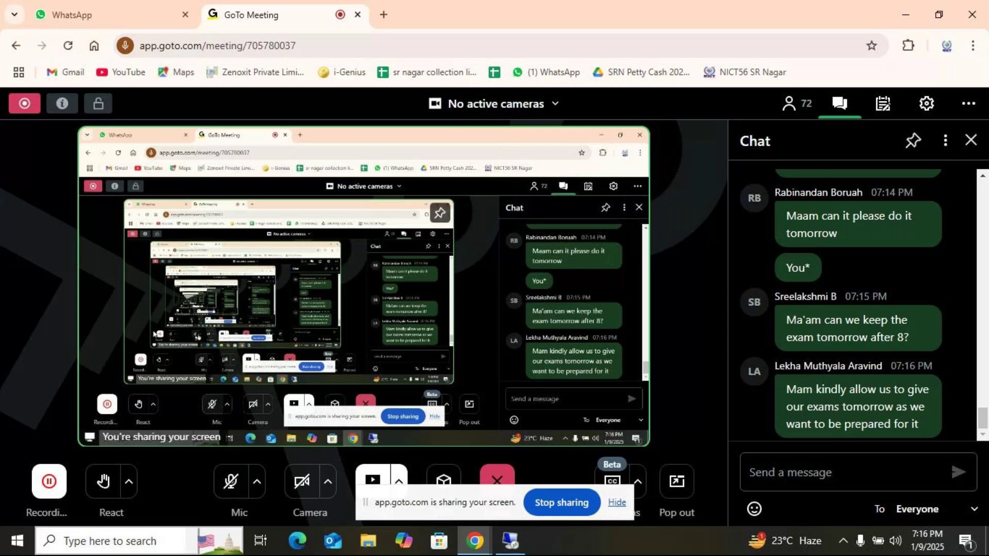
Step: Send the chat message "all the best" to everyone in the meeting
{"action": "left_click", "coordinate": [793, 473]}
{"action": "type", "text": "a"}
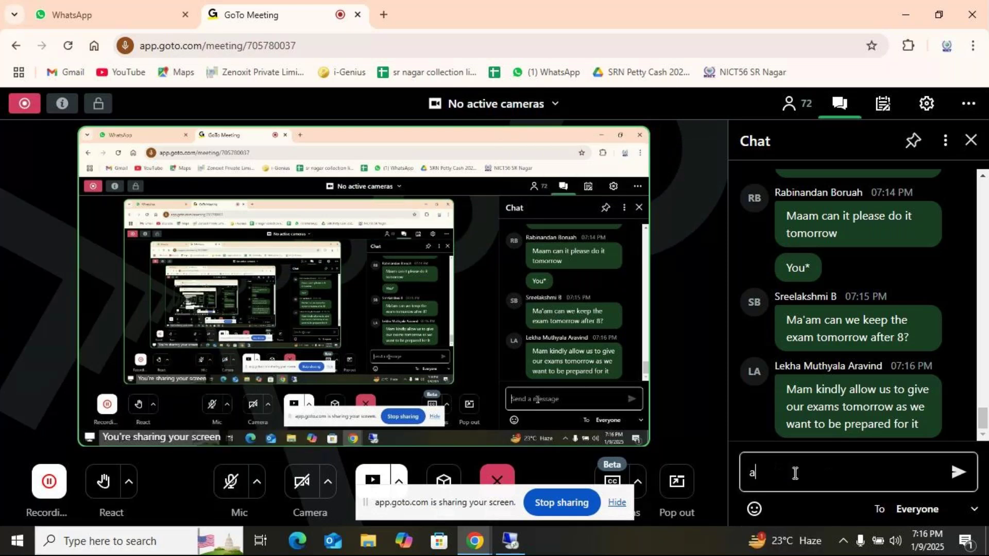
{"action": "type", "text": "ll the"}
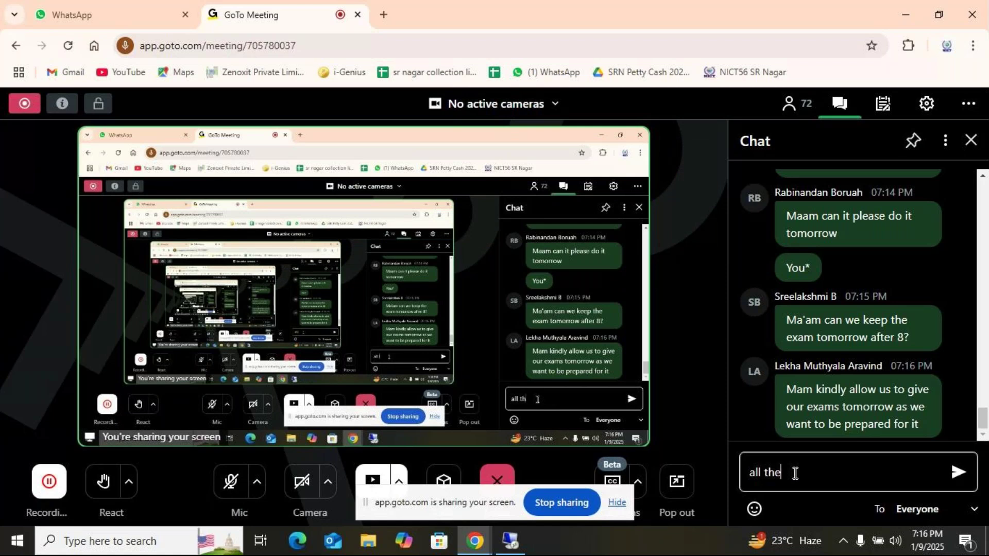
{"action": "type", "text": " best"}
{"action": "left_click", "coordinate": [955, 476]}
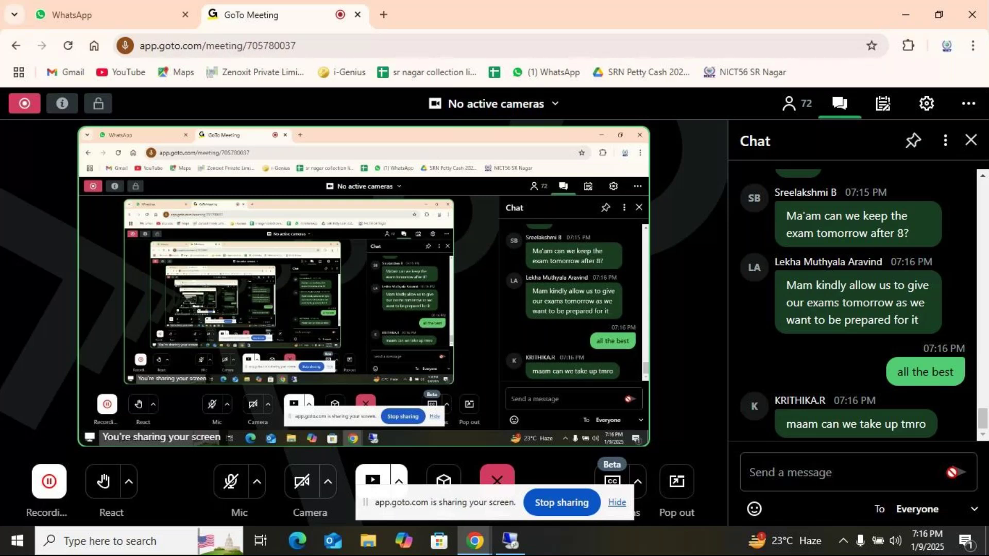
Step: Switch to the remote desktop session and close the exam-details Notepad document without saving it
{"action": "left_click", "coordinate": [509, 541]}
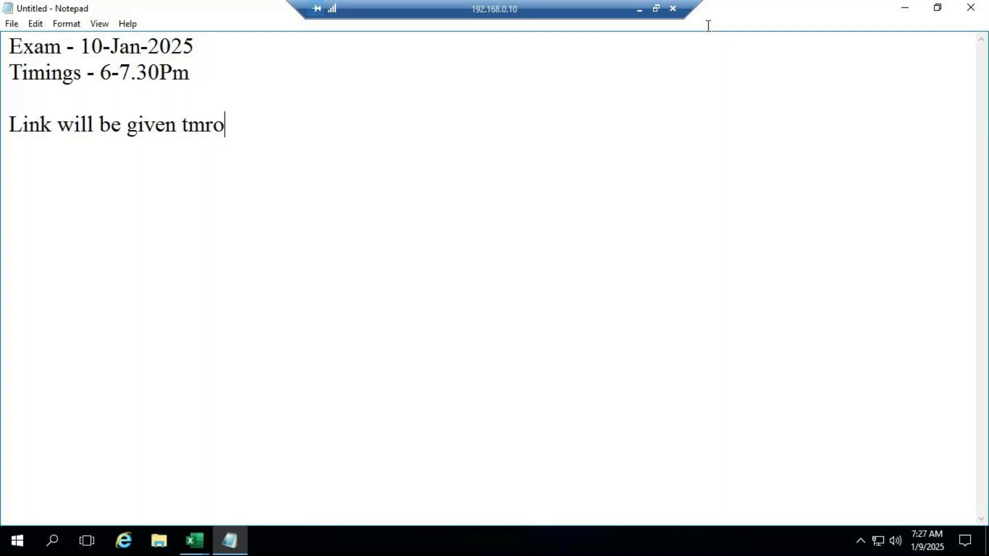
{"action": "left_click", "coordinate": [970, 7]}
{"action": "left_click", "coordinate": [535, 273]}
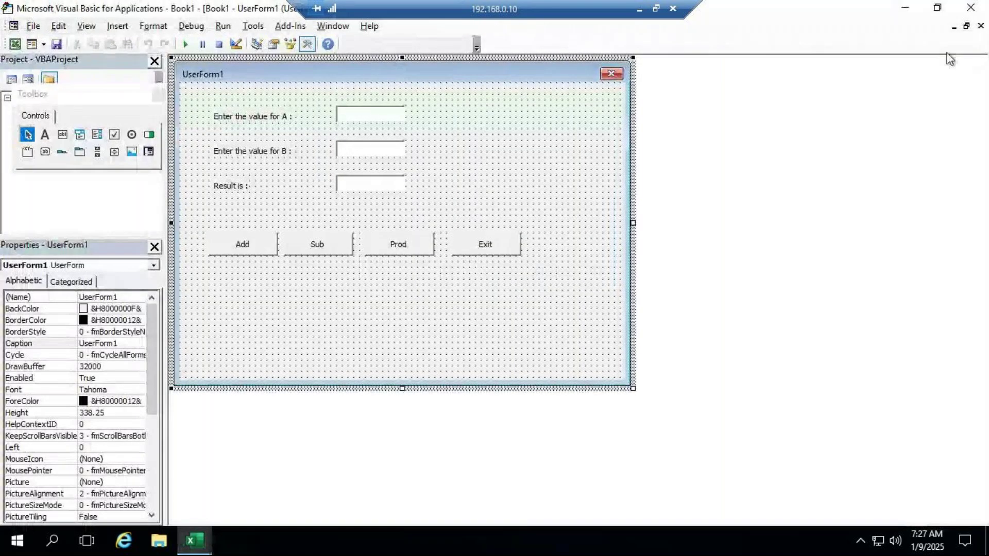
Step: Close the Visual Basic editor and the Book1 workbook in Excel, discarding the changes
{"action": "left_click", "coordinate": [971, 7]}
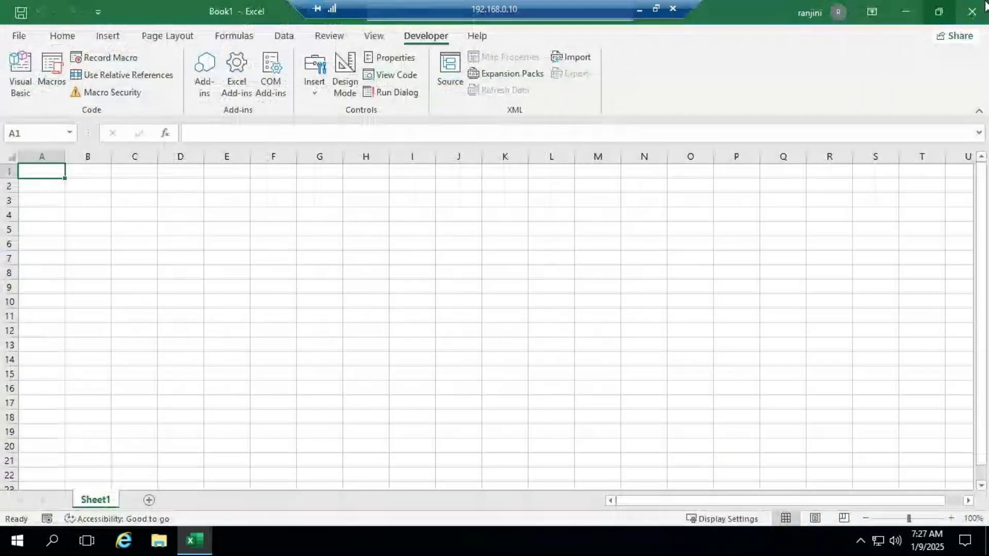
{"action": "left_click", "coordinate": [958, 22]}
{"action": "left_click", "coordinate": [505, 301]}
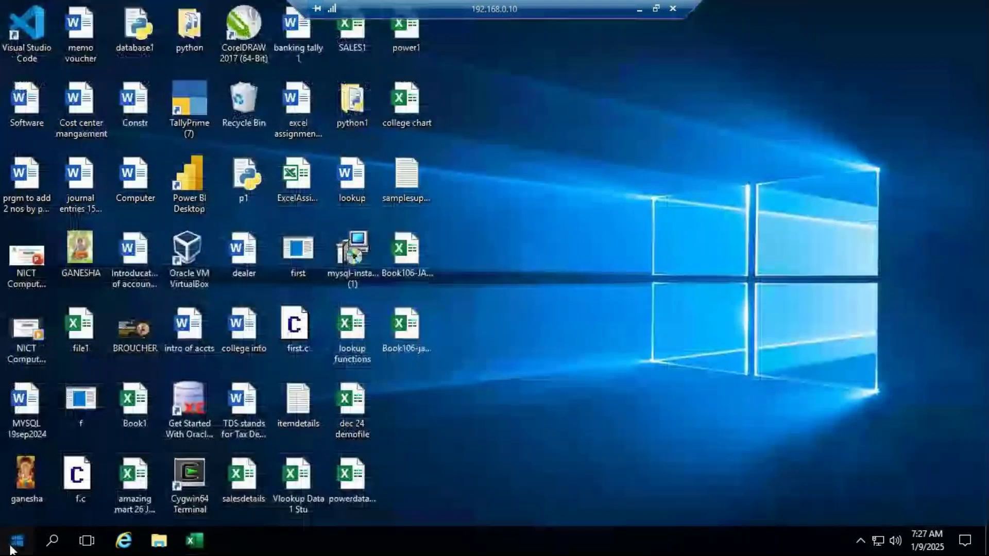
Step: End the remote desktop session and return to the GoTo Meeting window
{"action": "left_click", "coordinate": [17, 540]}
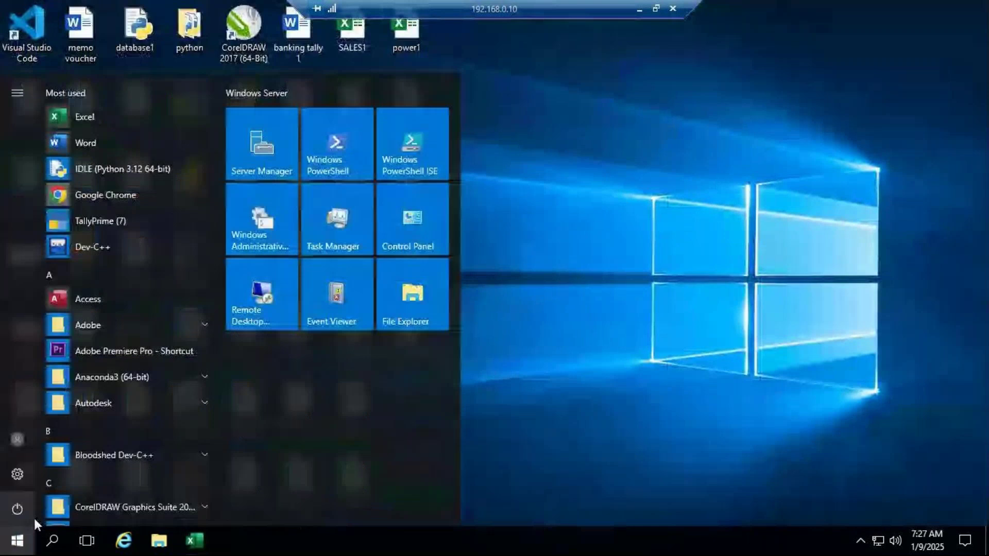
{"action": "left_click", "coordinate": [33, 496]}
{"action": "left_click", "coordinate": [62, 429]}
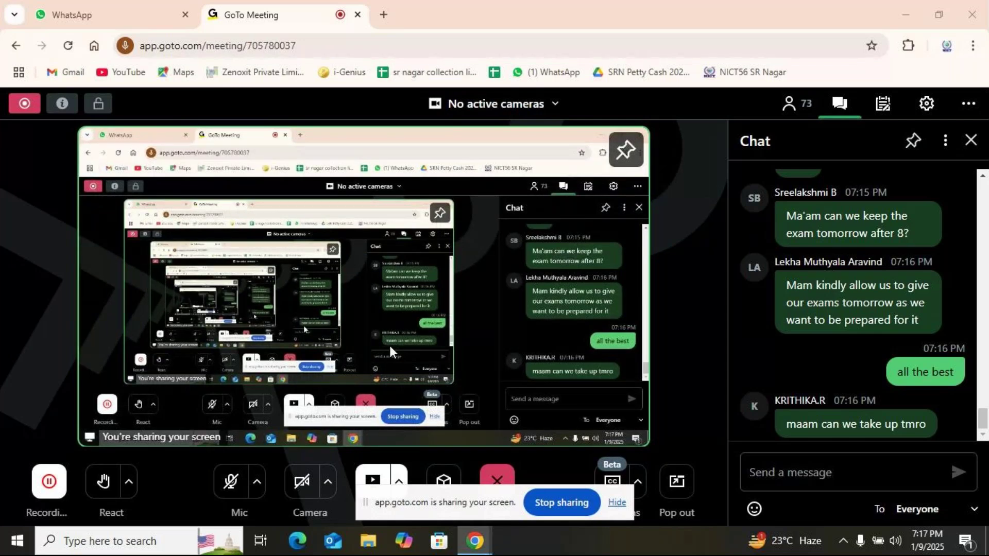
Step: Reply to everyone in the meeting chat with "no you have take now pls"
{"action": "left_click", "coordinate": [870, 480]}
{"action": "type", "text": "no "}
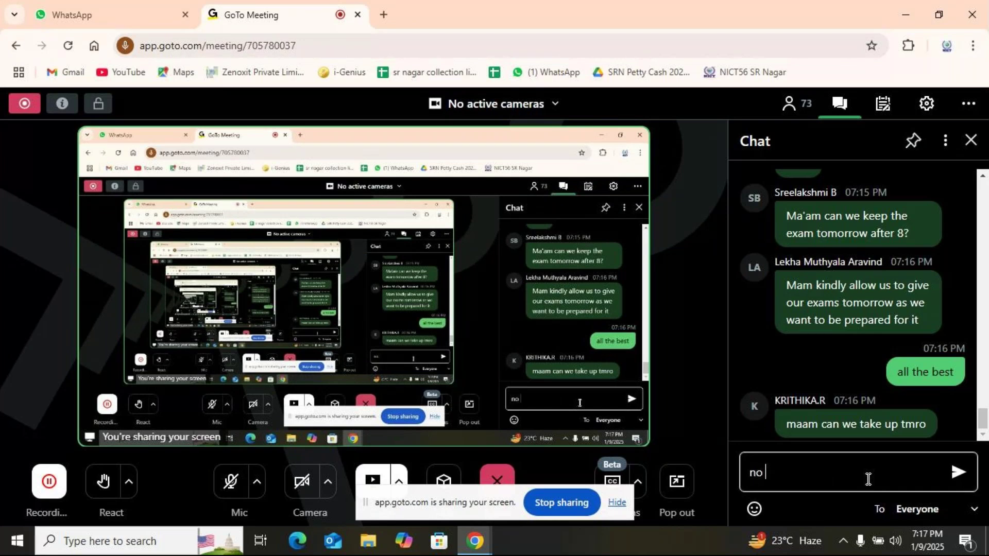
{"action": "type", "text": "you have "}
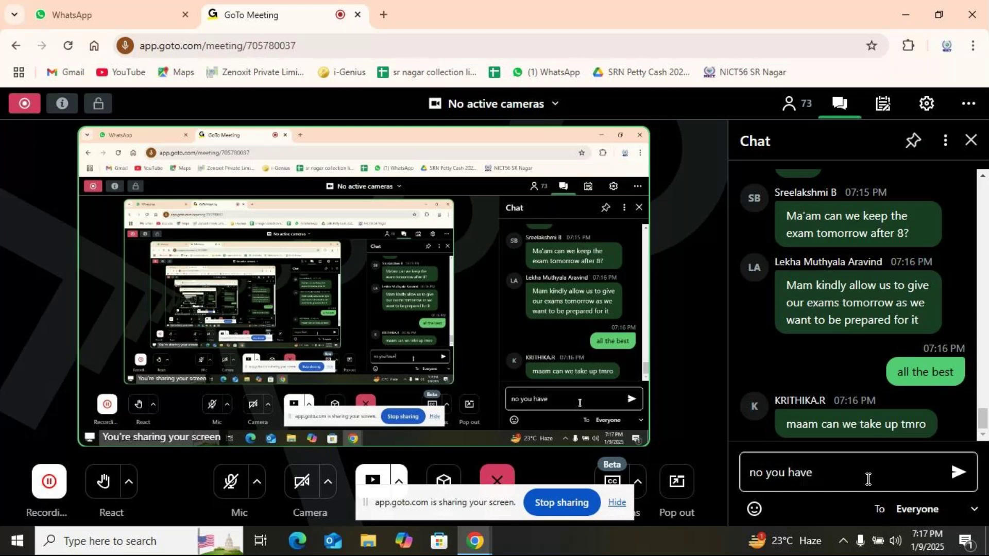
{"action": "type", "text": "take now pls"}
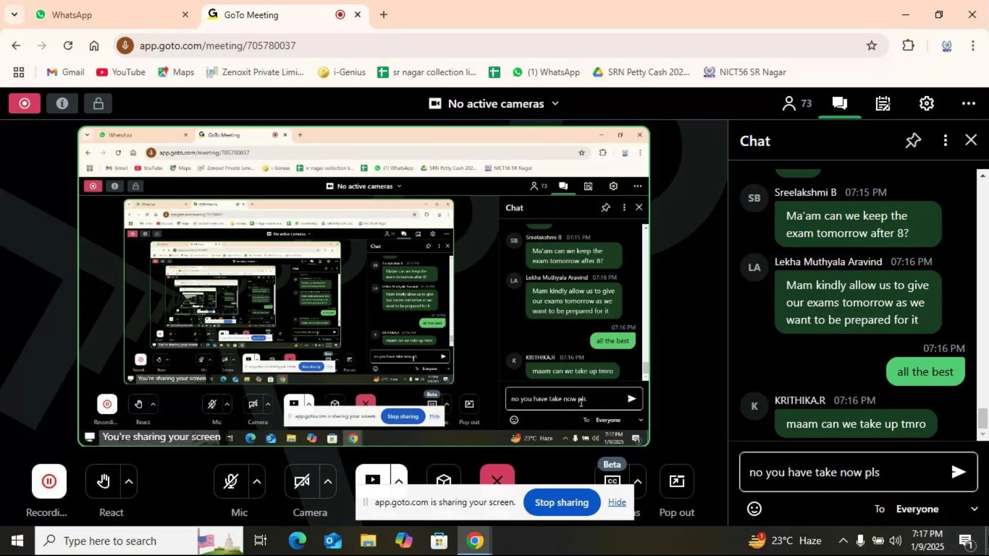
{"action": "left_click", "coordinate": [958, 470]}
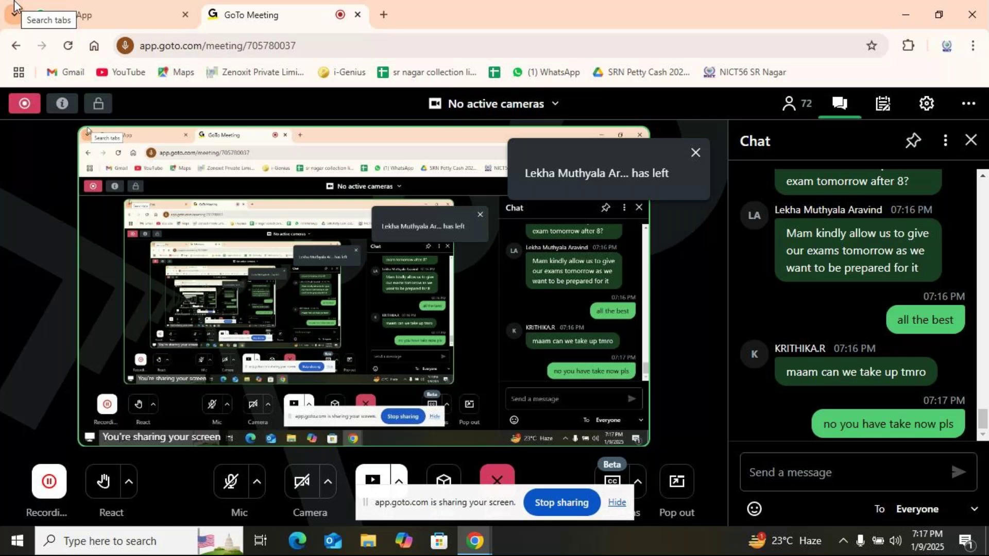
Step: Send "pls inform other also" to everyone in the meeting chat and stop sharing the screen
{"action": "left_click", "coordinate": [810, 478]}
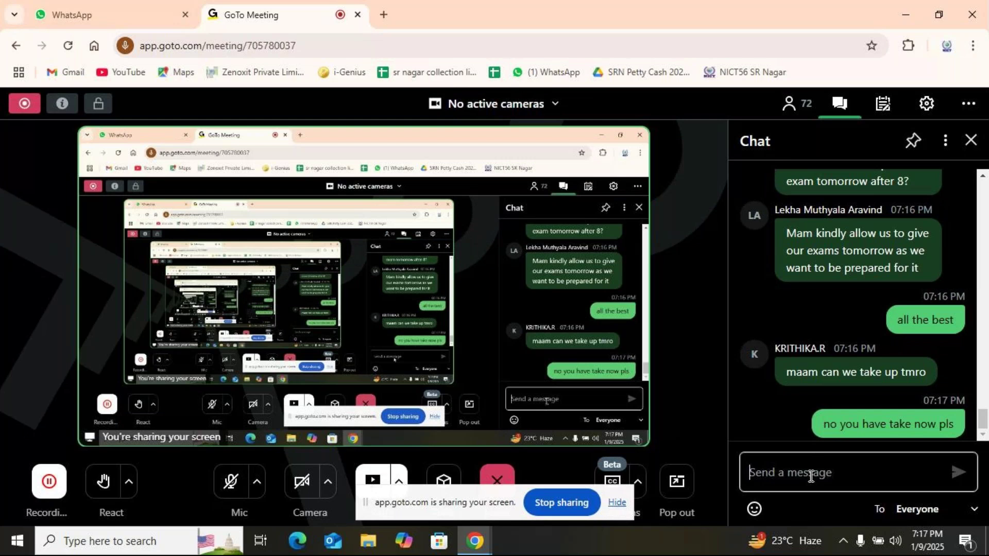
{"action": "type", "text": "plea"}
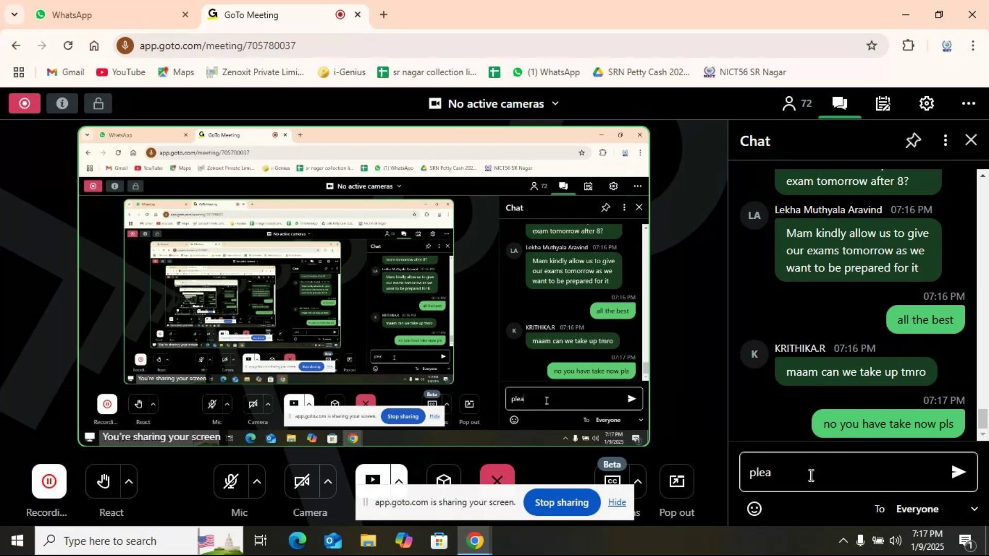
{"action": "key", "text": "BackSpace"}
{"action": "key", "text": "BackSpace"}
{"action": "type", "text": "s infom"}
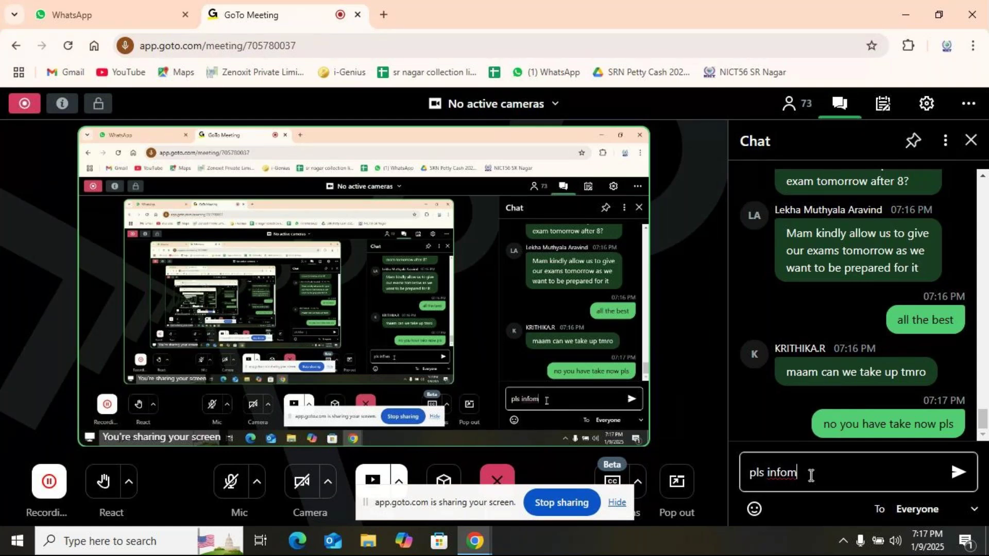
{"action": "key", "text": "BackSpace"}
{"action": "key", "text": "BackSpace"}
{"action": "type", "text": "orm other also"}
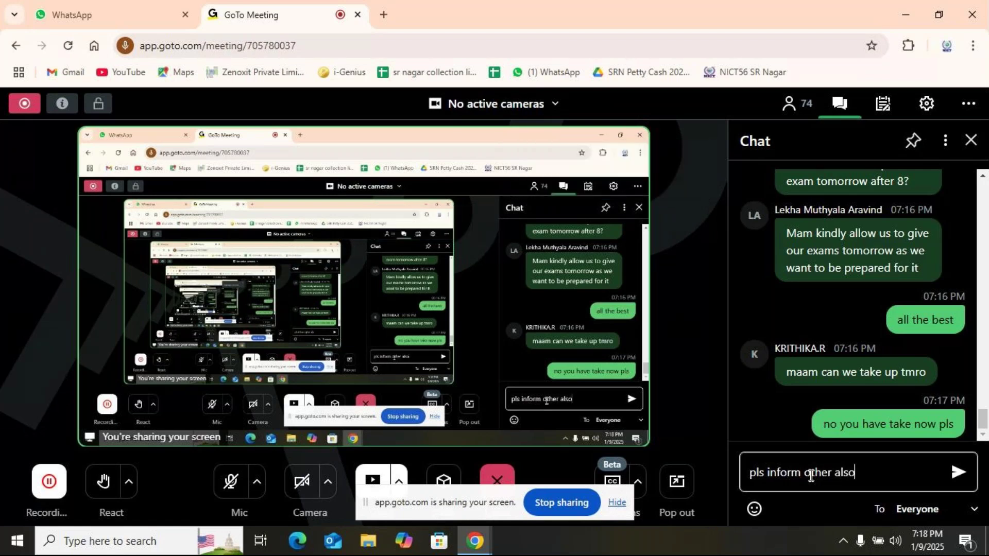
{"action": "key", "text": "Return"}
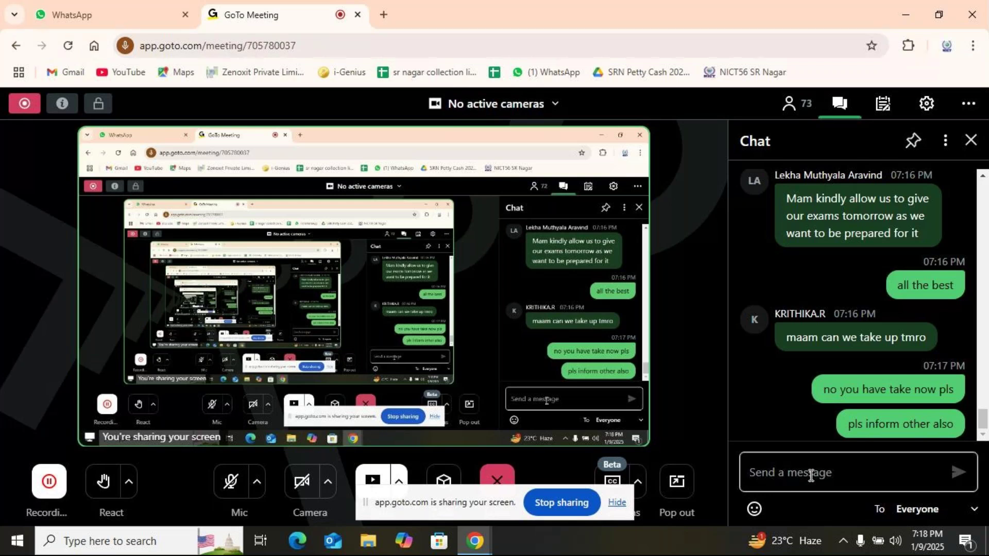
{"action": "left_click", "coordinate": [540, 502]}
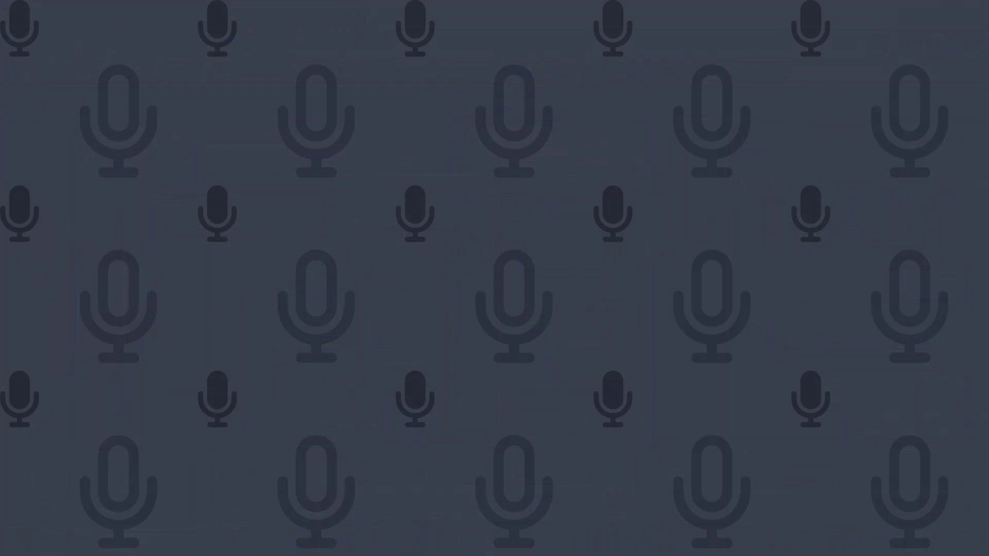